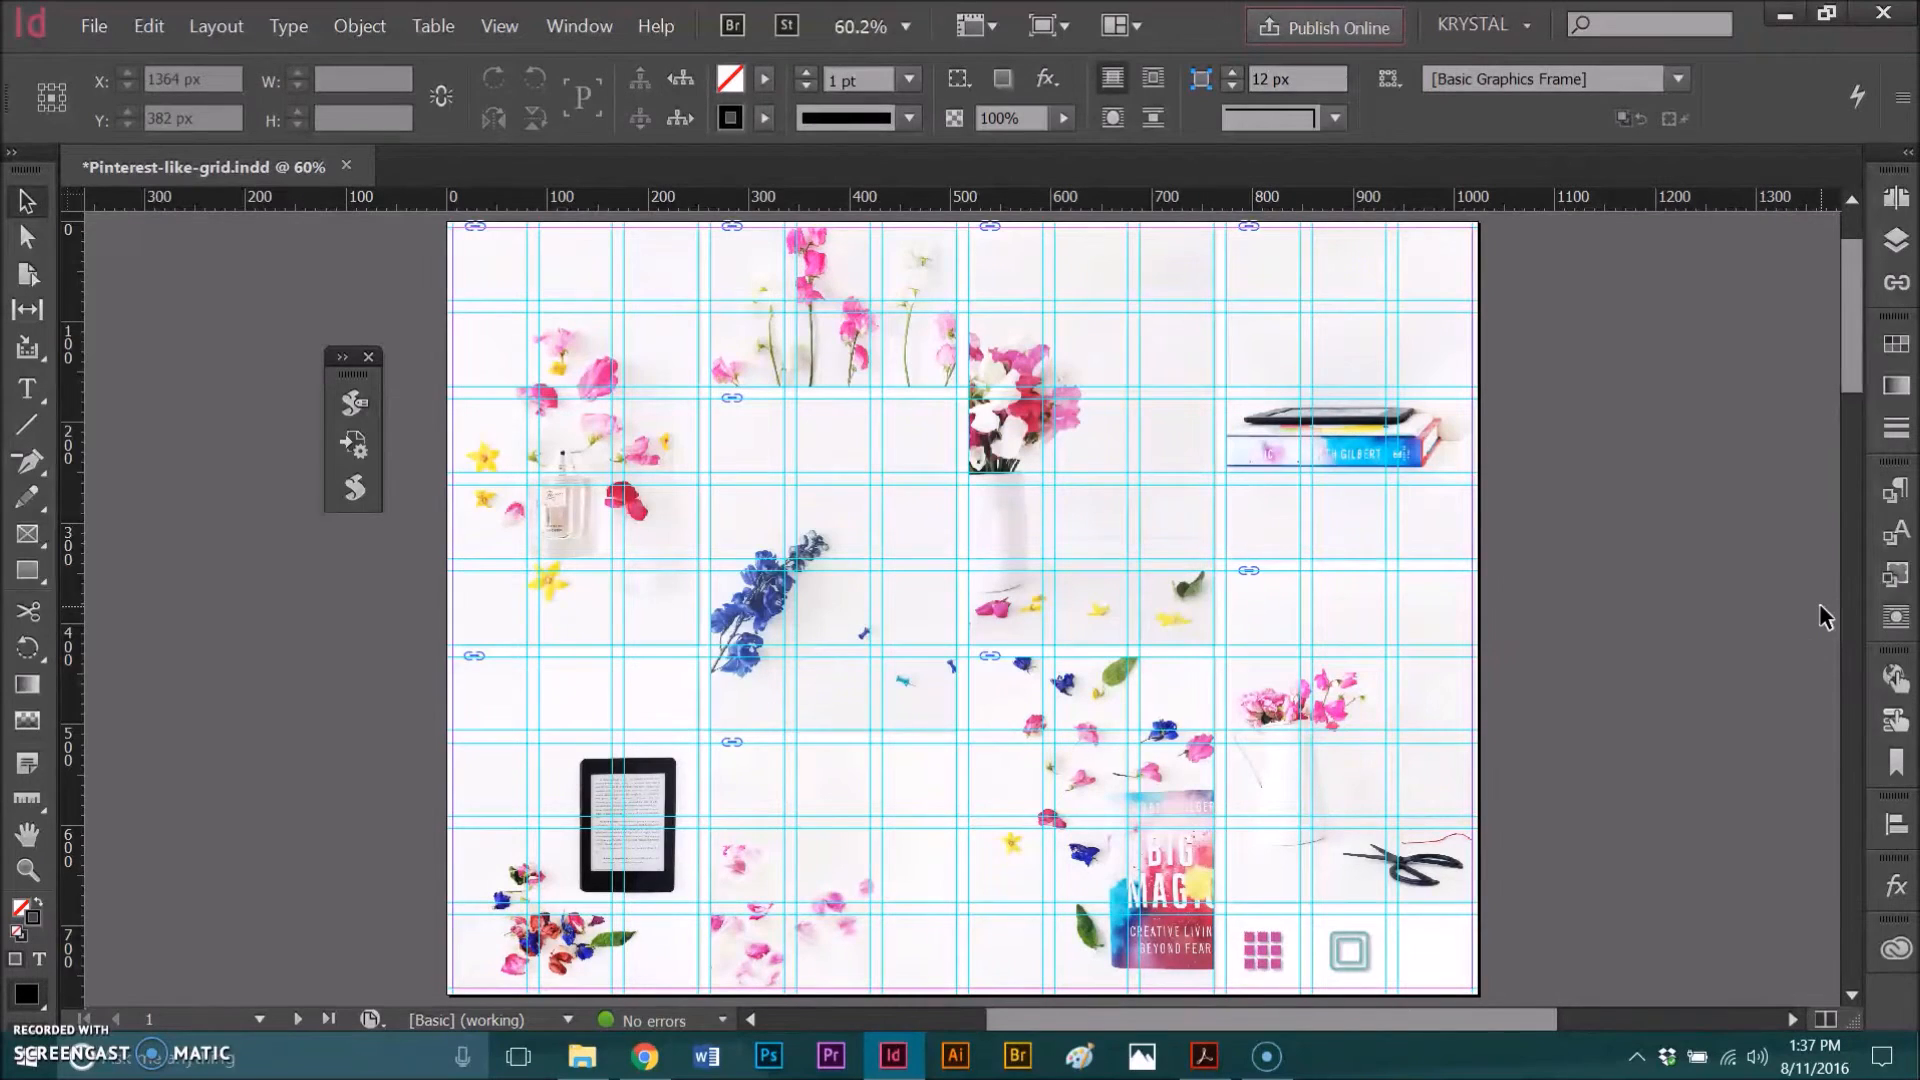
Step: Open the A-Master page for editing from the Pages panel and check its layers
click(1751, 616)
click(1342, 962)
click(1898, 200)
click(1820, 279)
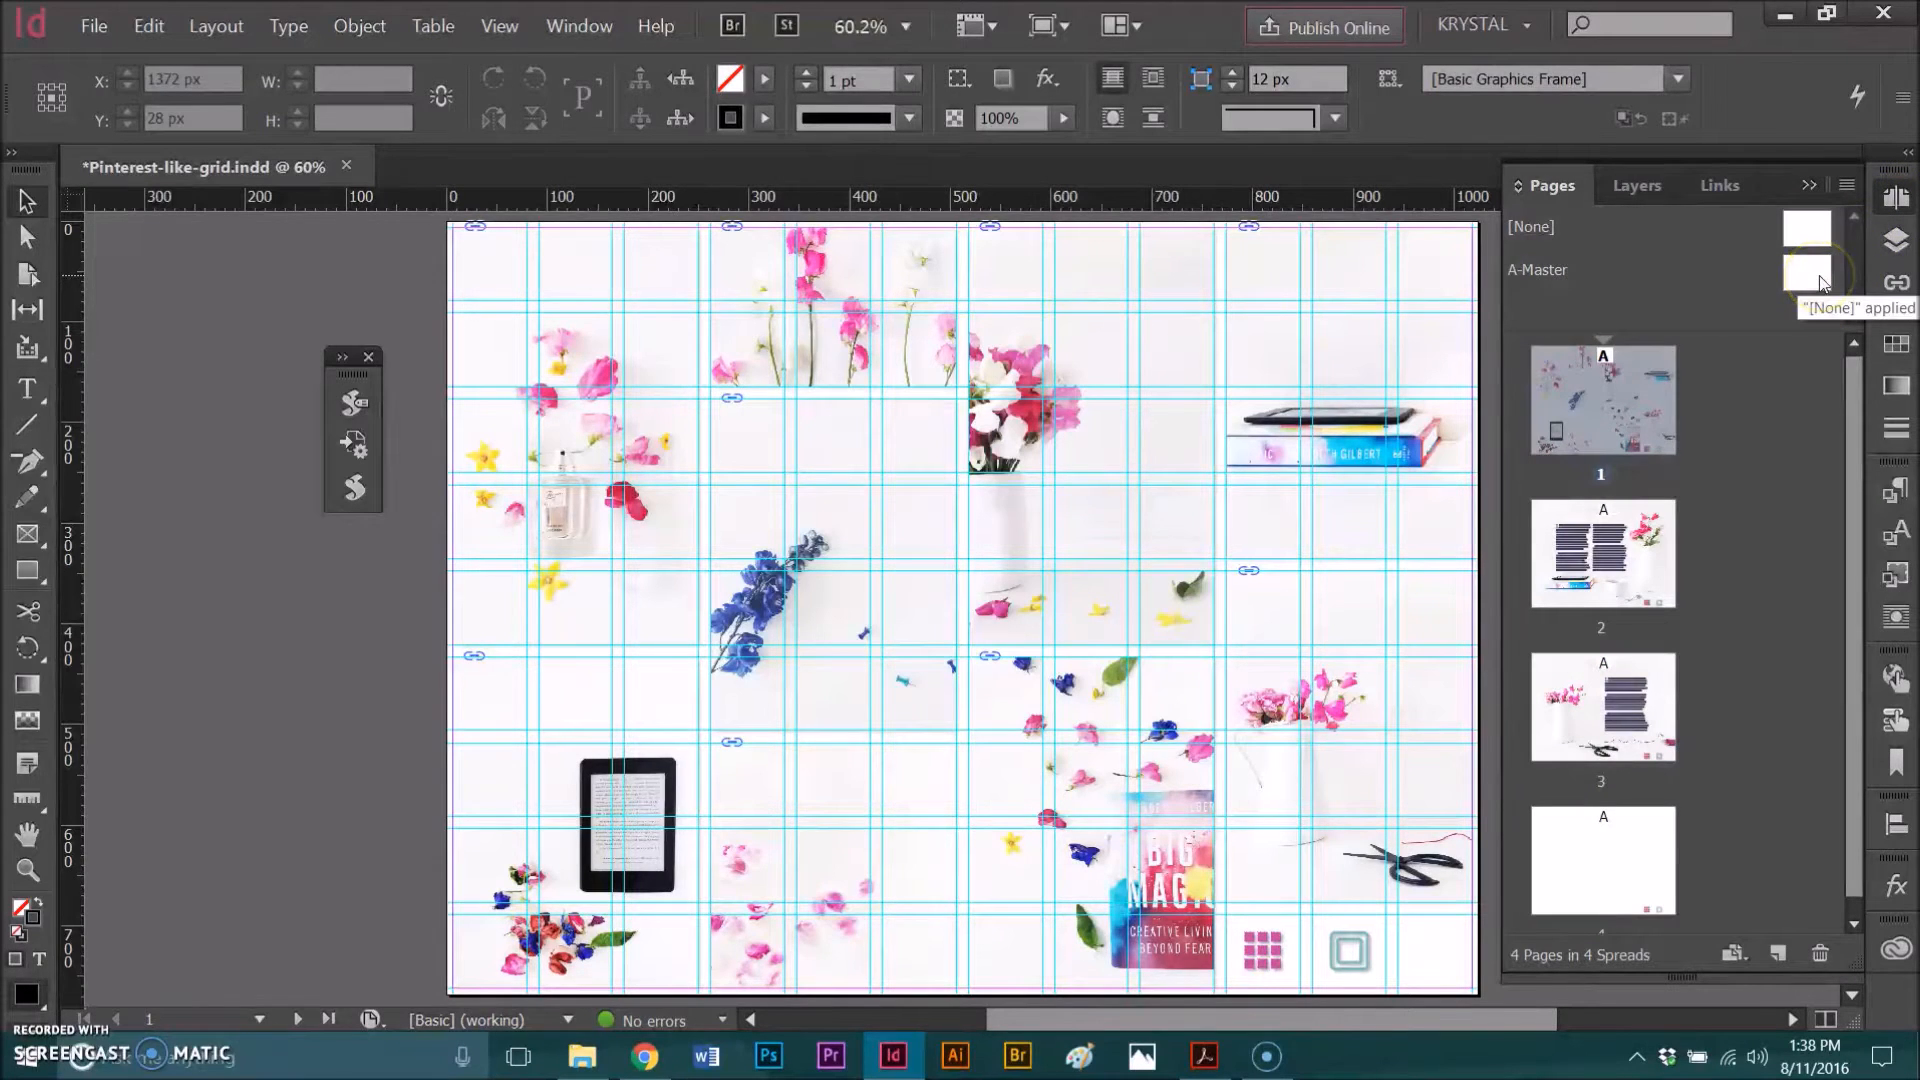
double_click(1819, 279)
click(1810, 186)
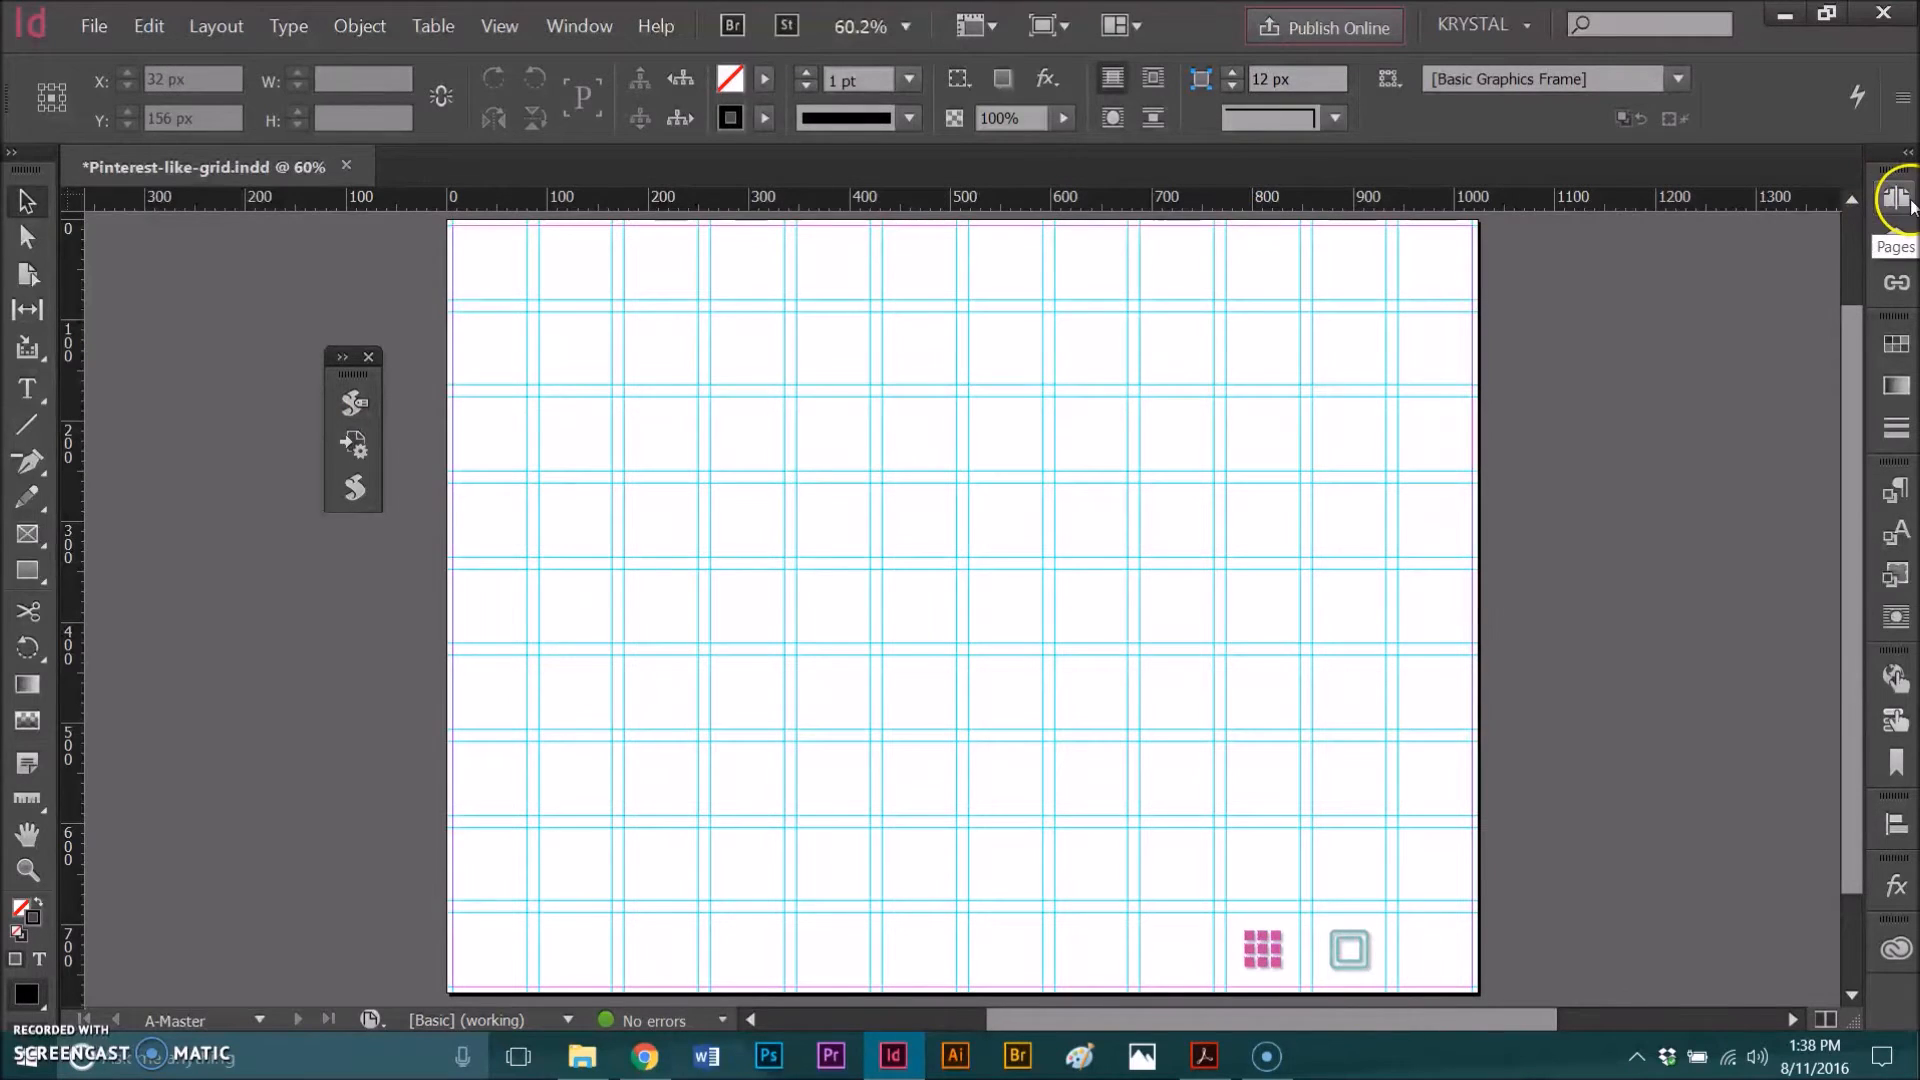
click(1904, 234)
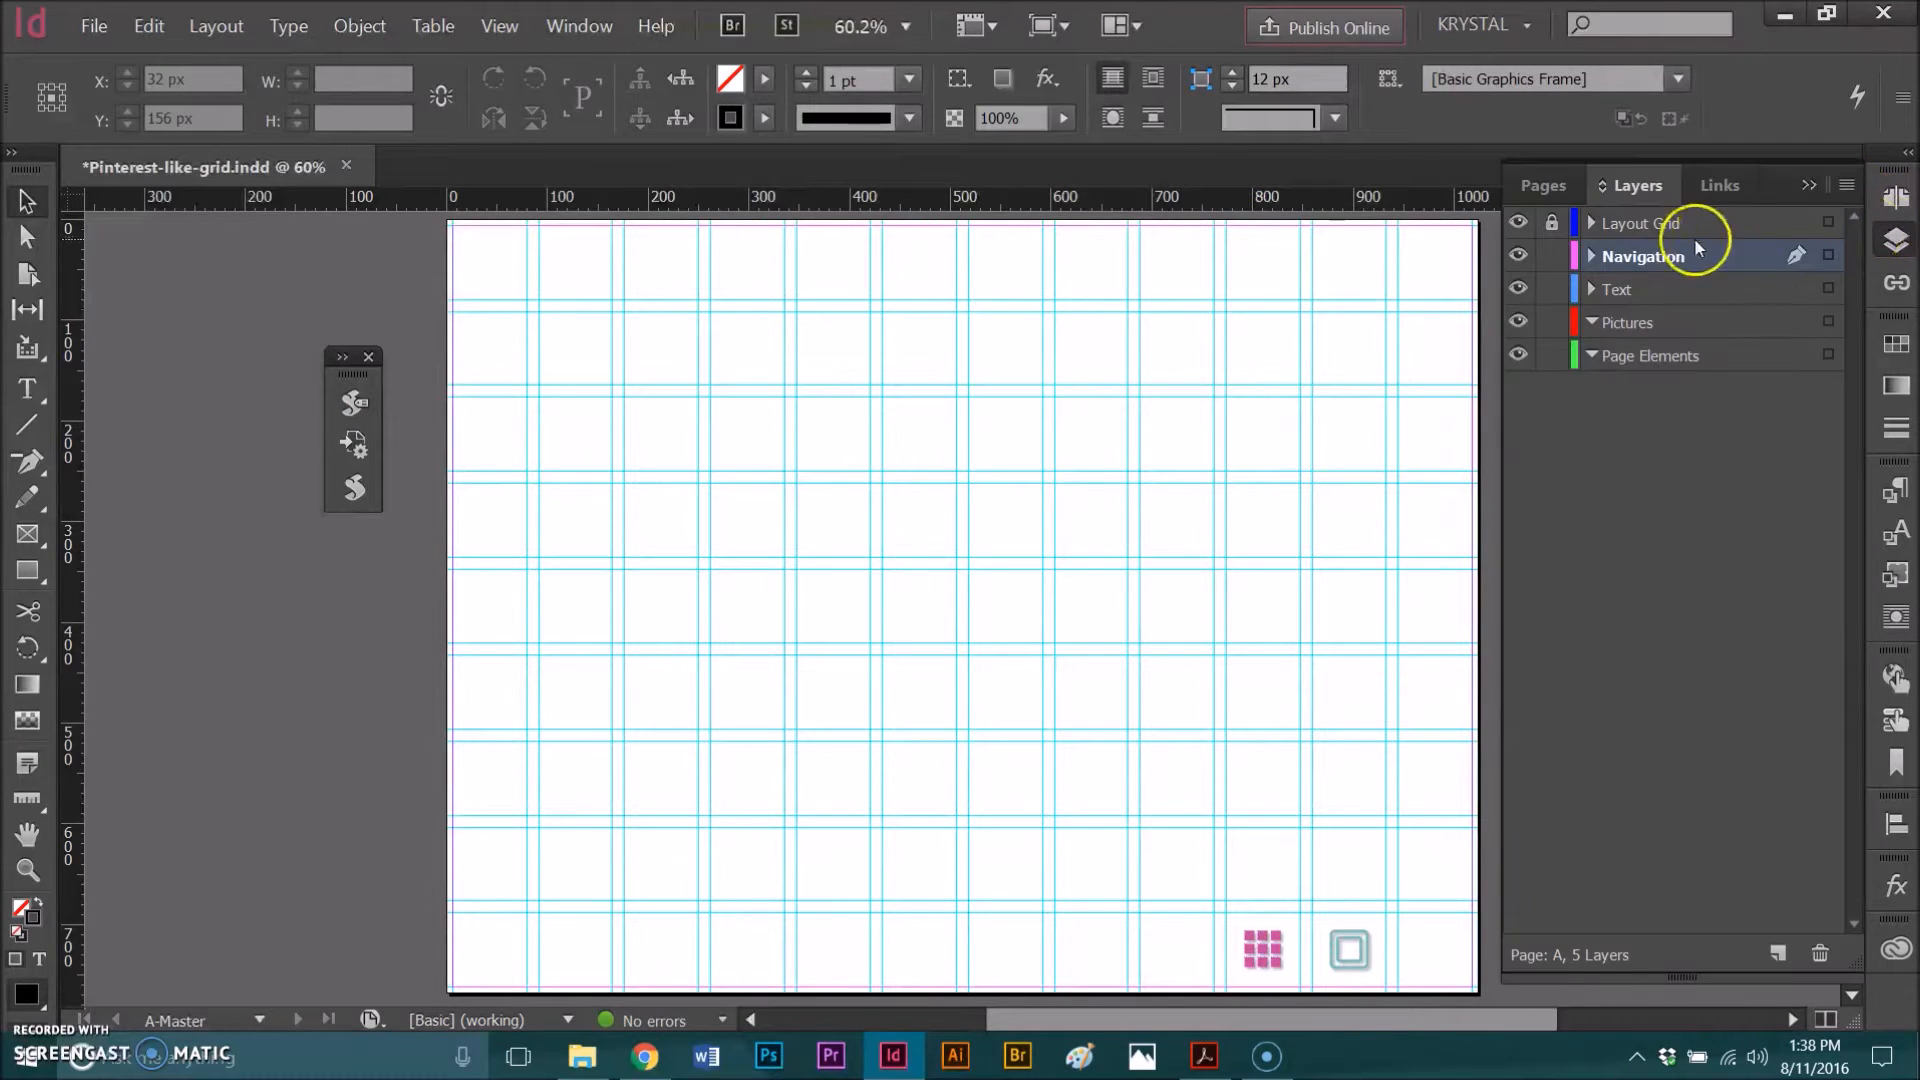
click(1806, 187)
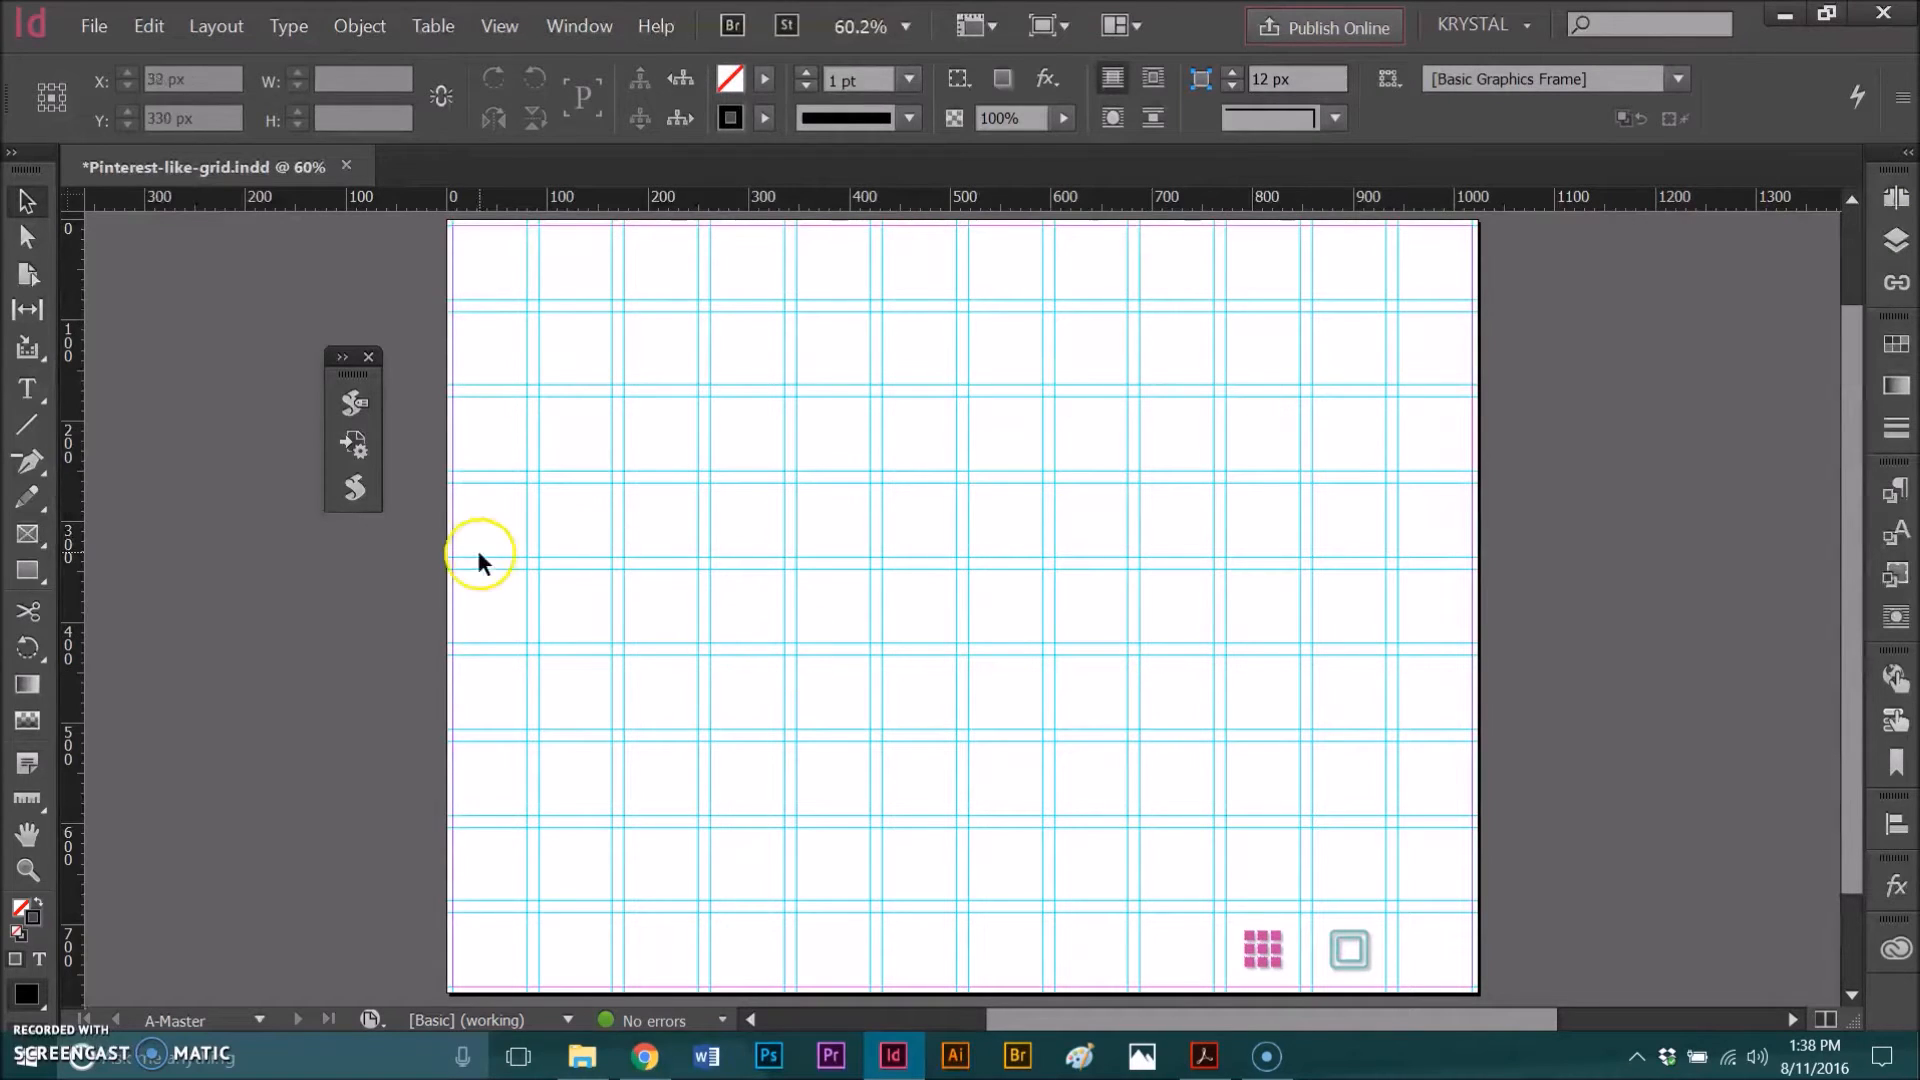
Step: Draw a square frame about 244 × 244 px with the Rectangle tool in the page's lower right area
click(34, 572)
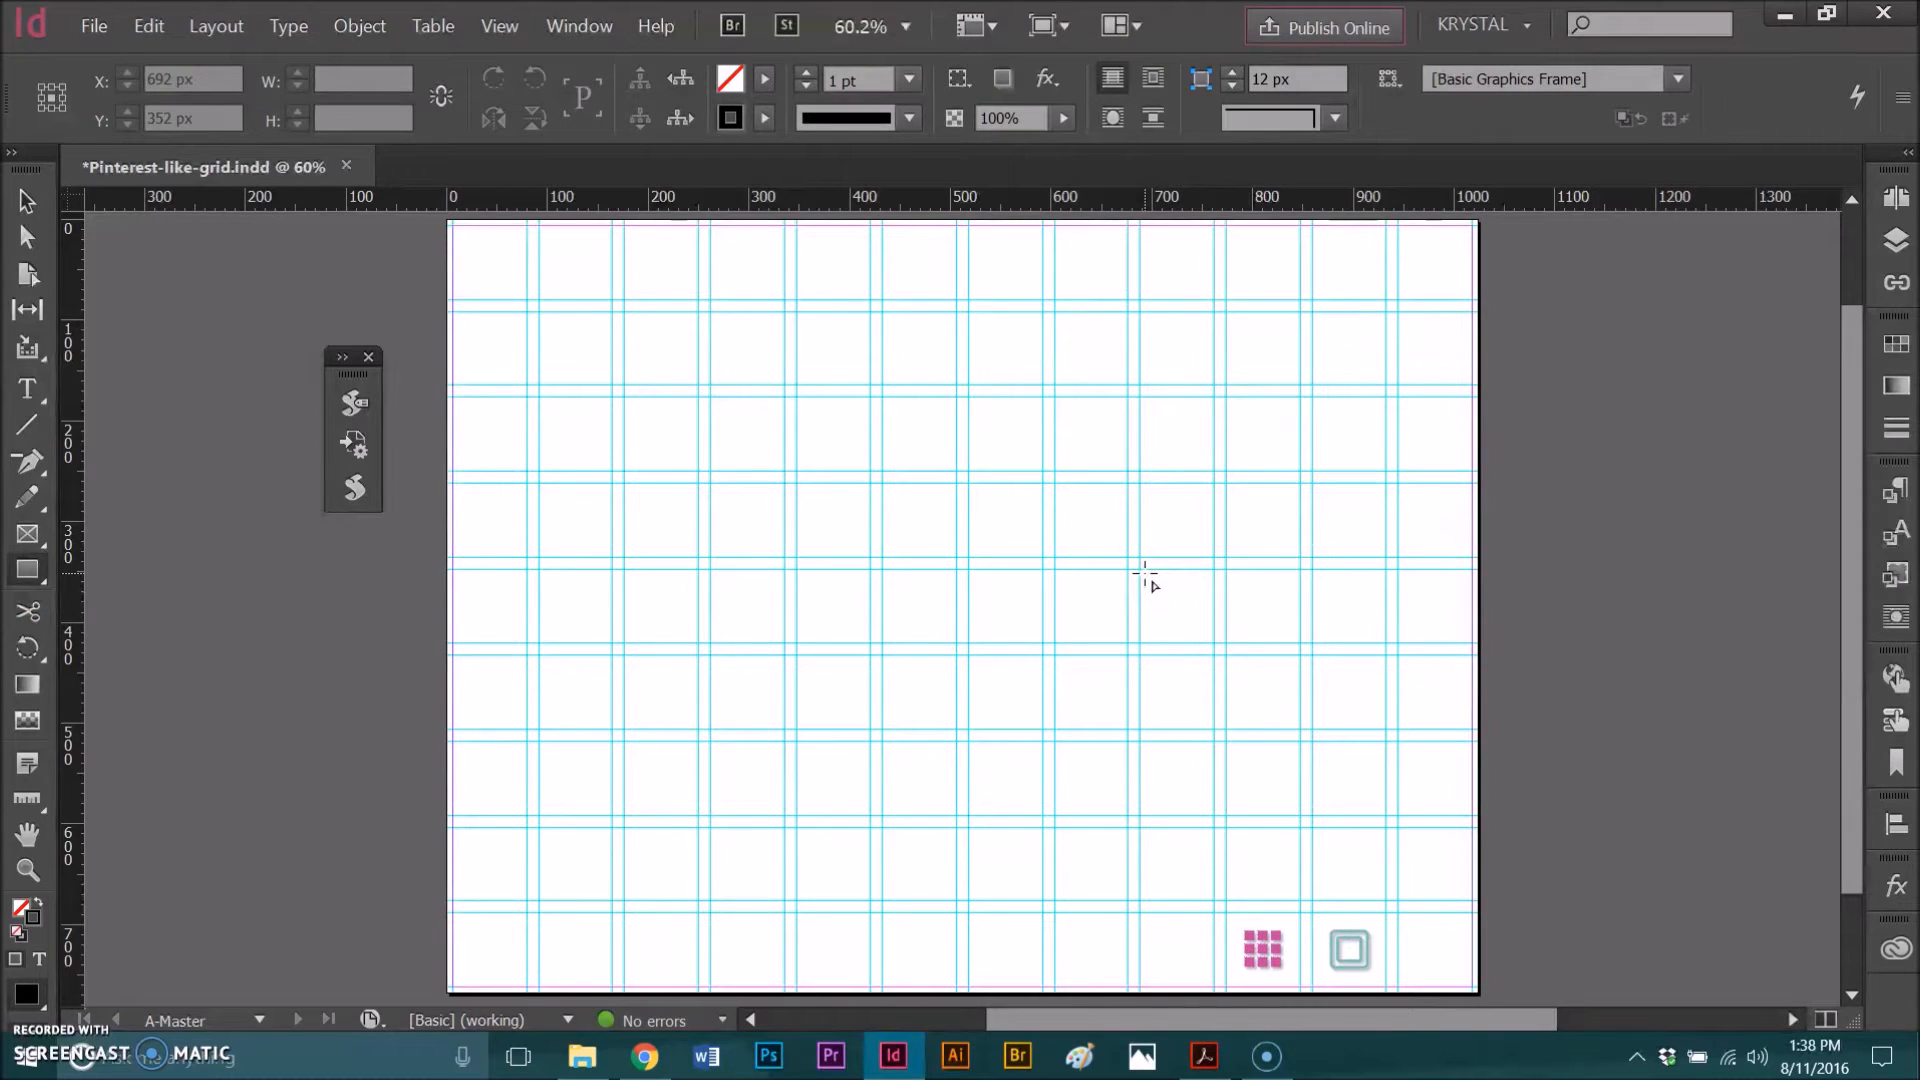
drag(1145, 574, 1381, 820)
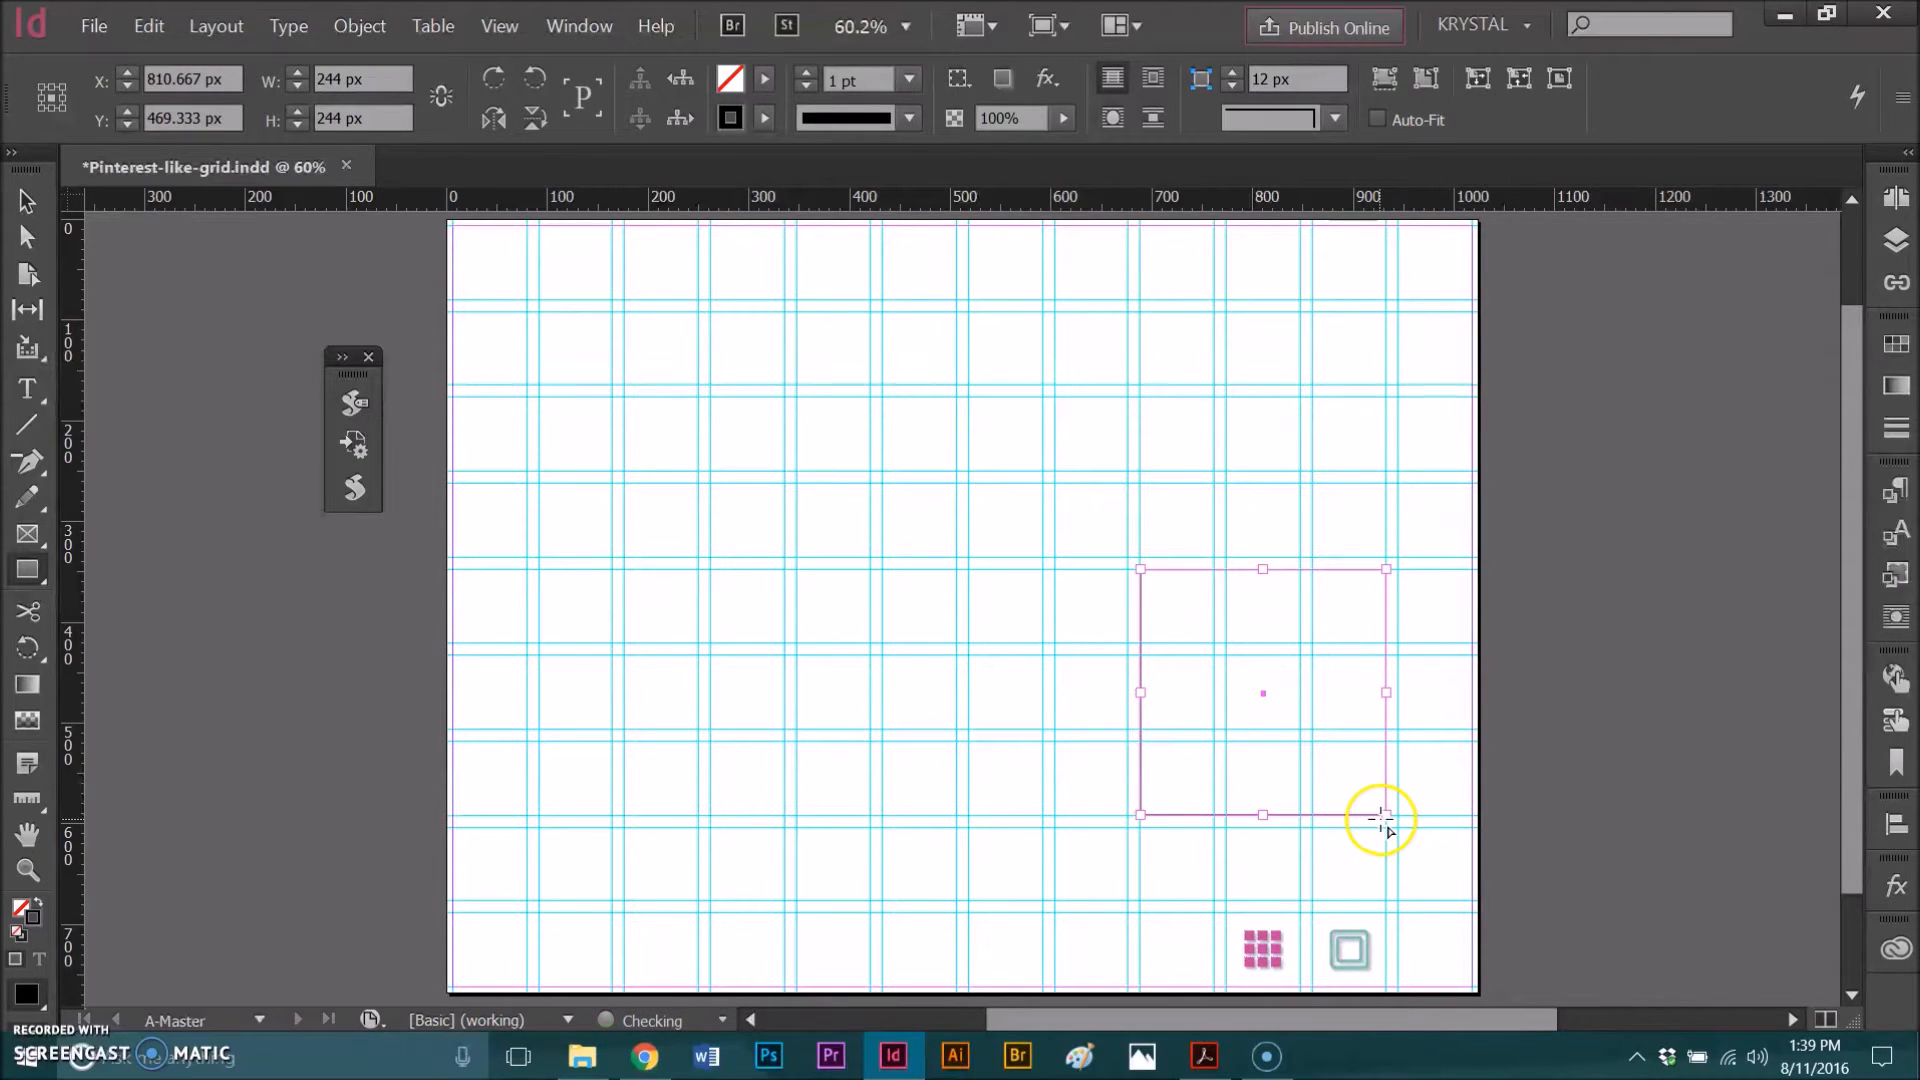
click(1401, 763)
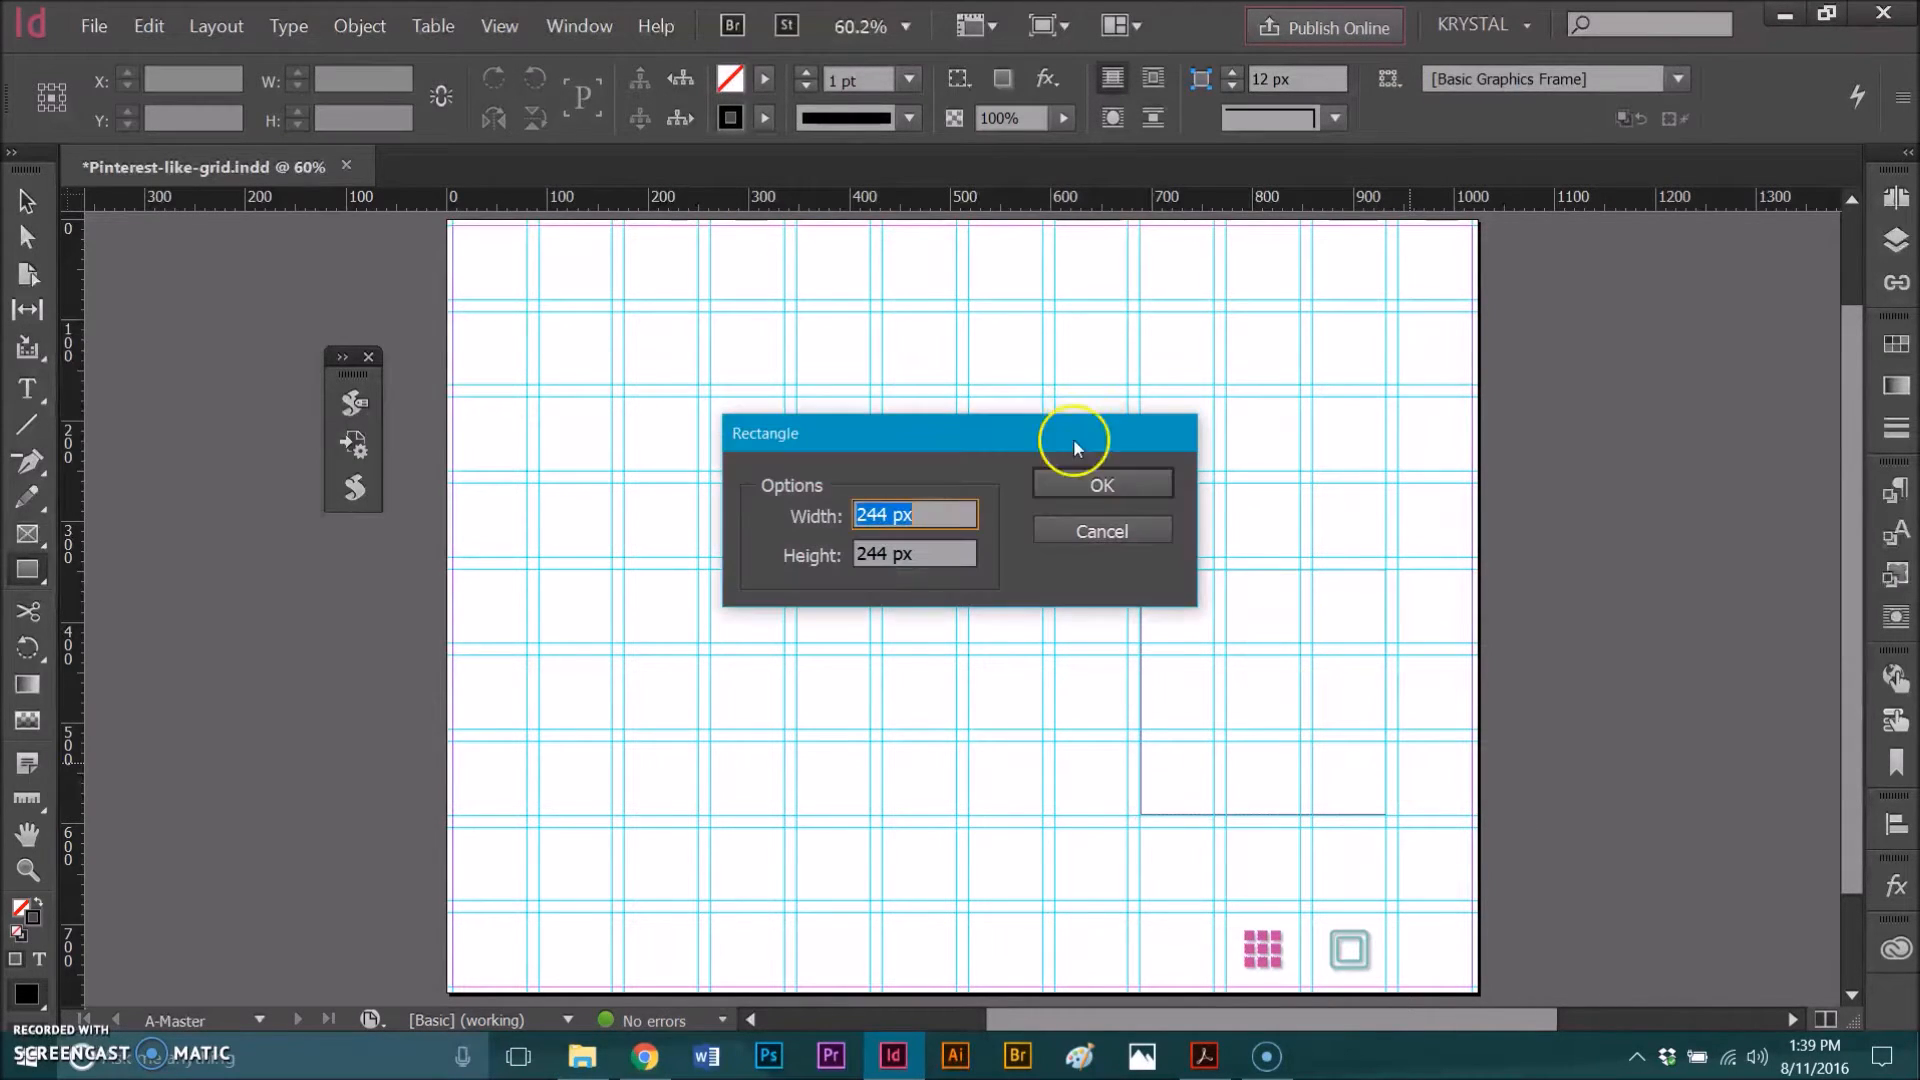
click(1088, 531)
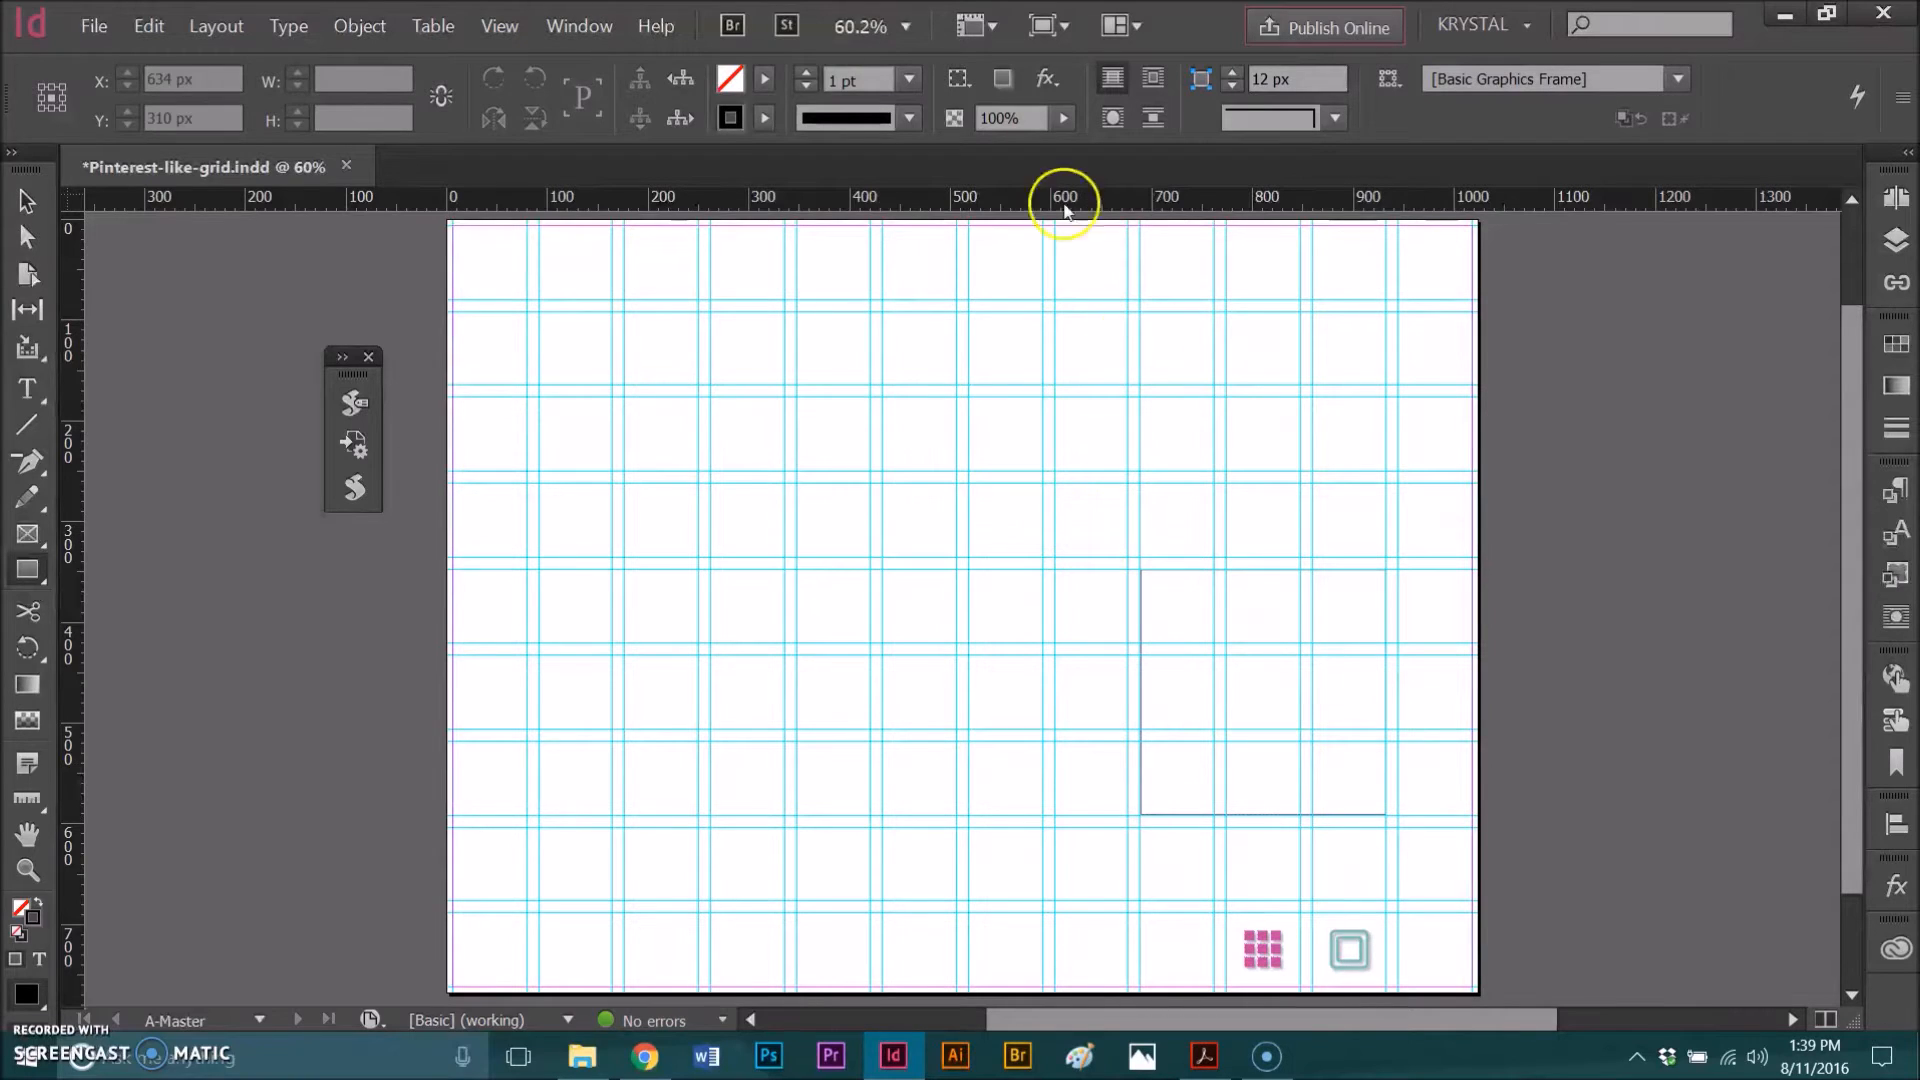
Step: Set the stroke to None and select the square
click(765, 118)
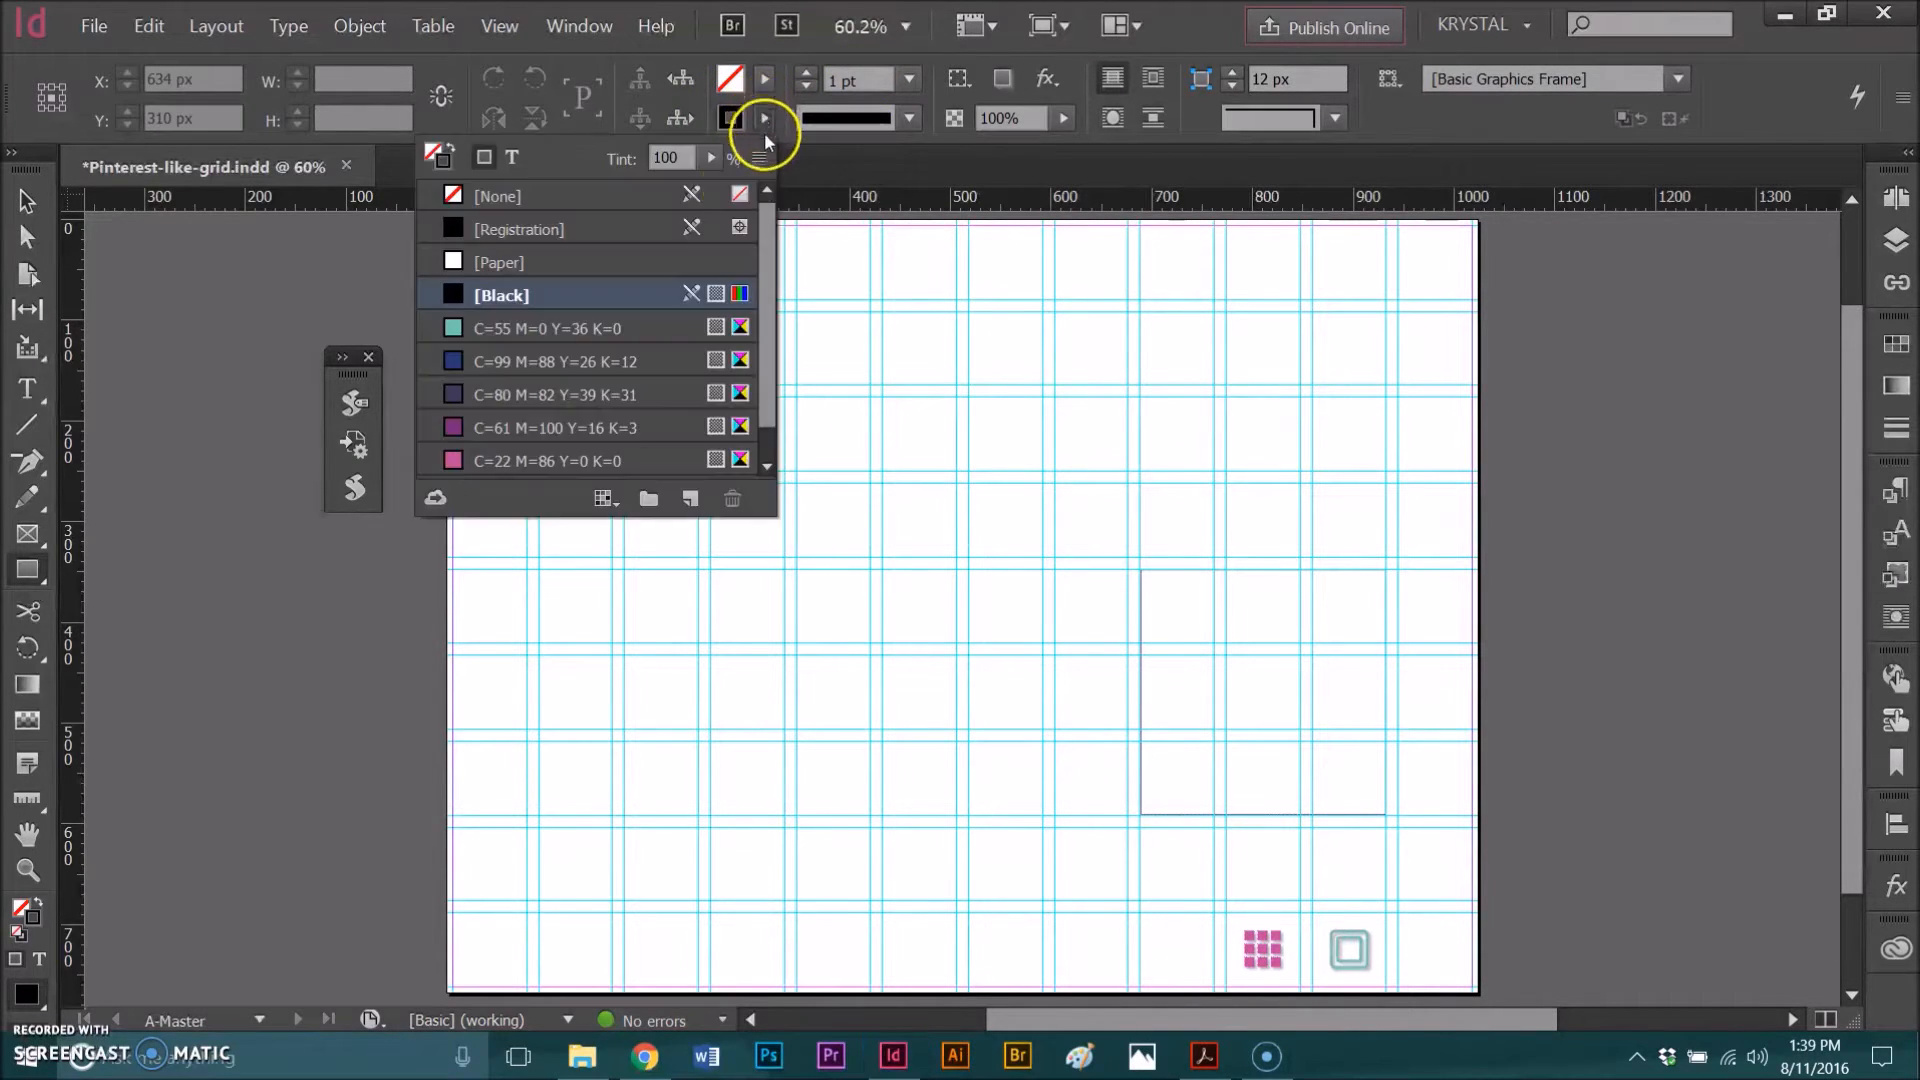
click(497, 196)
click(1251, 580)
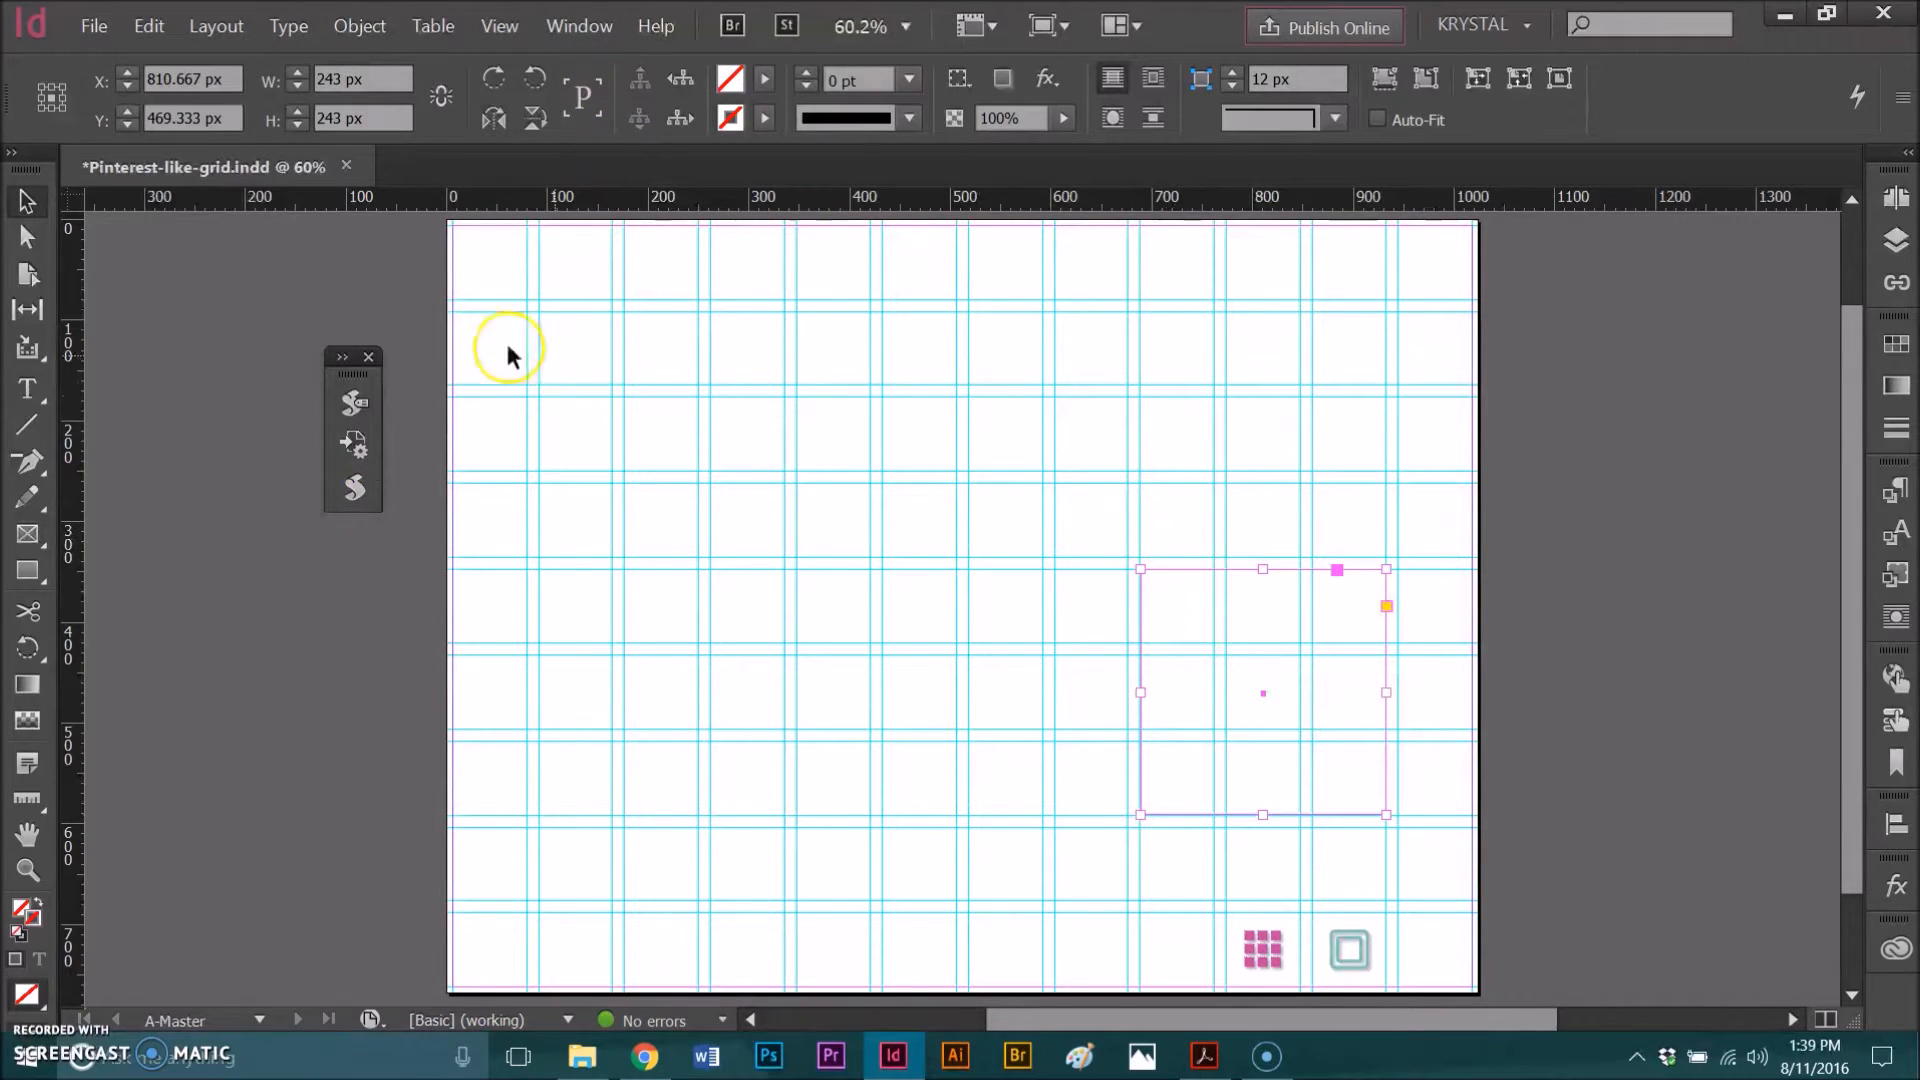
Step: Open the Scripts panel from the Utilities window list and move it onto the page area
click(577, 26)
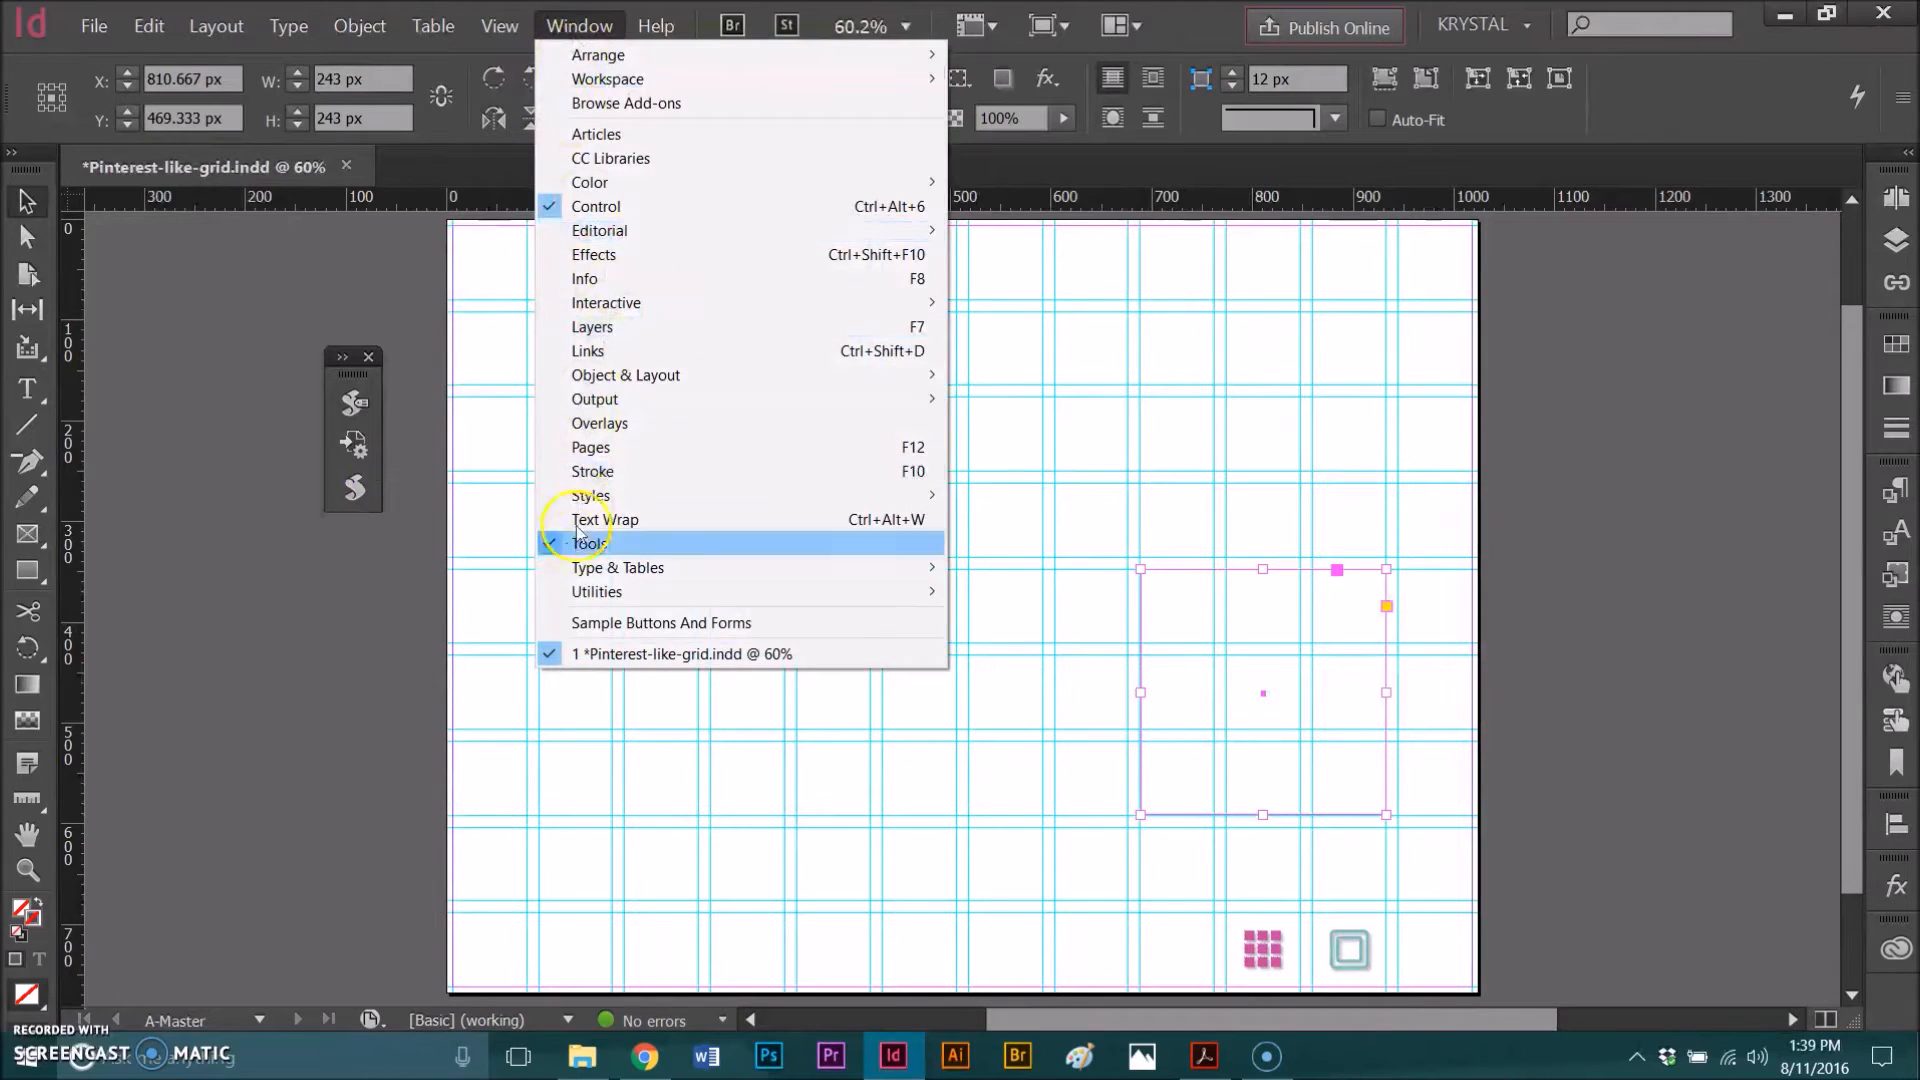
mouse_move(585, 592)
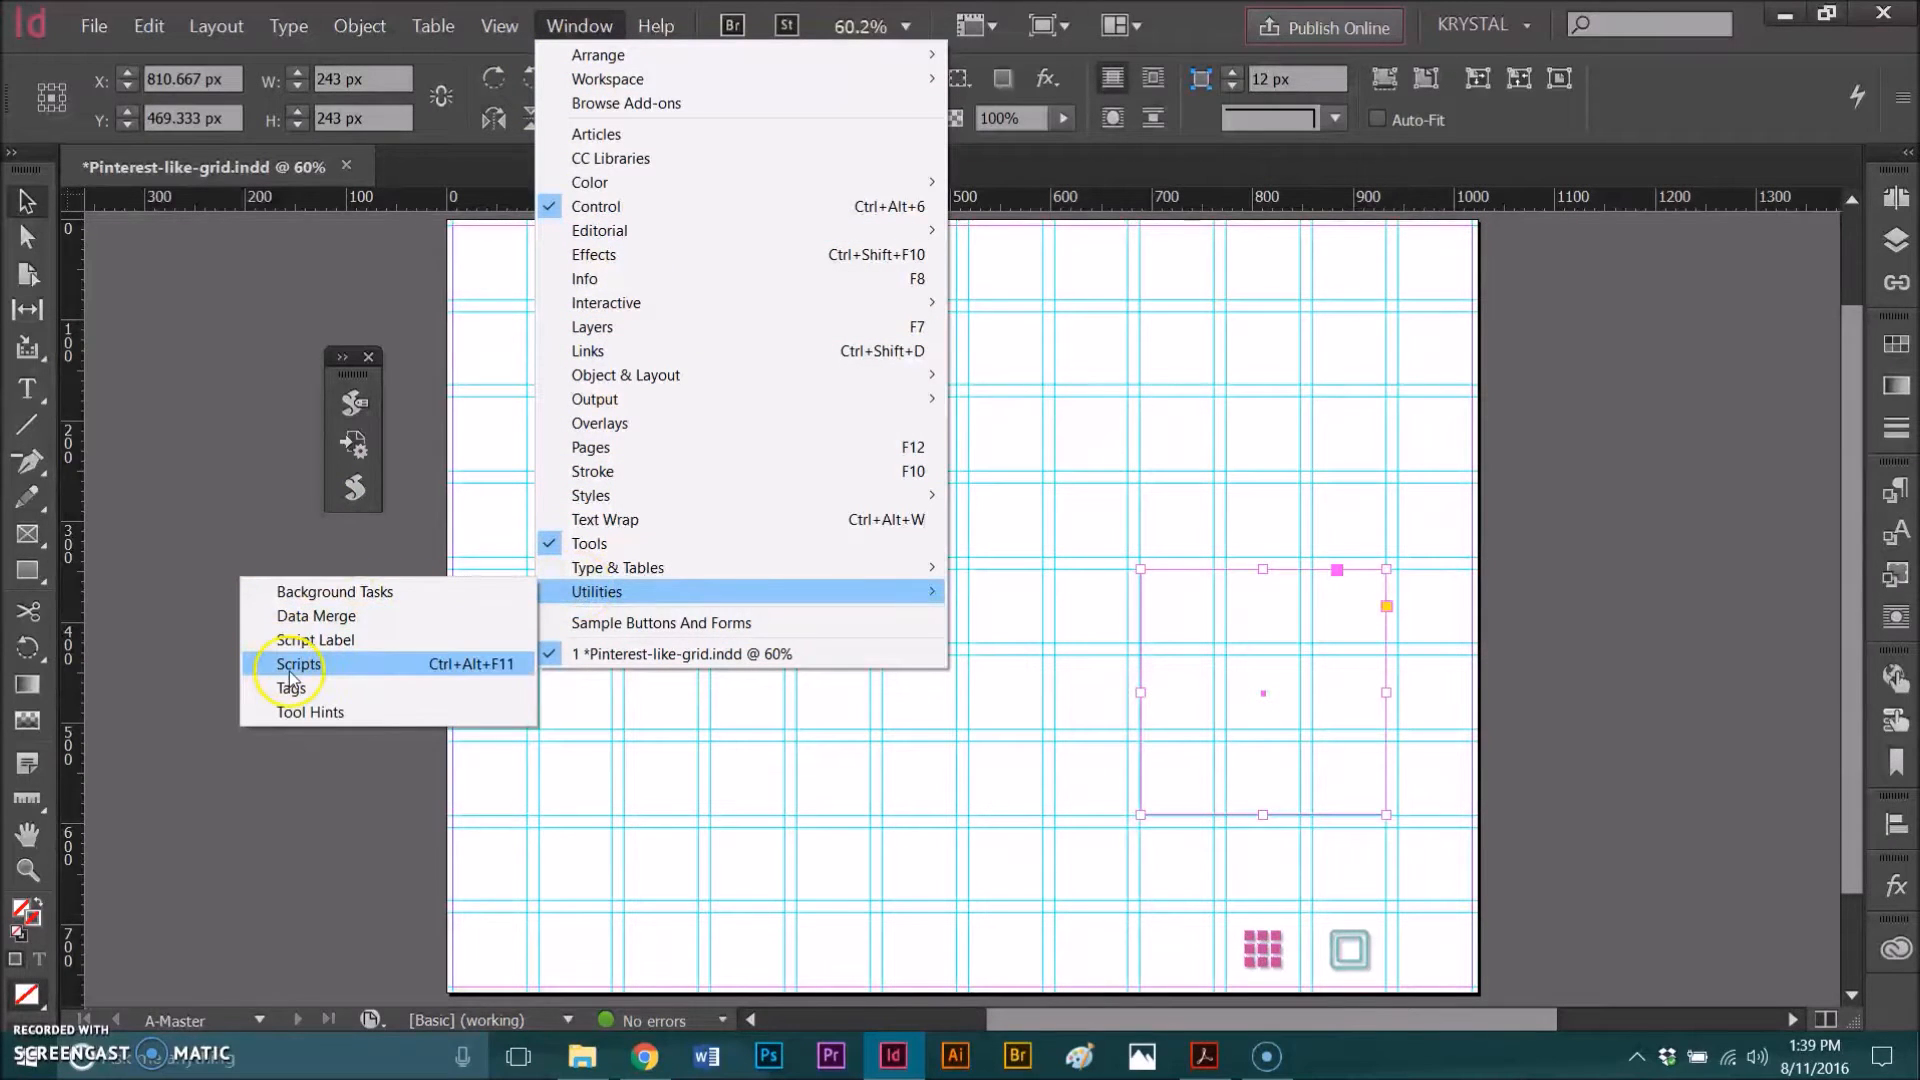
click(280, 402)
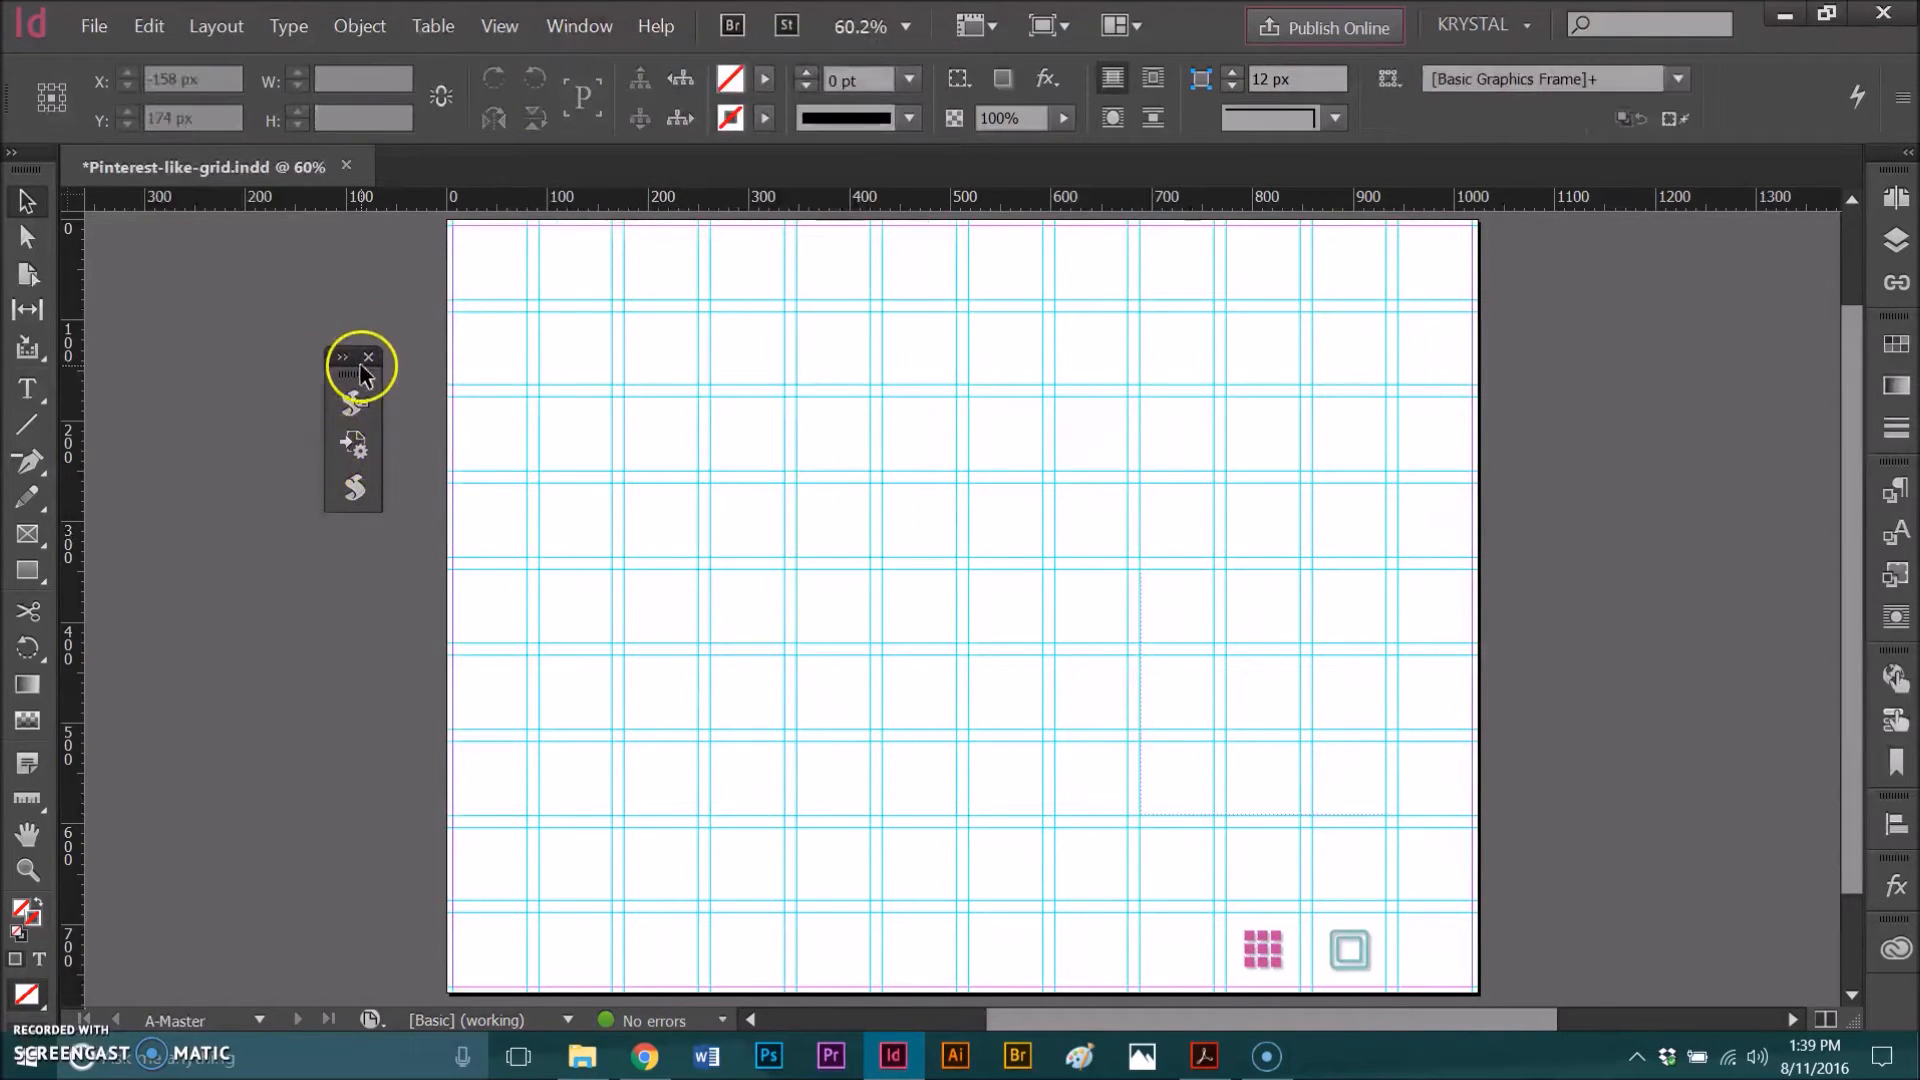
drag(345, 372, 858, 508)
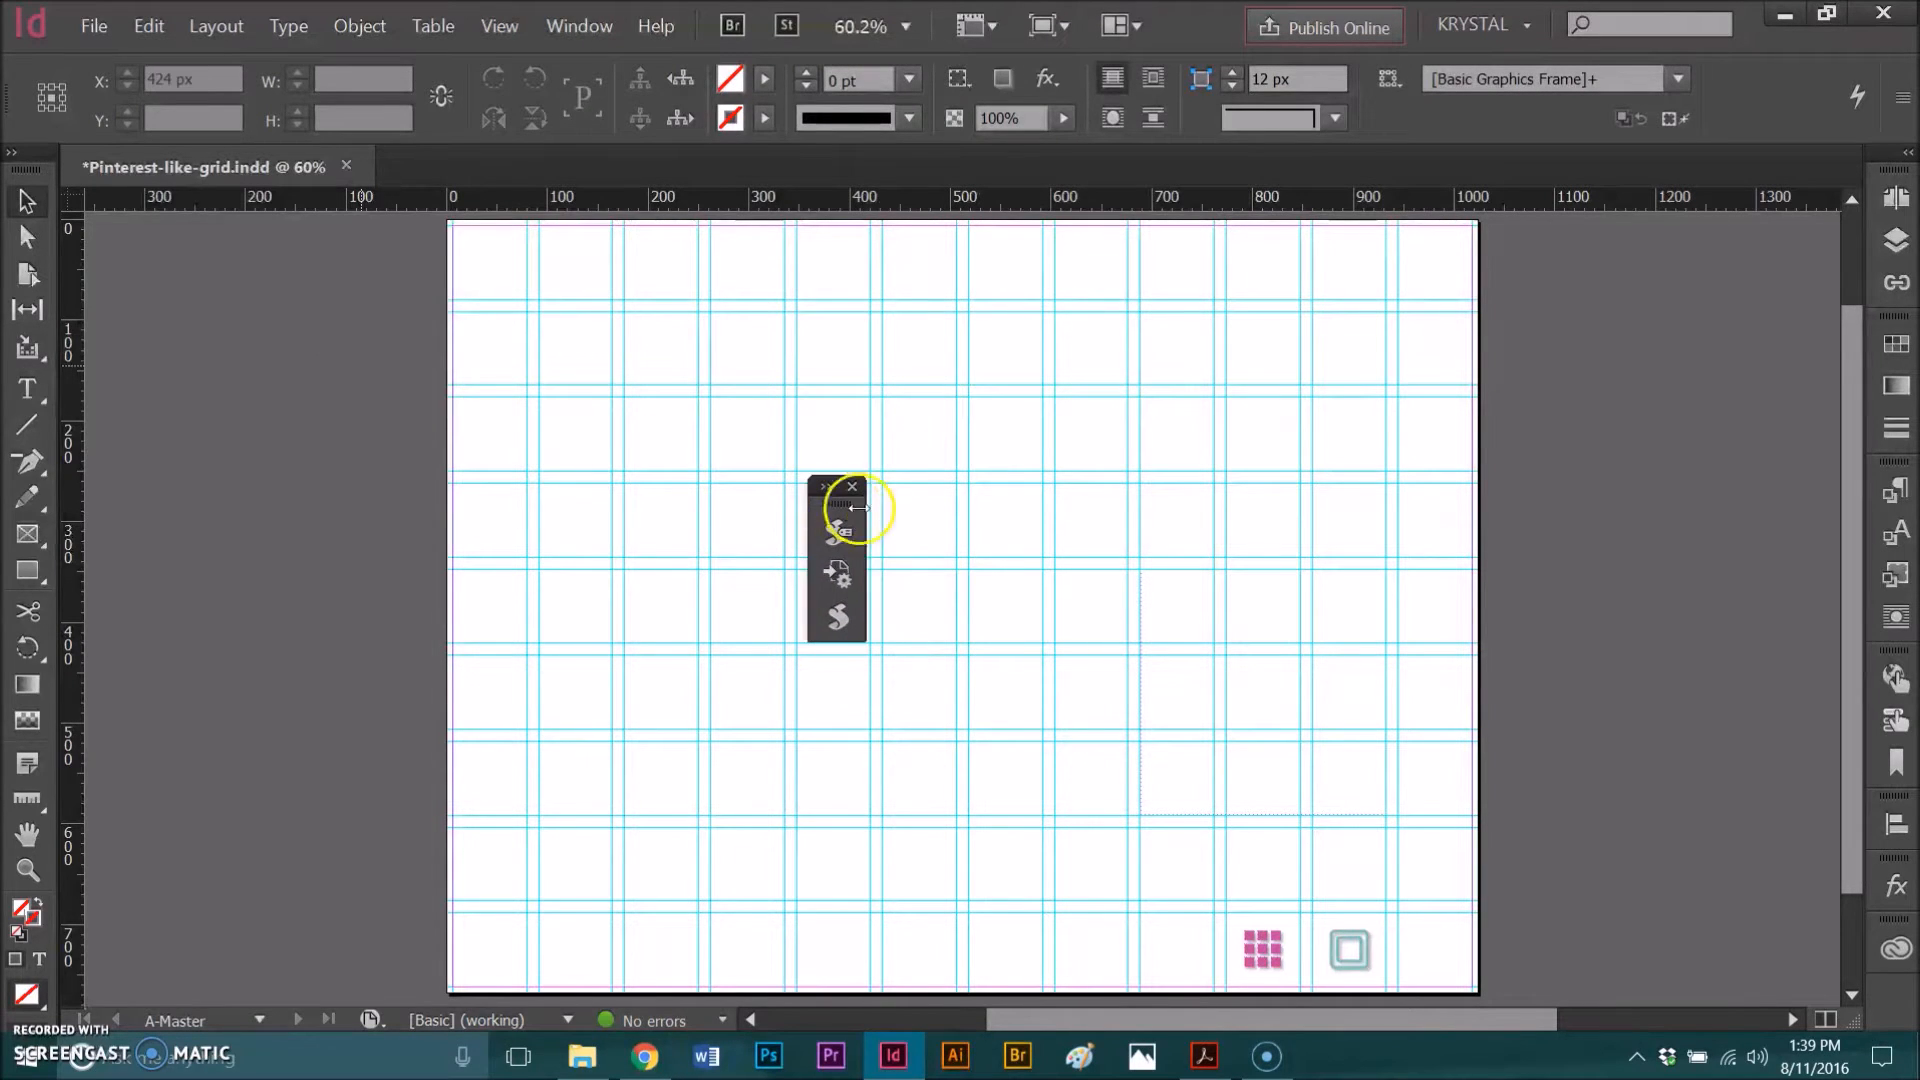
click(838, 617)
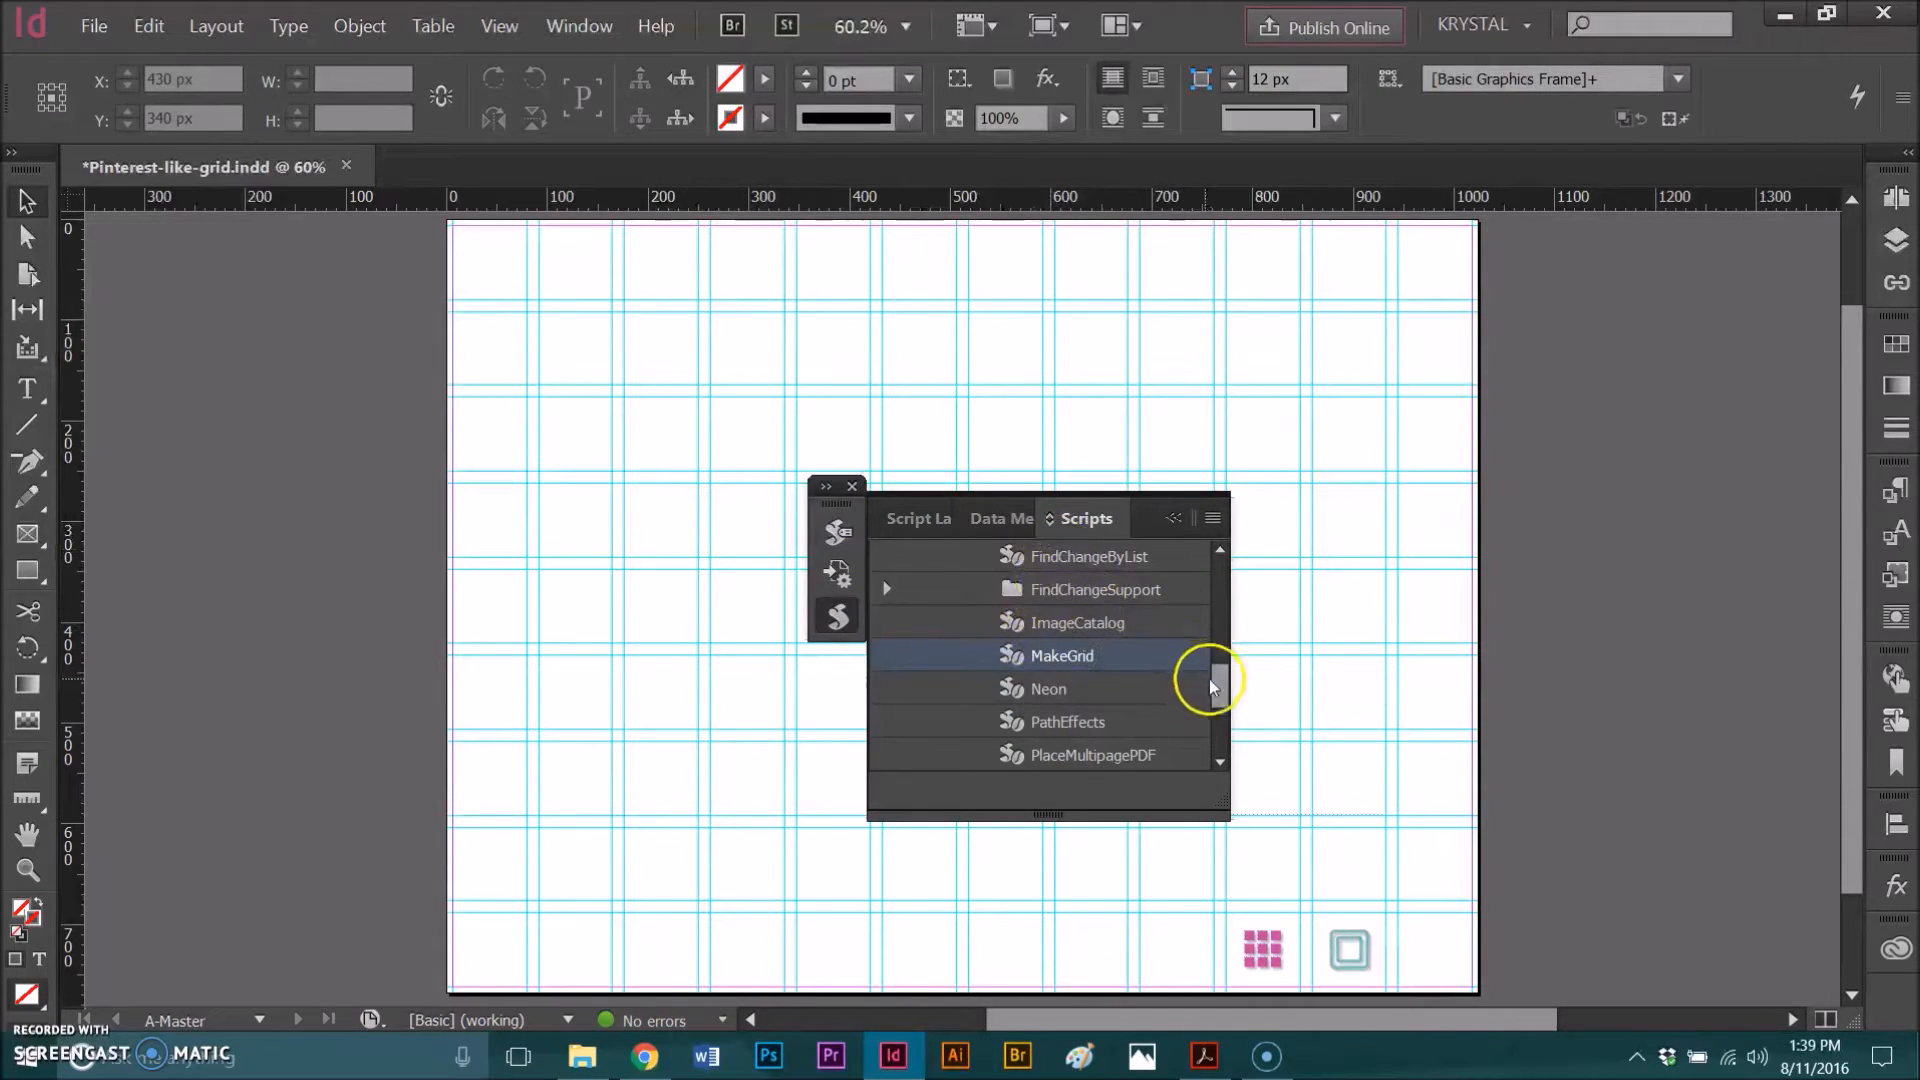
Step: Browse the Application Samples JavaScript scripts and highlight the MakeGrid script
drag(1226, 674, 1230, 557)
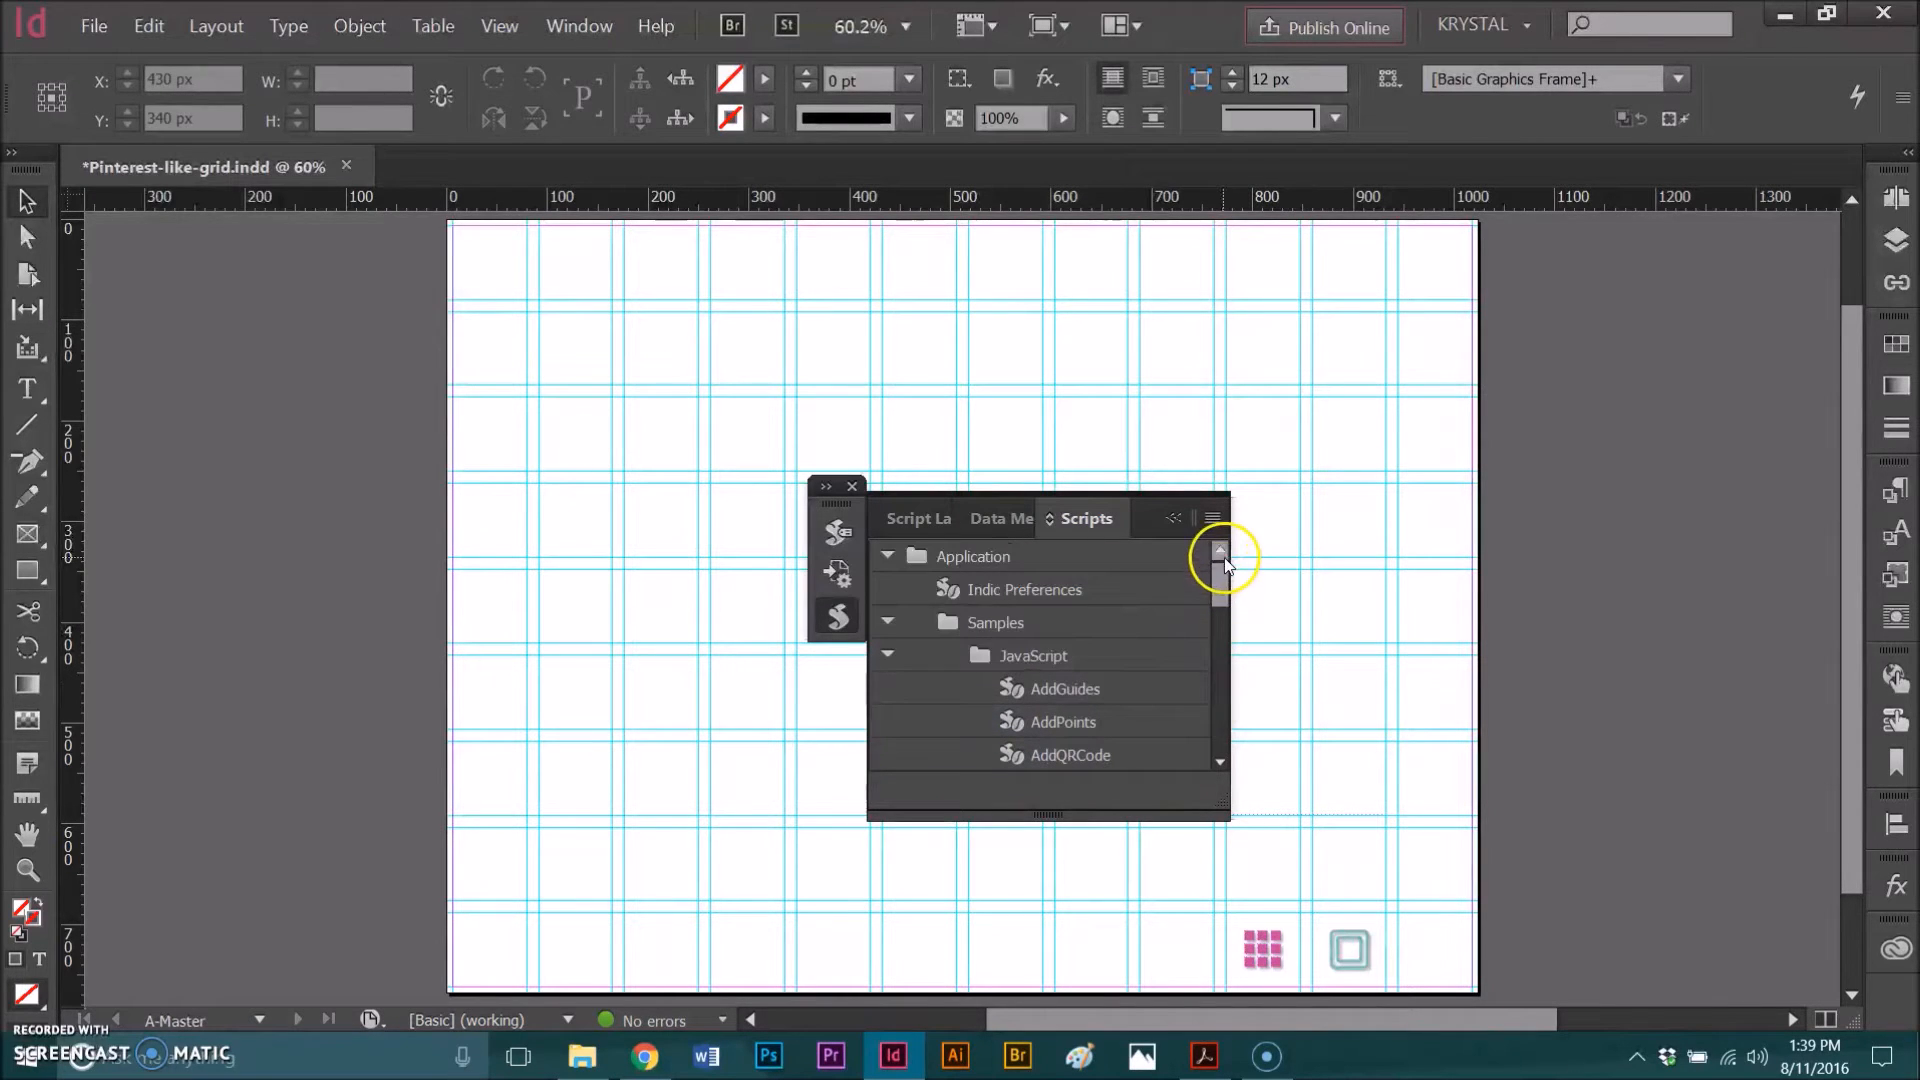
click(886, 622)
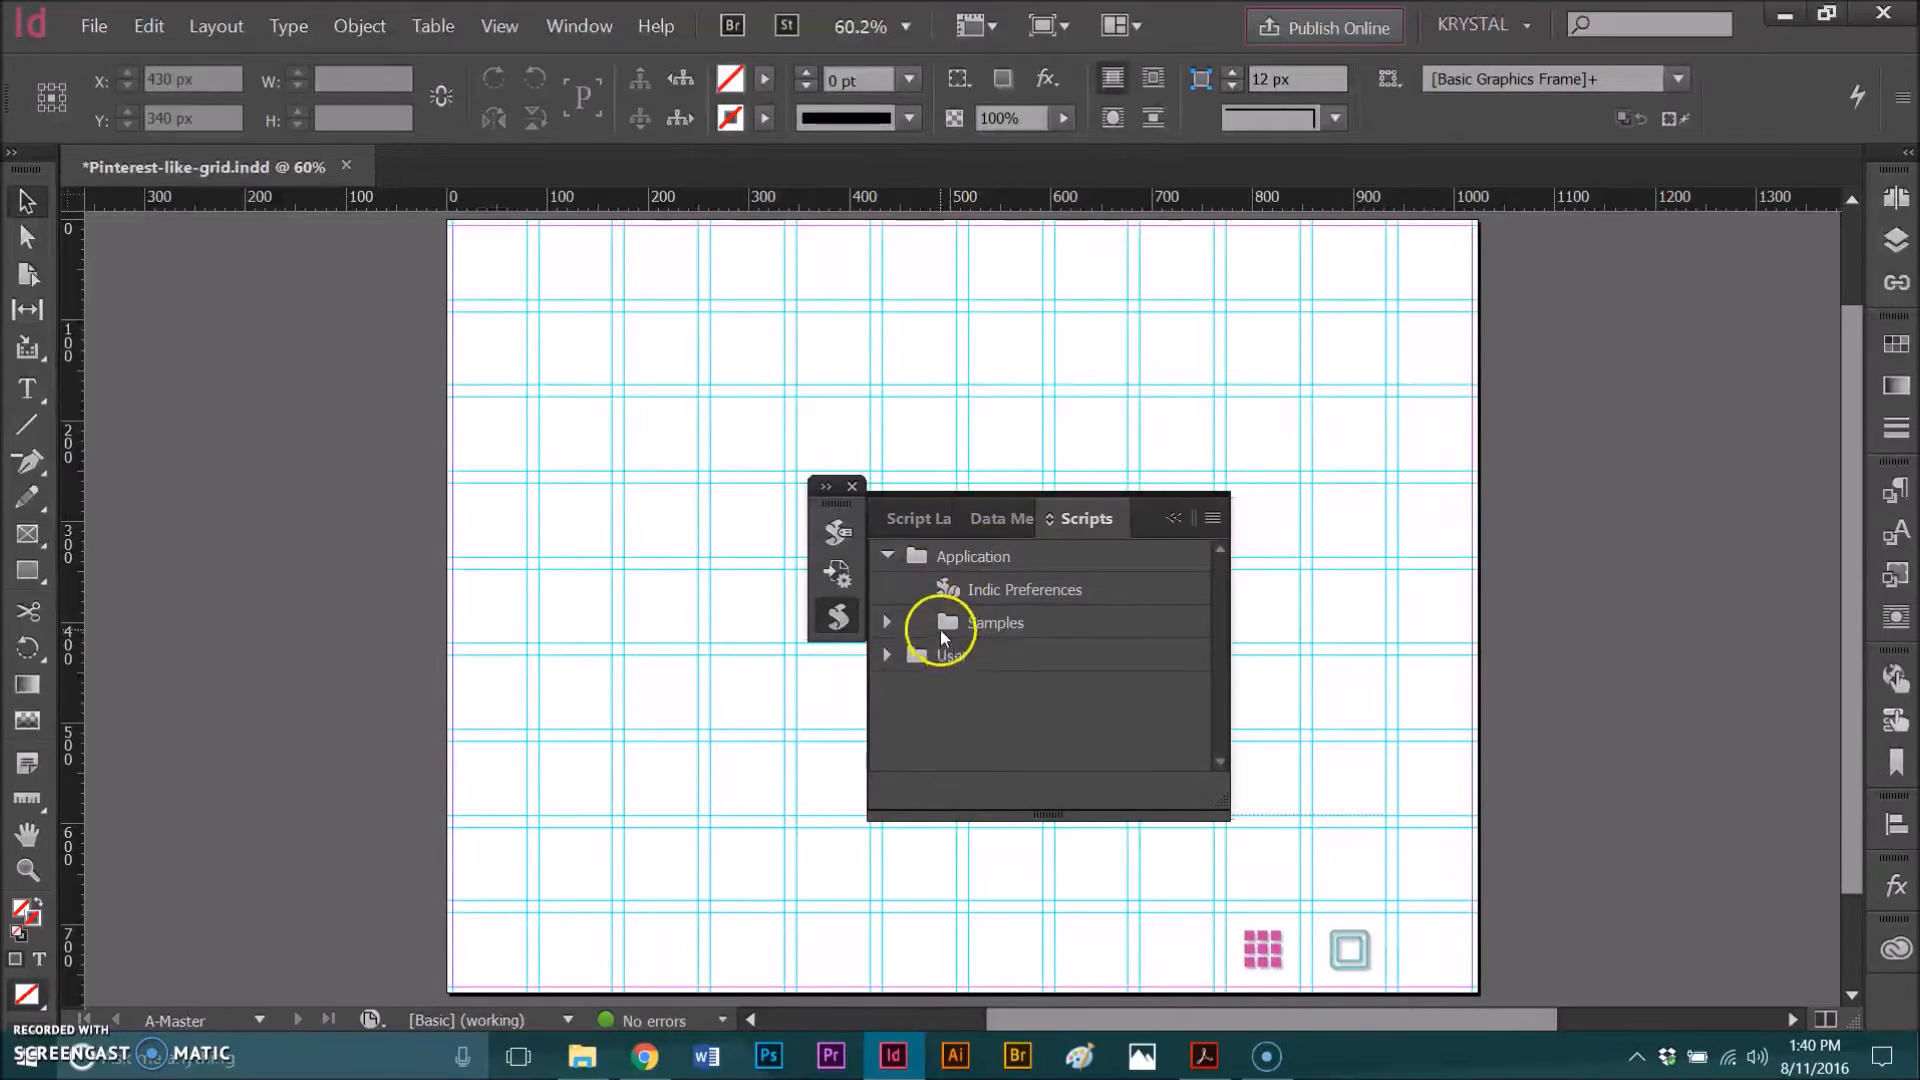
click(887, 623)
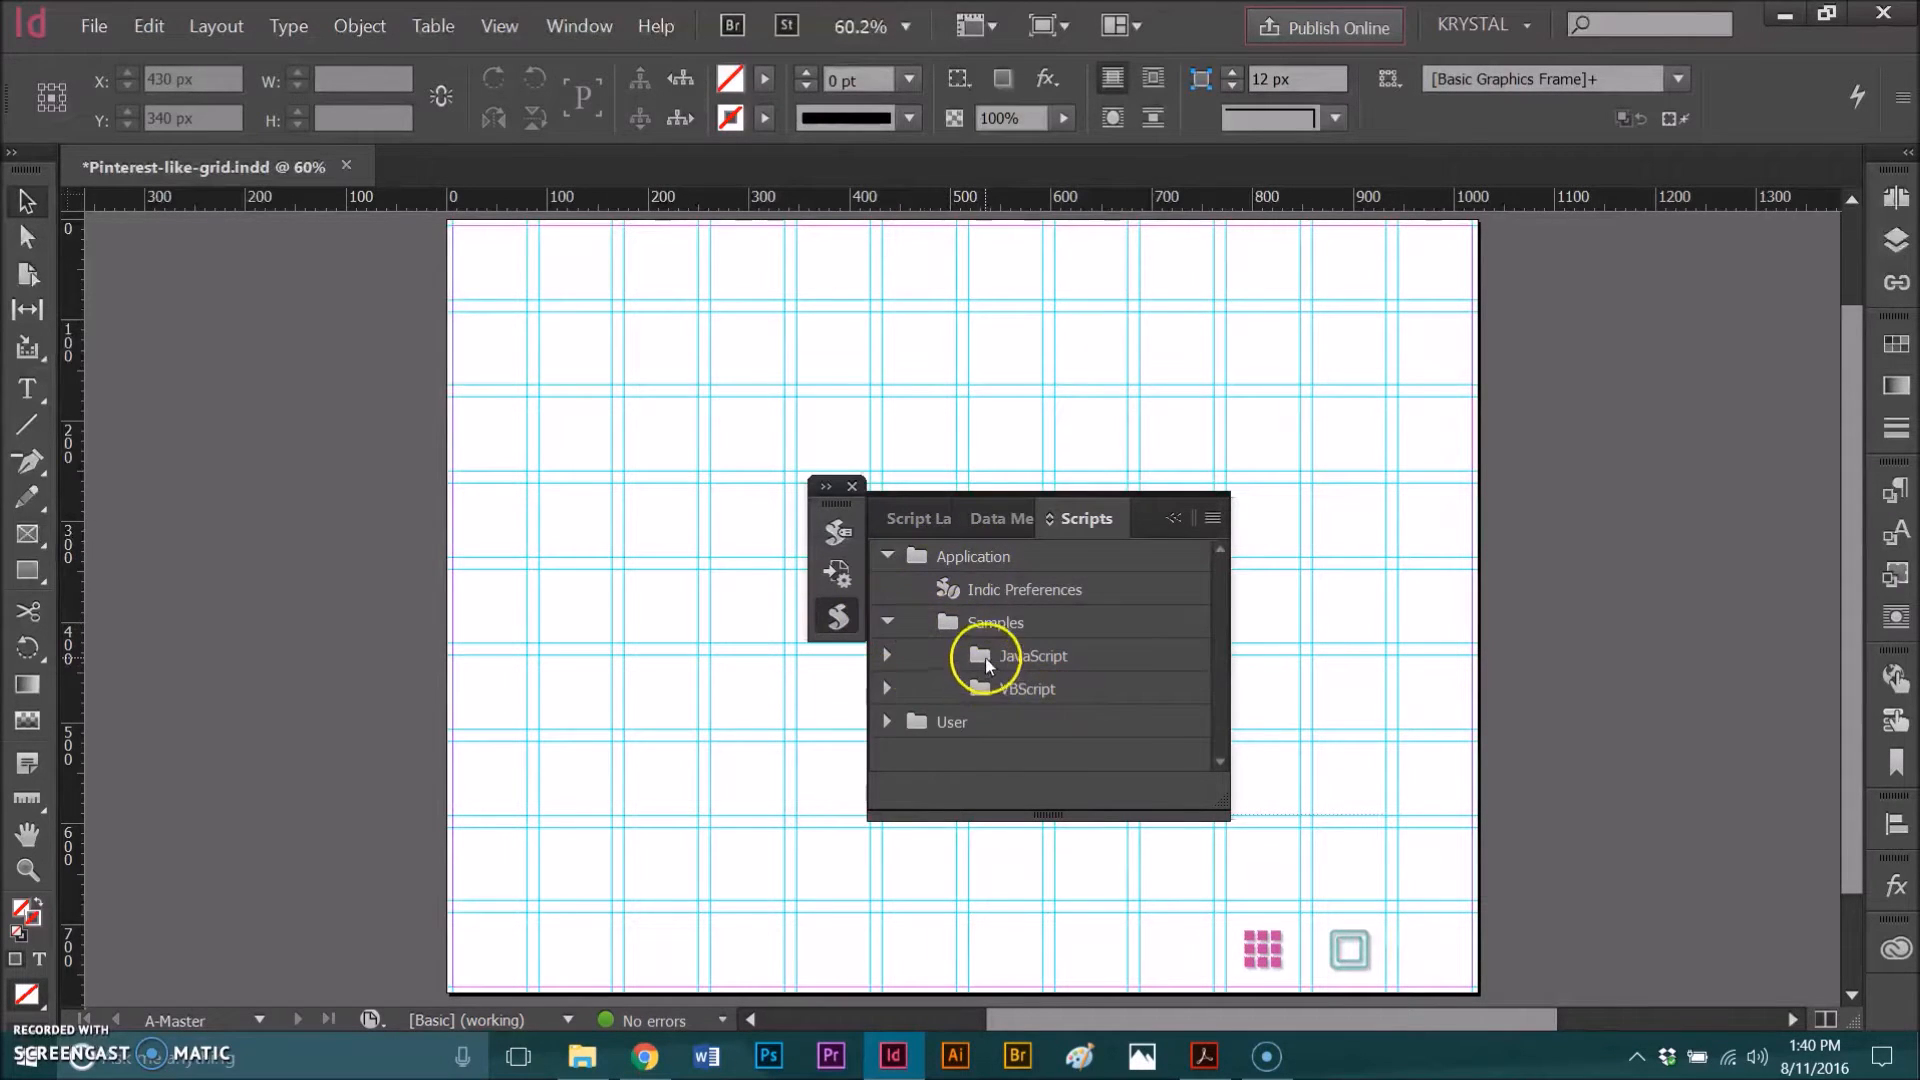
click(884, 655)
scroll(1052, 684, down, 3)
scroll(1052, 683, down, 5)
click(1055, 628)
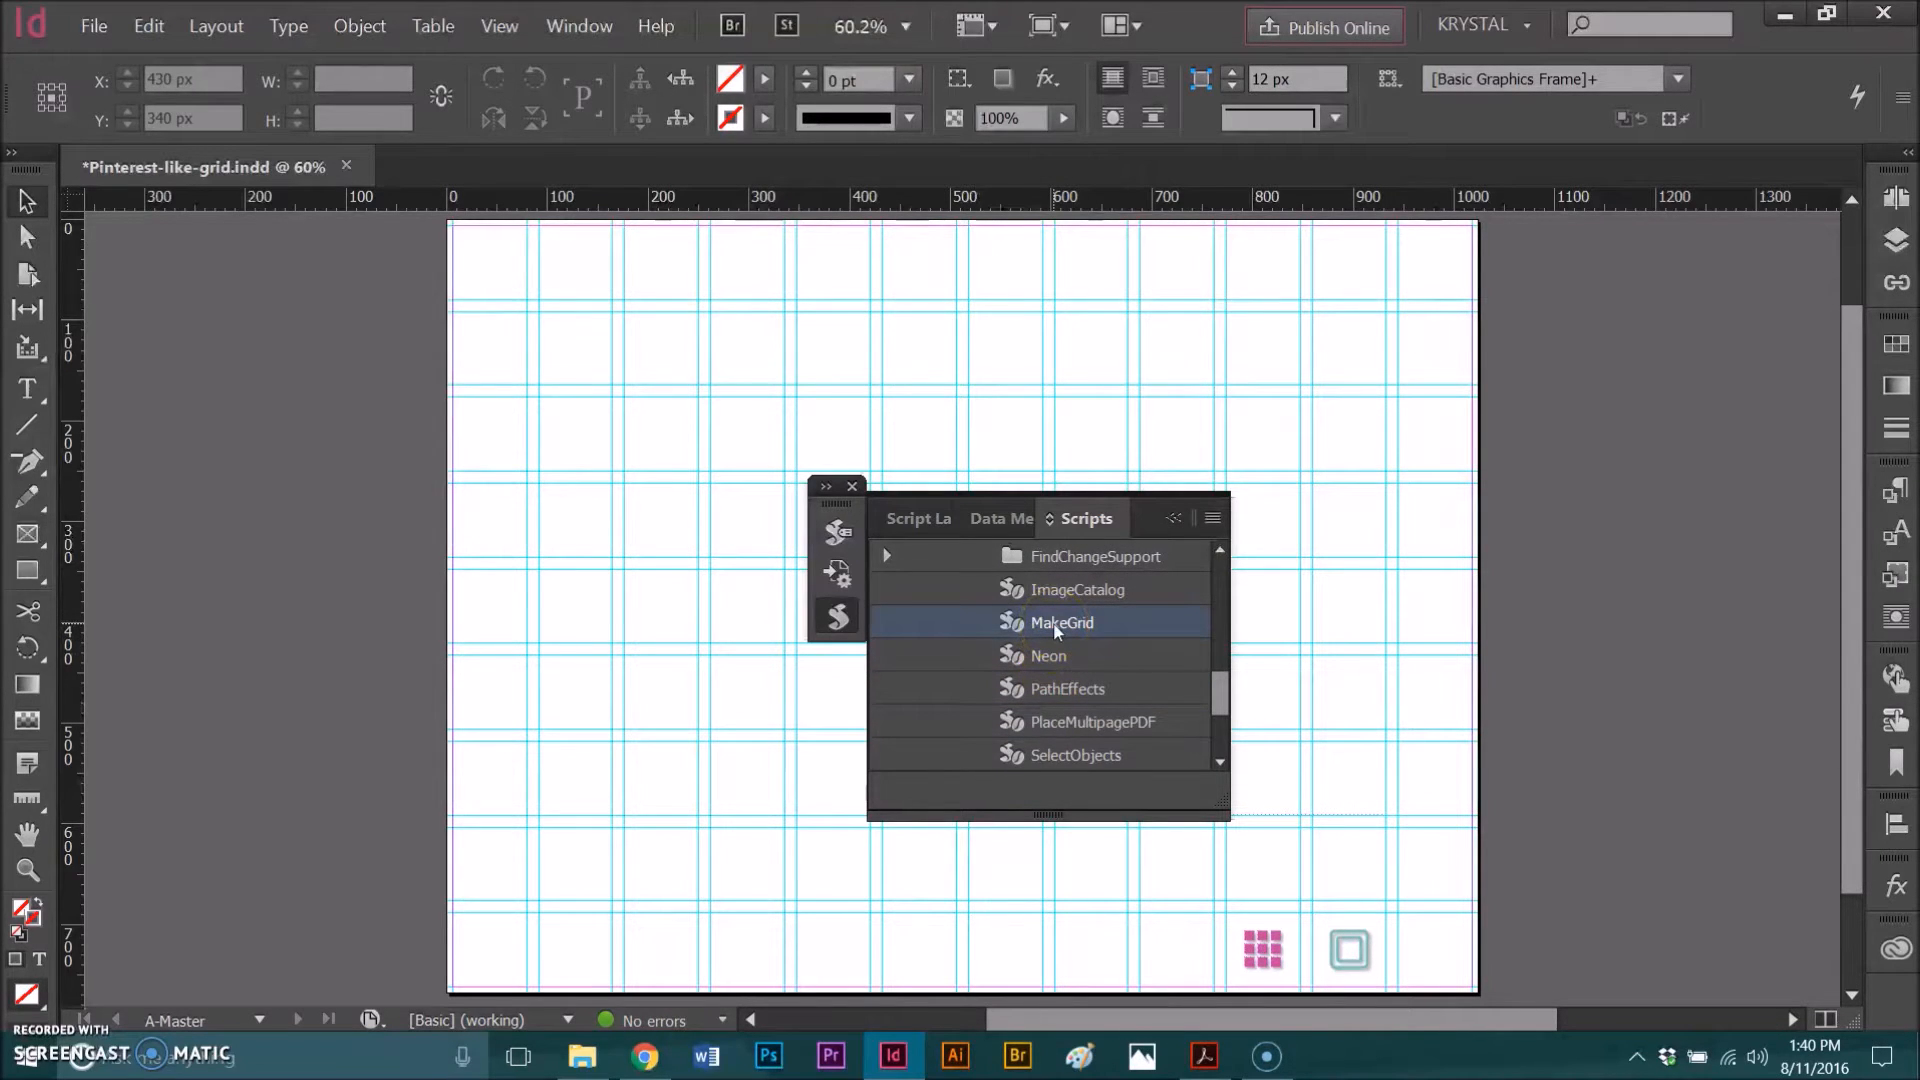
Step: Select the square and run MakeGrid with 3 rows, 3 columns, and 24 pt row and column gutters
click(1176, 502)
click(1338, 570)
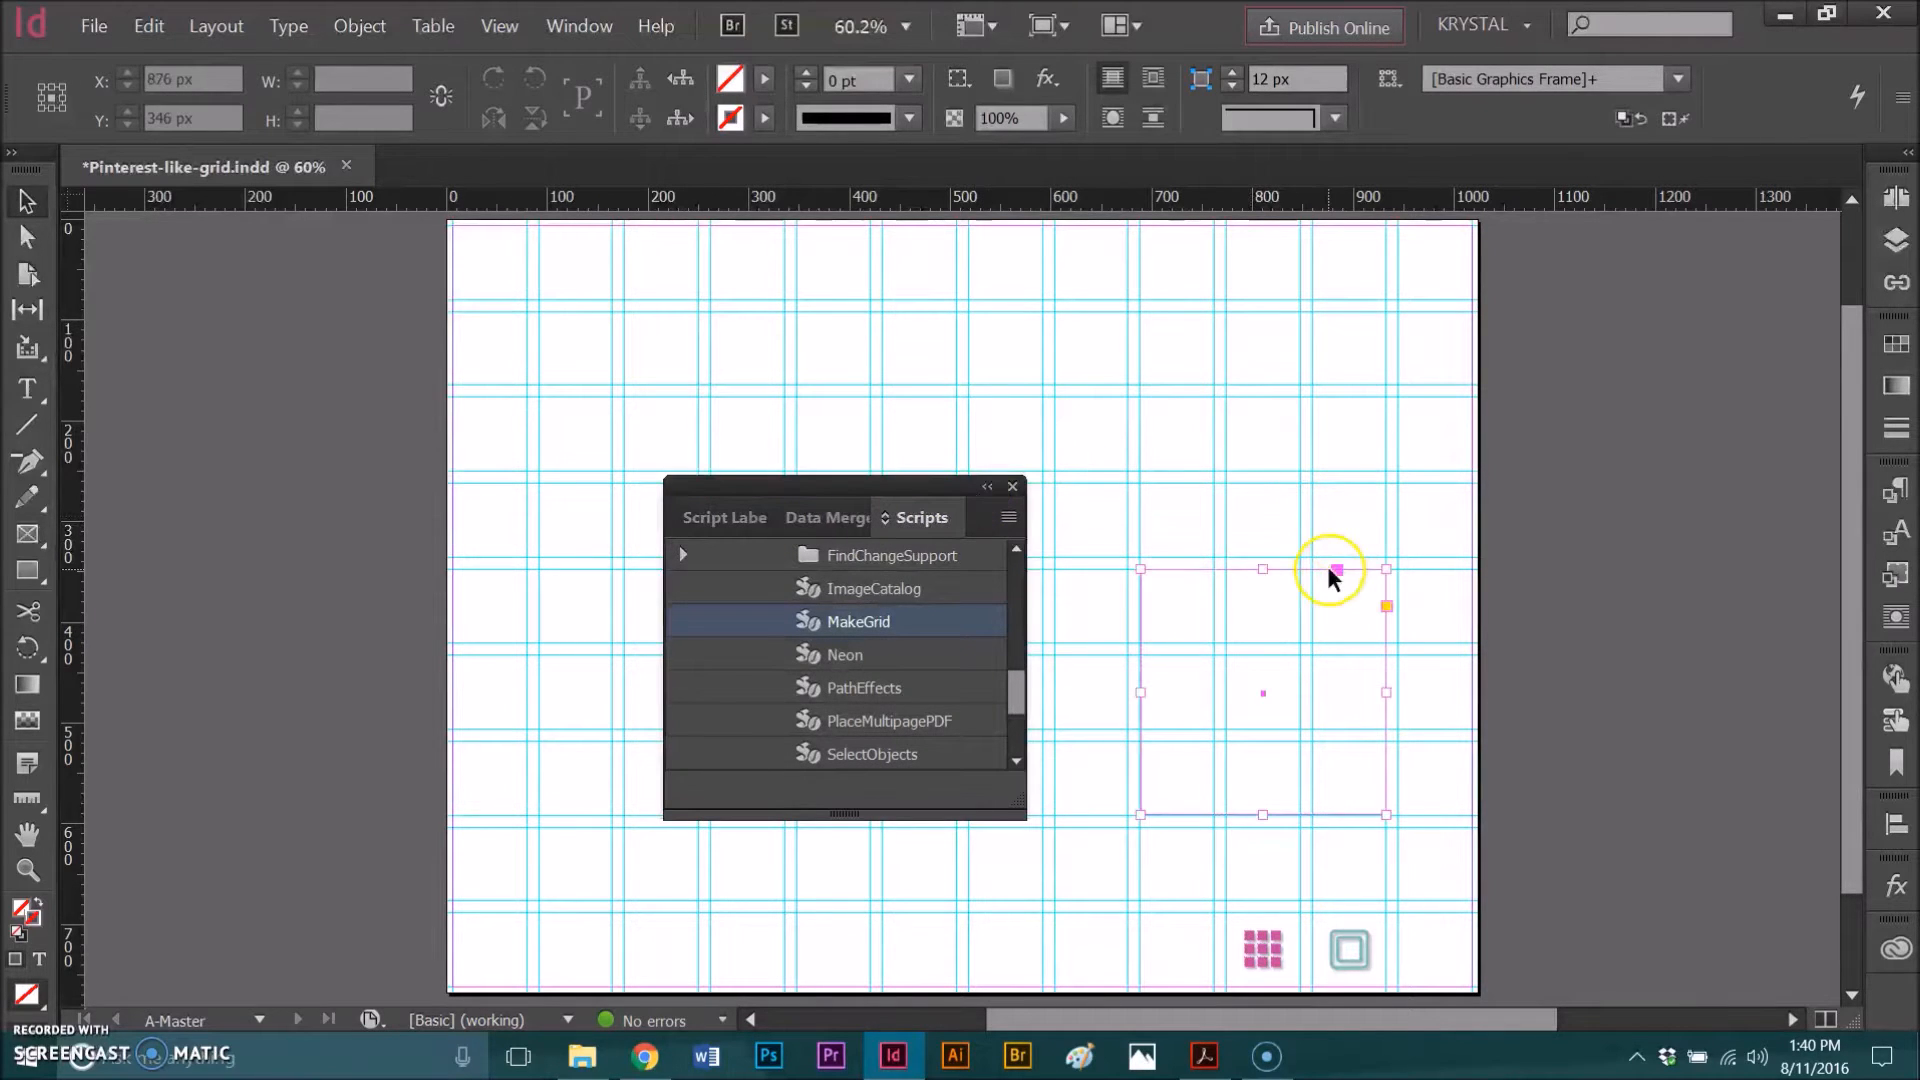
double_click(864, 626)
drag(893, 340, 737, 467)
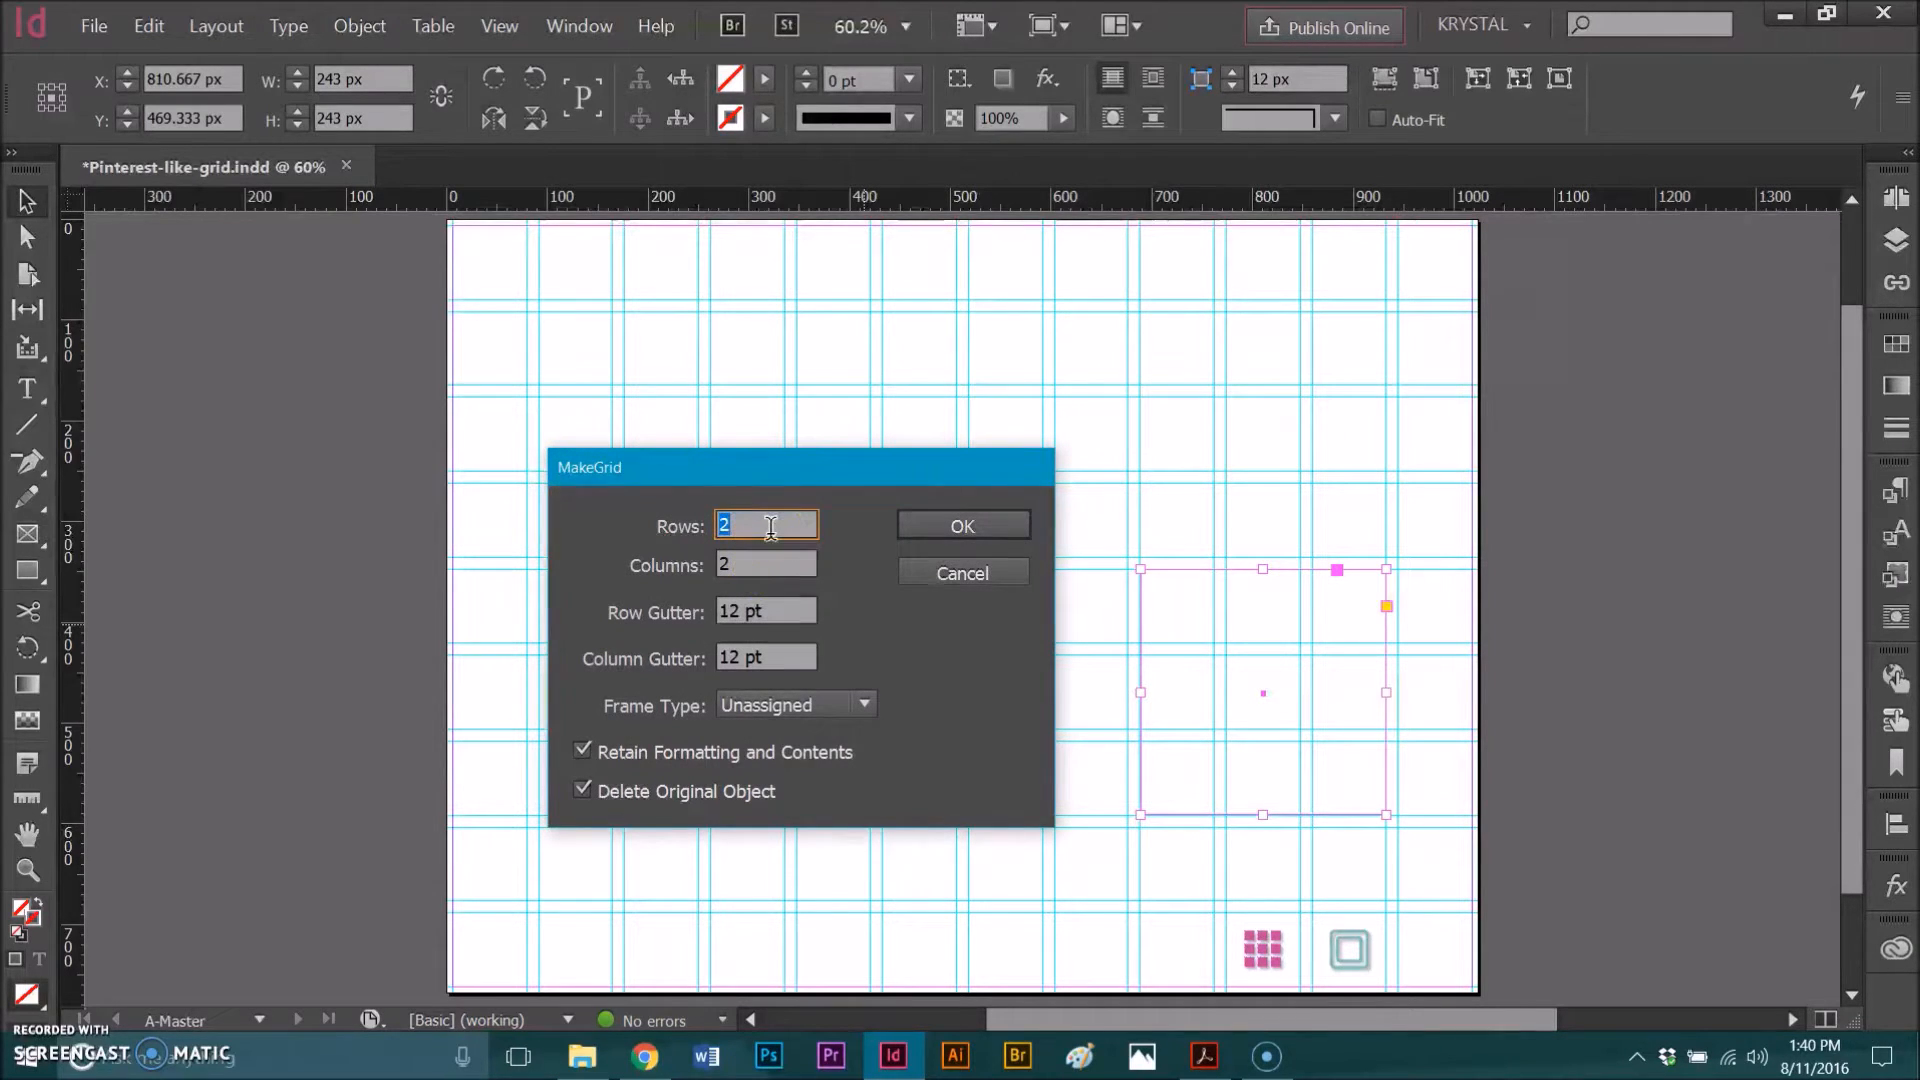
text(3)
click(765, 562)
text(3)
click(762, 612)
text(24)
click(765, 657)
text(24)
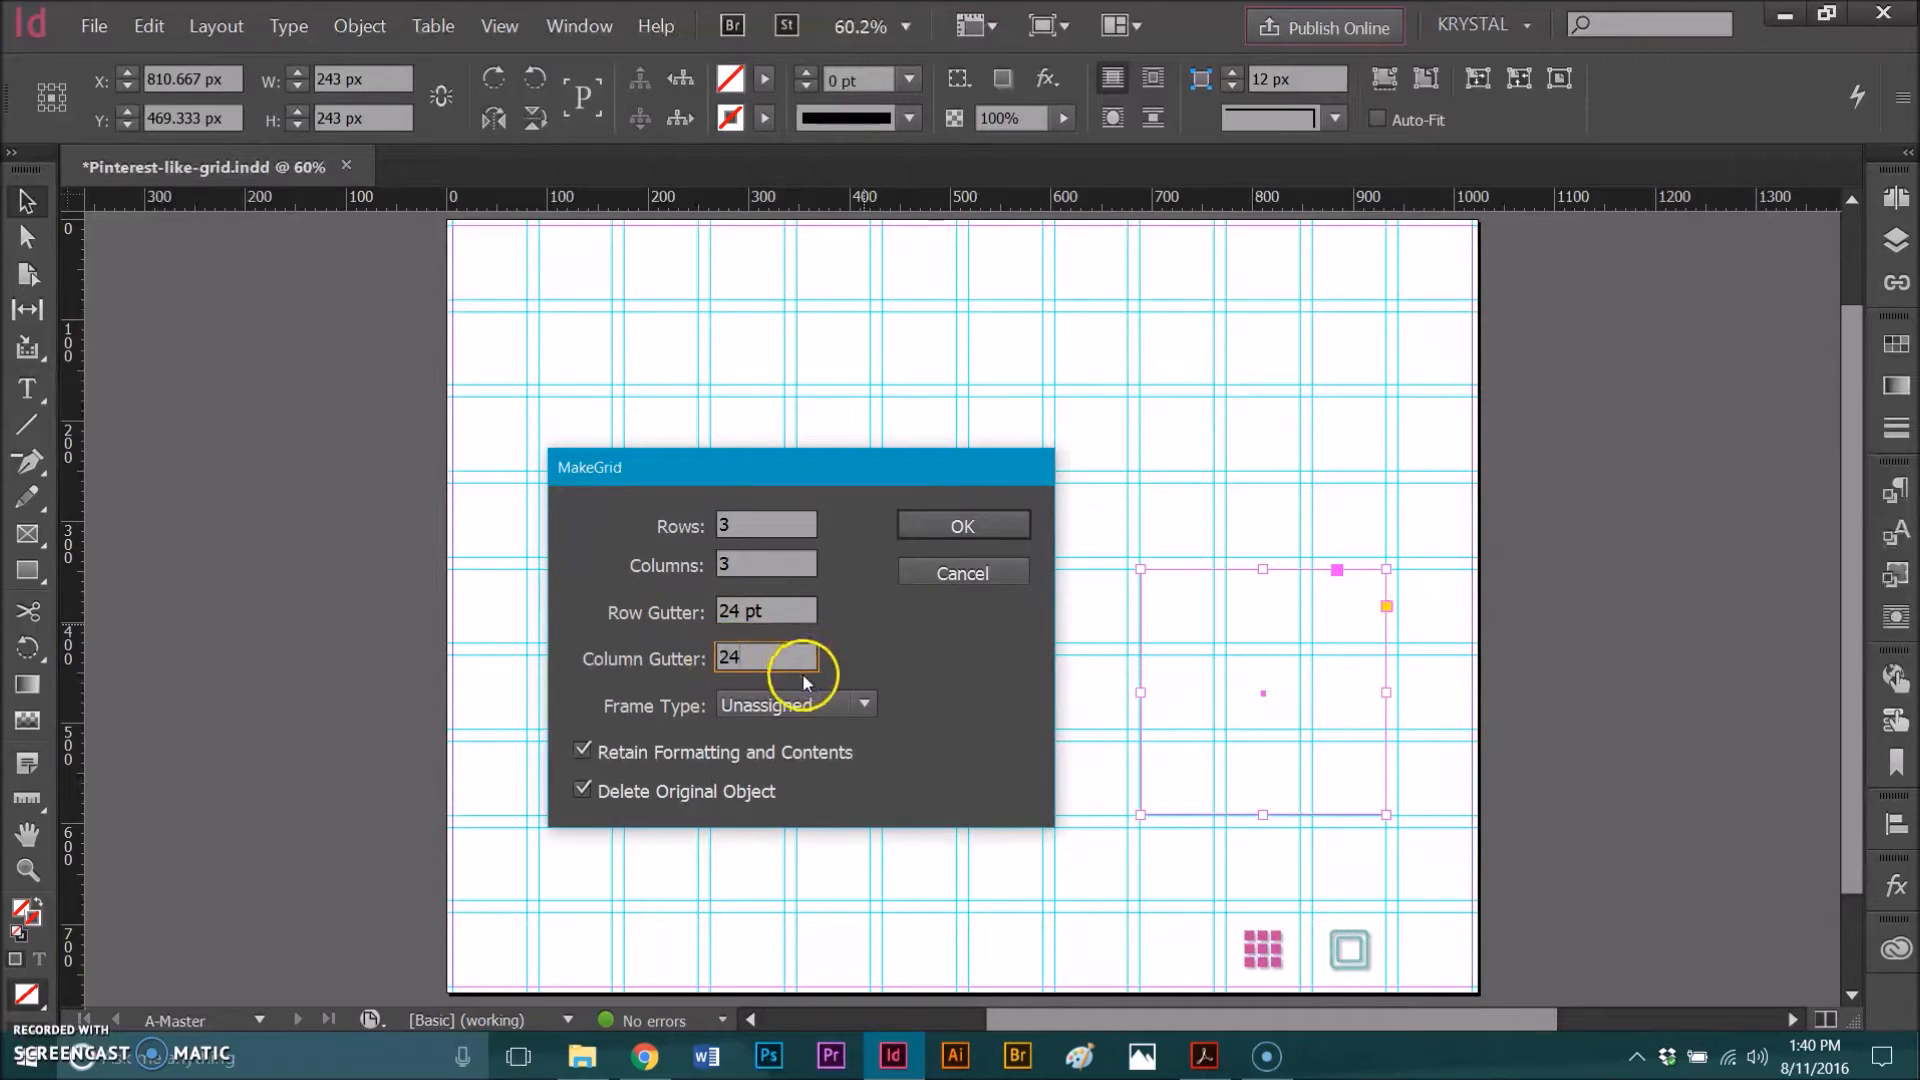
click(792, 612)
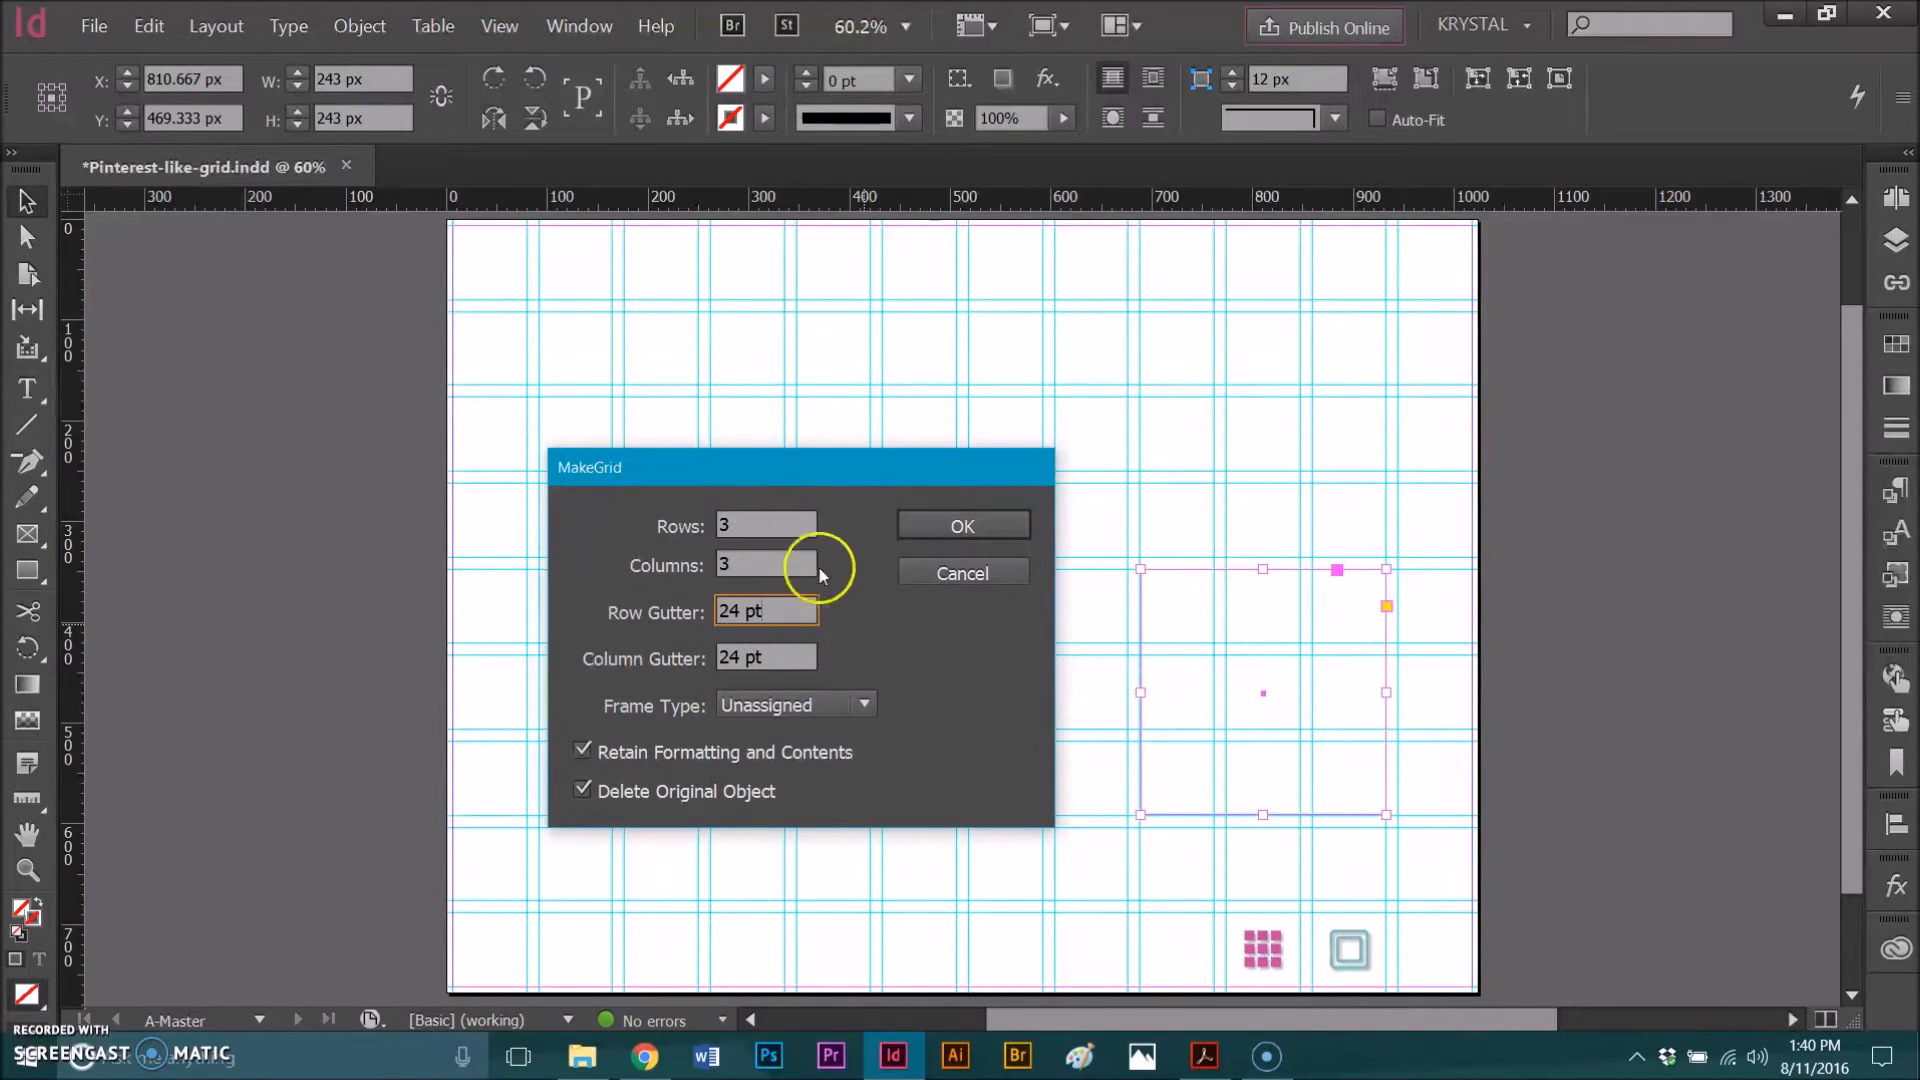
click(914, 524)
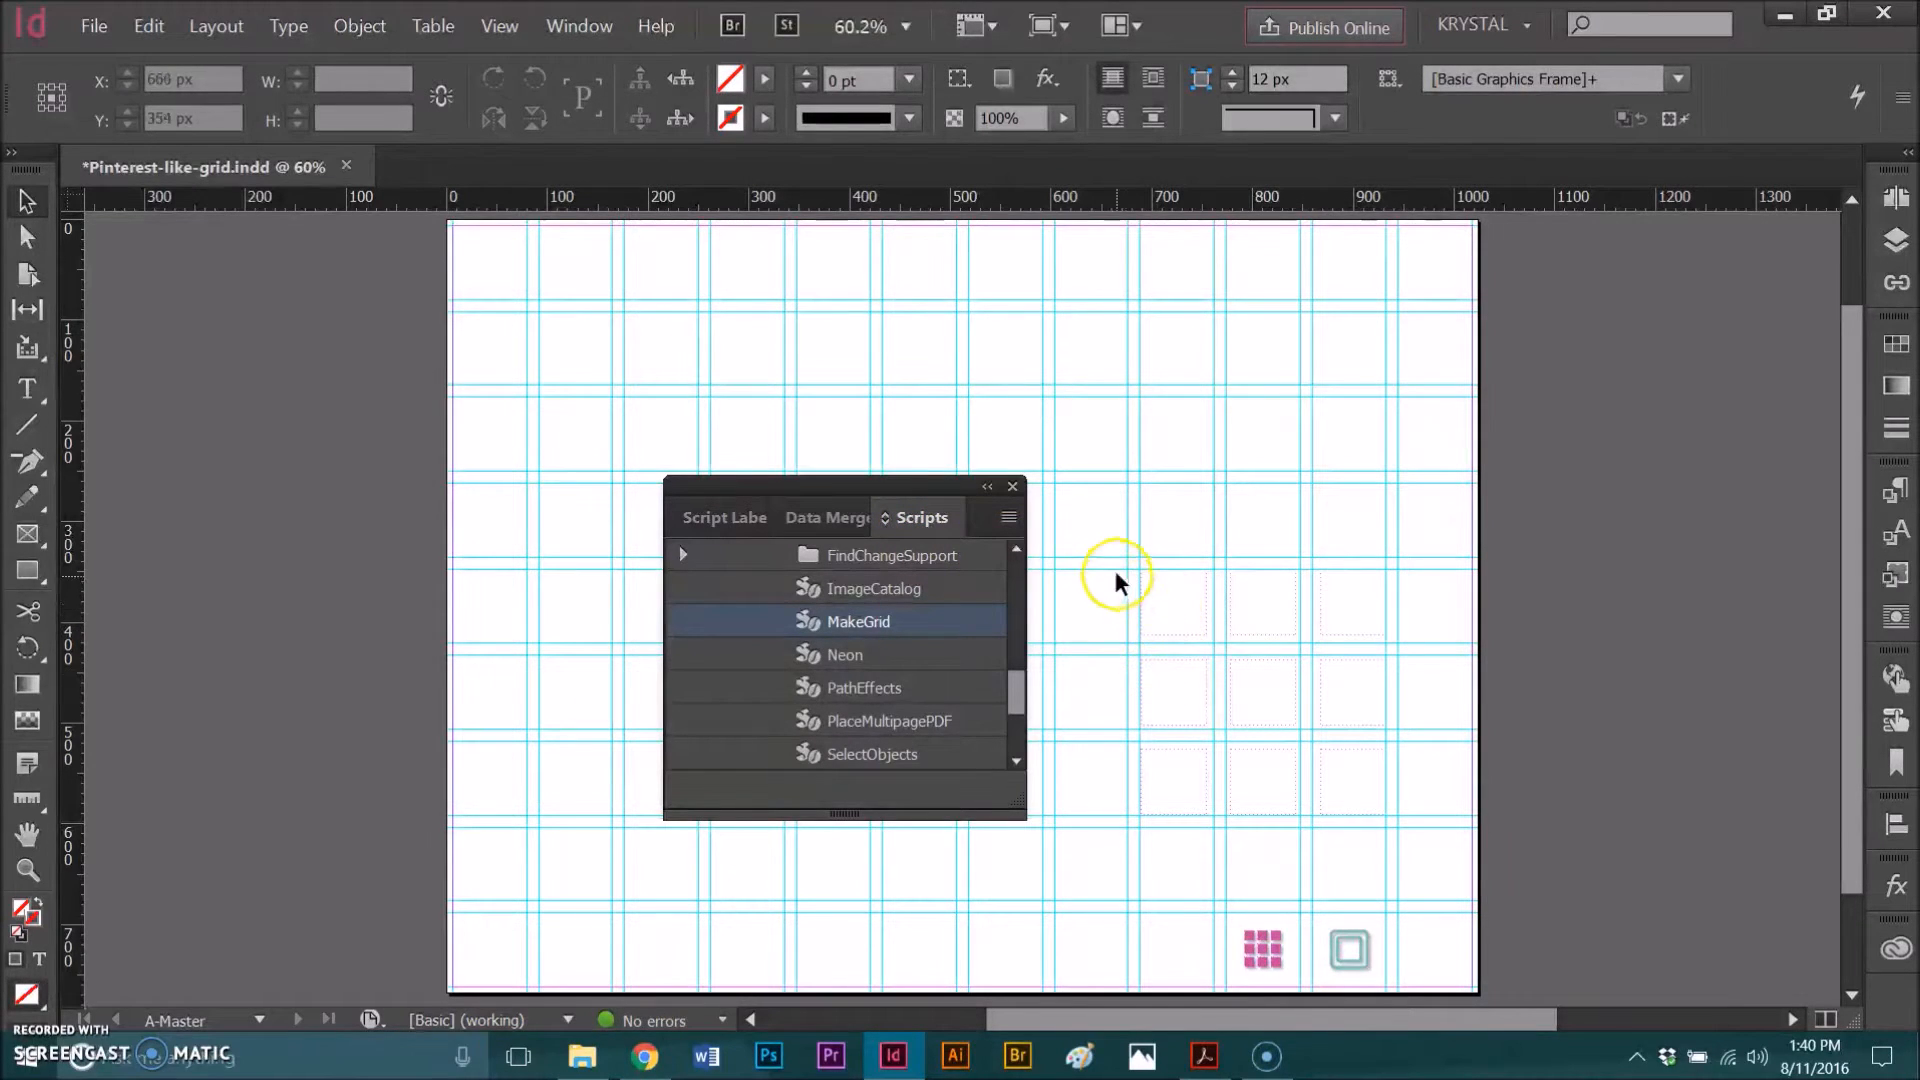
Step: Select all nine grid frames and fill them with the C=22 M=86 Y=0 K=0 swatch
key(ctrl+space)
drag(1090, 516, 1448, 842)
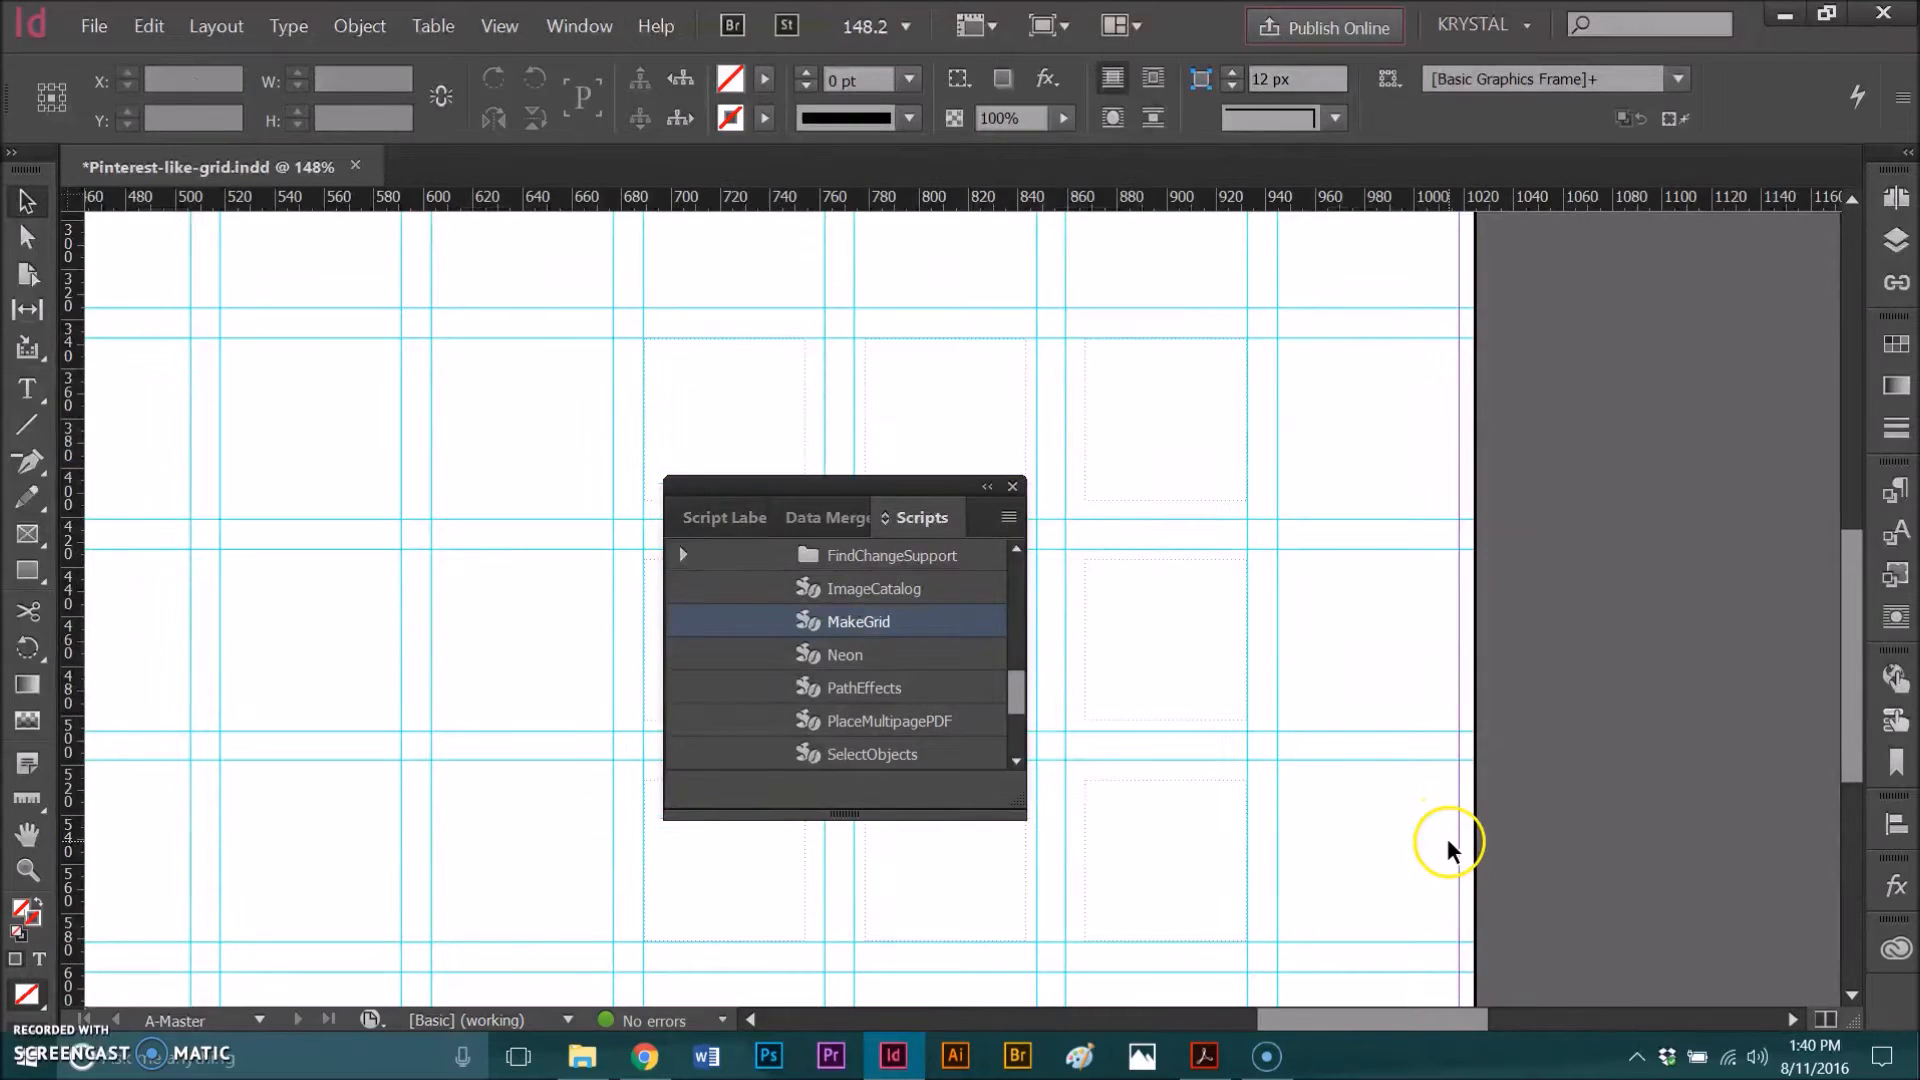
drag(788, 482, 248, 388)
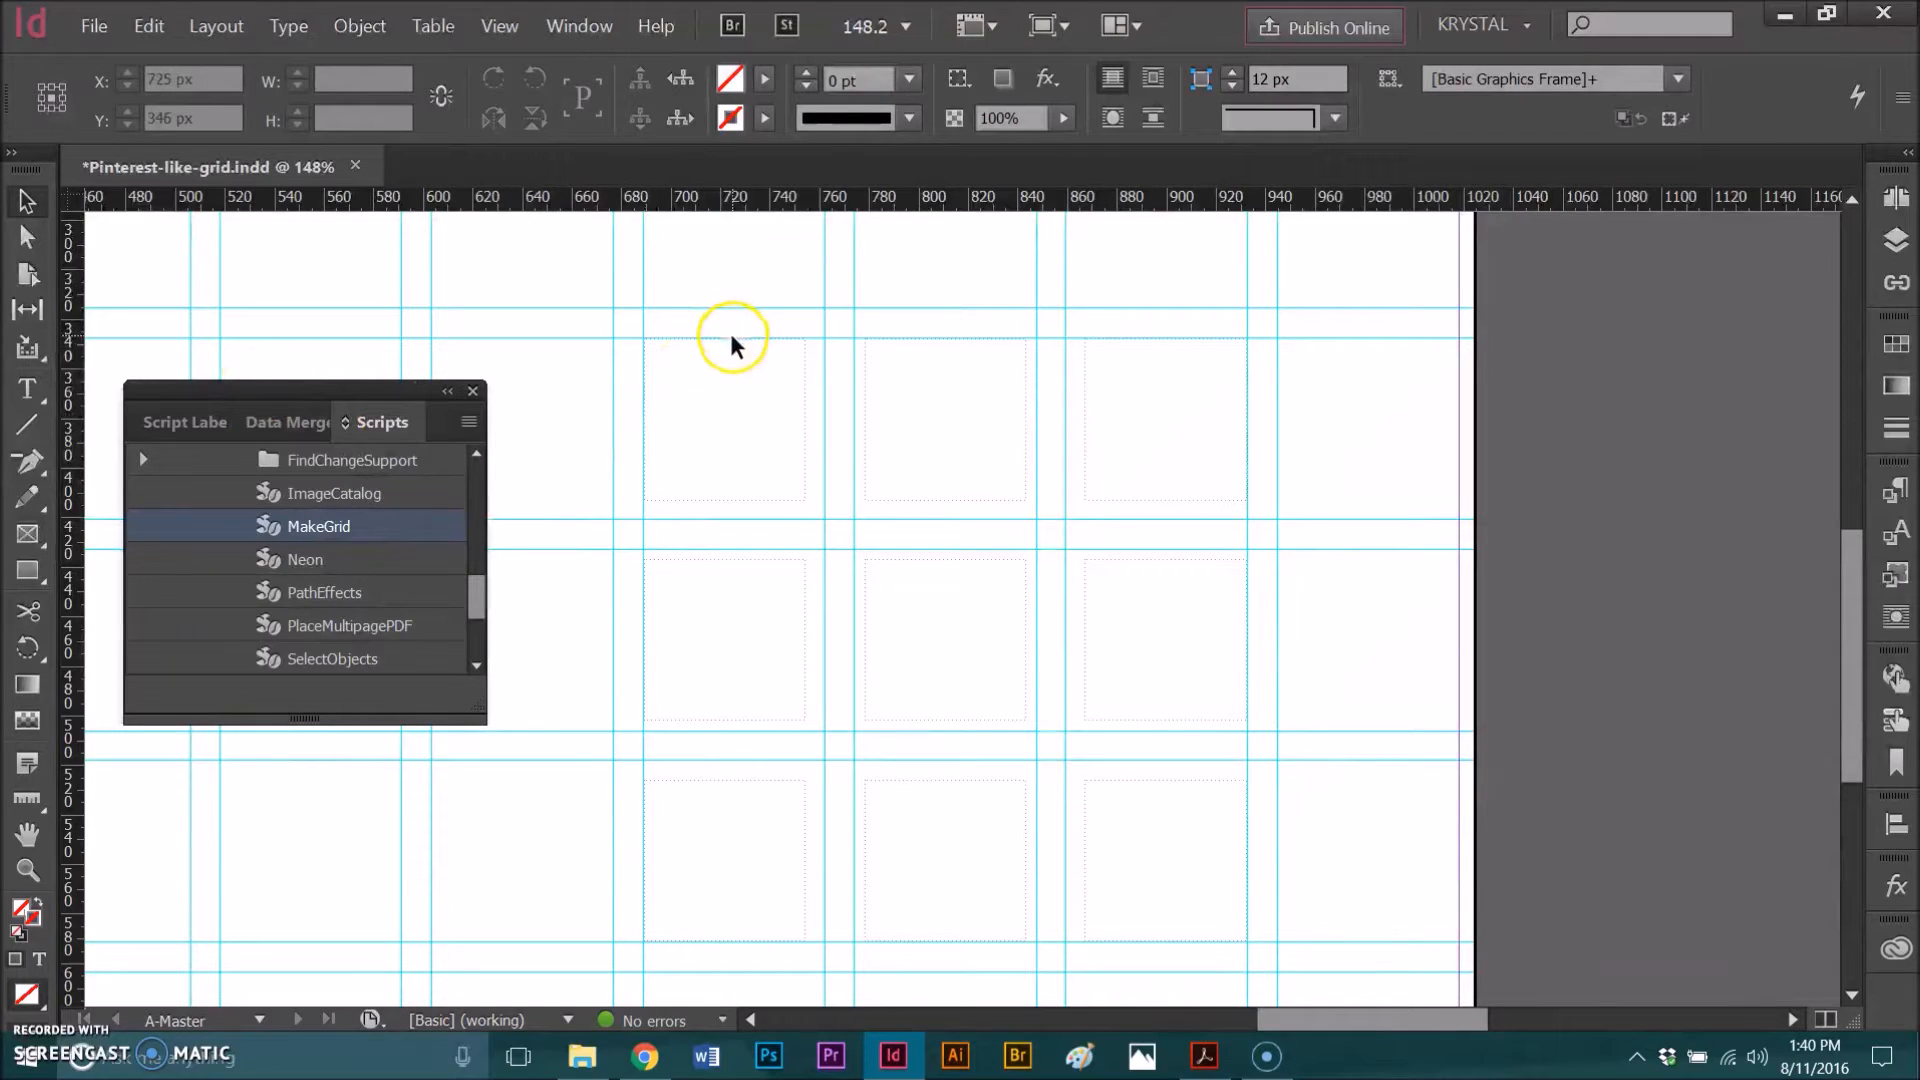
click(895, 348)
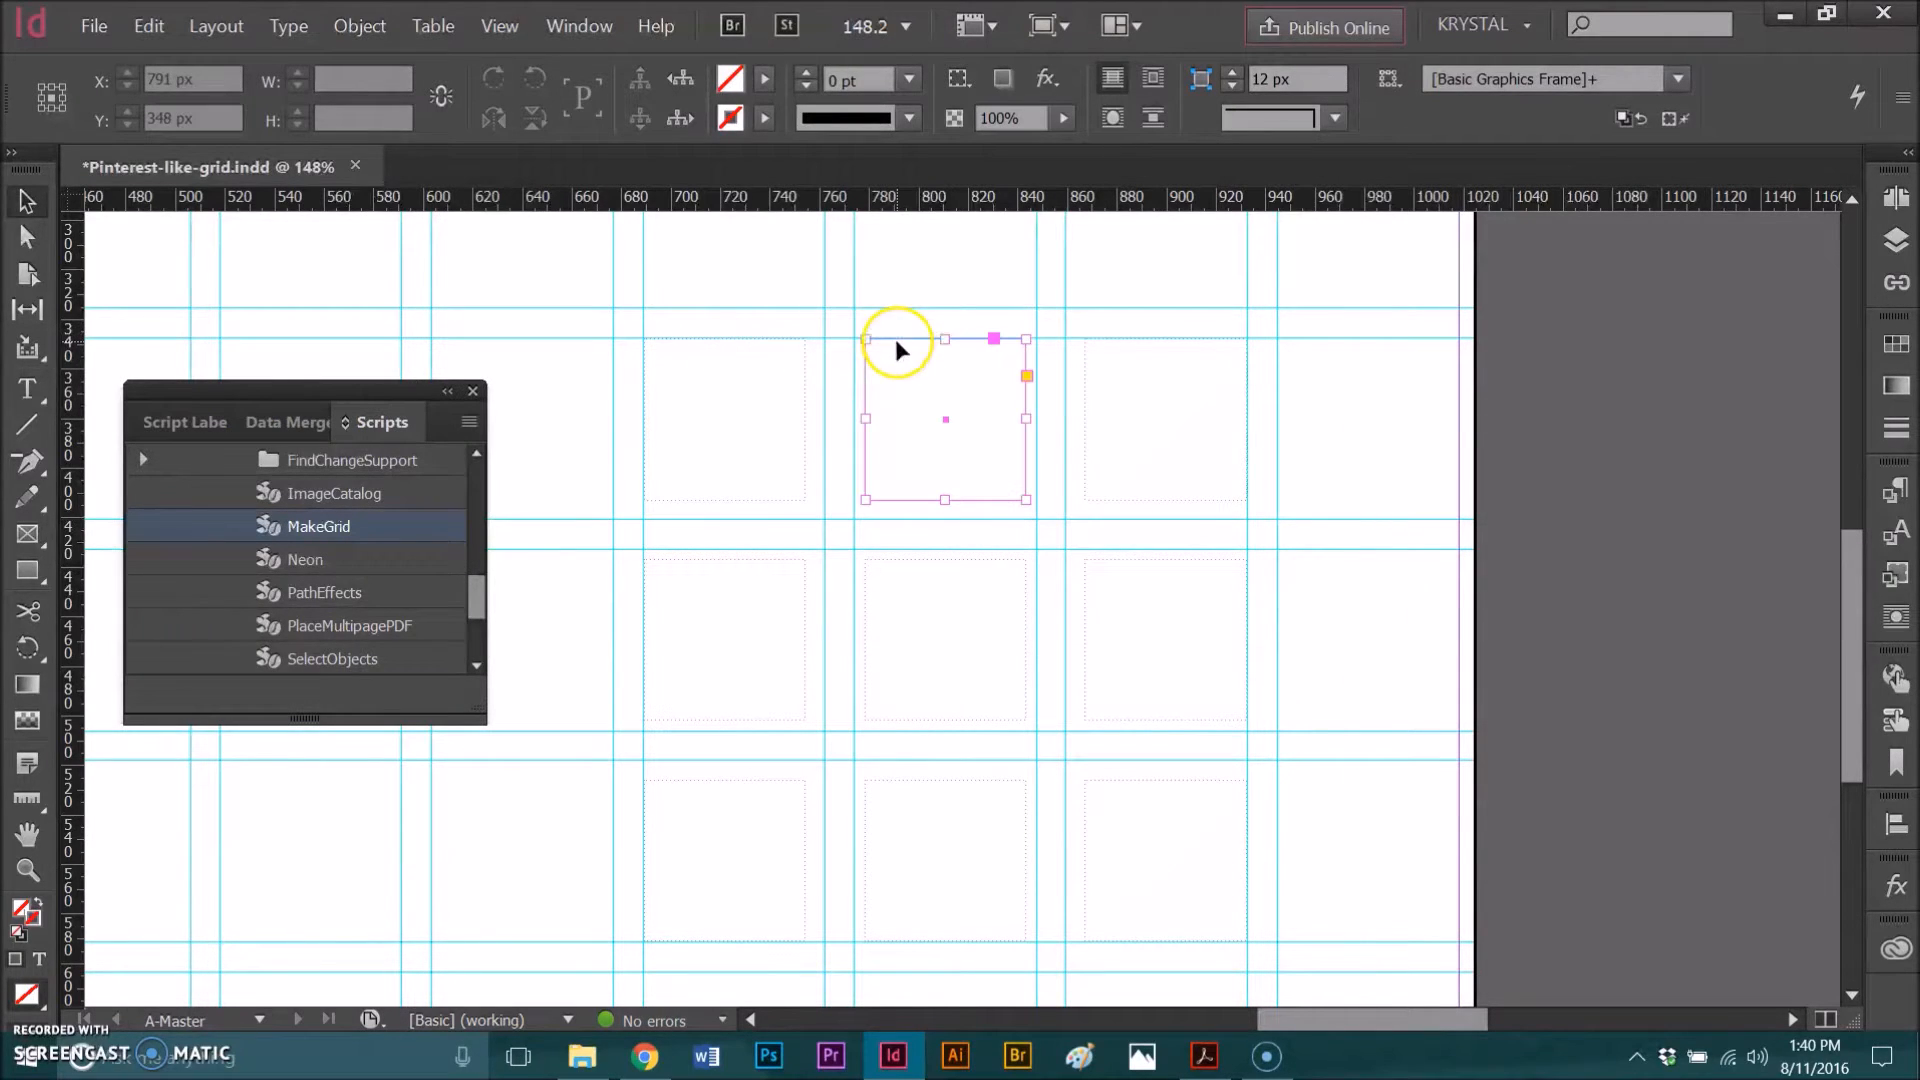
click(630, 385)
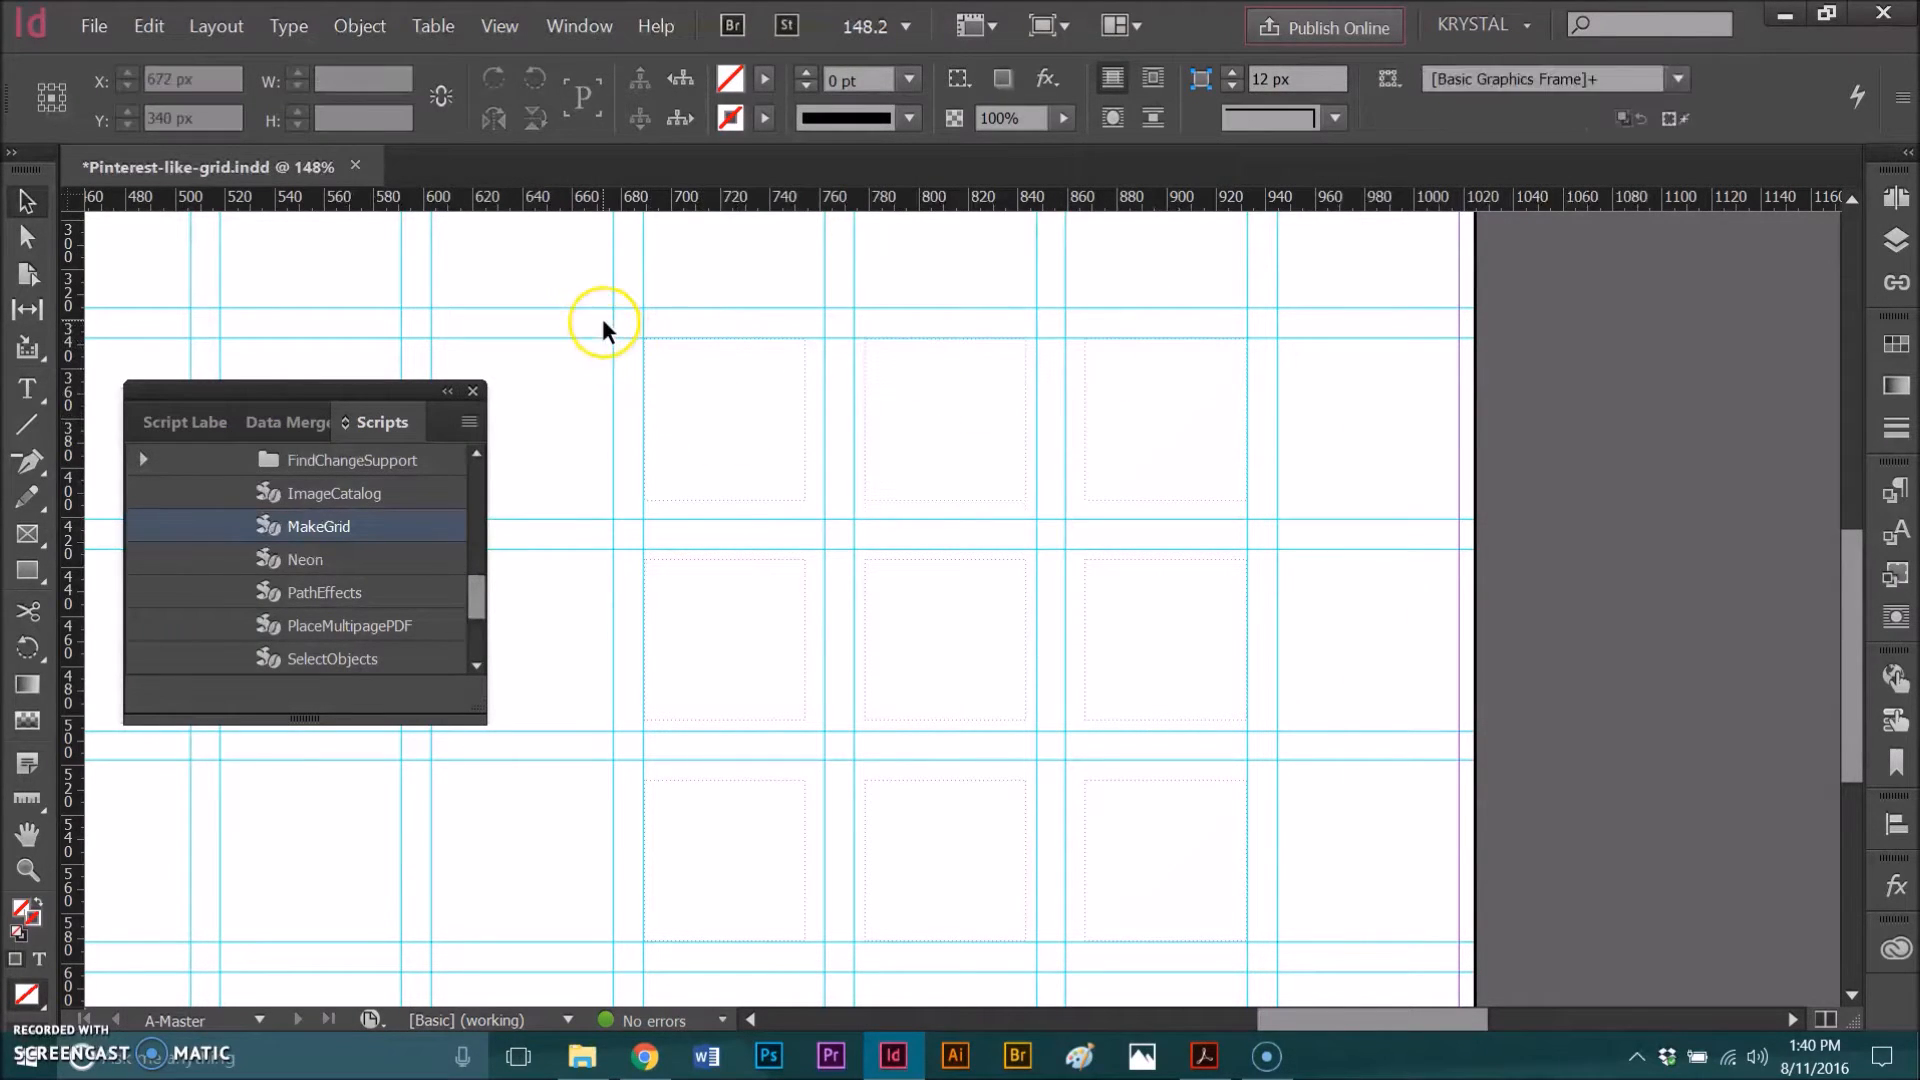
drag(608, 318, 1286, 958)
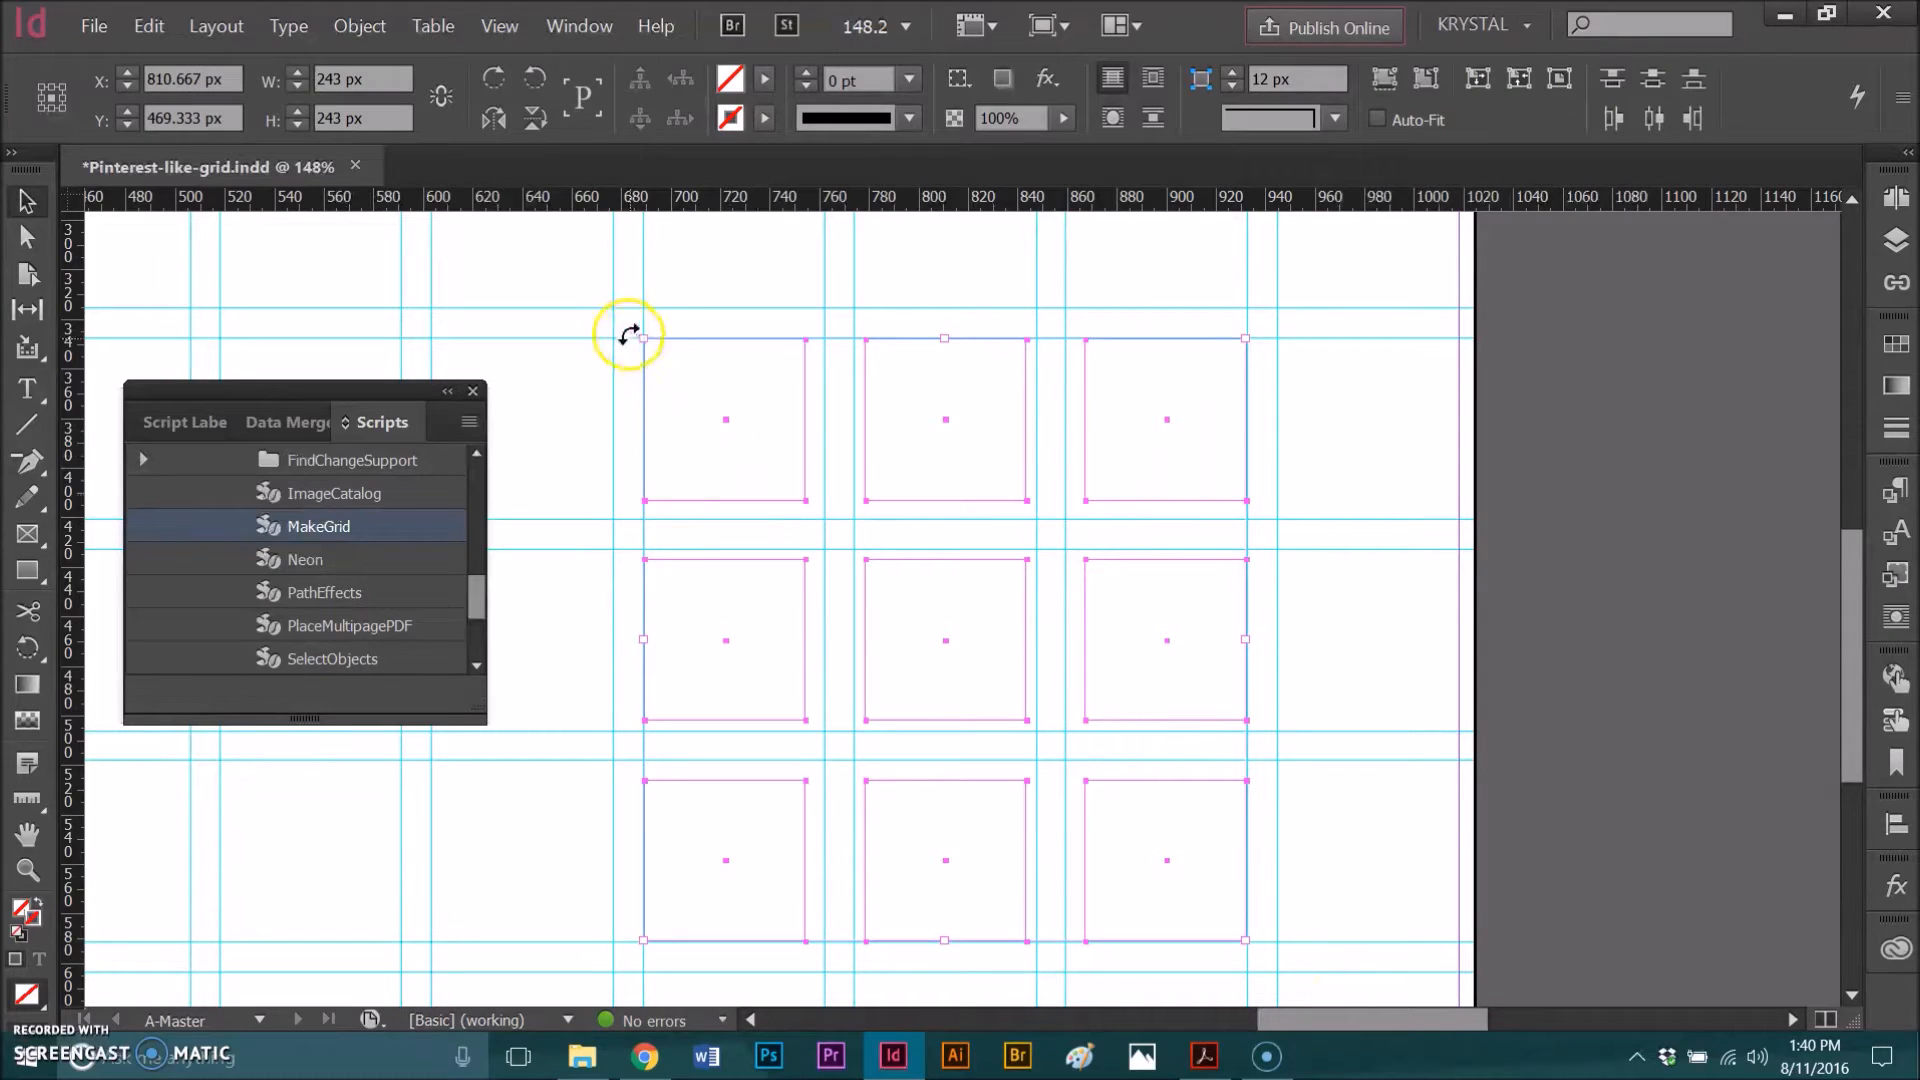
click(1302, 1012)
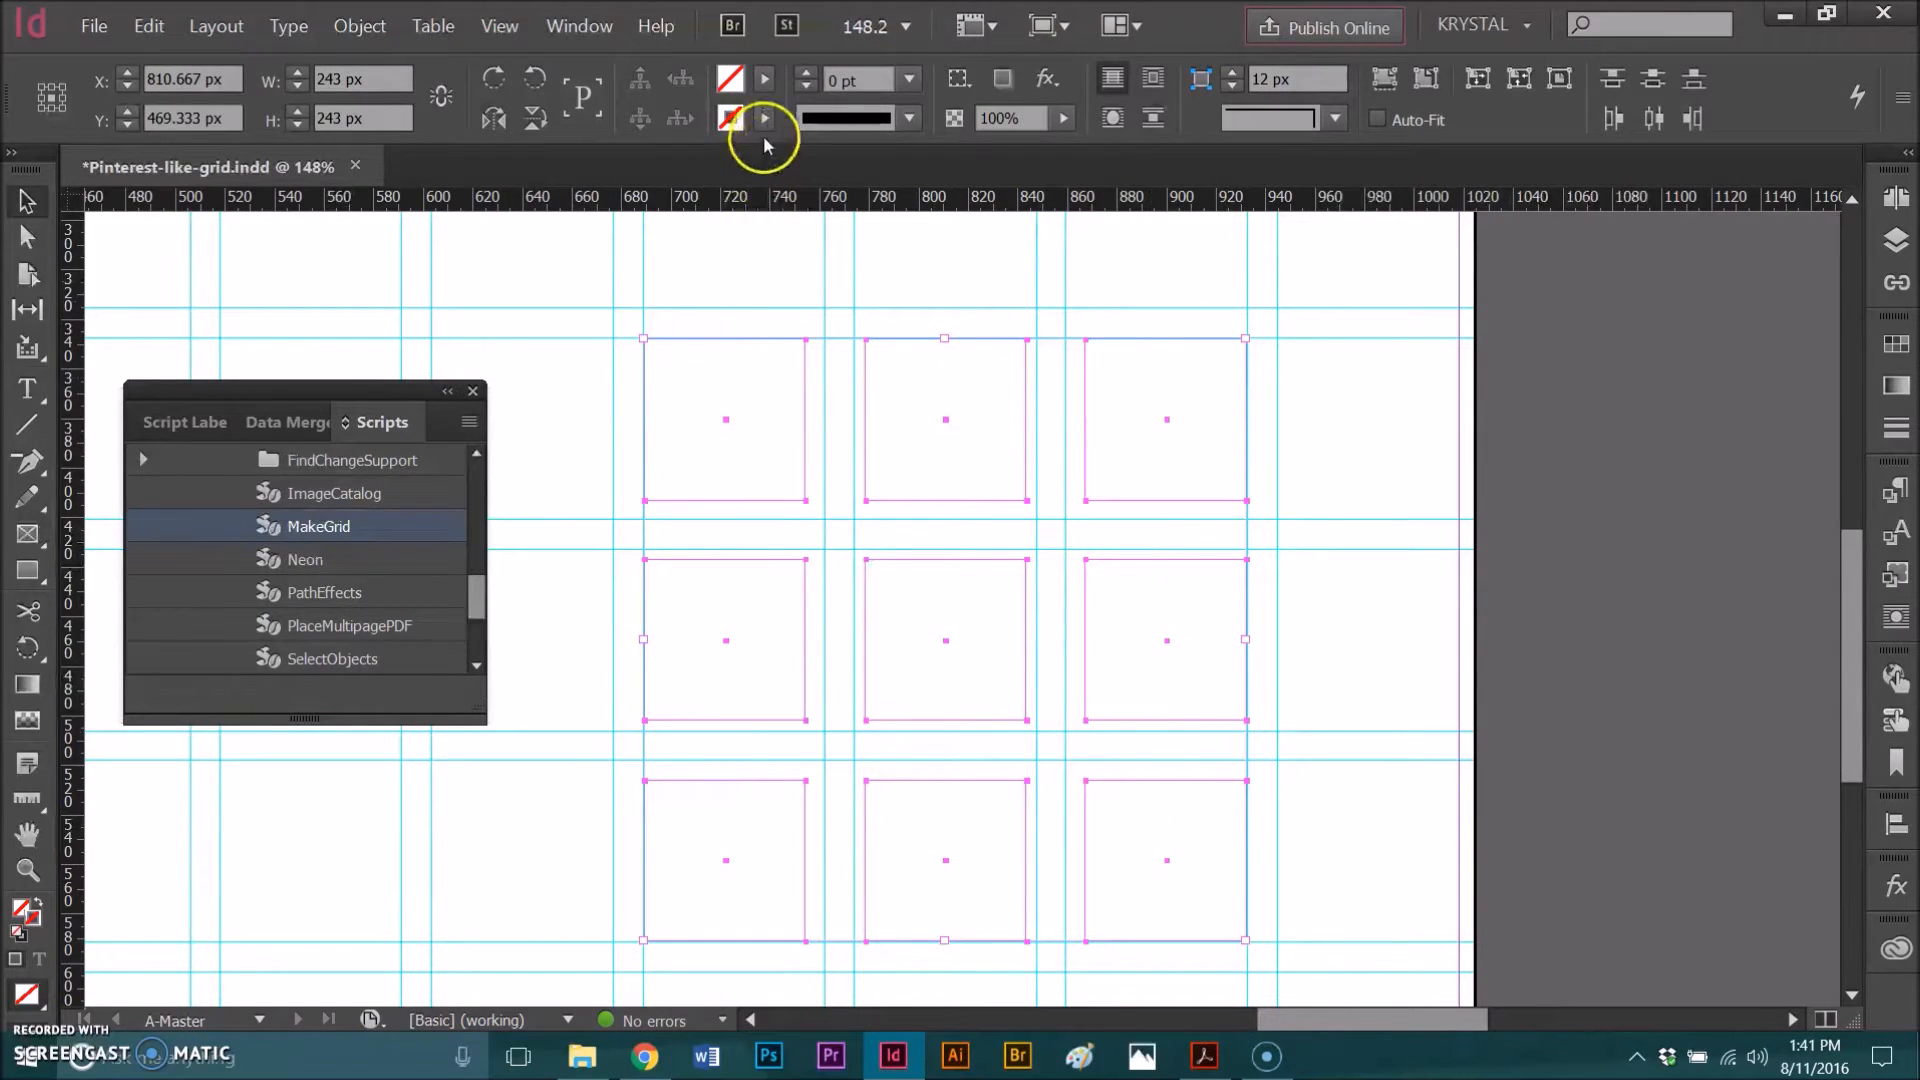
click(764, 79)
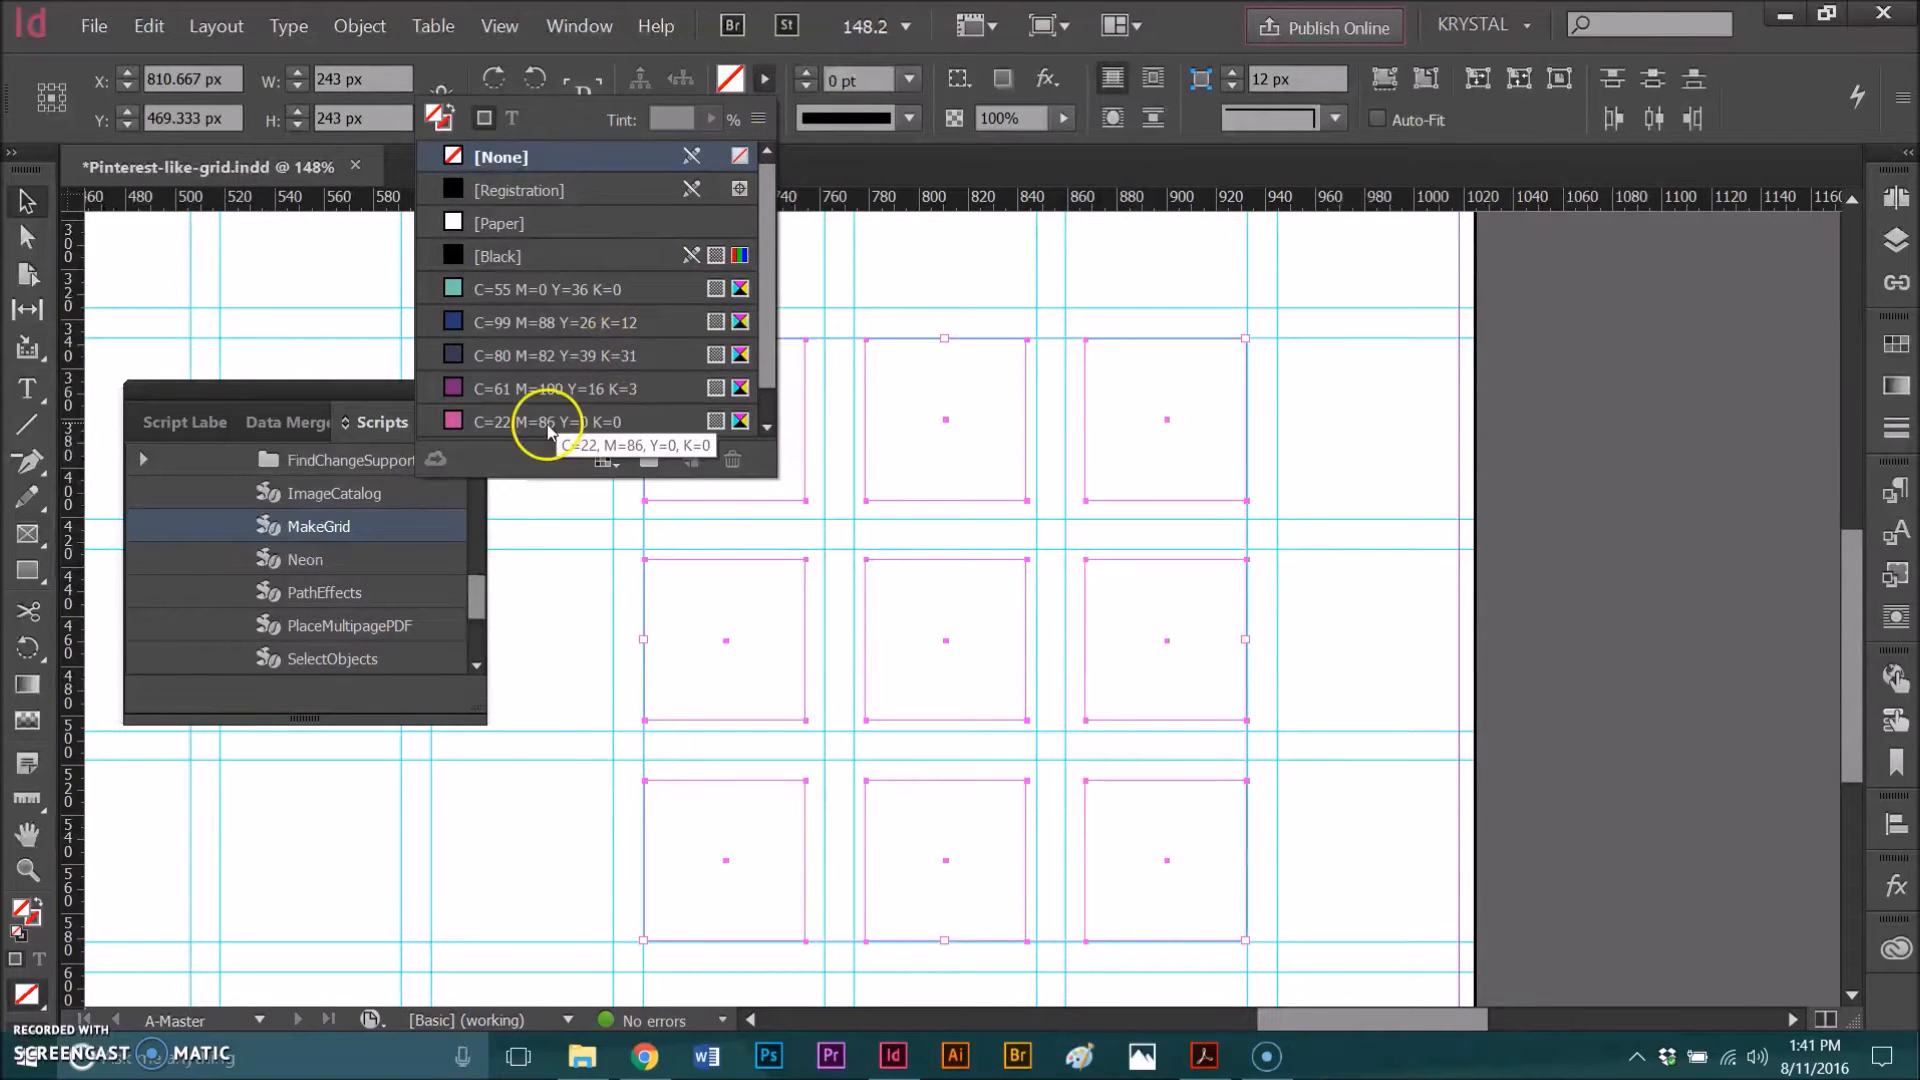
click(516, 424)
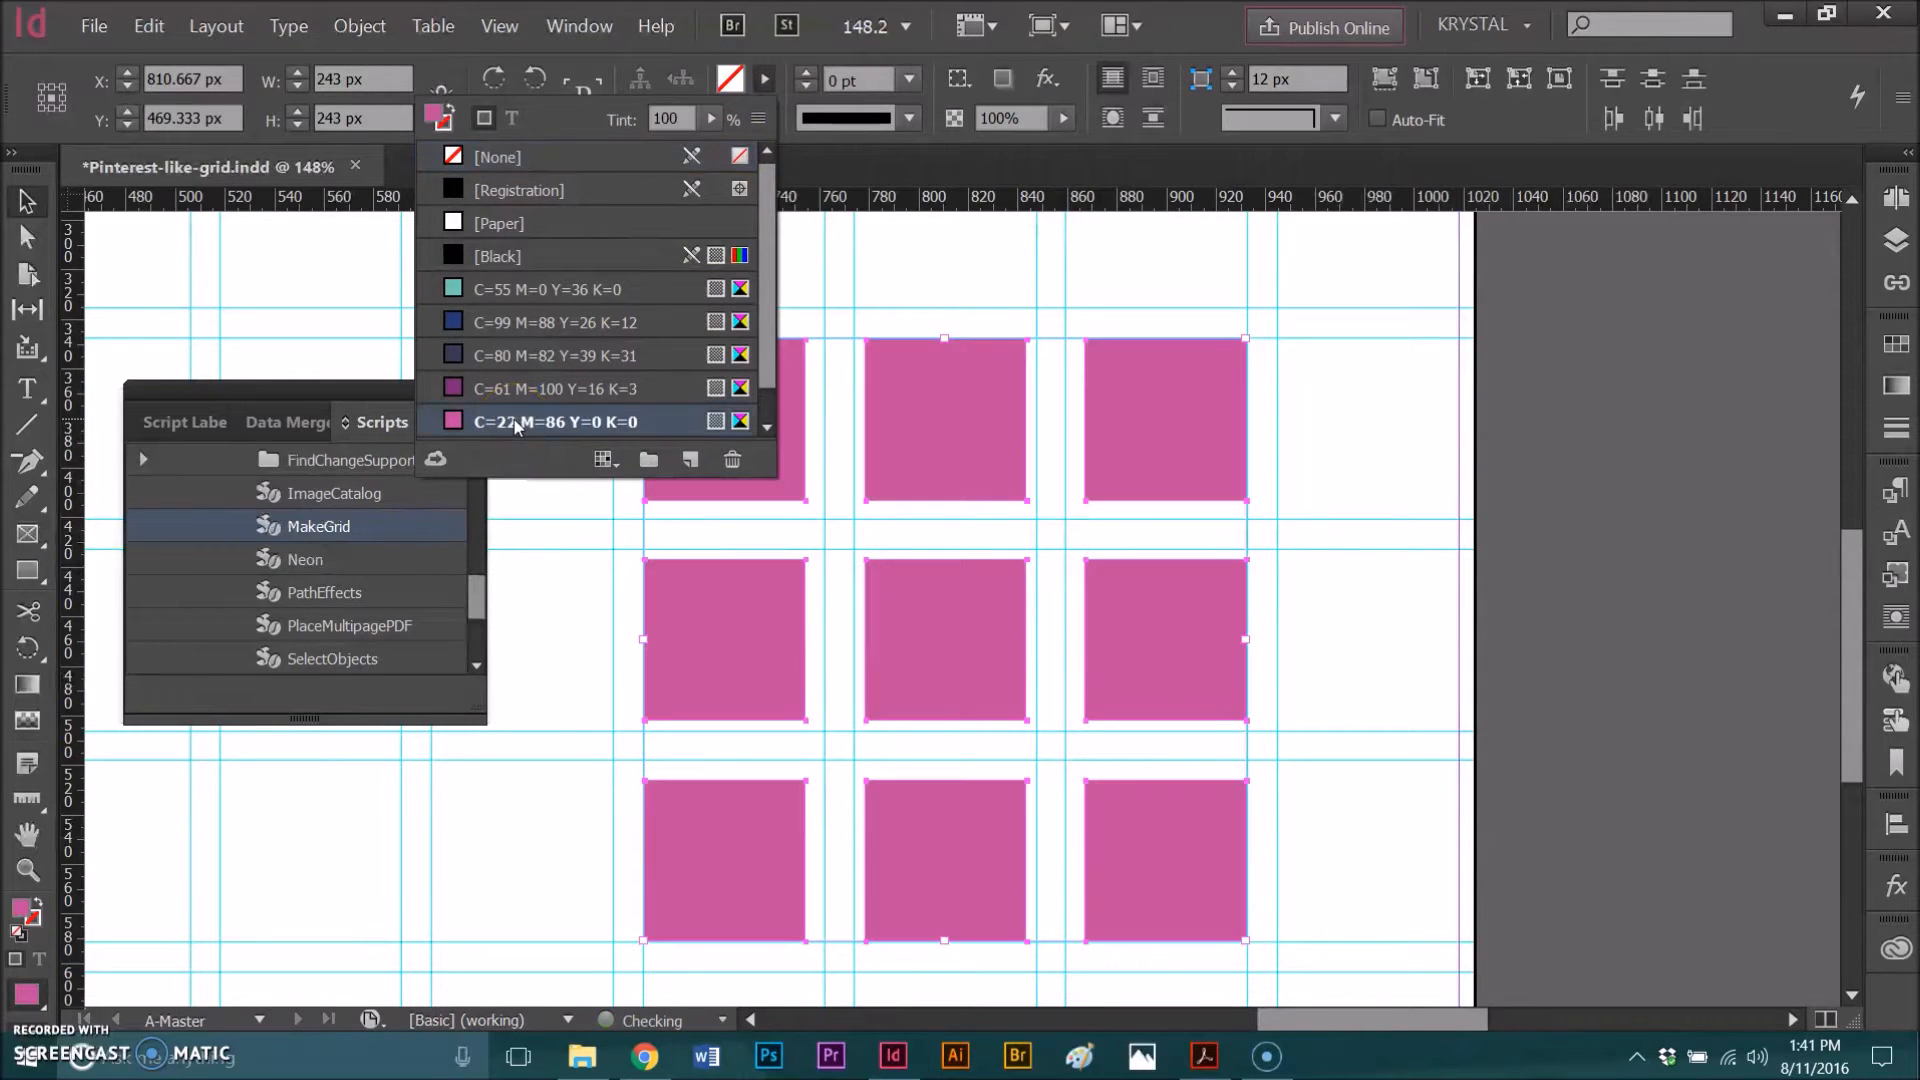
Step: Group the nine squares and nudge the group slightly up and to the right
click(1238, 268)
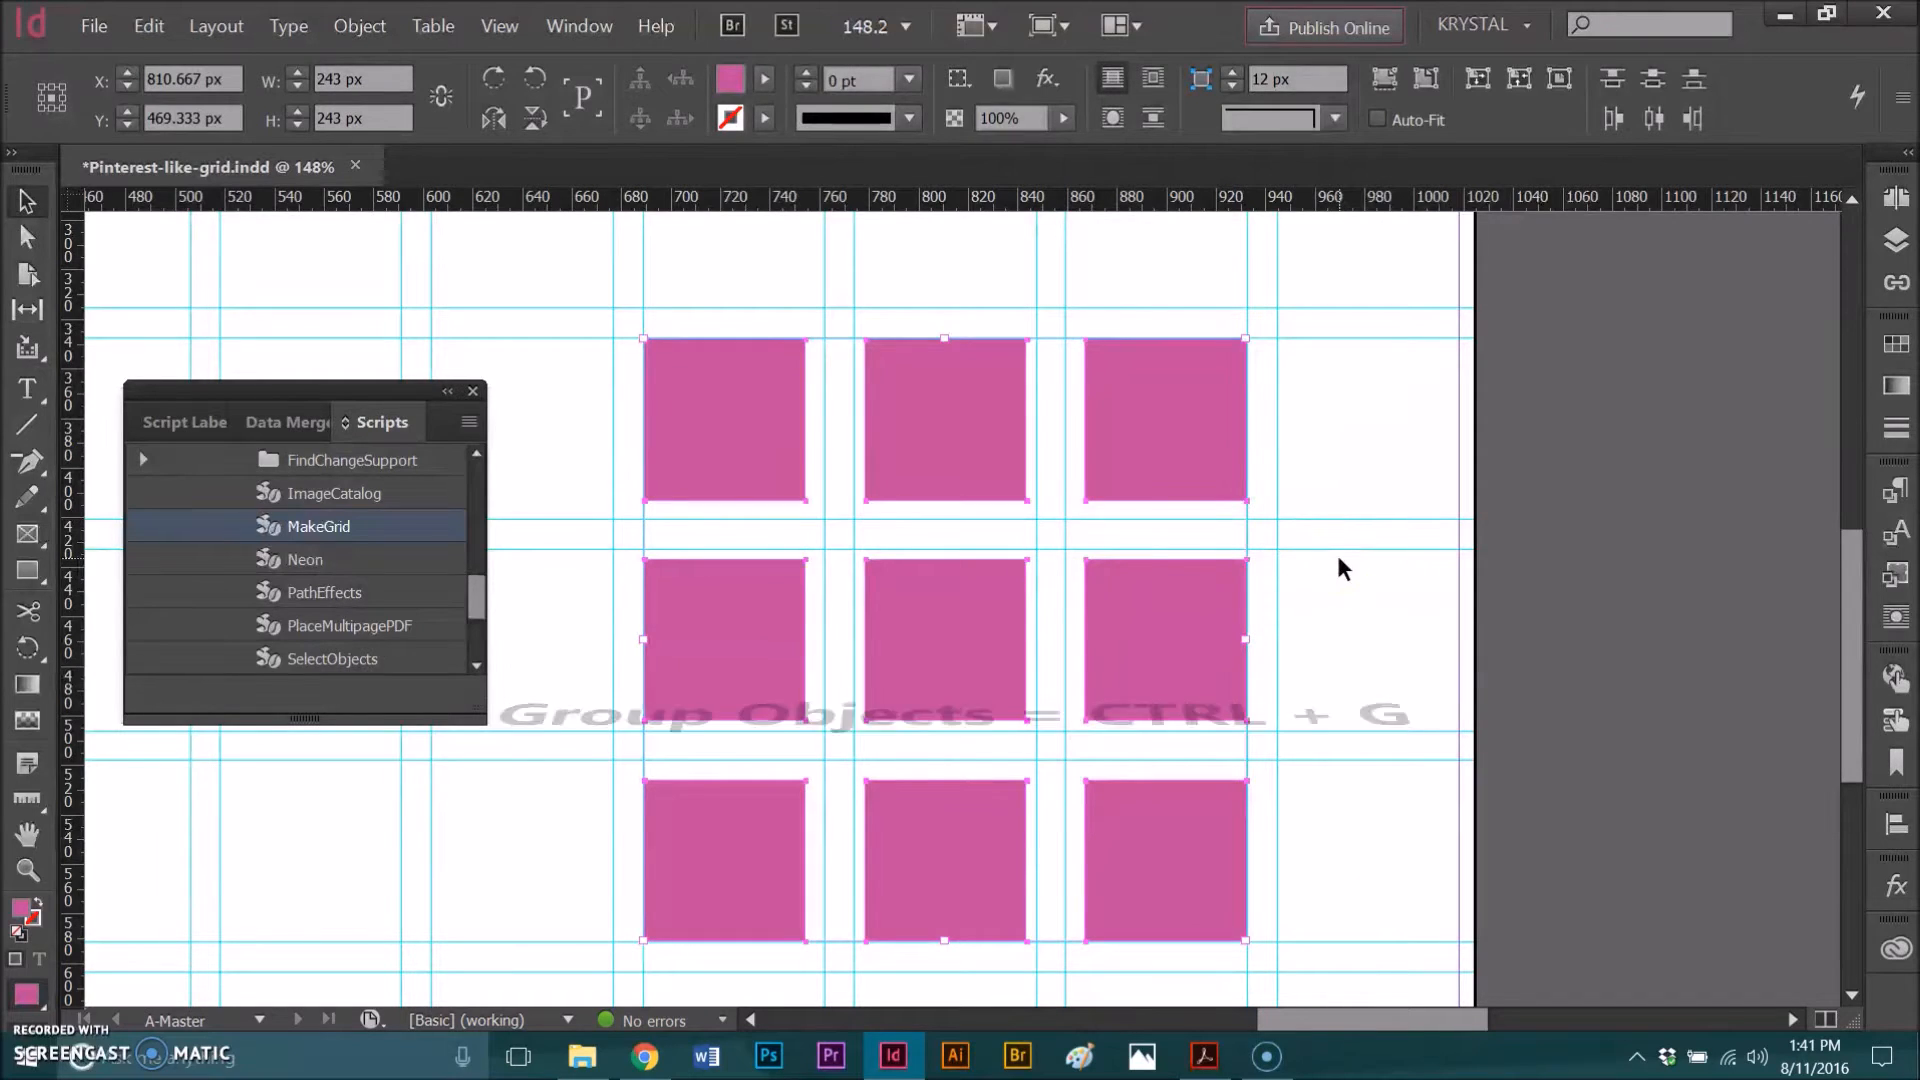
key(ctrl+g)
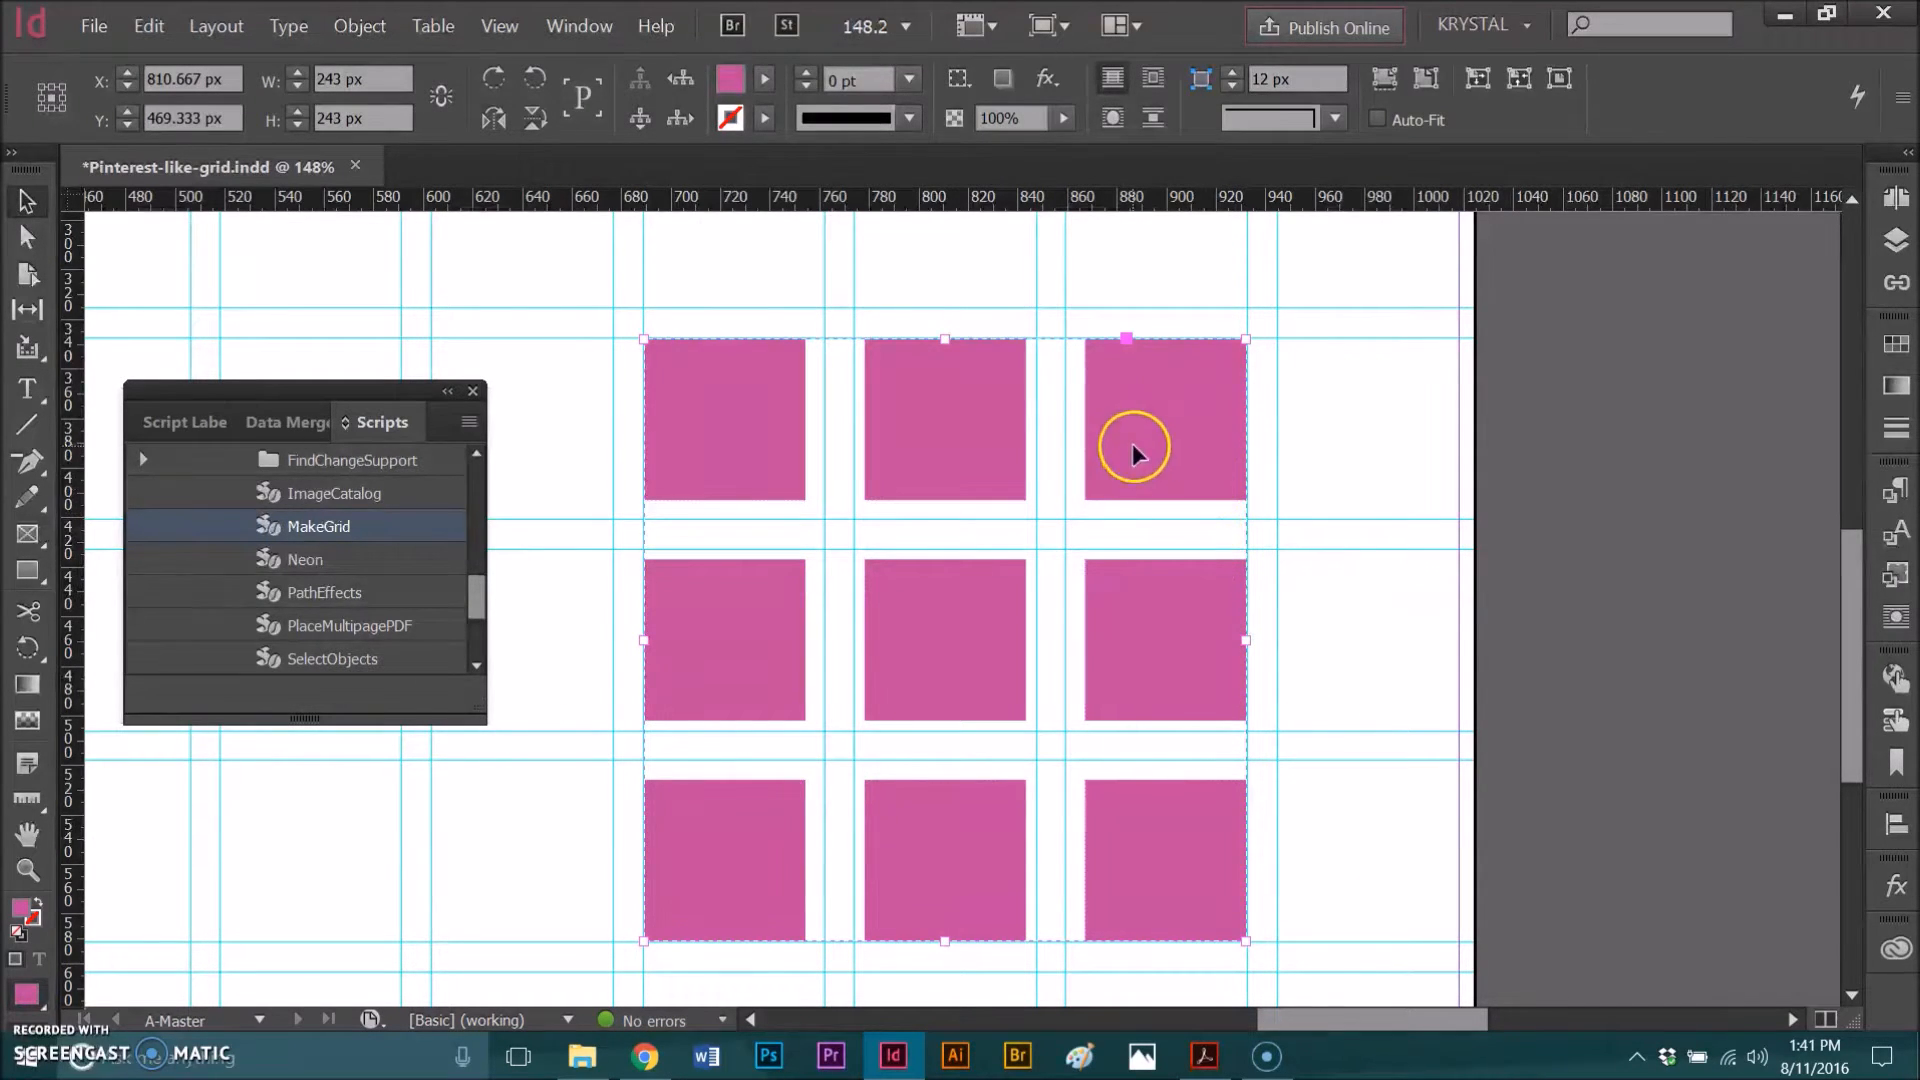
drag(1131, 460, 1187, 405)
scroll(1265, 570, down, 3)
scroll(1265, 570, up, 3)
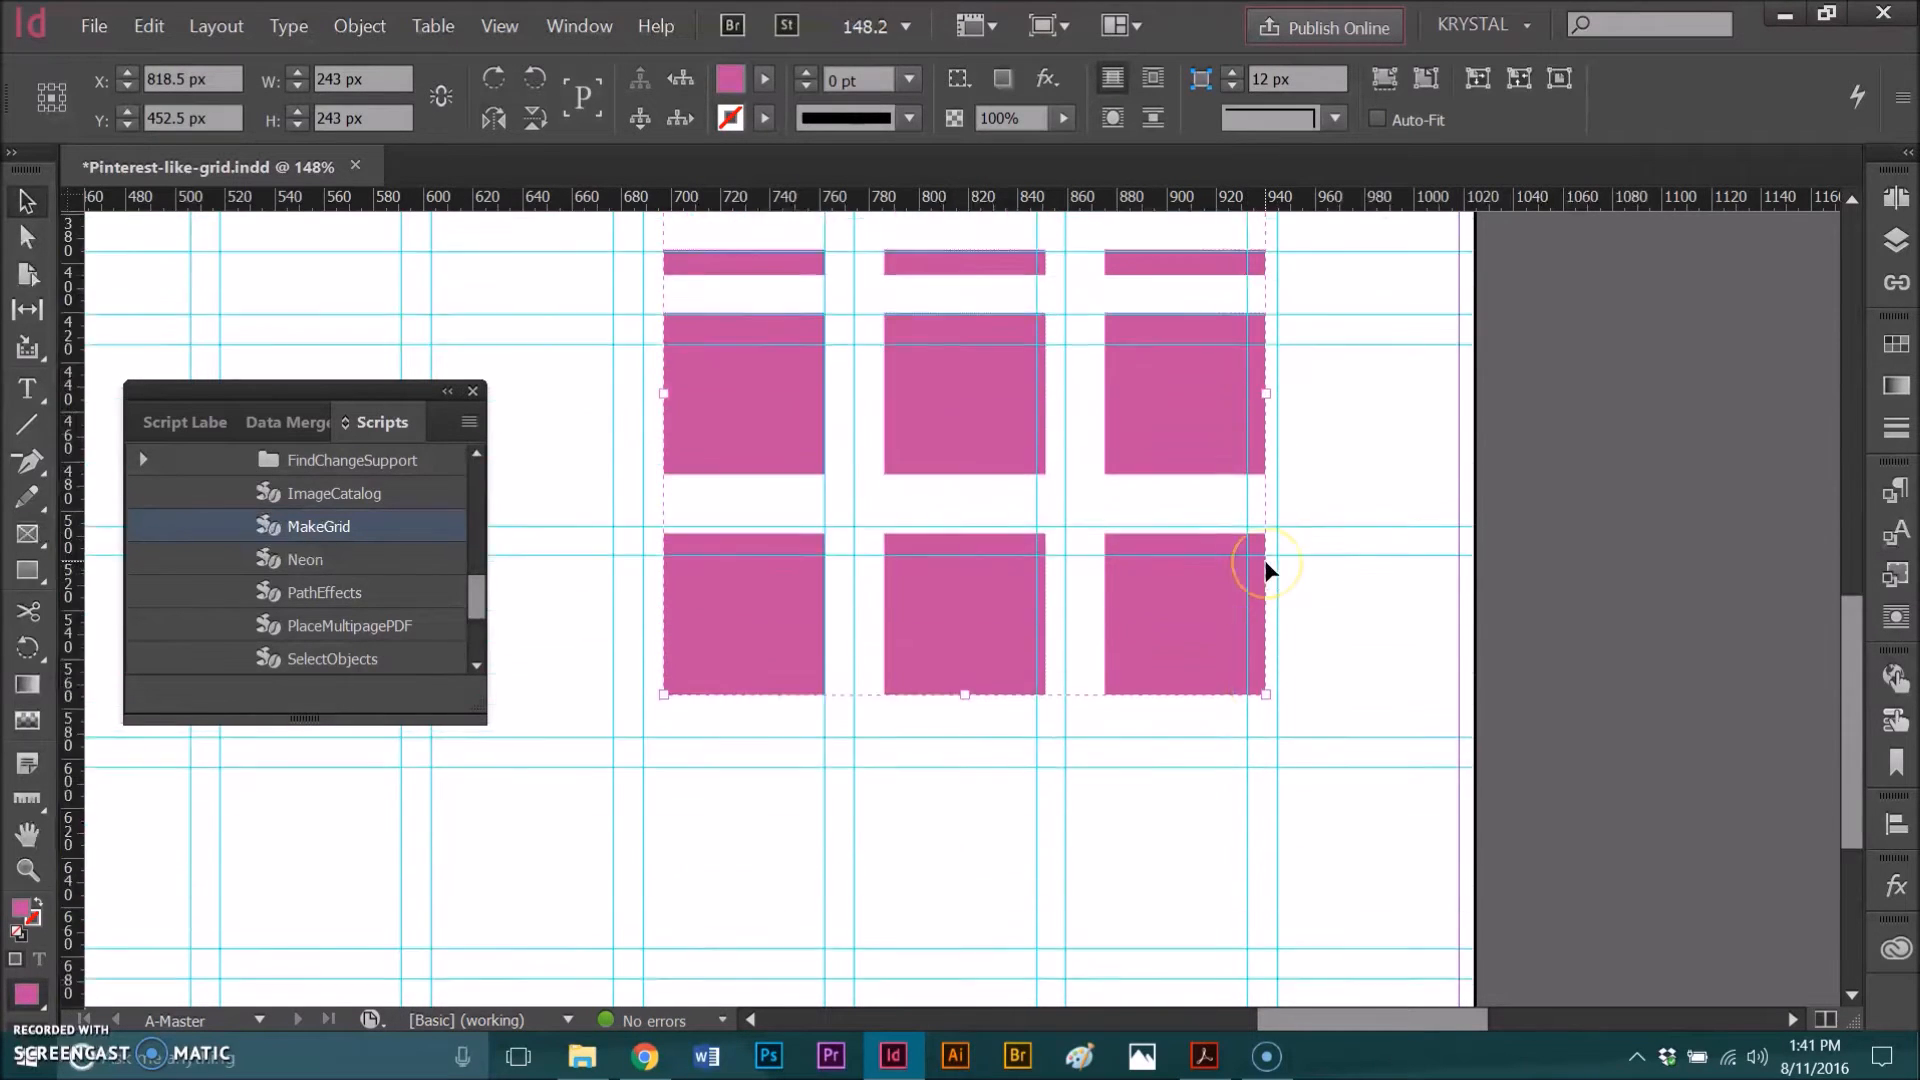
Step: Scale the grouped grid of squares down to about 64 px square
drag(1250, 441, 1173, 542)
scroll(1178, 520, down, 5)
scroll(1180, 512, up, 3)
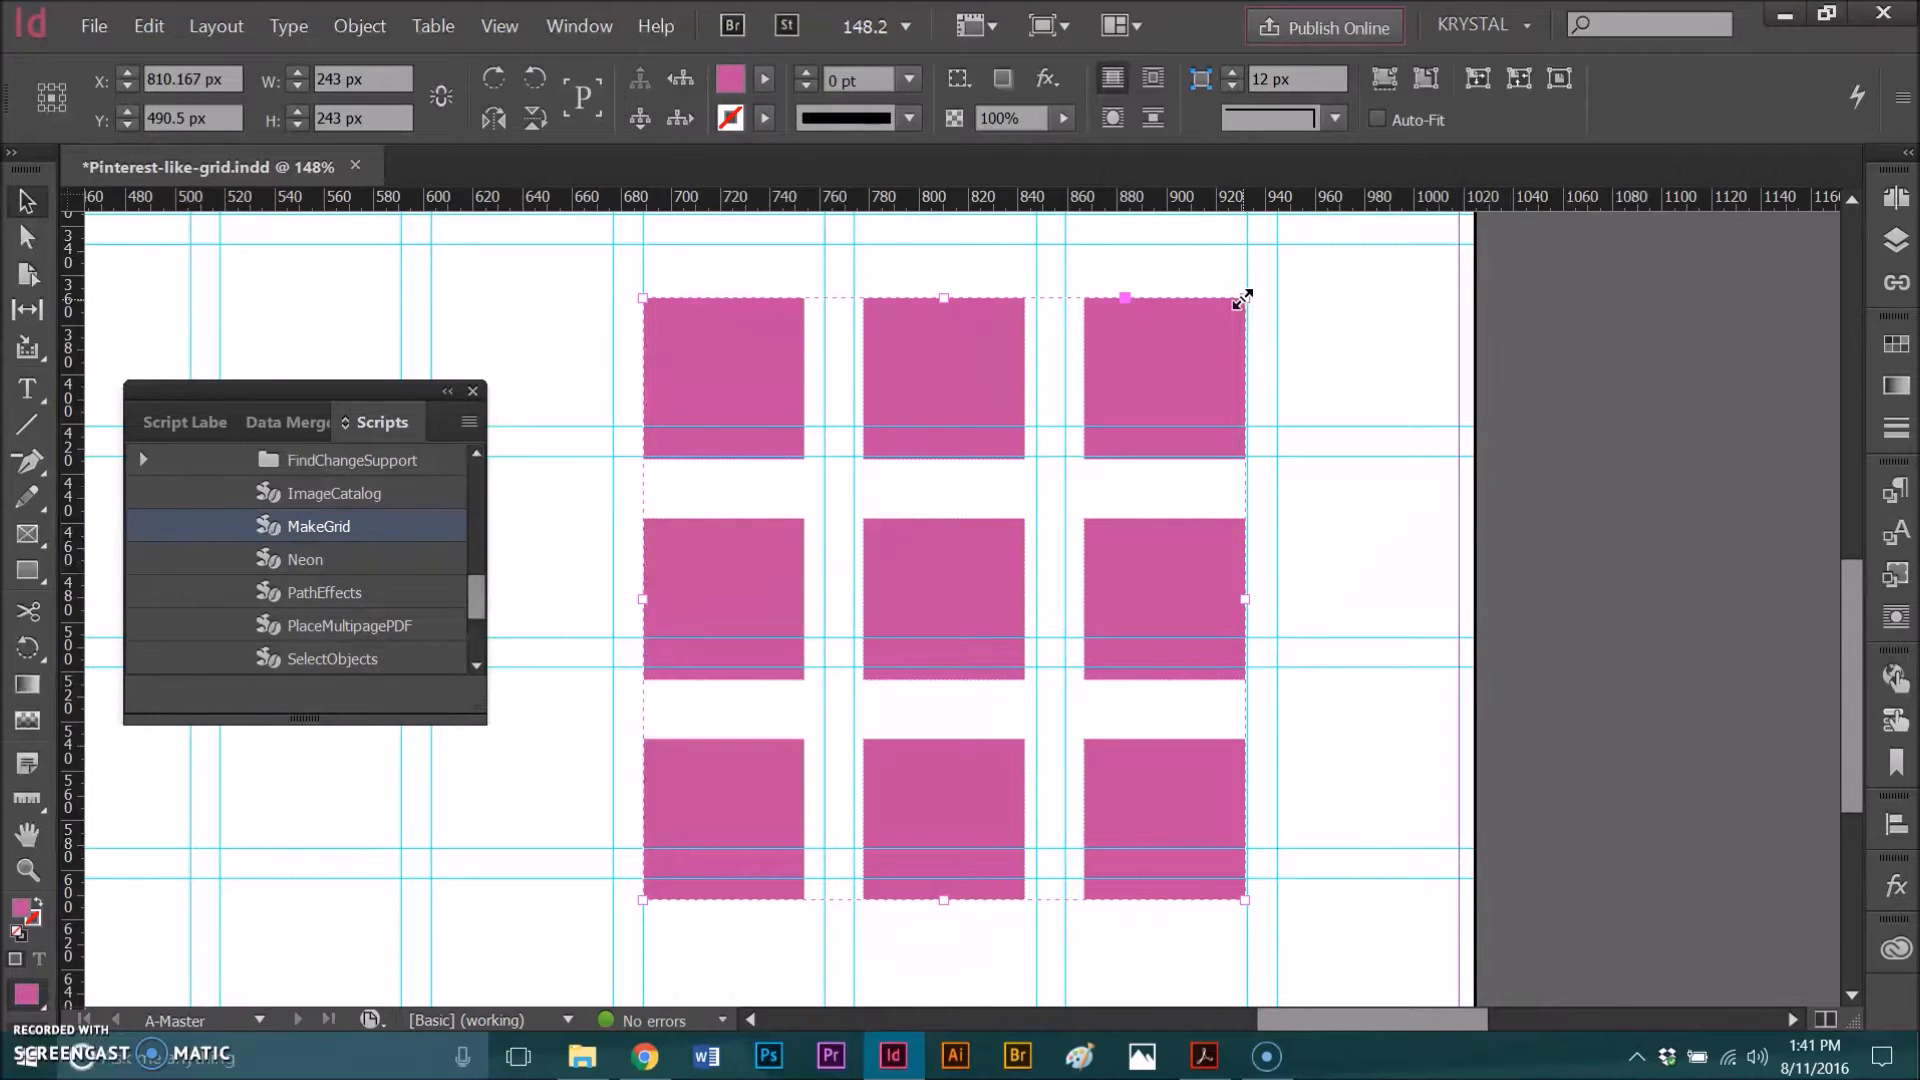
scroll(1234, 342, down, 3)
scroll(1233, 350, up, 3)
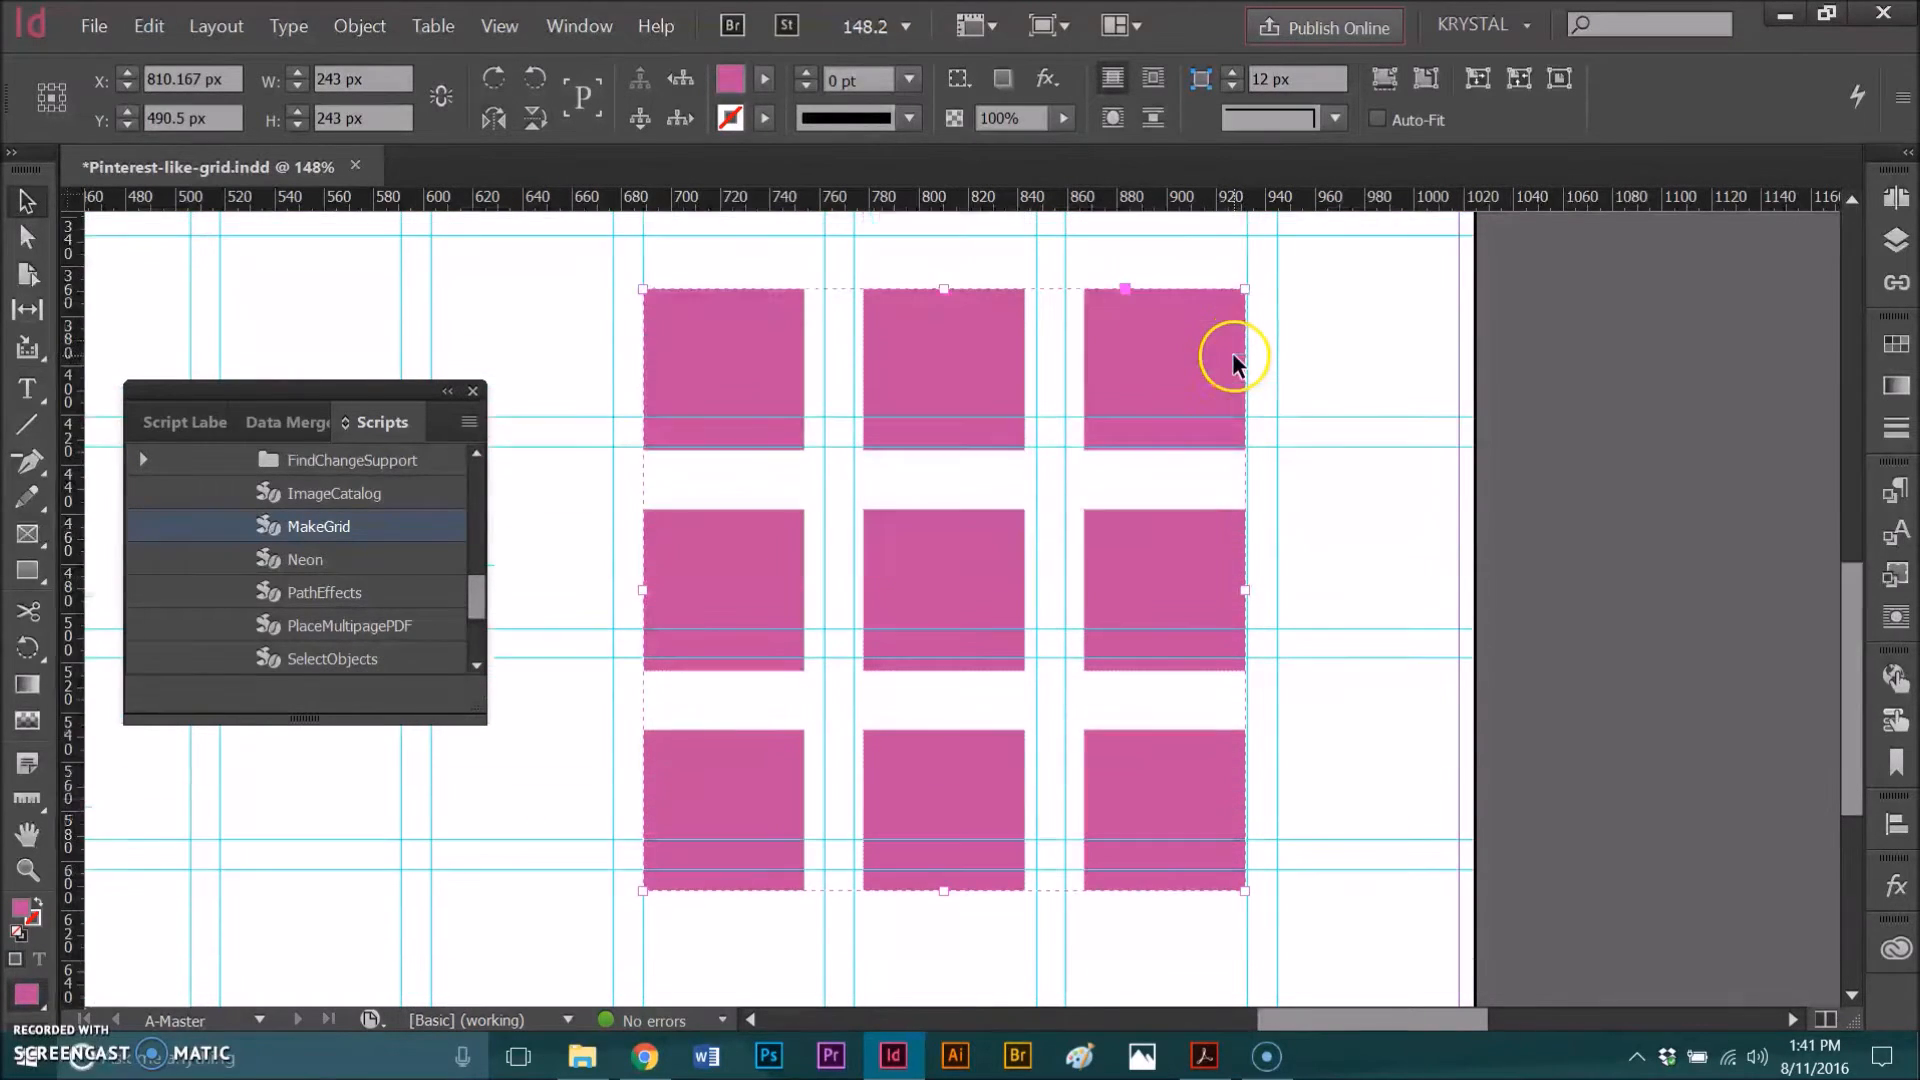
click(1244, 289)
drag(1245, 289, 799, 816)
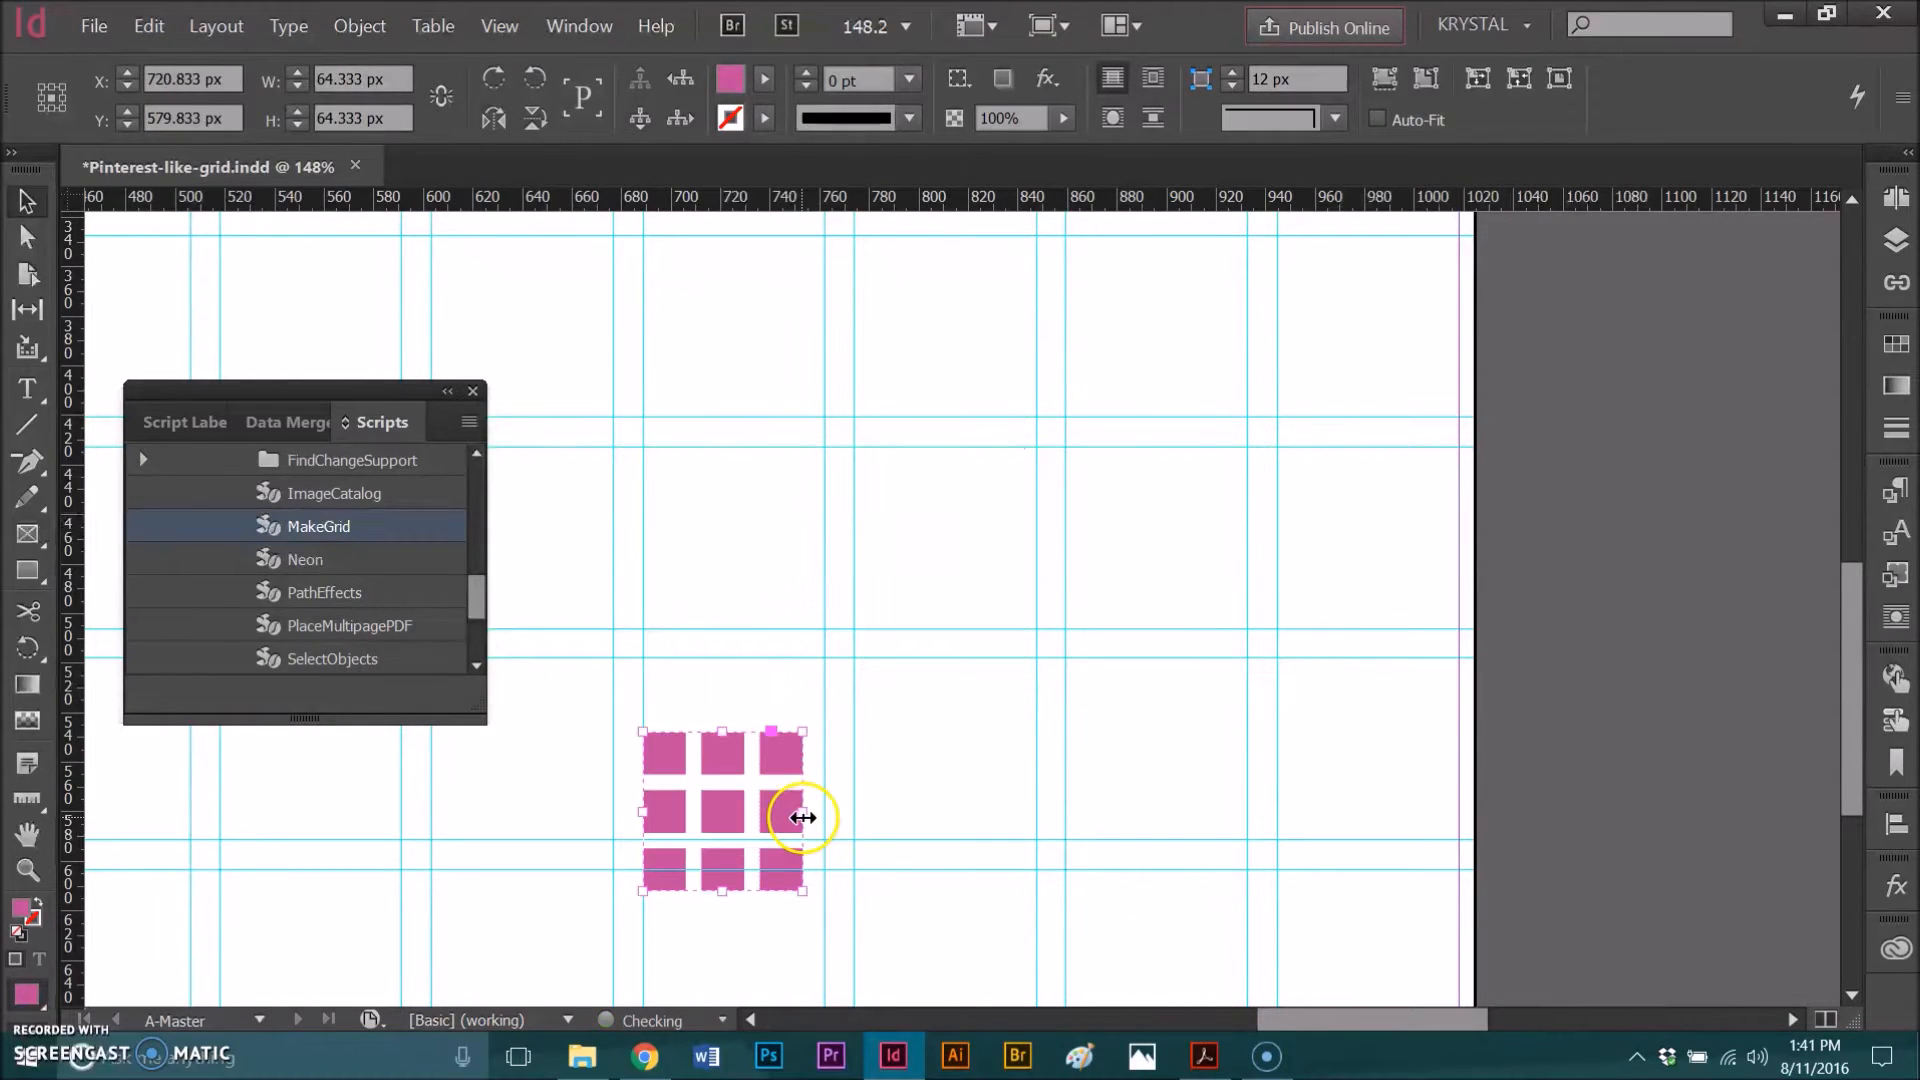
Step: Move the scaled grid group down near the existing icons
scroll(986, 662, down, 3)
click(746, 542)
drag(735, 548, 981, 724)
scroll(1118, 615, down, 2)
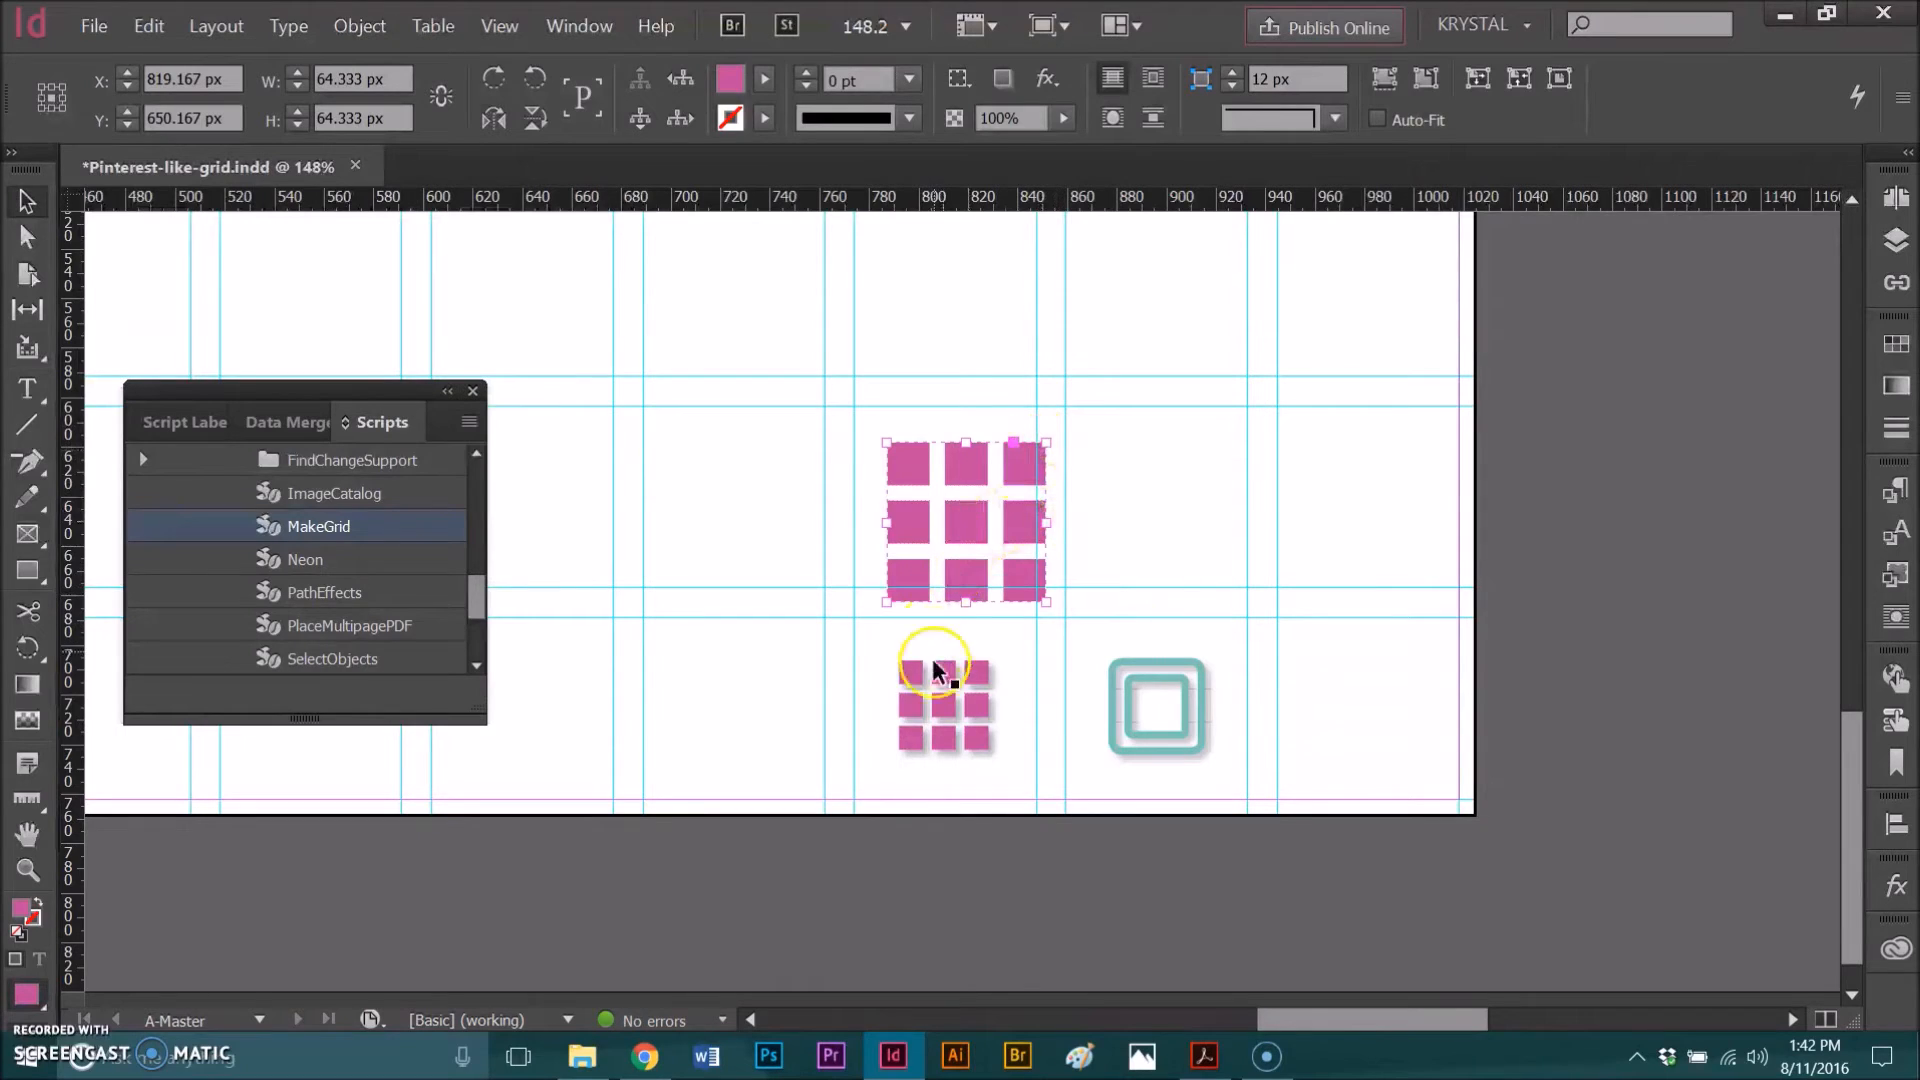
Step: Resize the grid group to 36 × 36 px, matching the existing grid icon, and position it above that icon
click(946, 724)
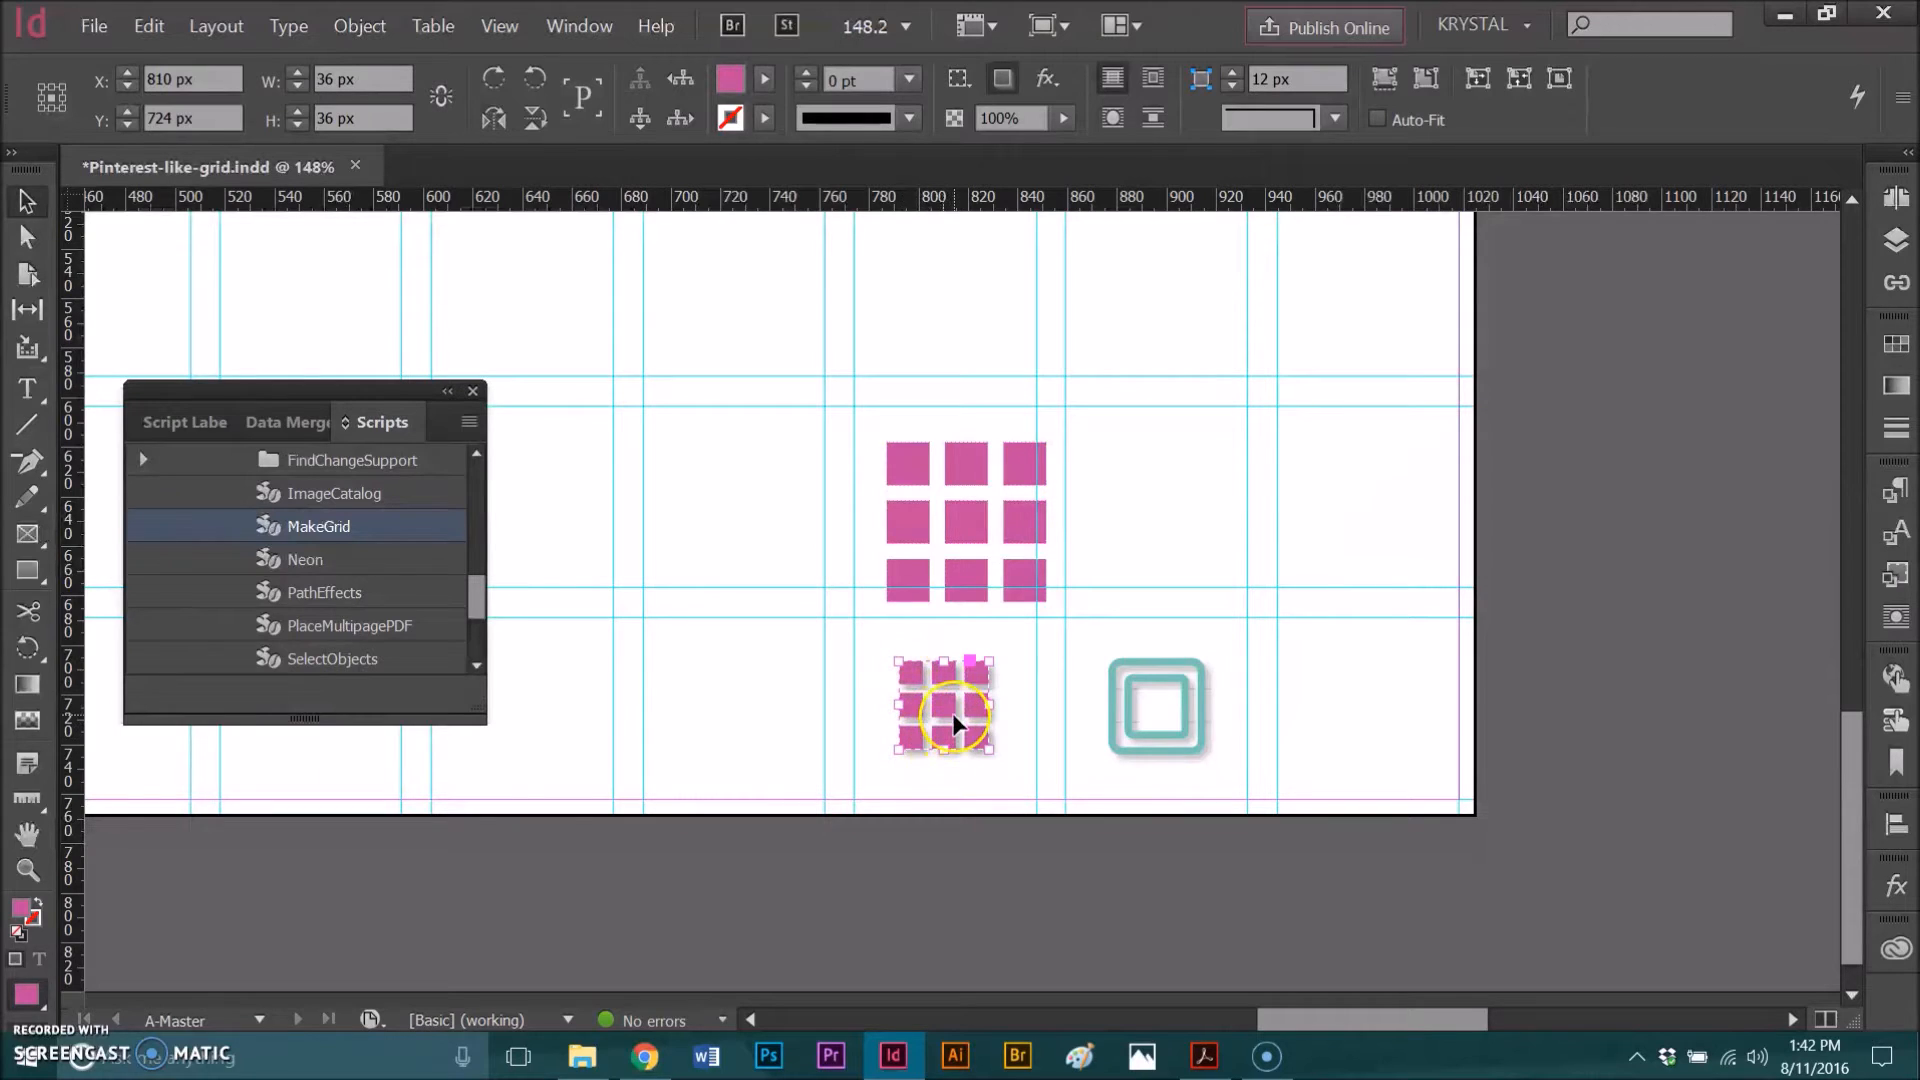
click(962, 522)
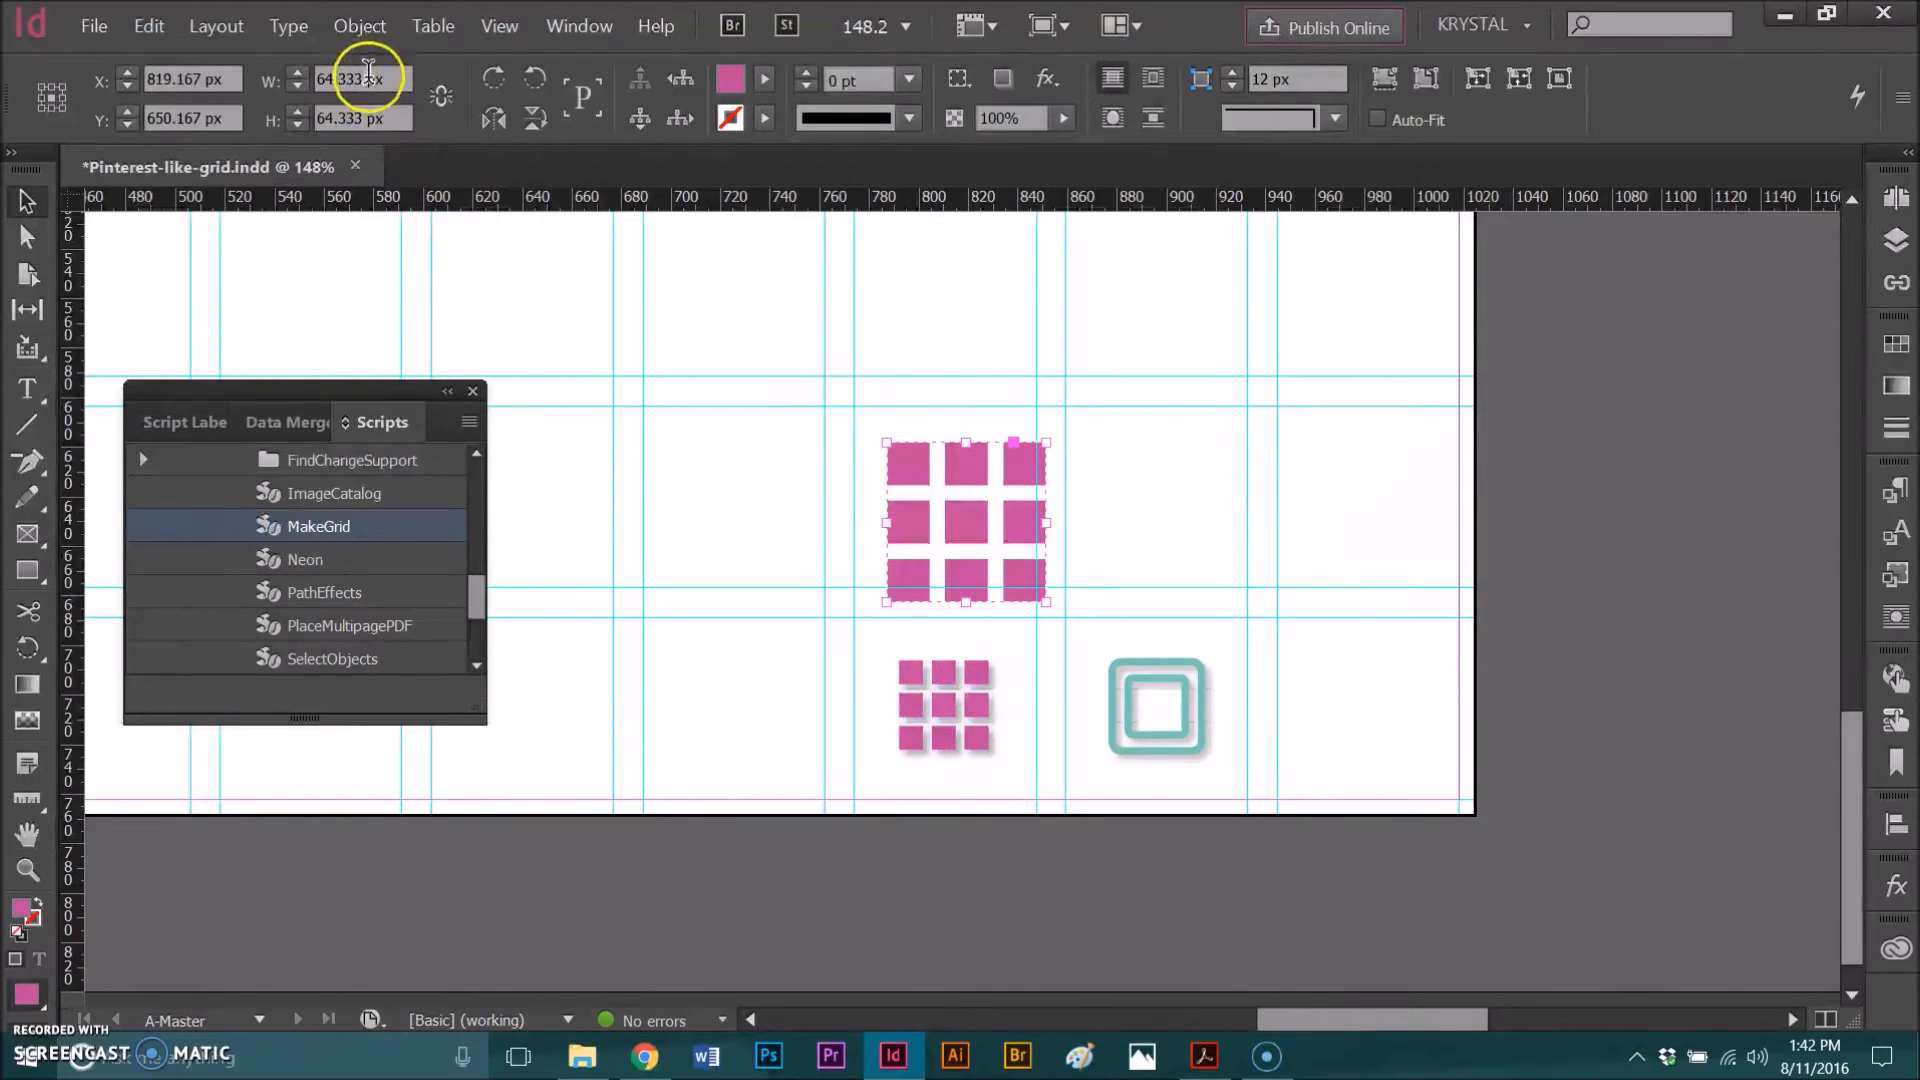
drag(395, 79, 312, 78)
text(36)
key(Tab)
text(36)
click(748, 430)
drag(938, 533, 967, 553)
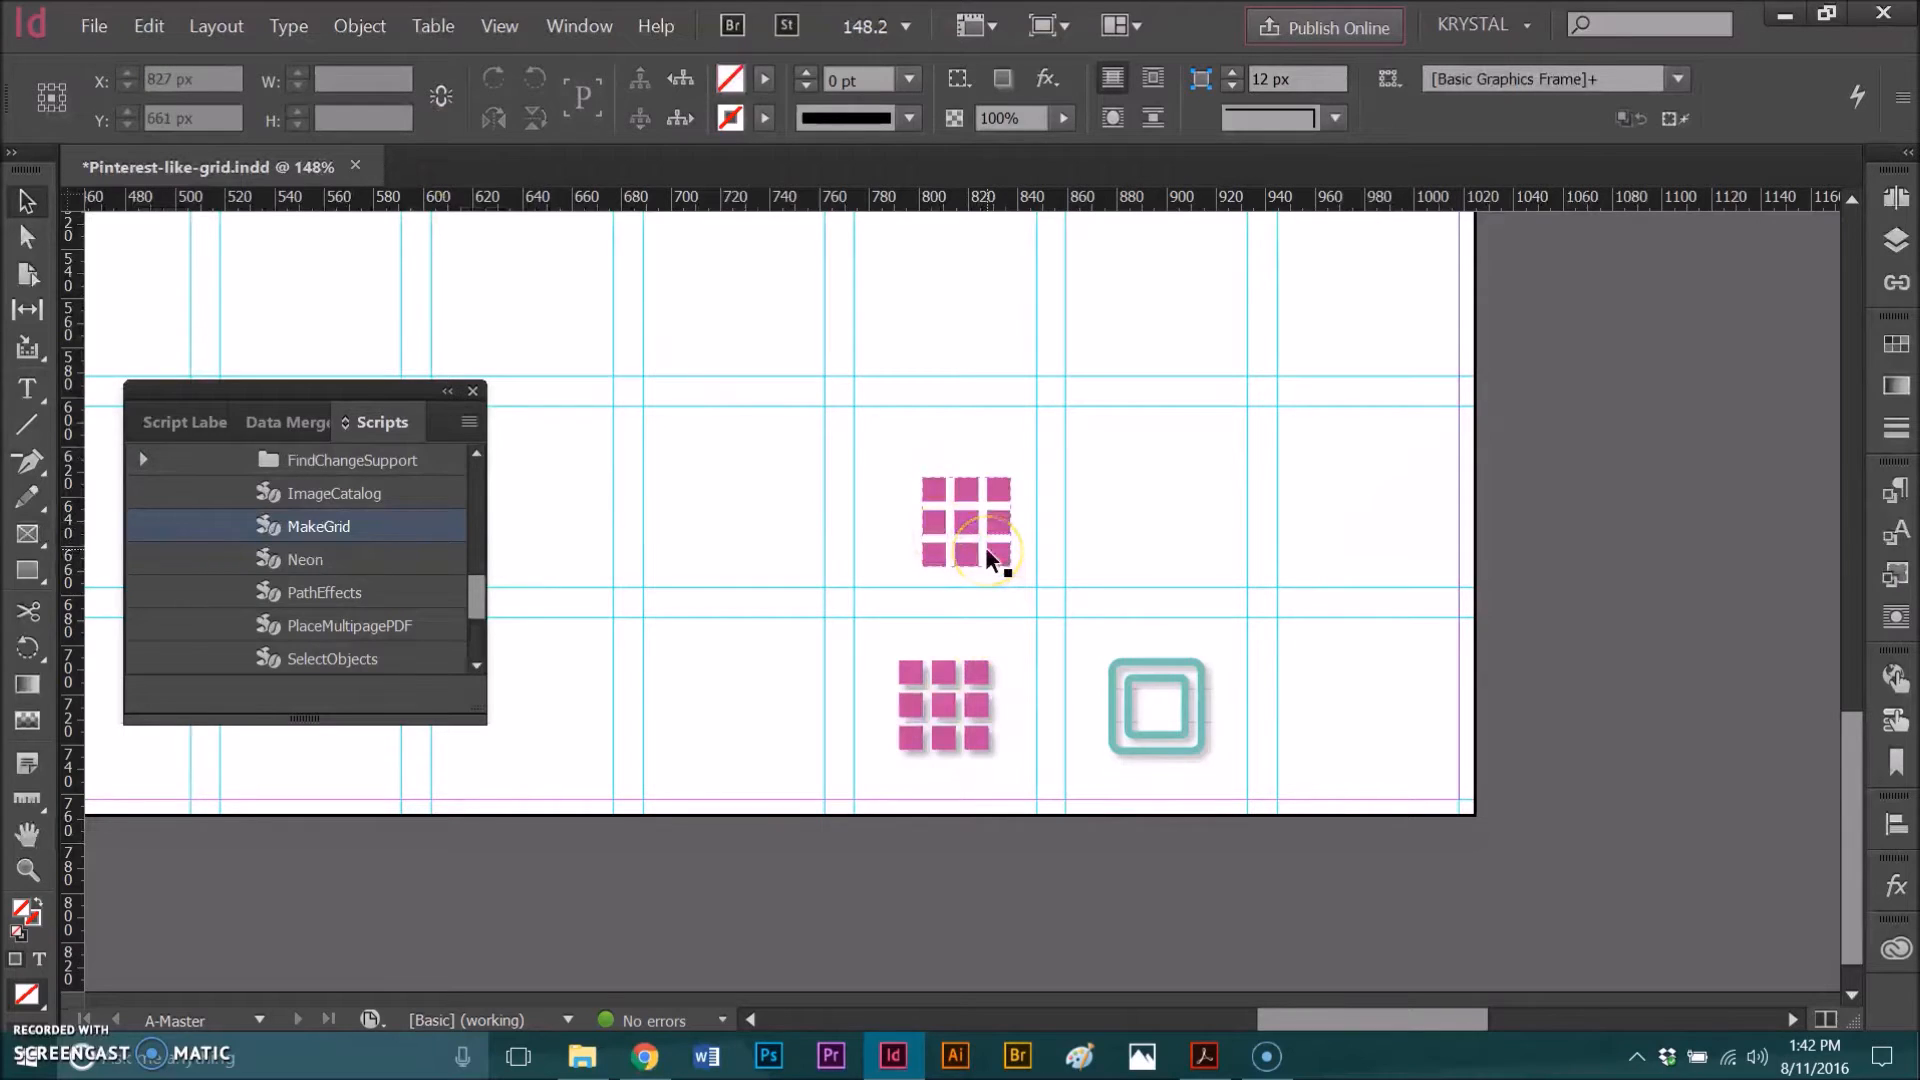
drag(987, 573, 940, 580)
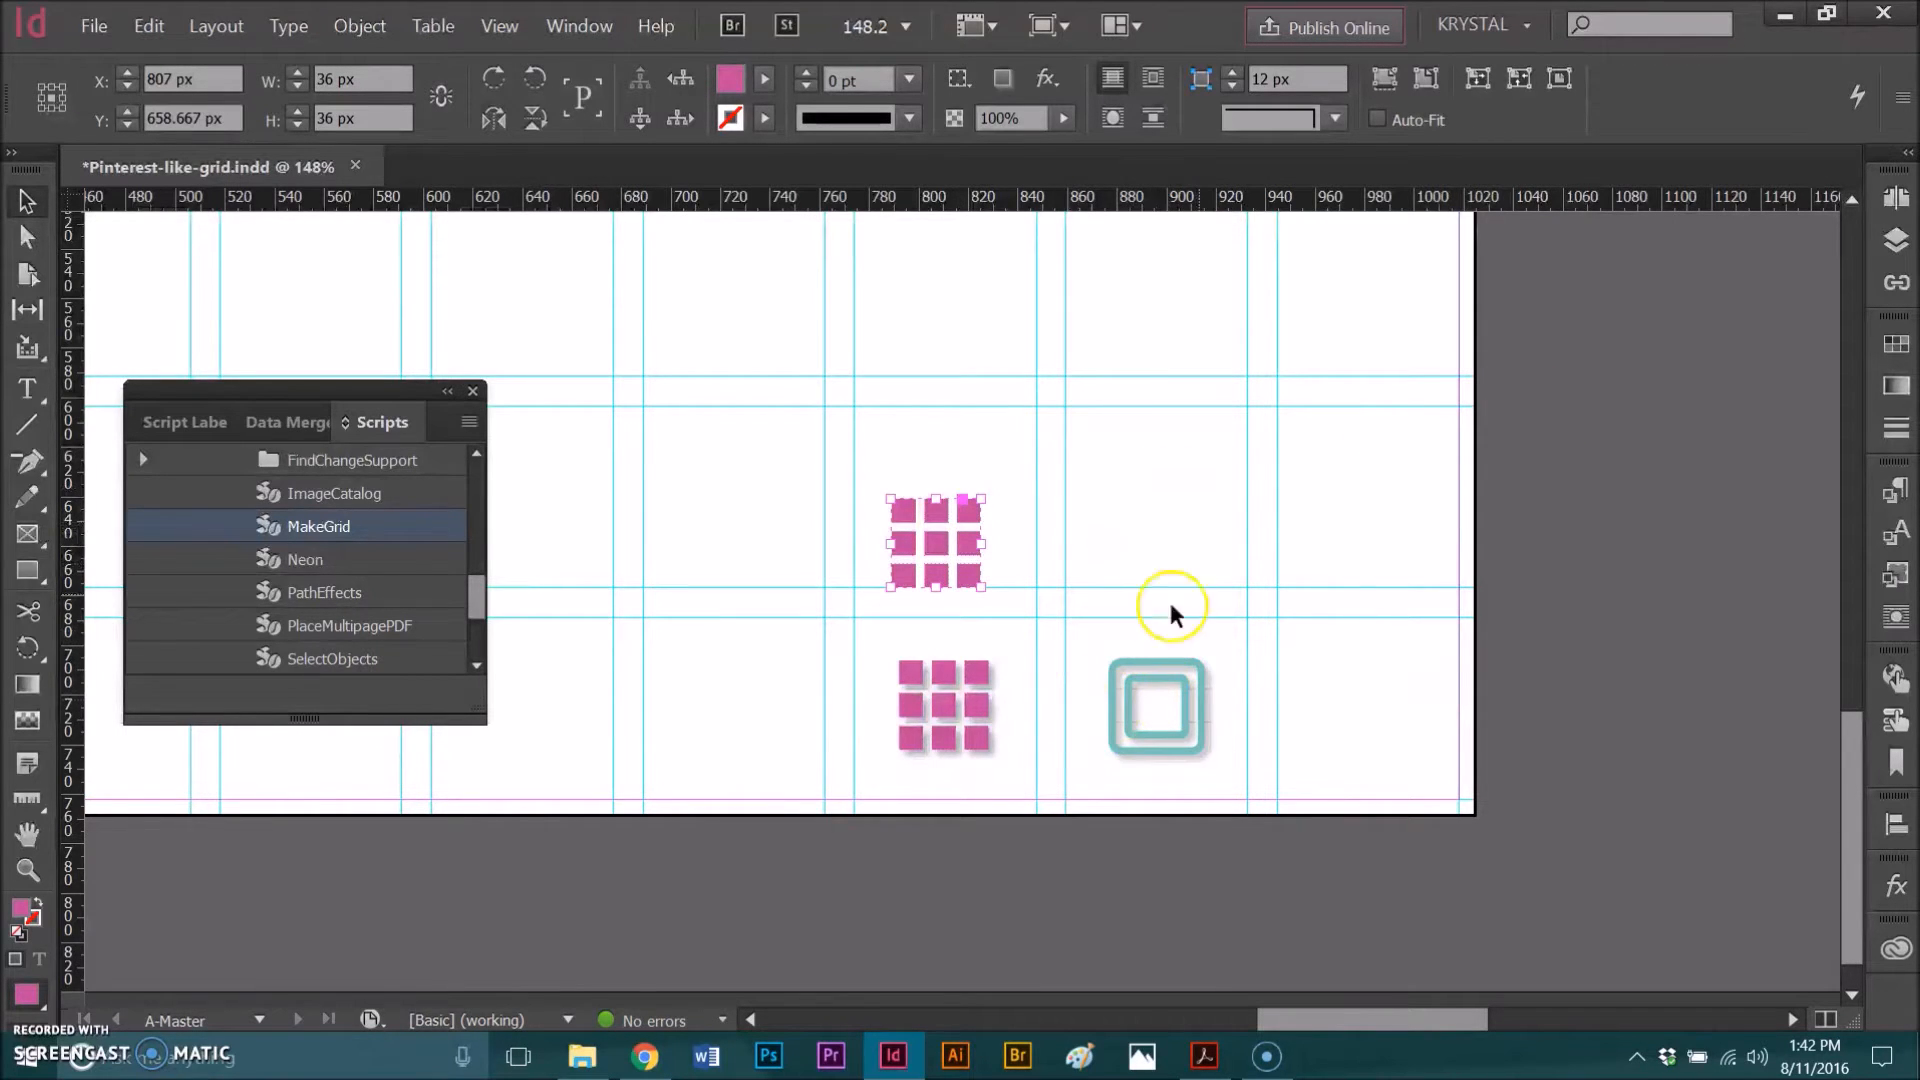
Step: Apply the Drop Shadow Icons object style to the grid group
click(1887, 570)
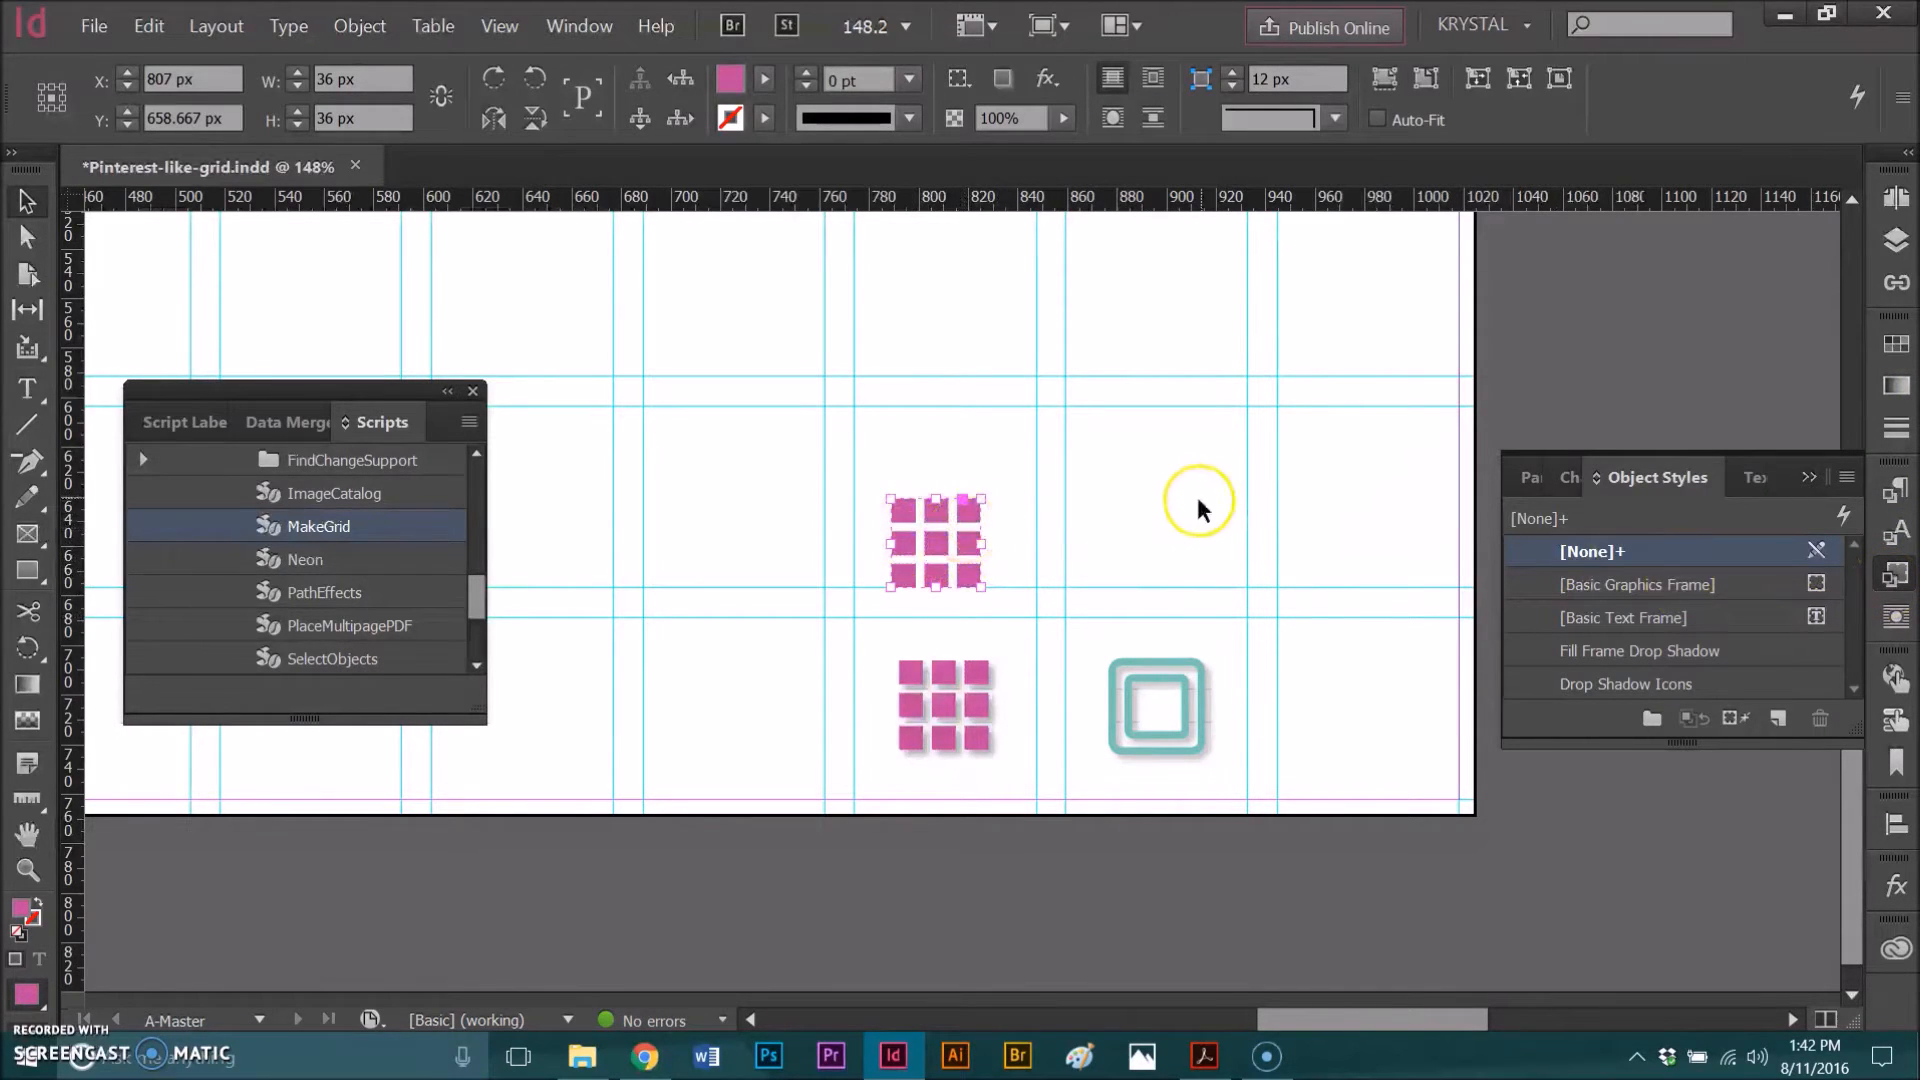
click(1582, 682)
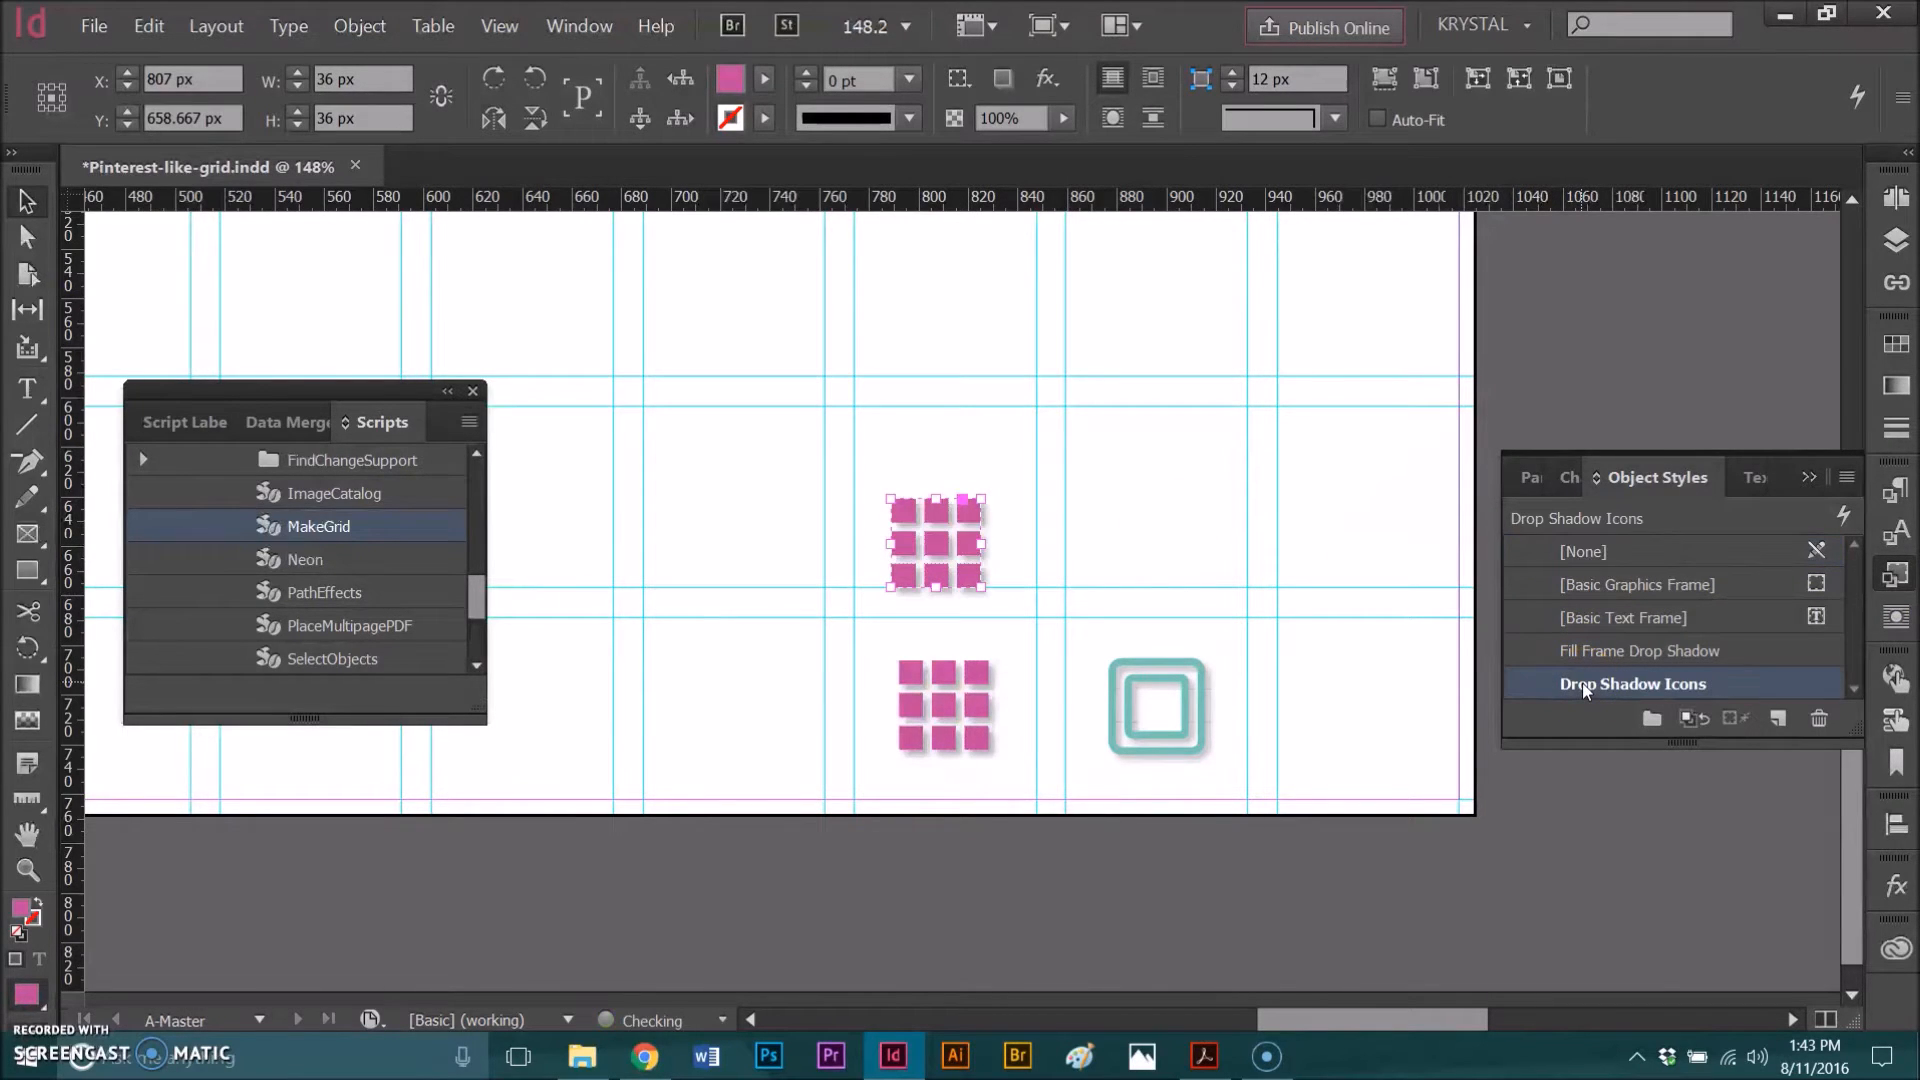
click(1810, 478)
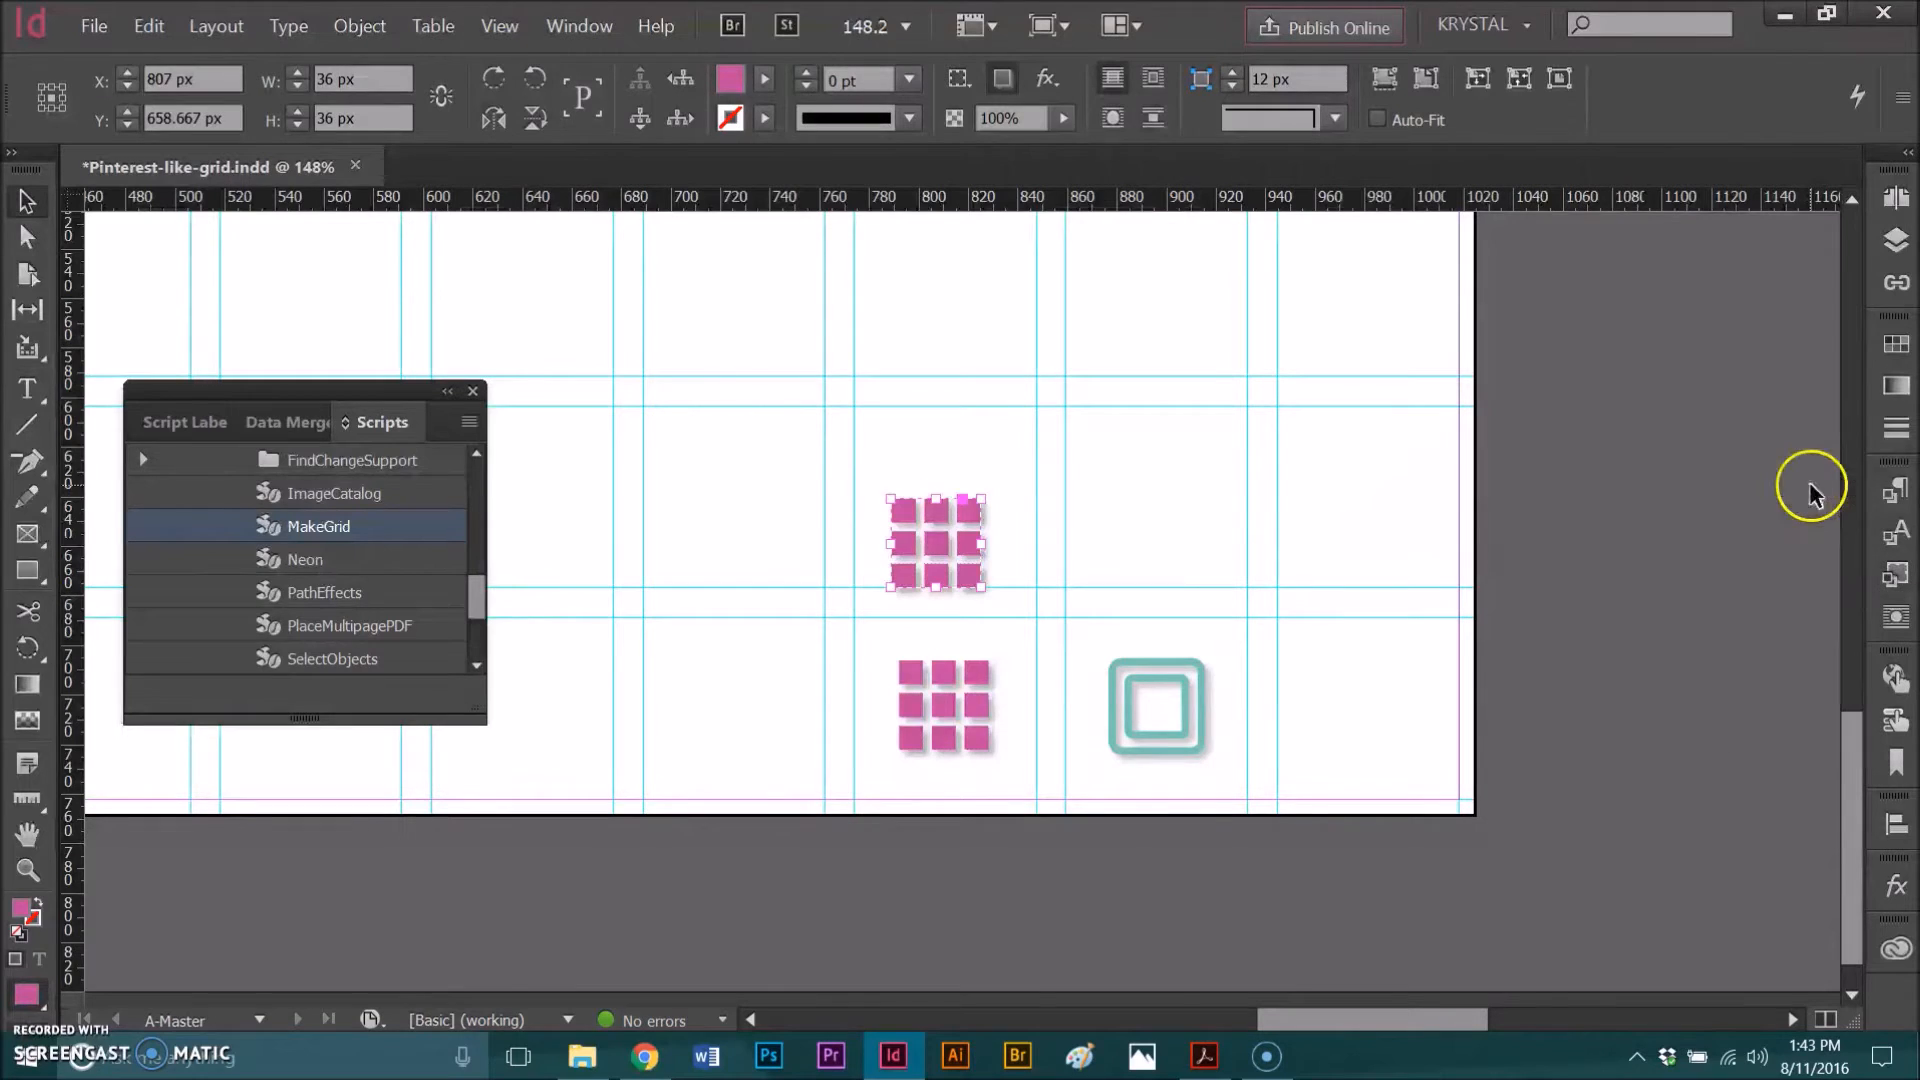
Step: Nudge the grid group slightly to the right
click(1275, 540)
drag(966, 554, 978, 555)
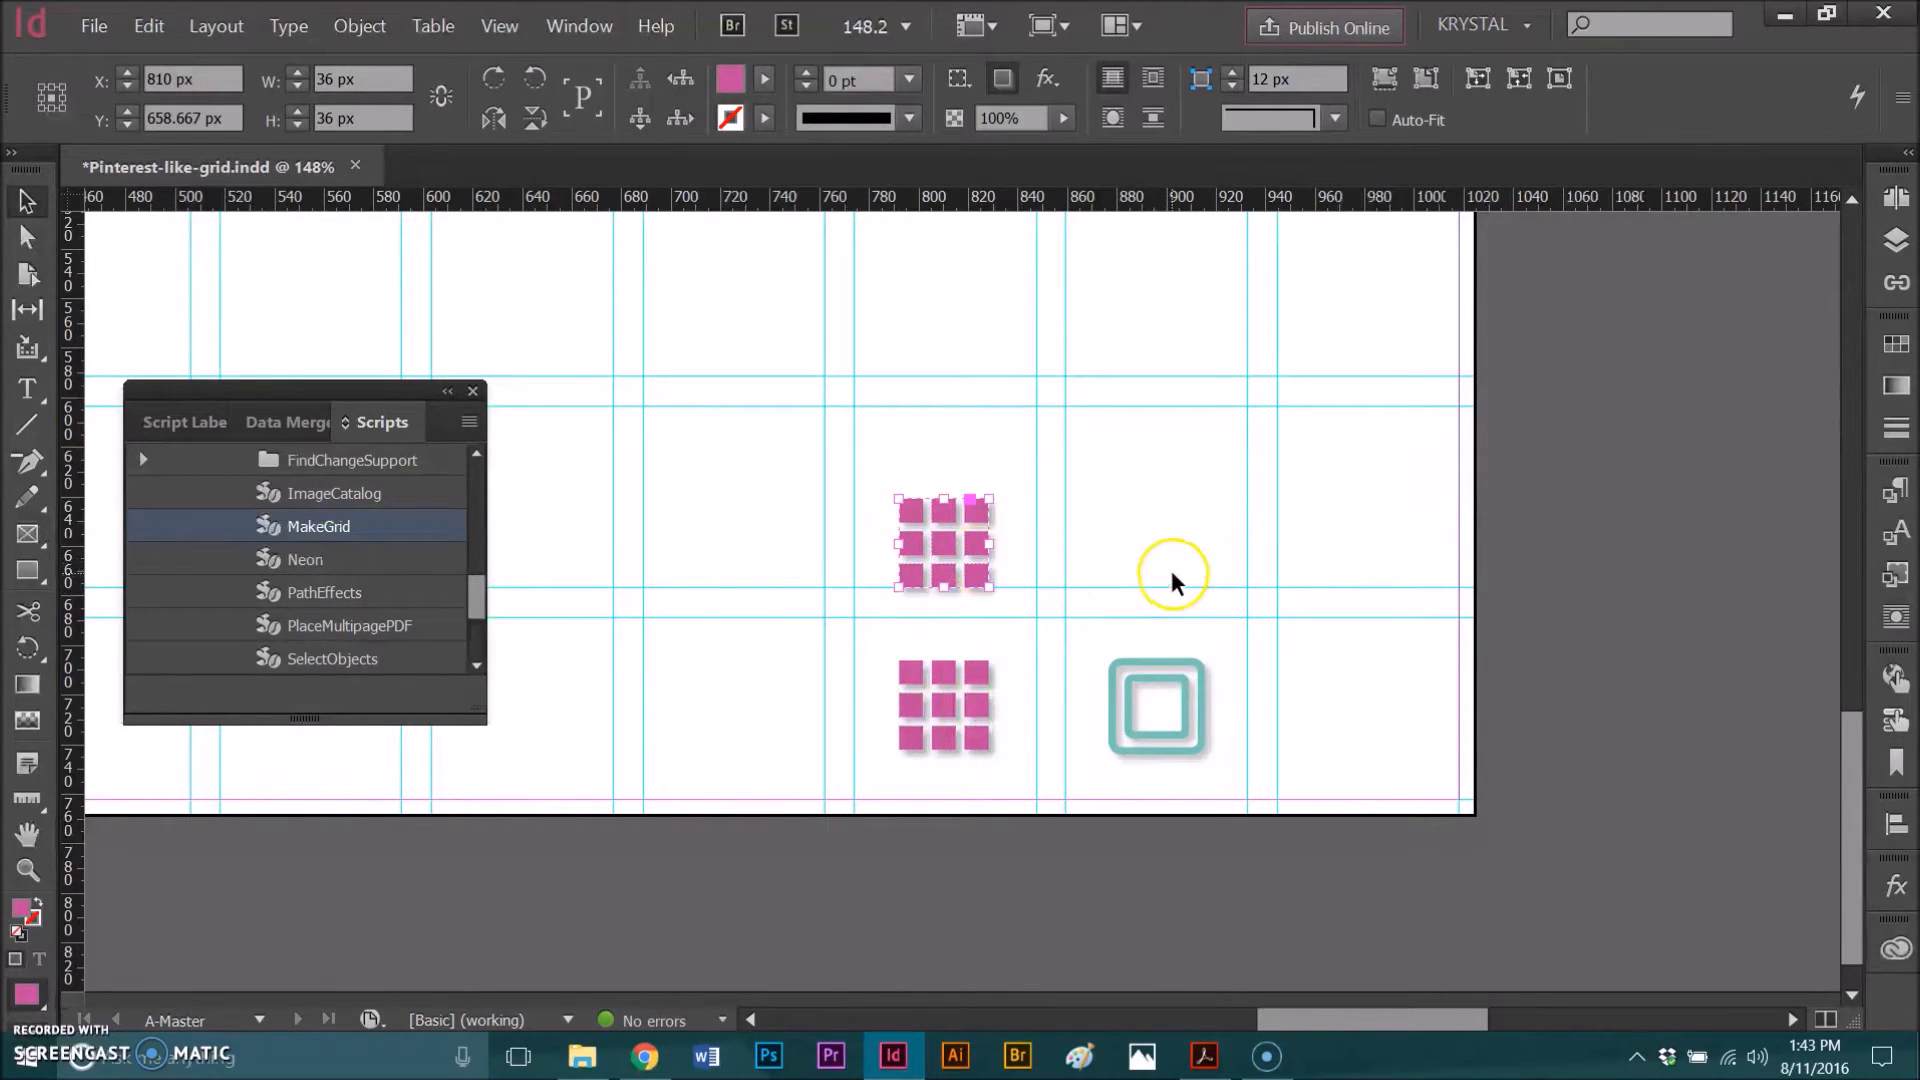
click(1252, 517)
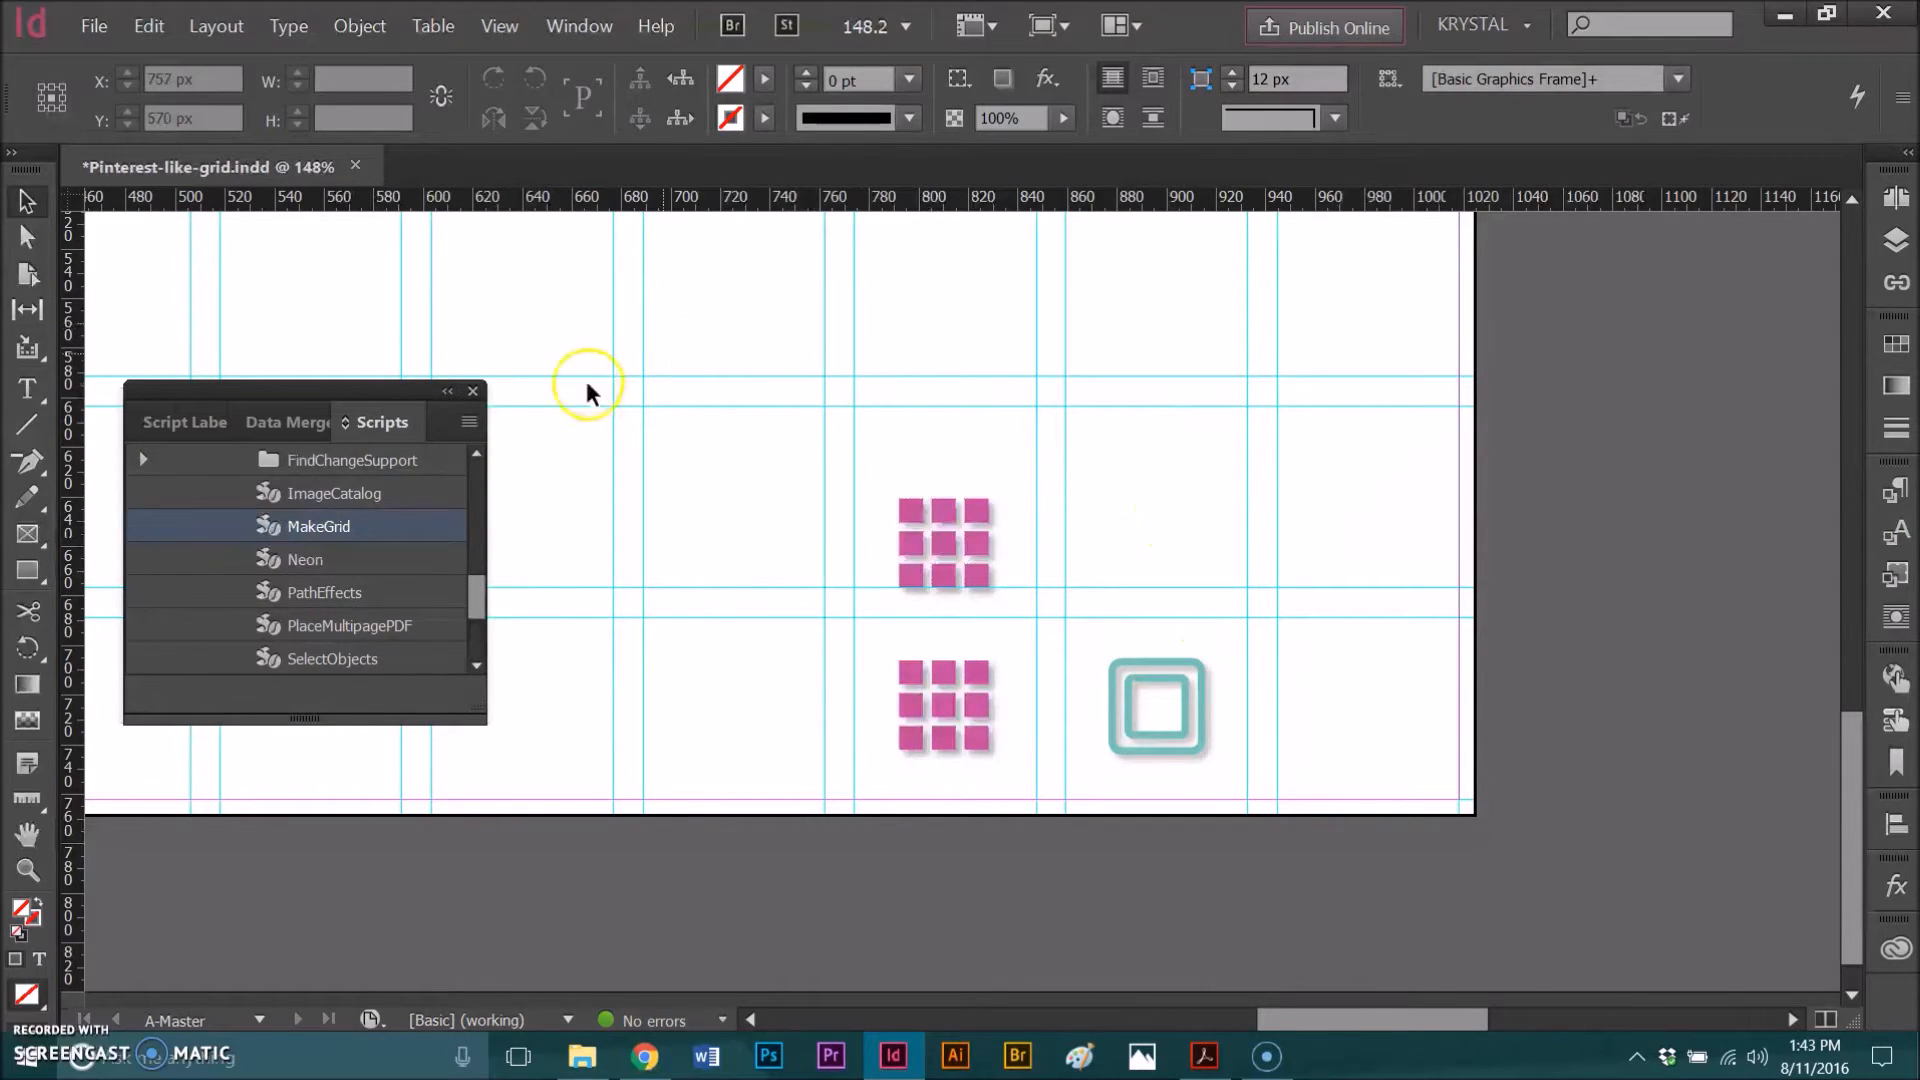
Step: Draw a 36 × 36 px rectangle to the right of the new grid icon
key(m)
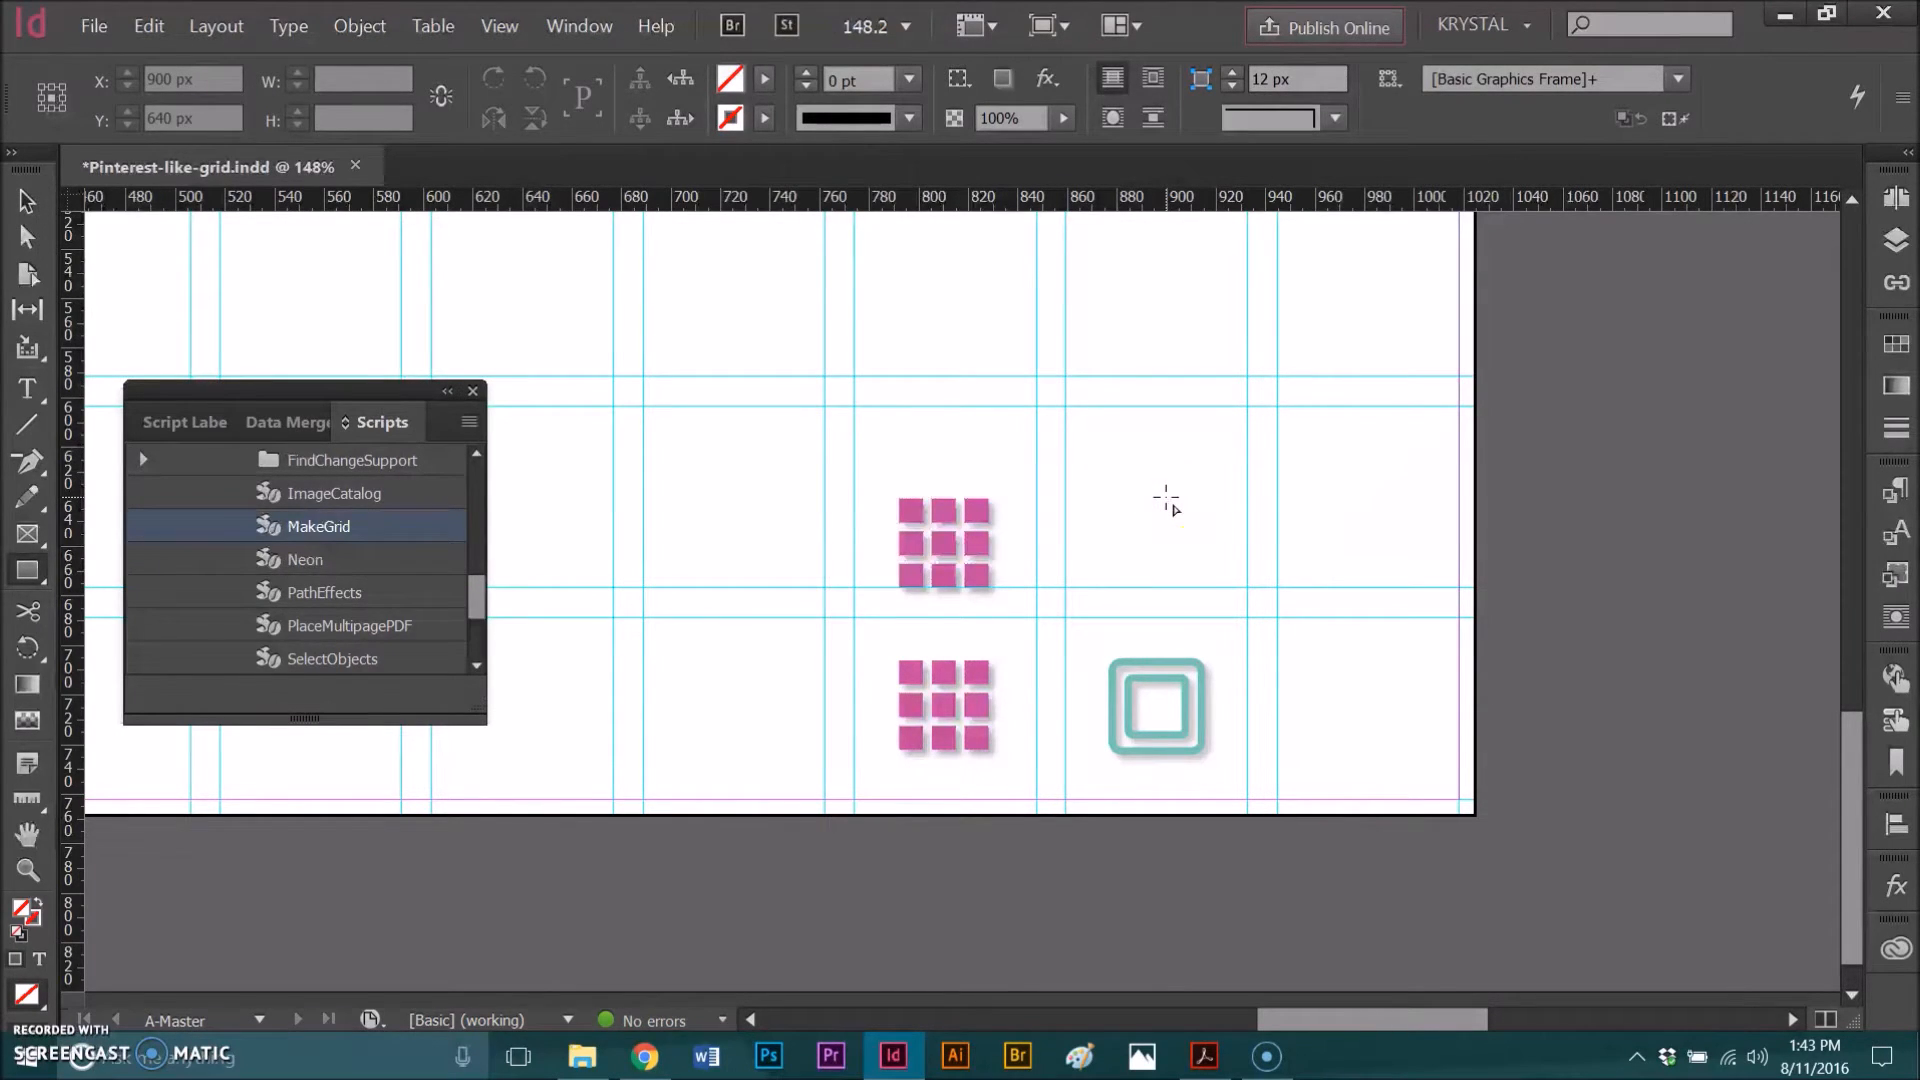
click(1166, 497)
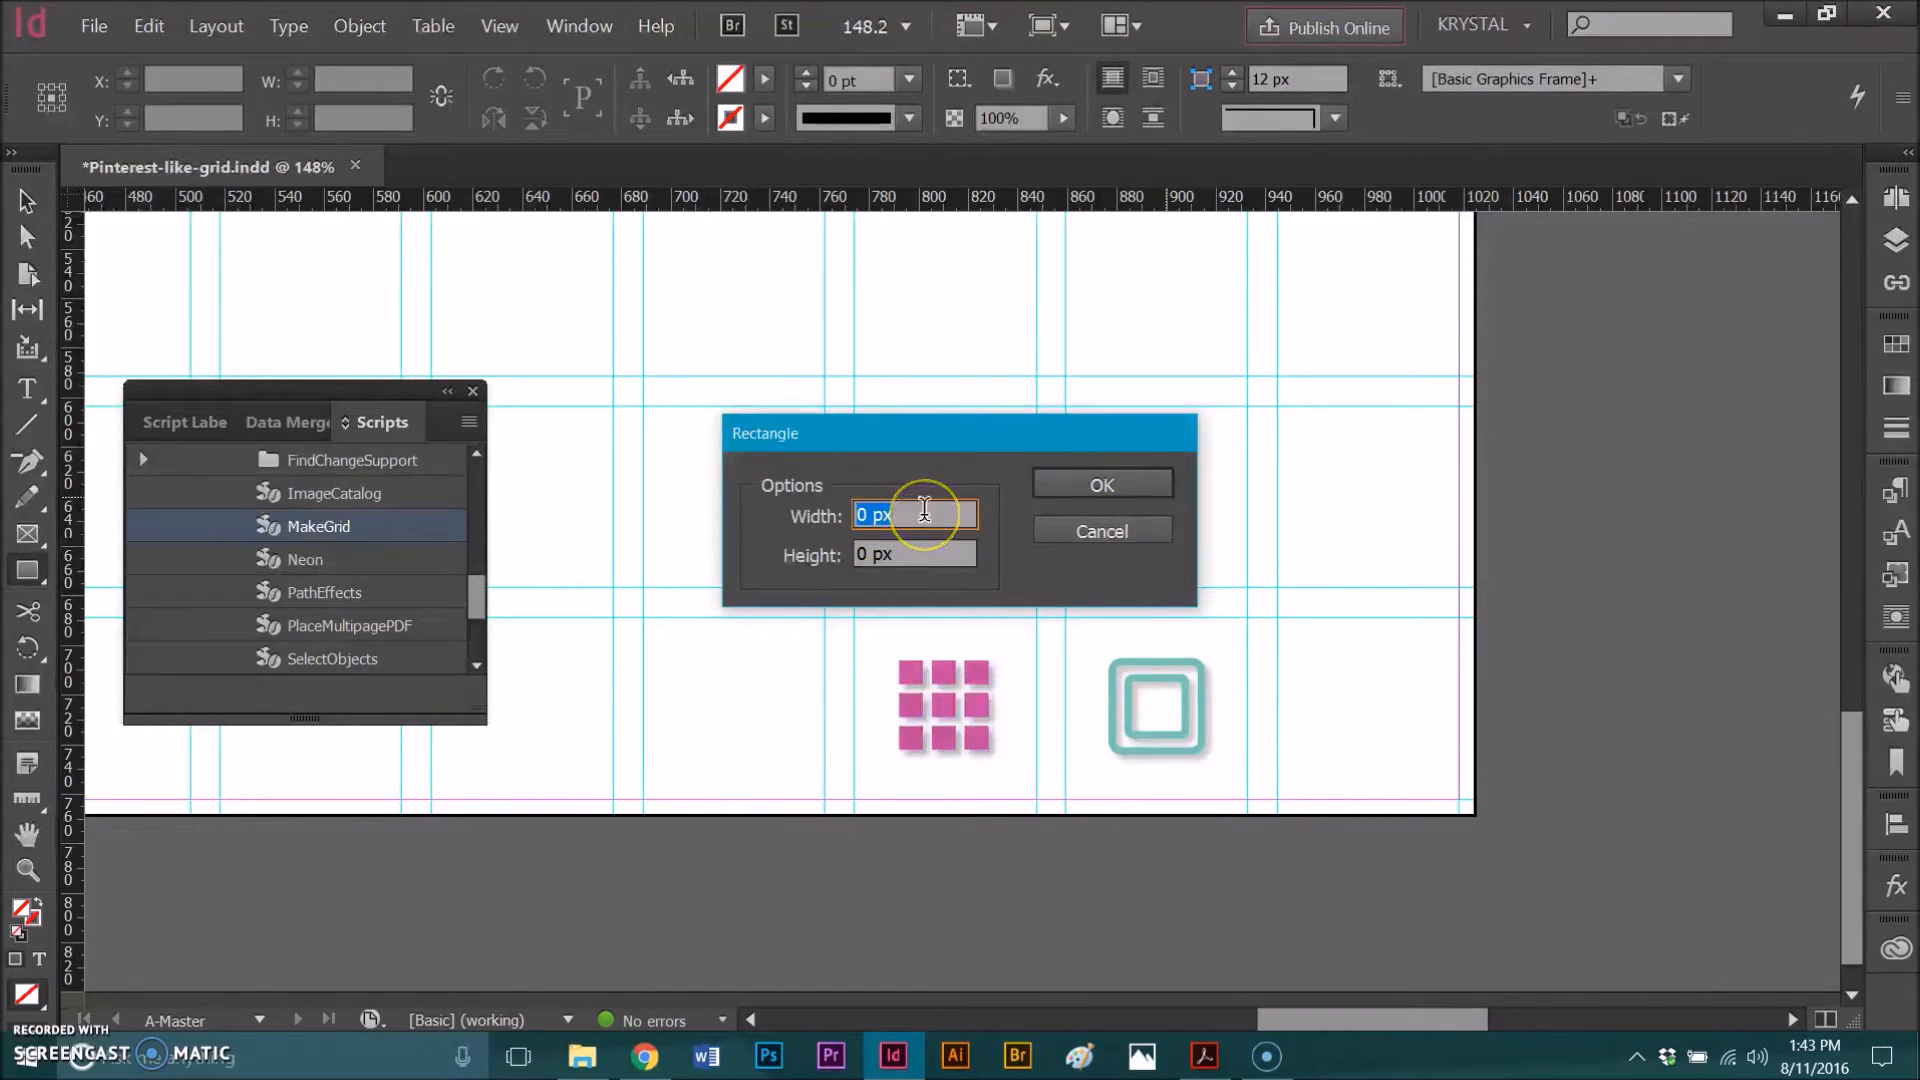
text(36)
key(Tab)
text(36)
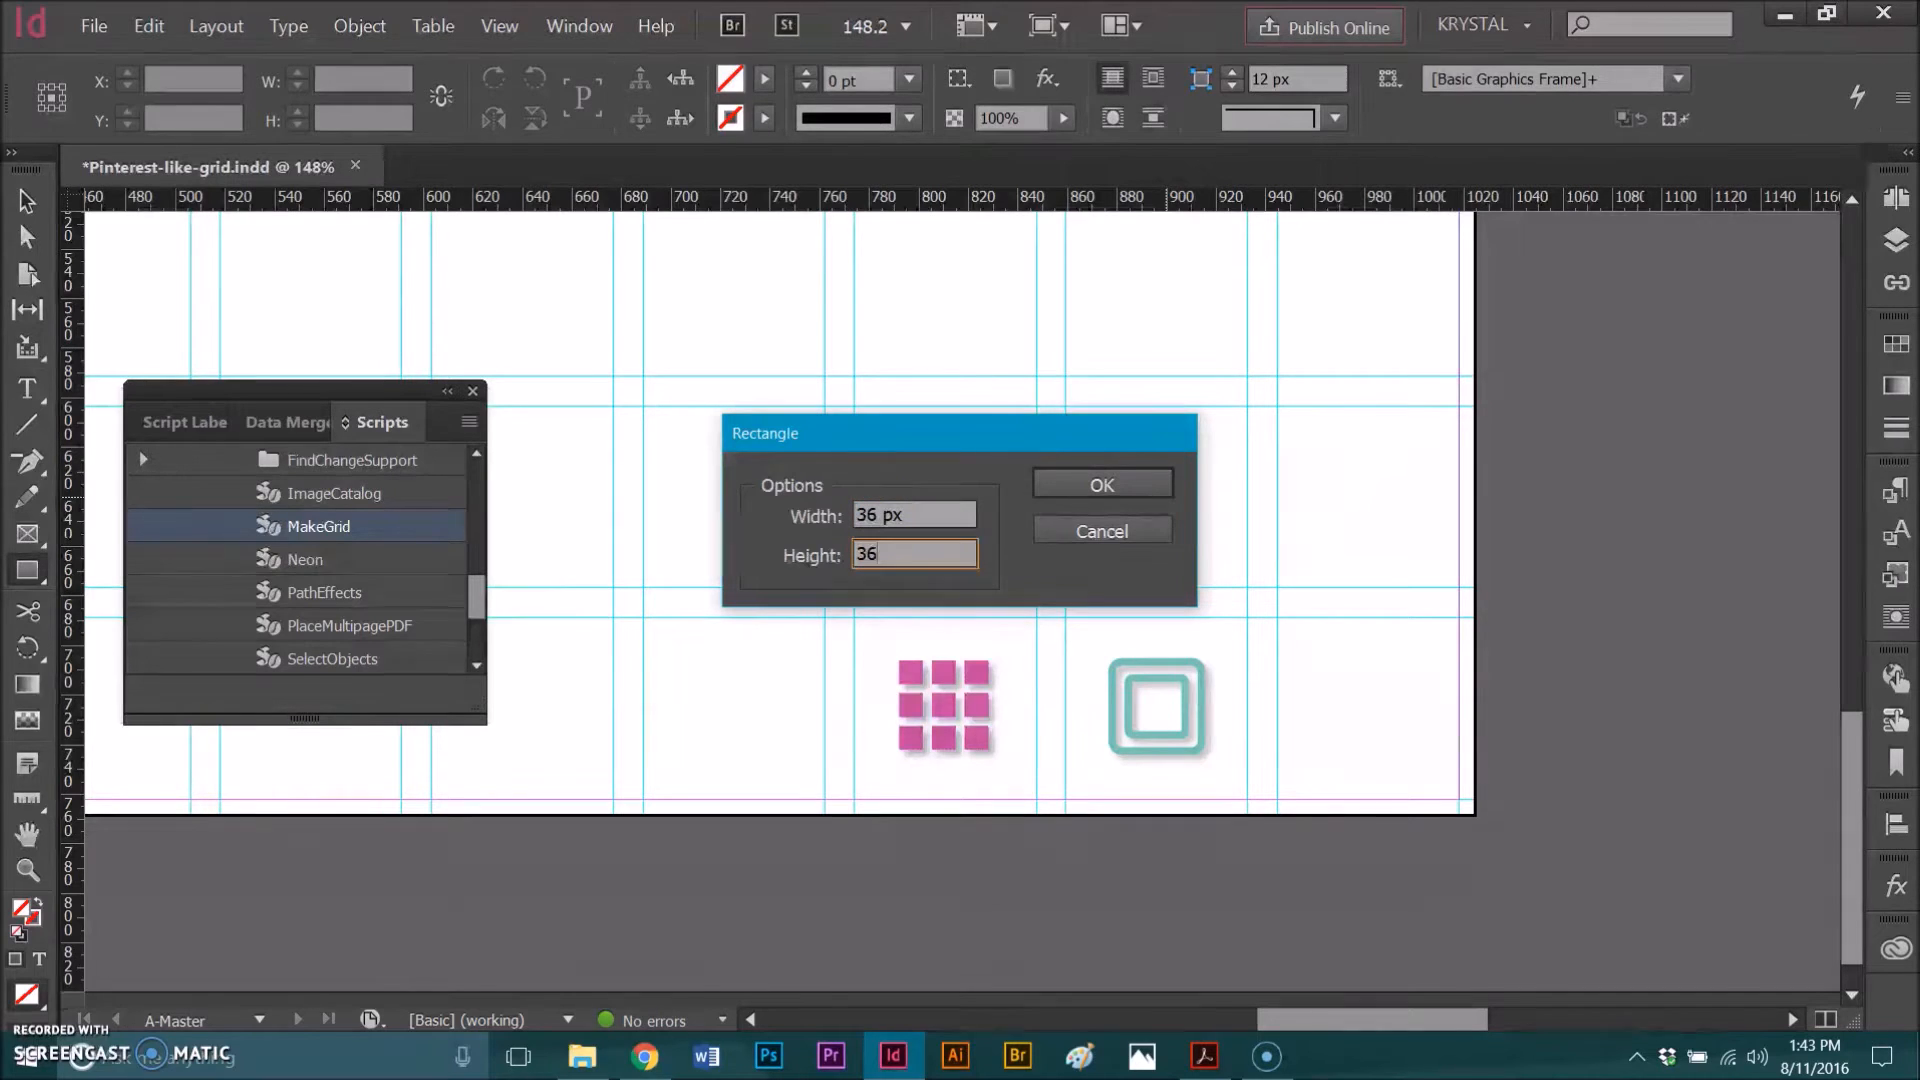
click(1060, 490)
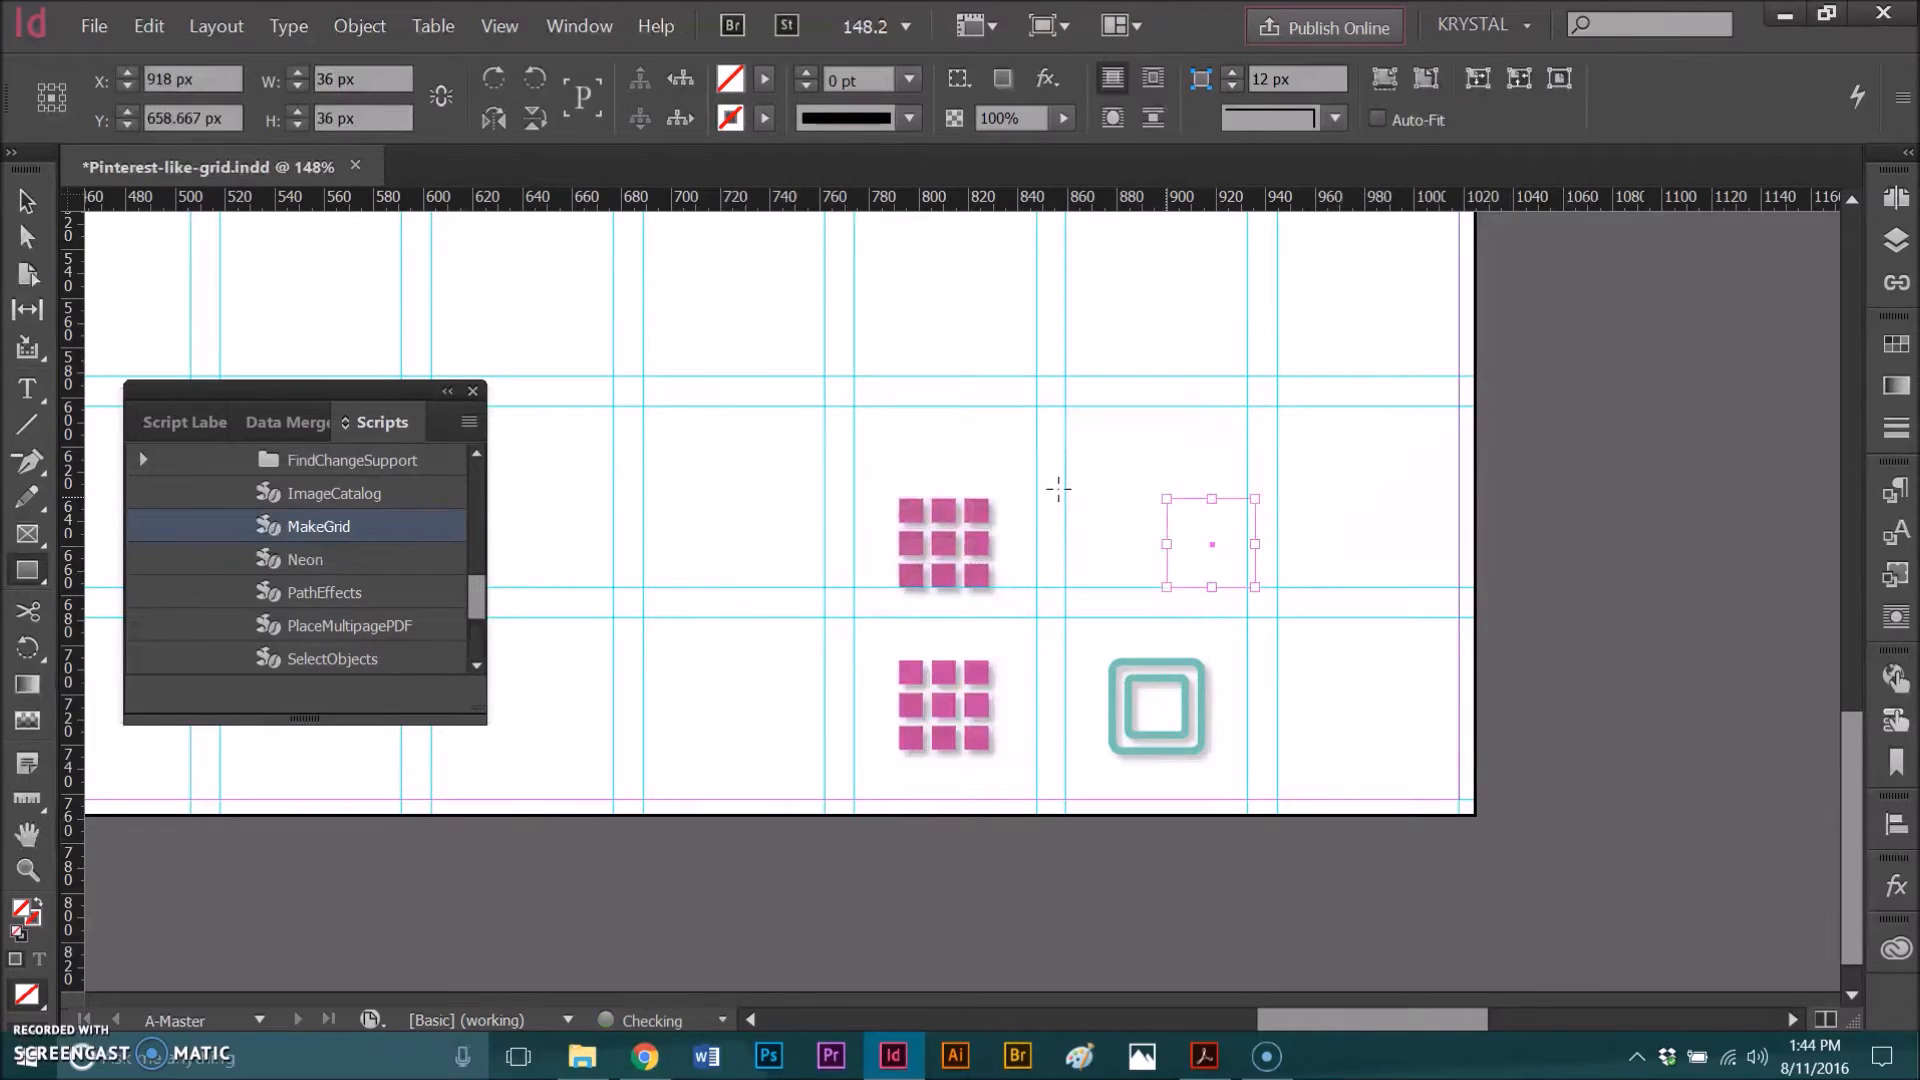
Step: Give the rectangle a C=55 M=0 Y=36 K=0 stroke with a 3 pt weight
click(30, 208)
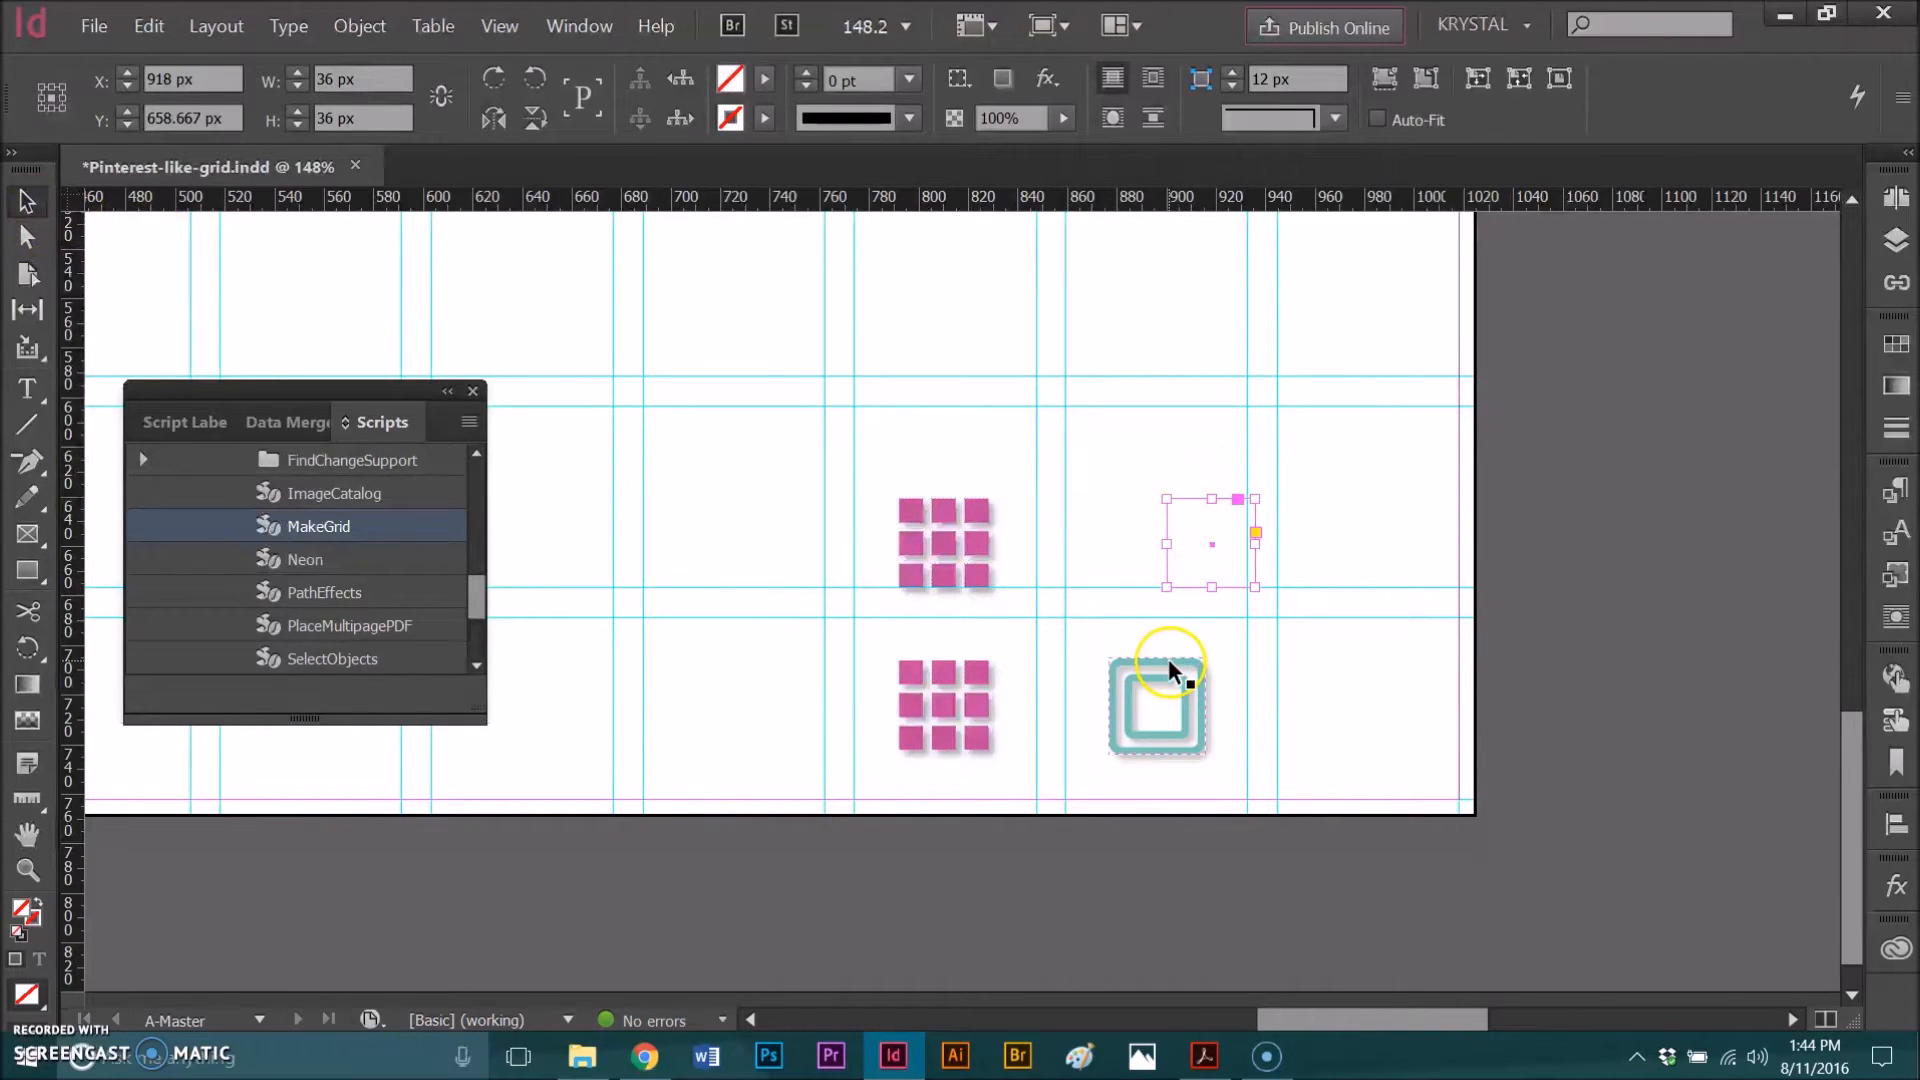
click(767, 117)
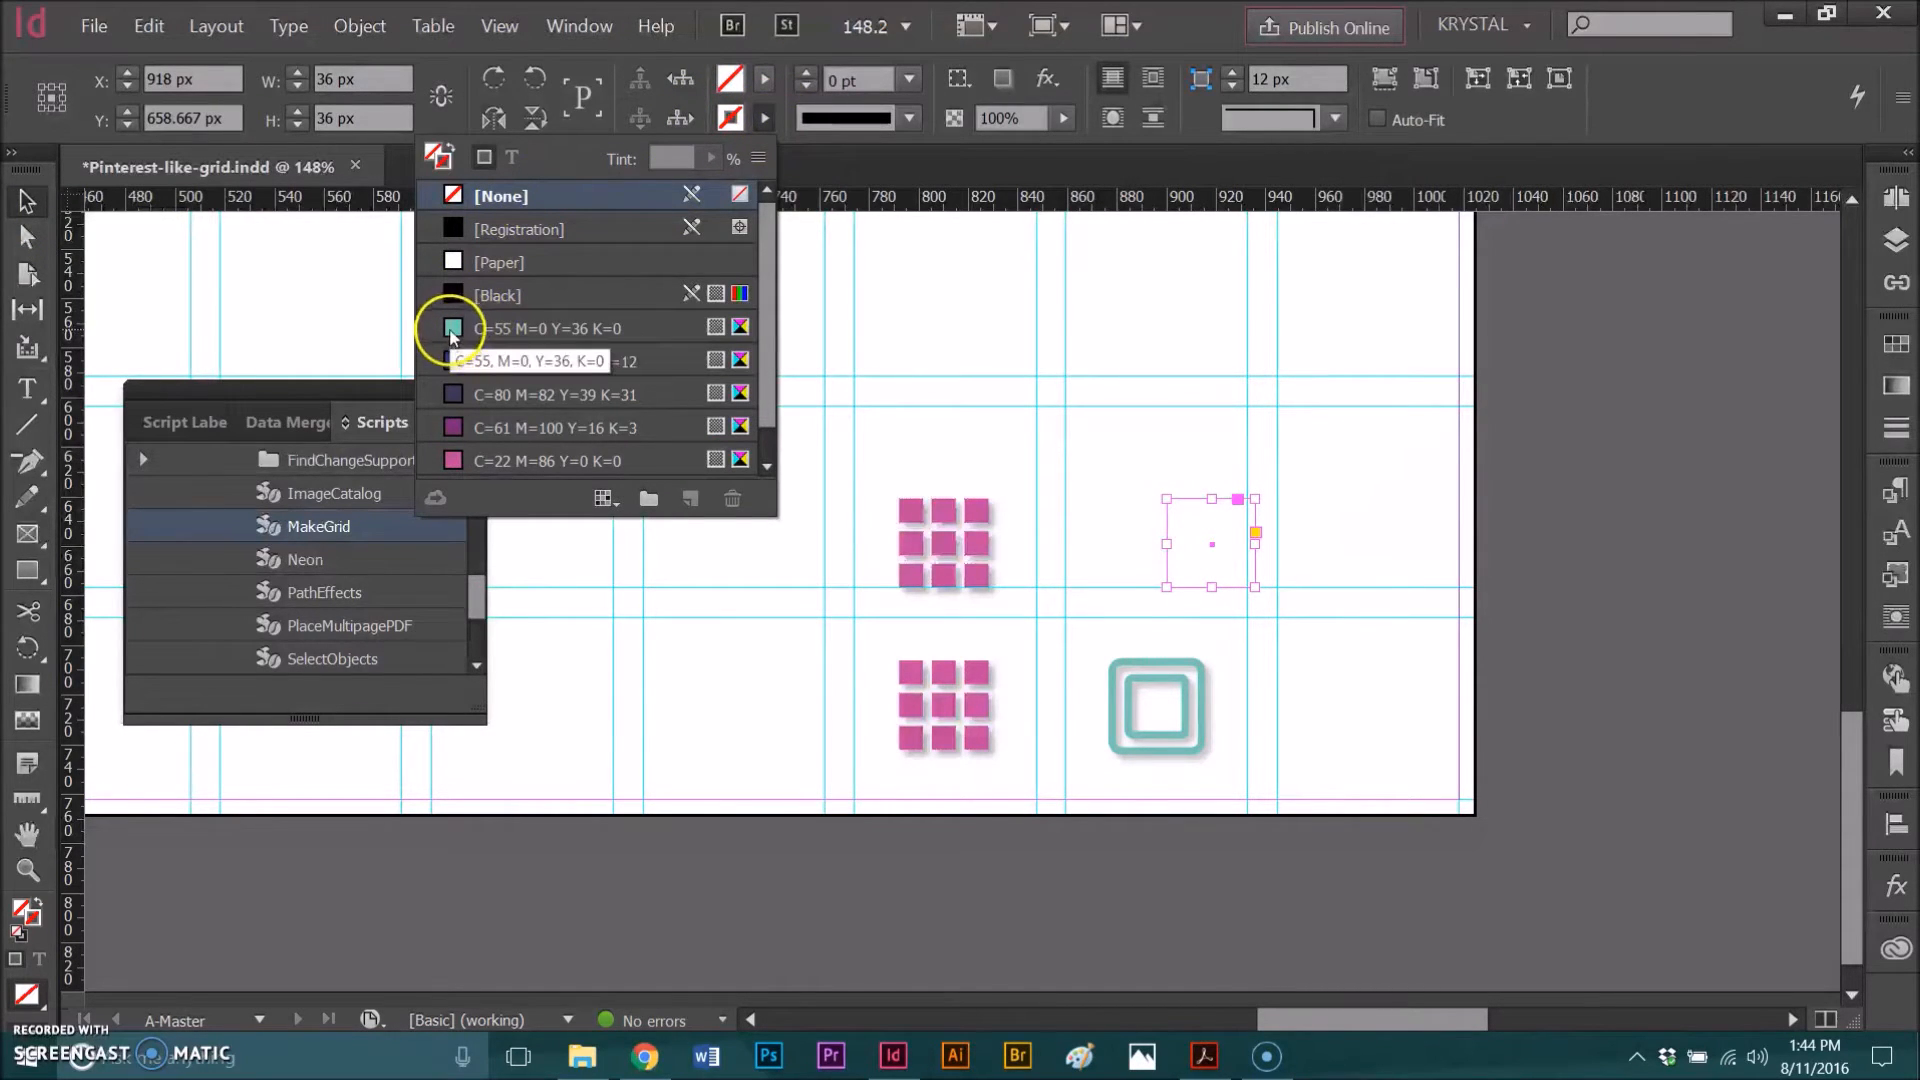
click(490, 338)
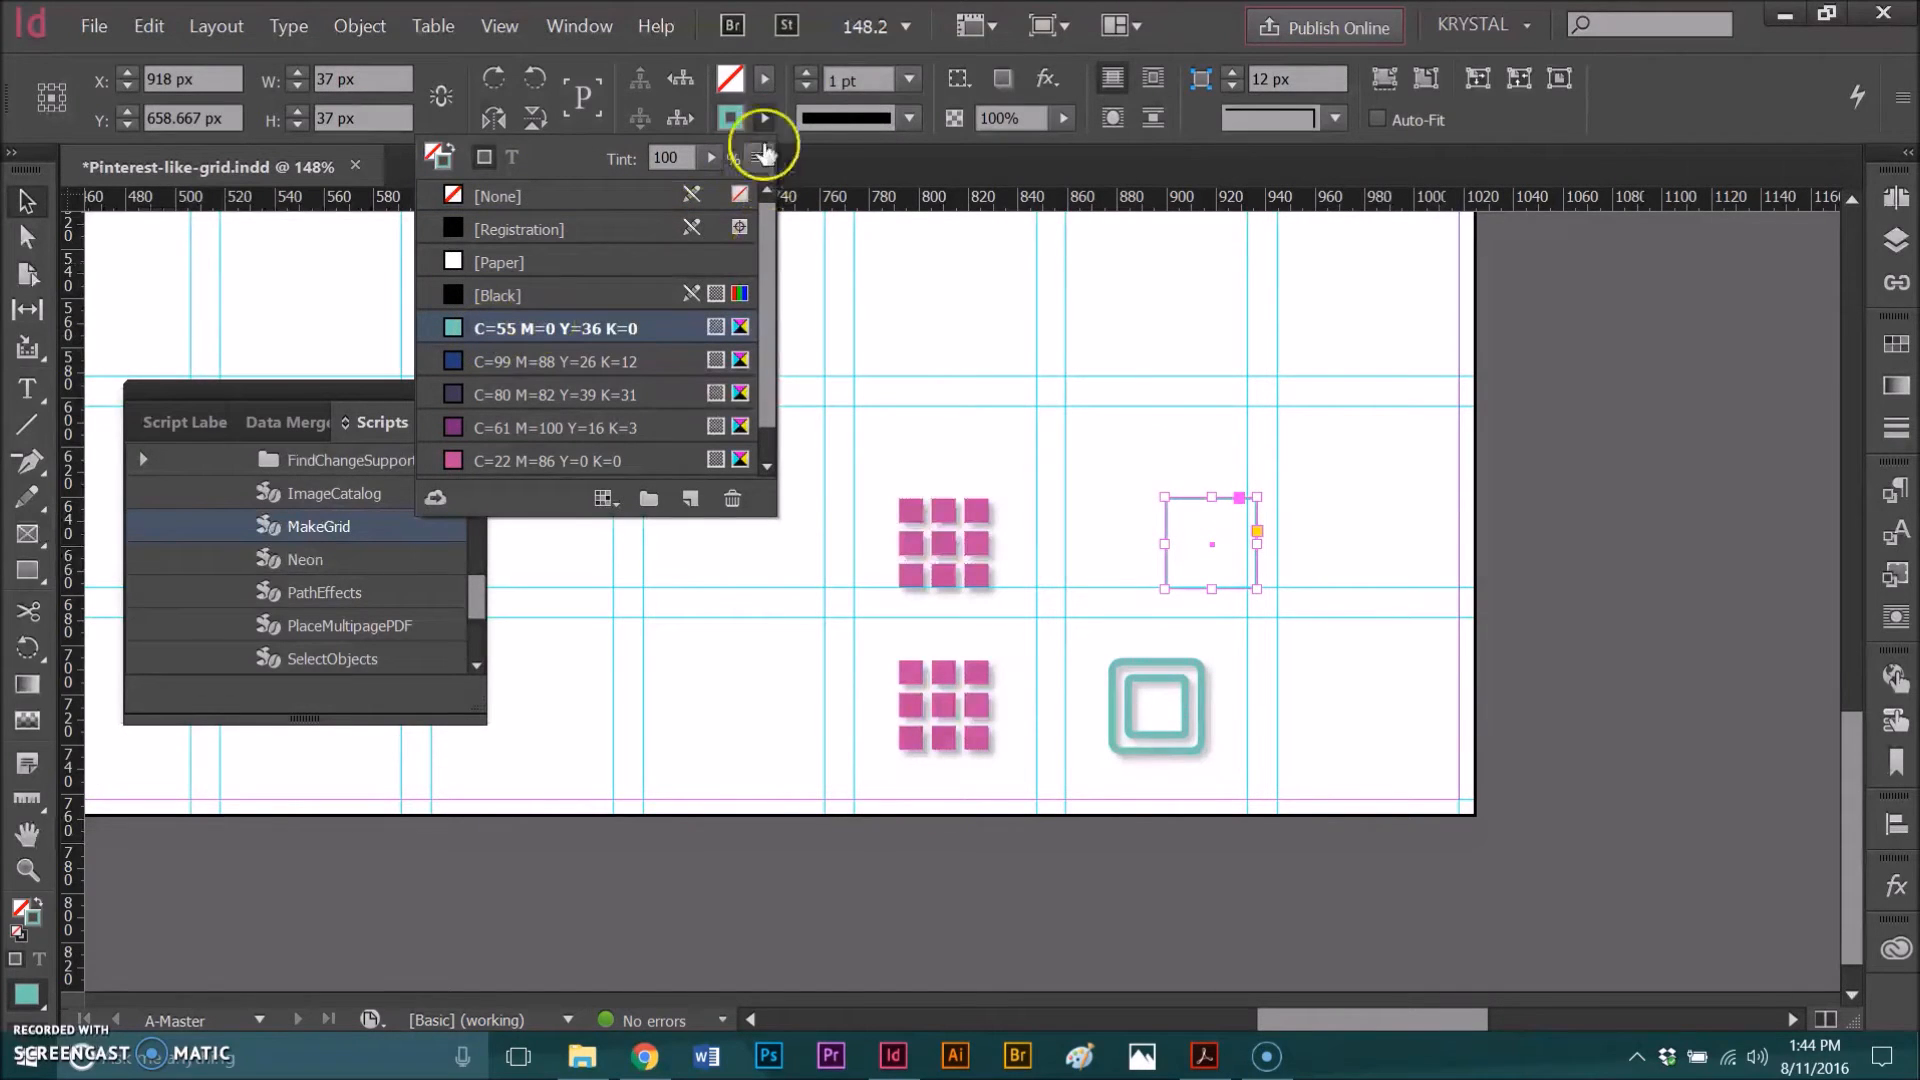
click(808, 78)
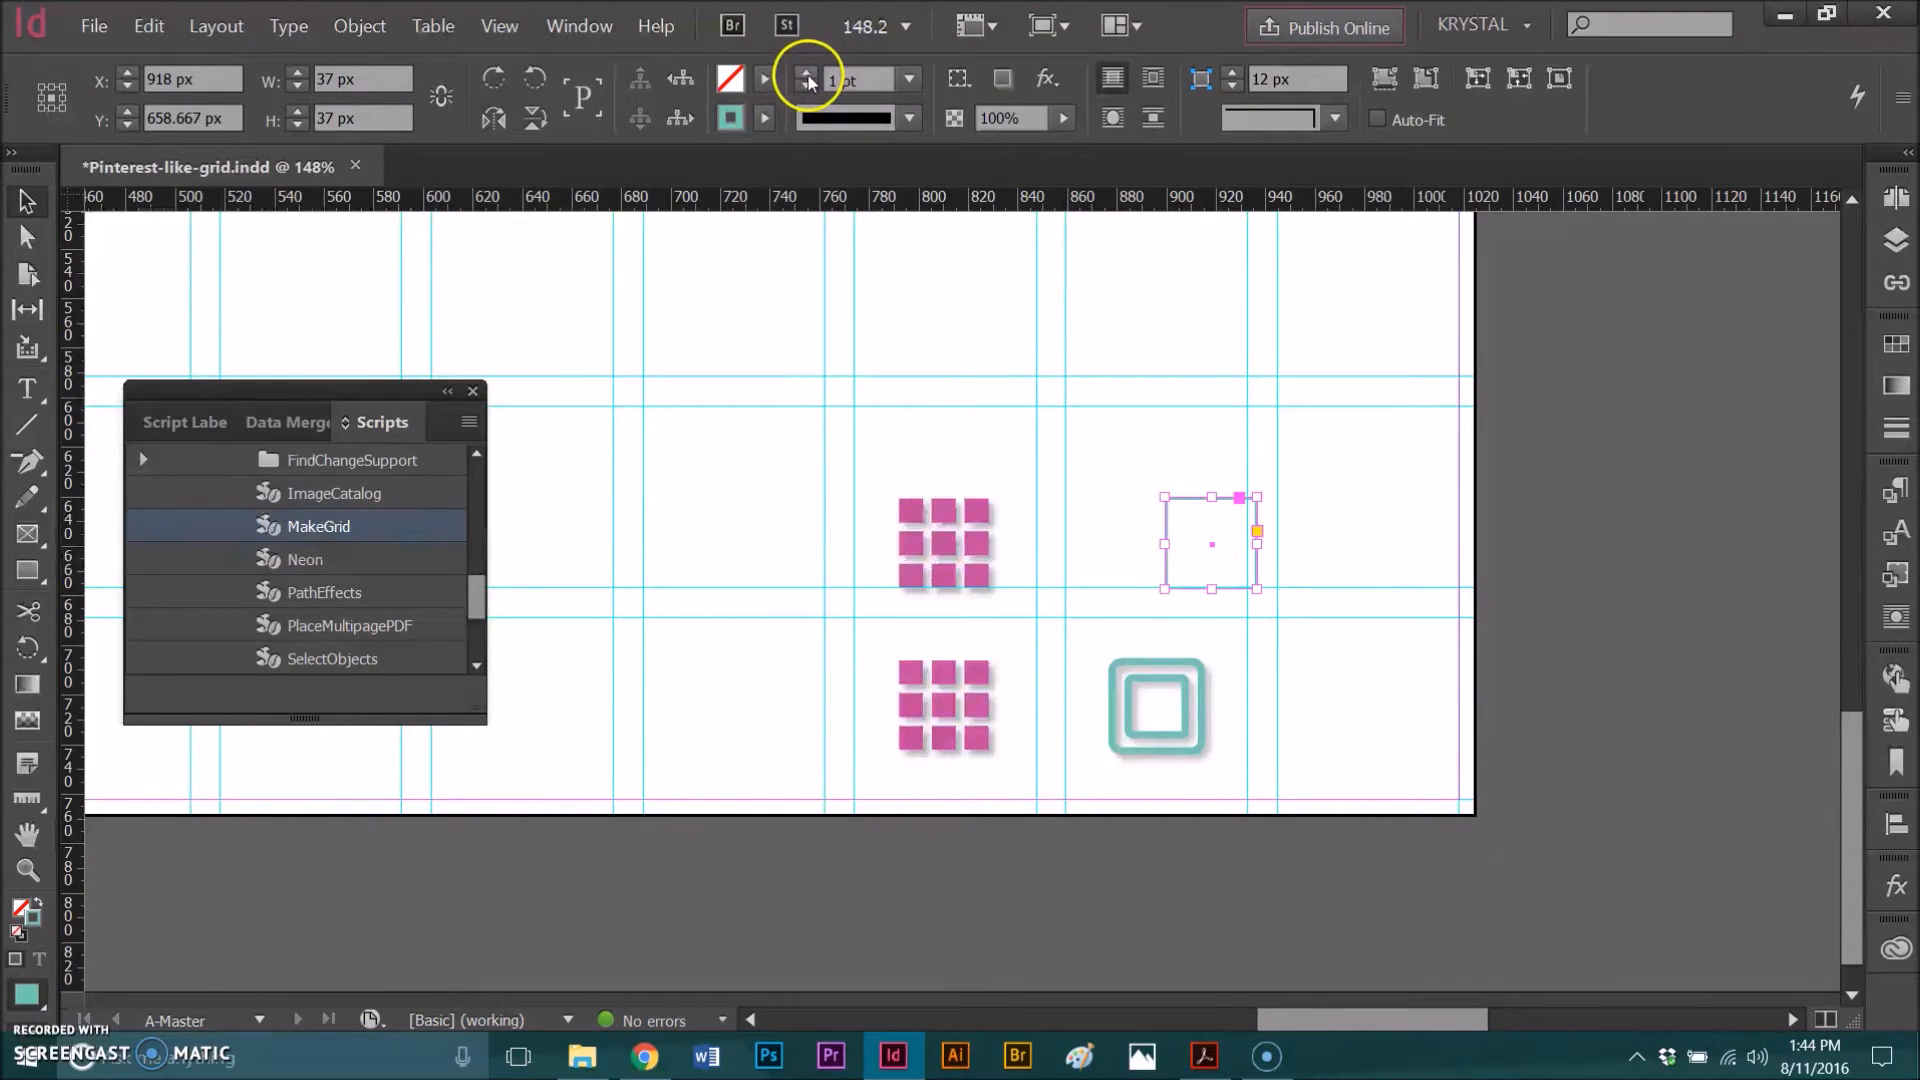
click(807, 73)
click(807, 73)
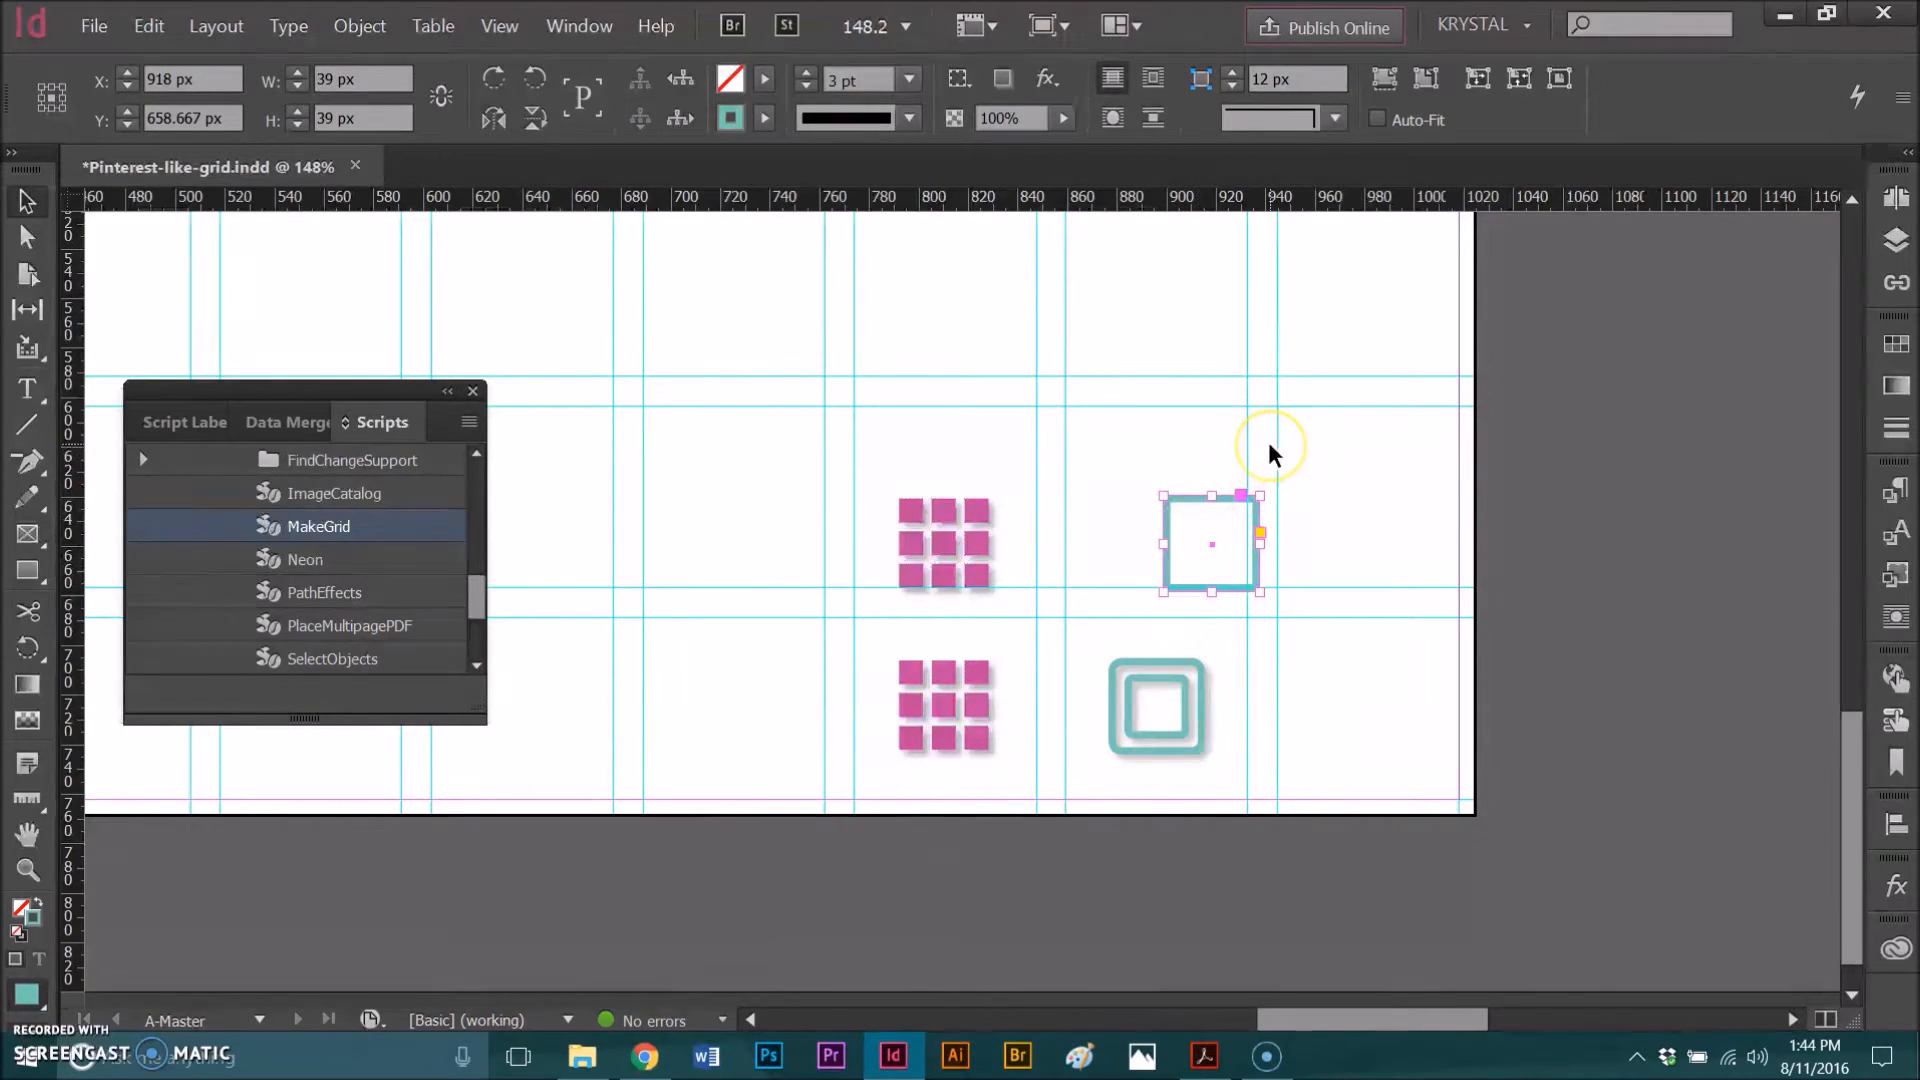
Step: Copy the rectangle and scale the copy down to about 25 px inside the original
key(ctrl+c)
click(1275, 509)
drag(1258, 497, 1214, 515)
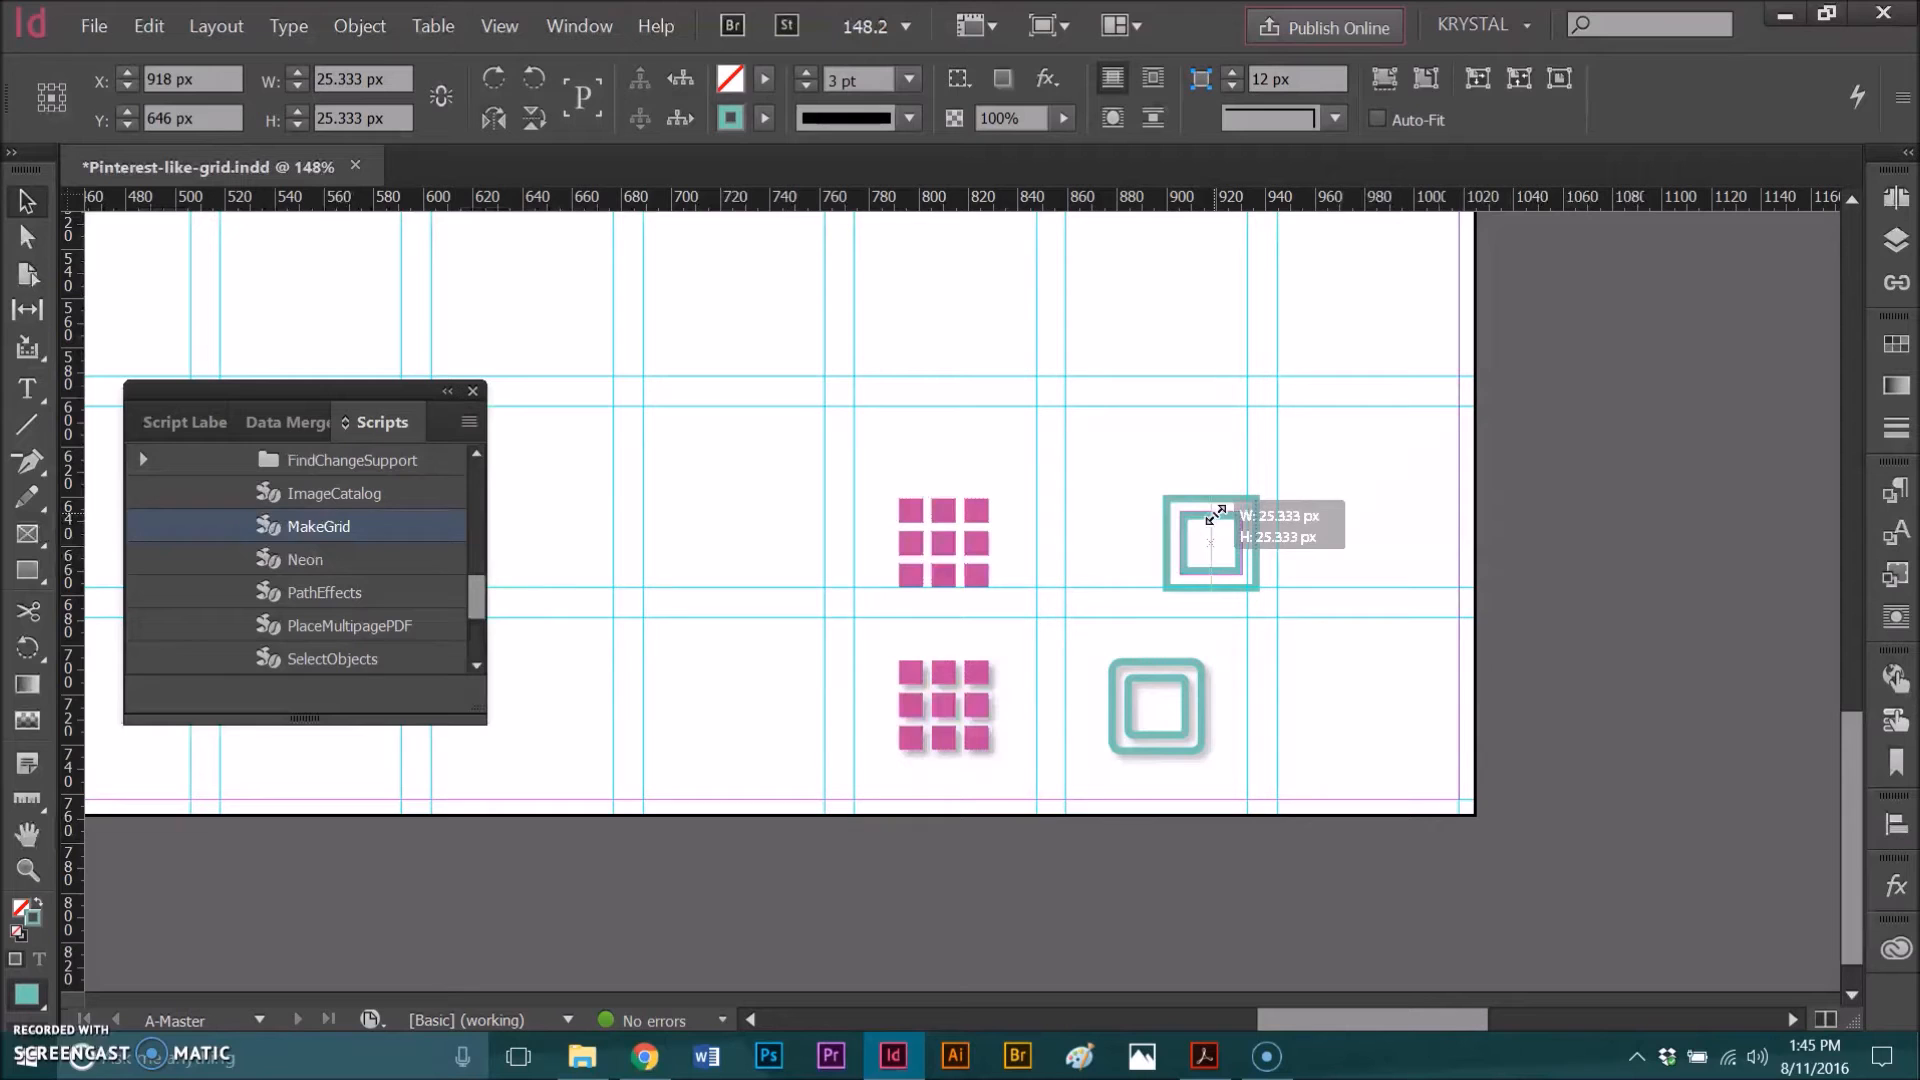
drag(1216, 513, 1215, 514)
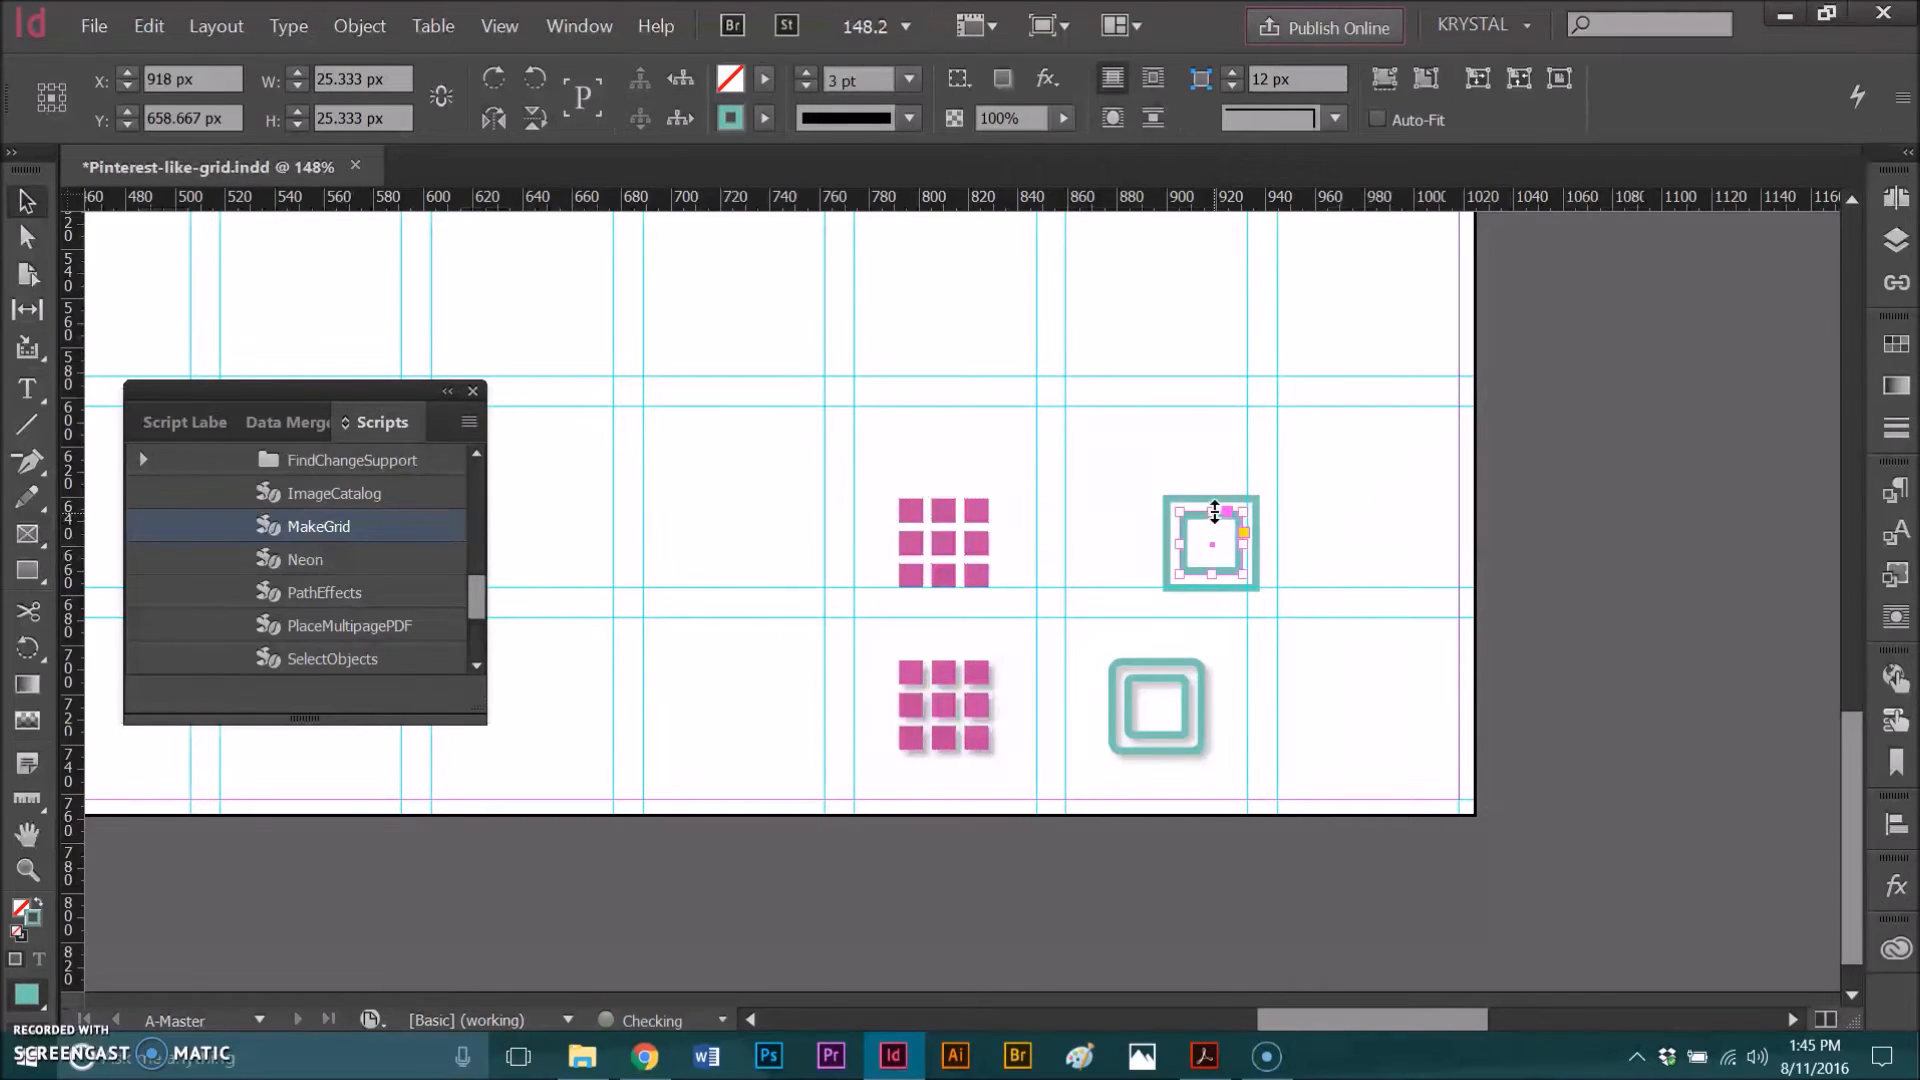
click(1248, 517)
click(1248, 517)
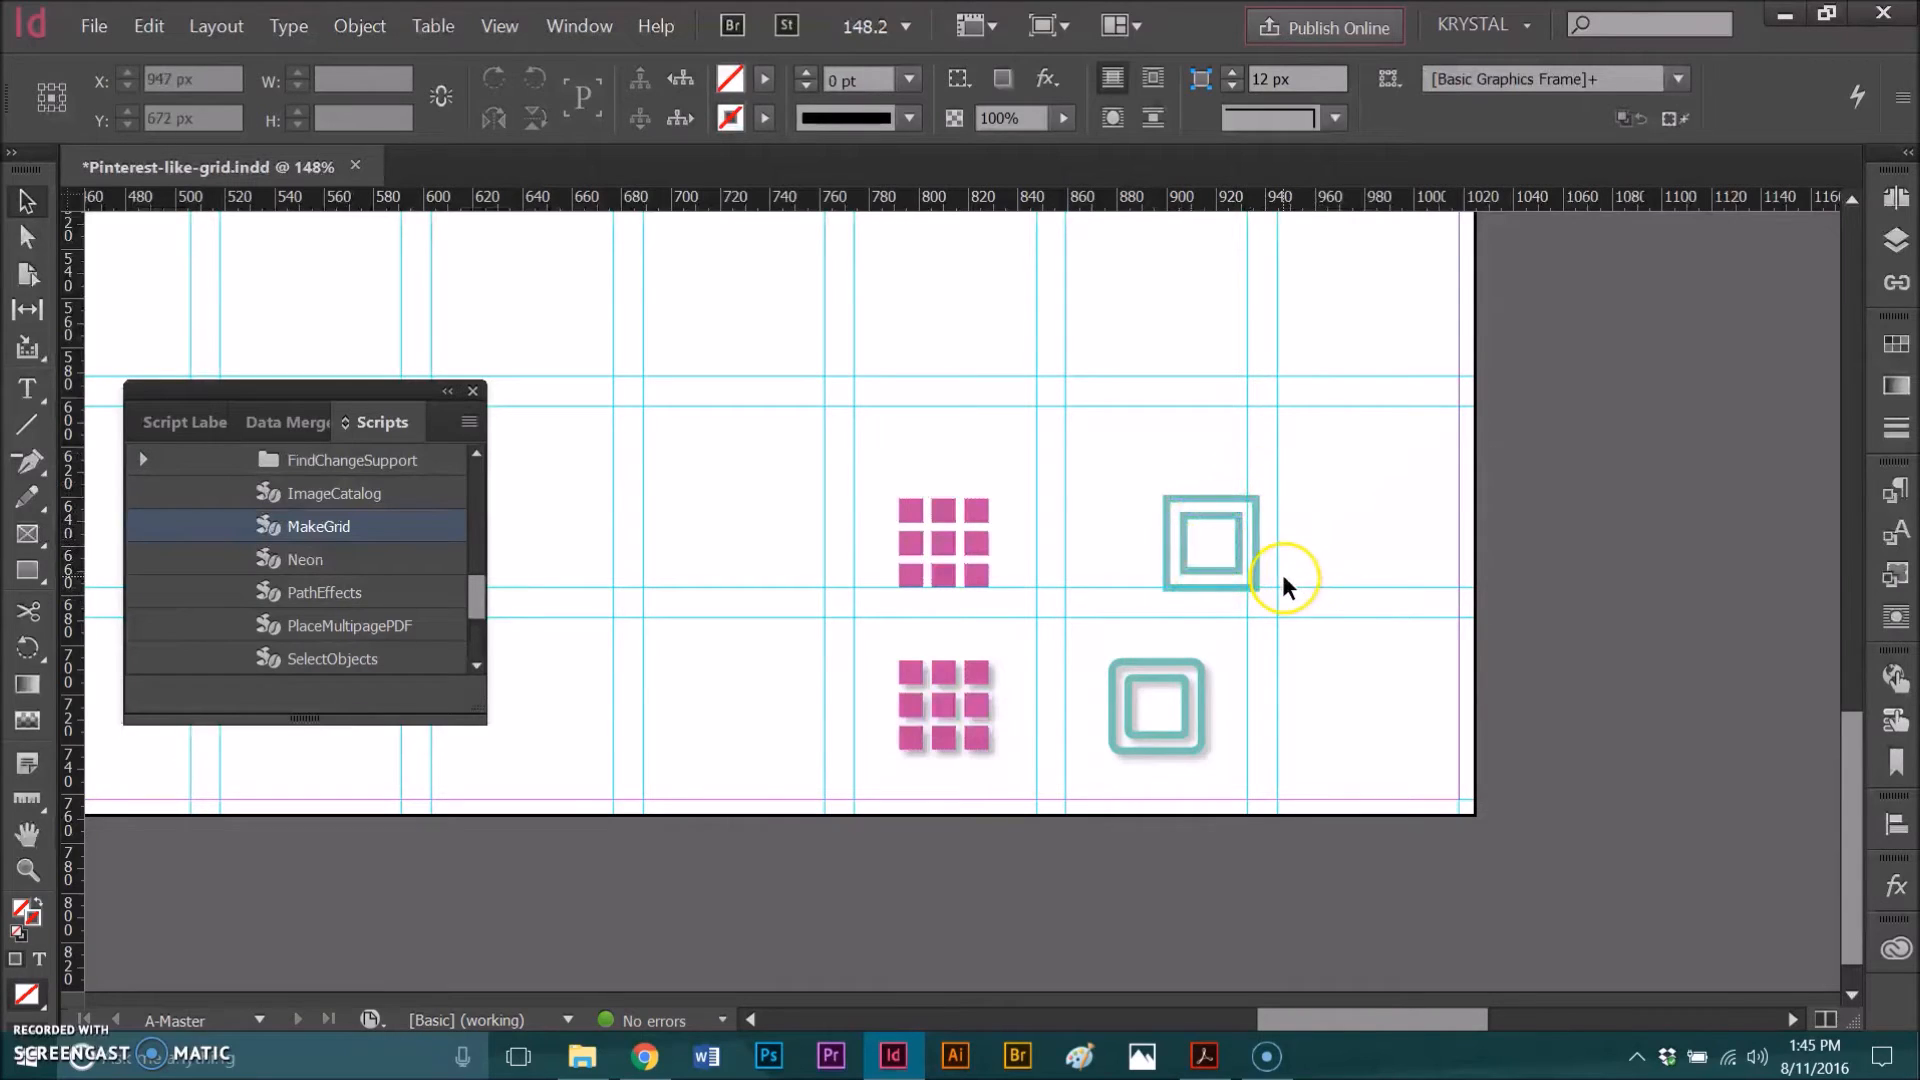
Step: Give both squares Rounded corners with a 5 px radius, and set the inner square's radius to 2 px
drag(1144, 480, 1286, 592)
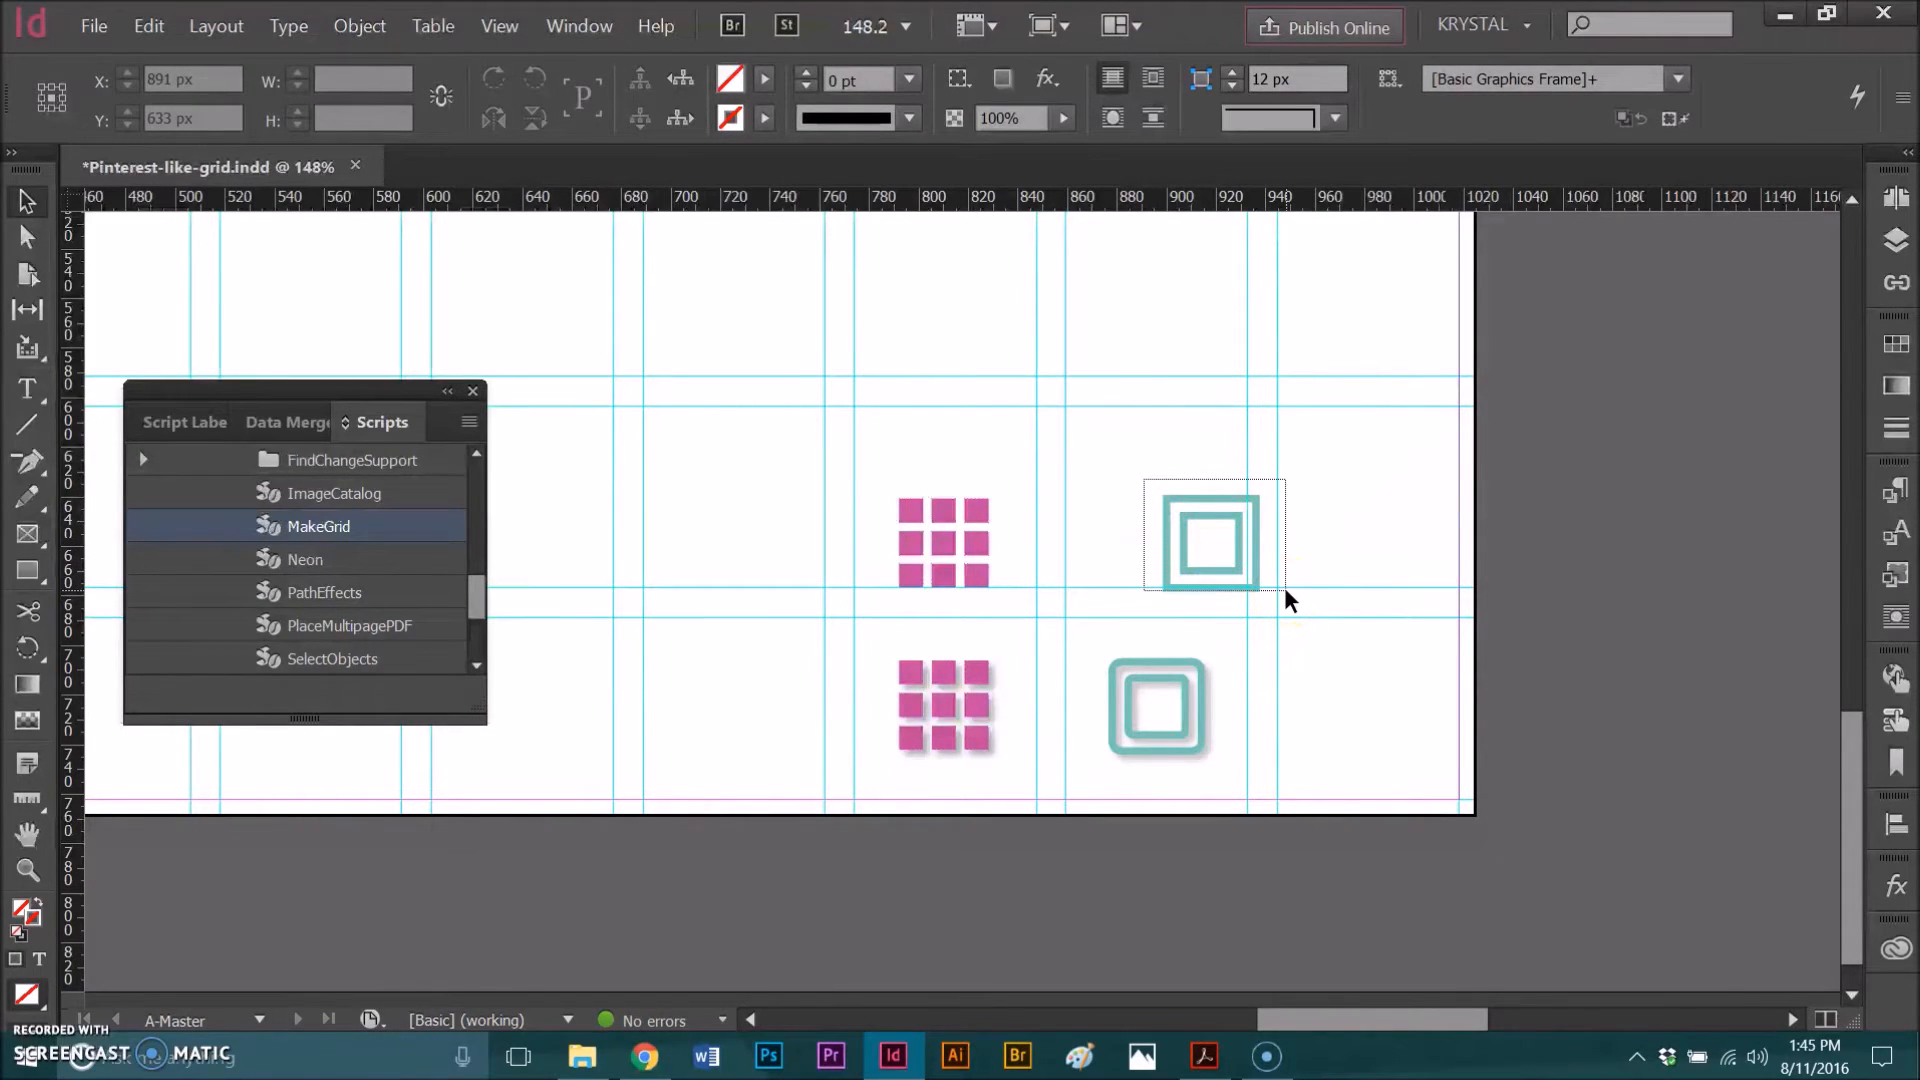
drag(1286, 598, 1285, 600)
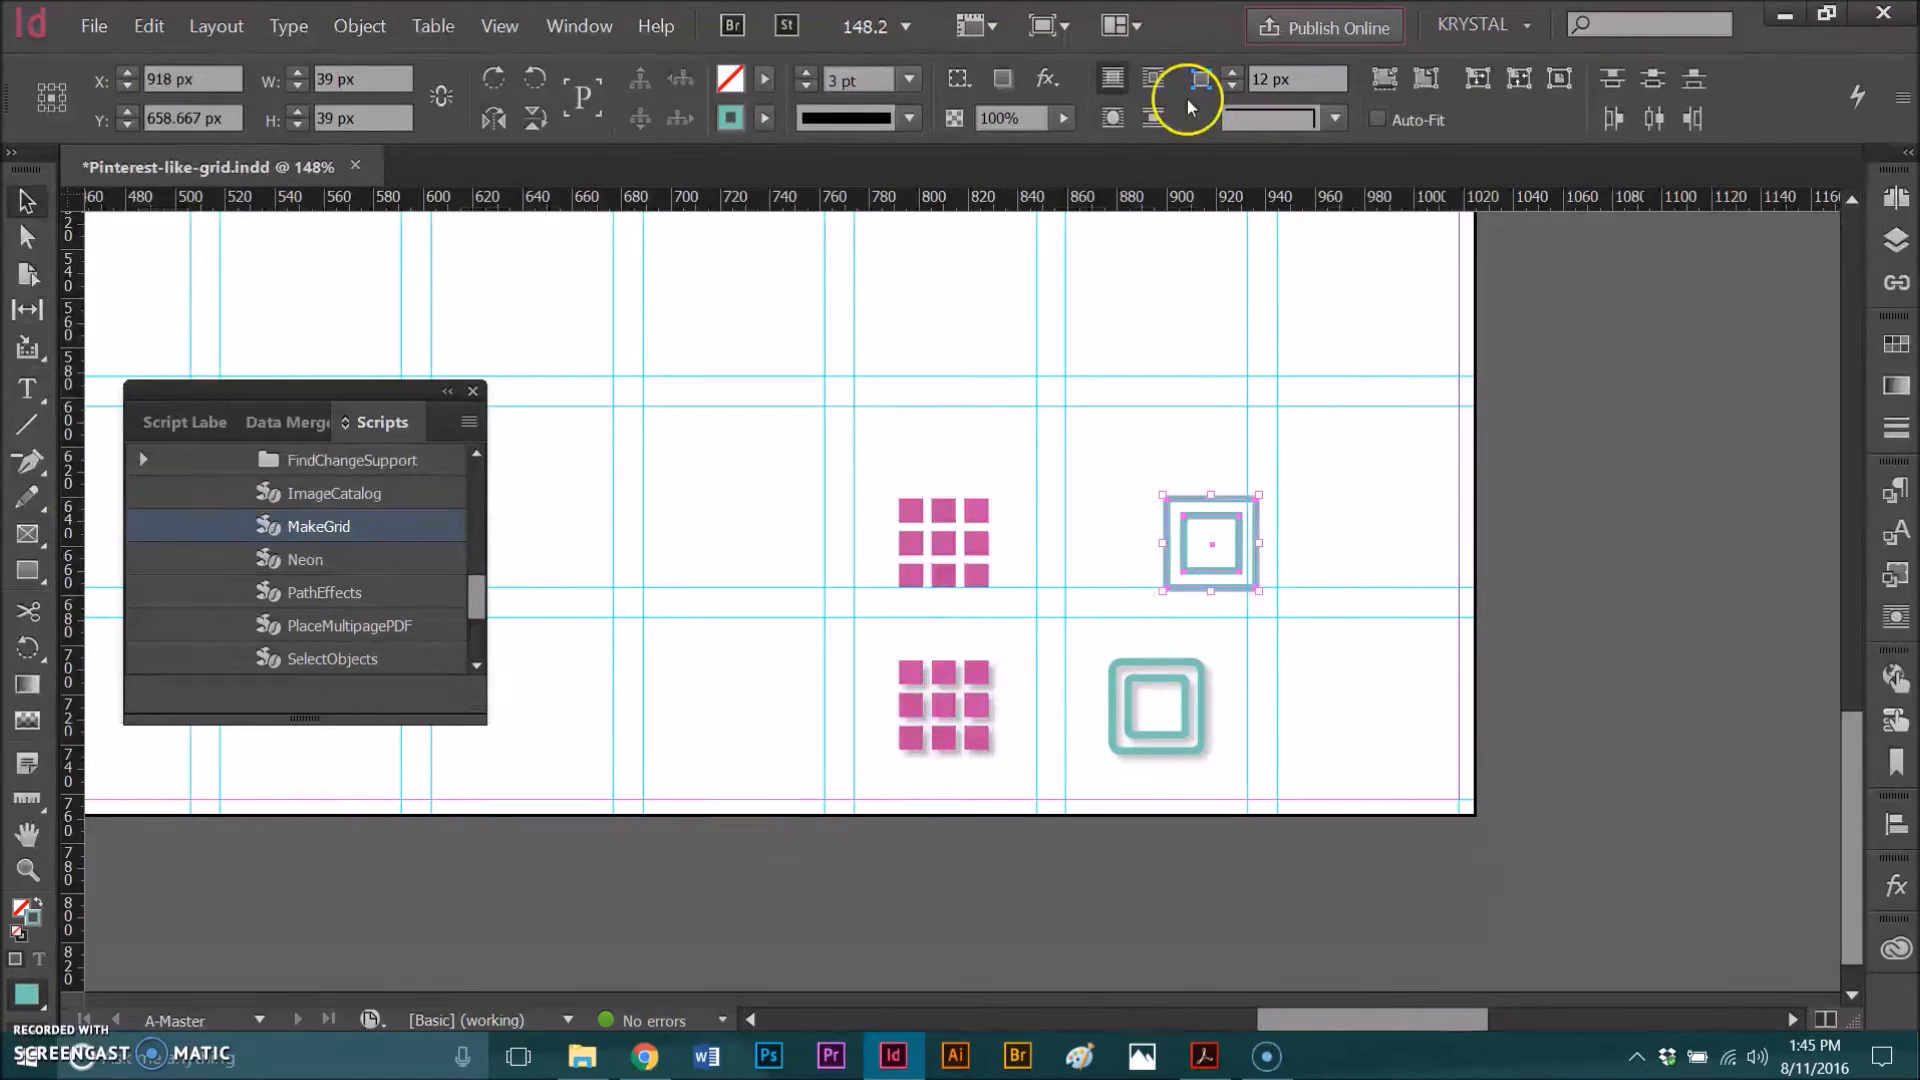
click(1336, 120)
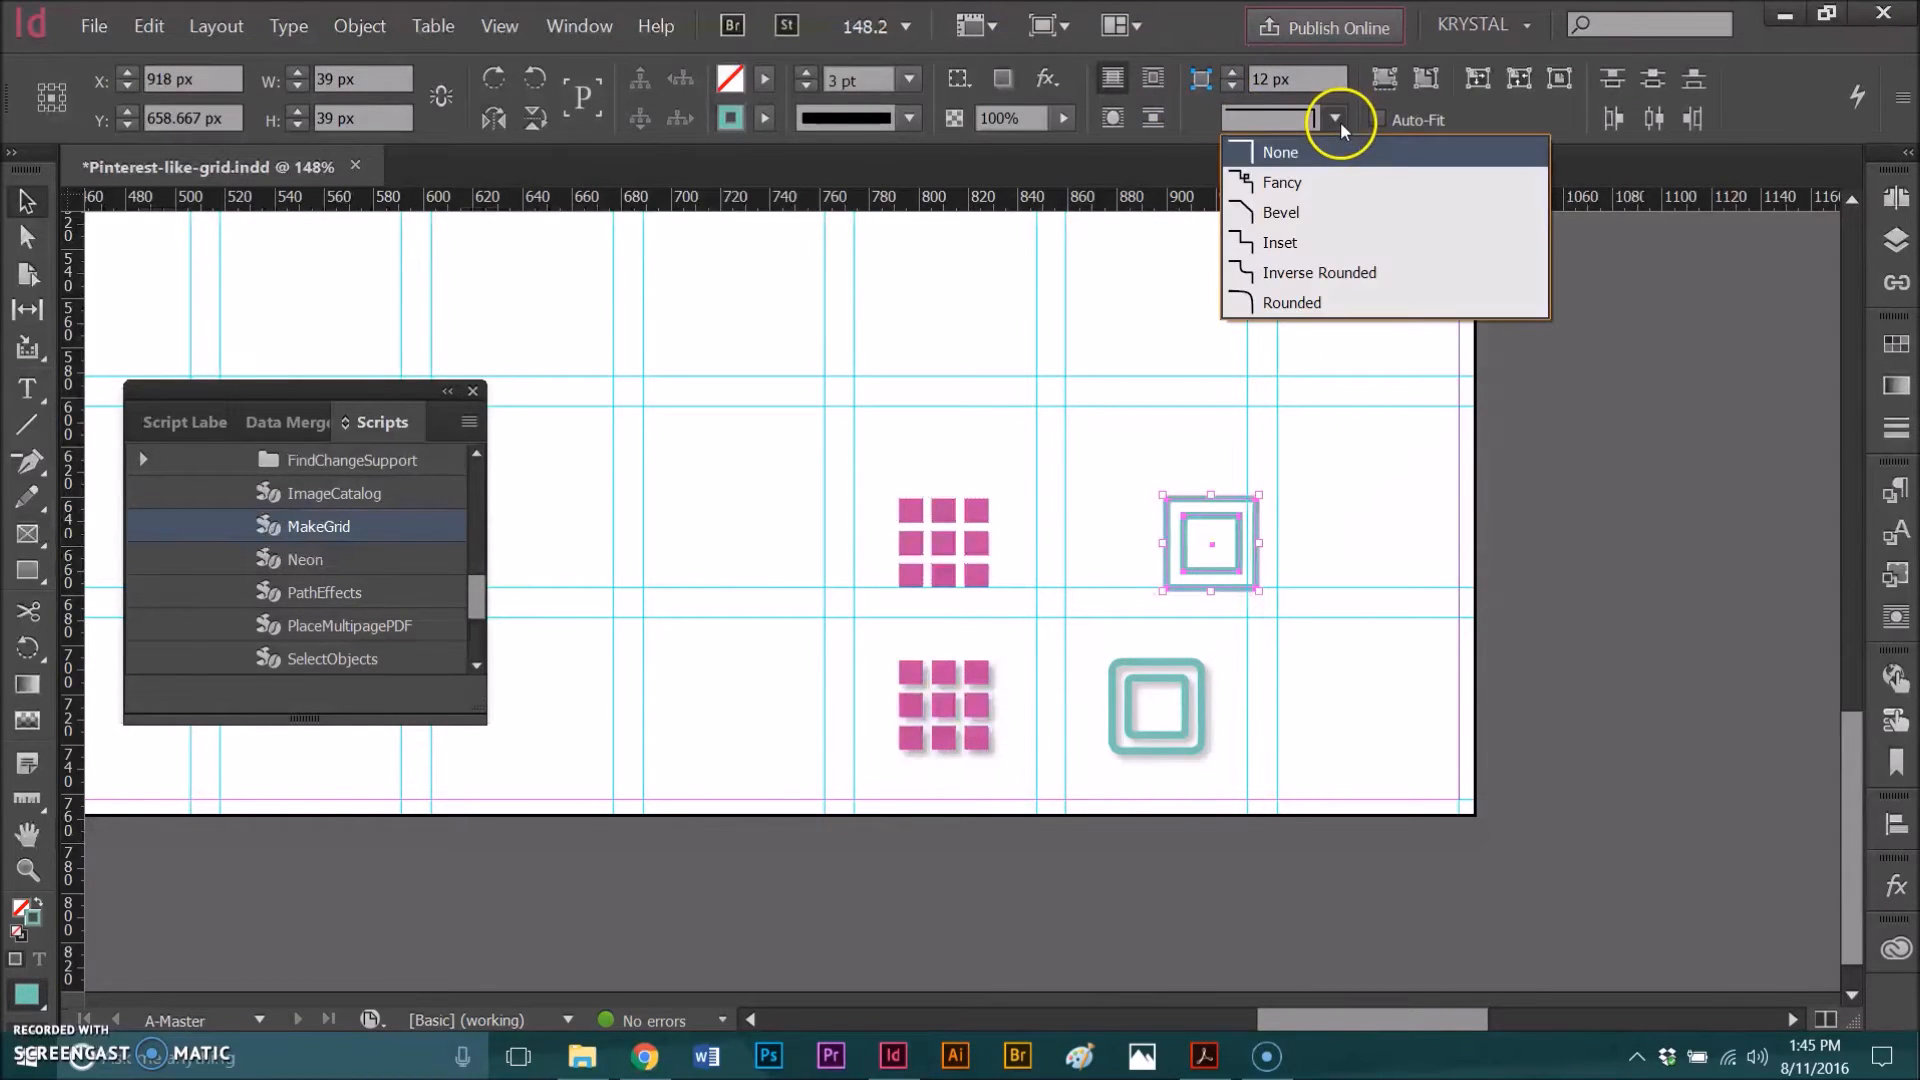
click(1287, 314)
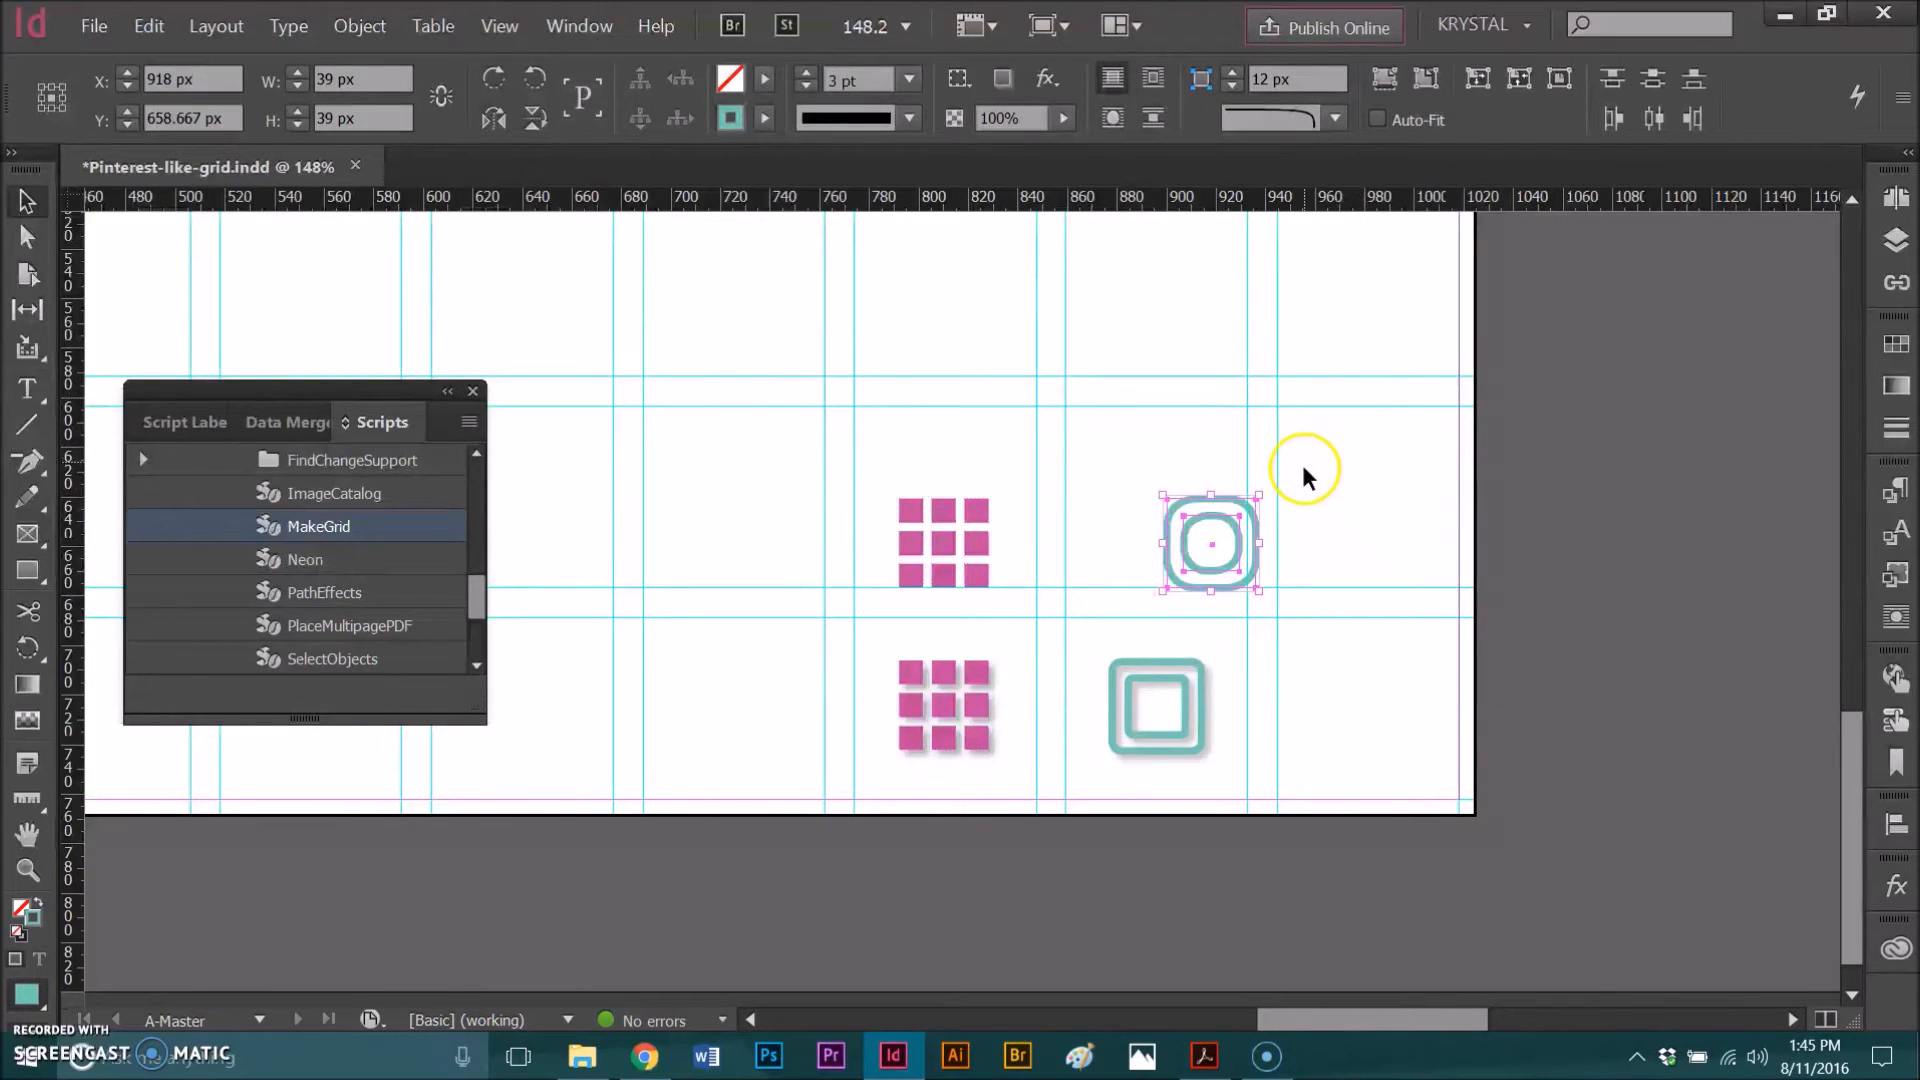
click(1235, 86)
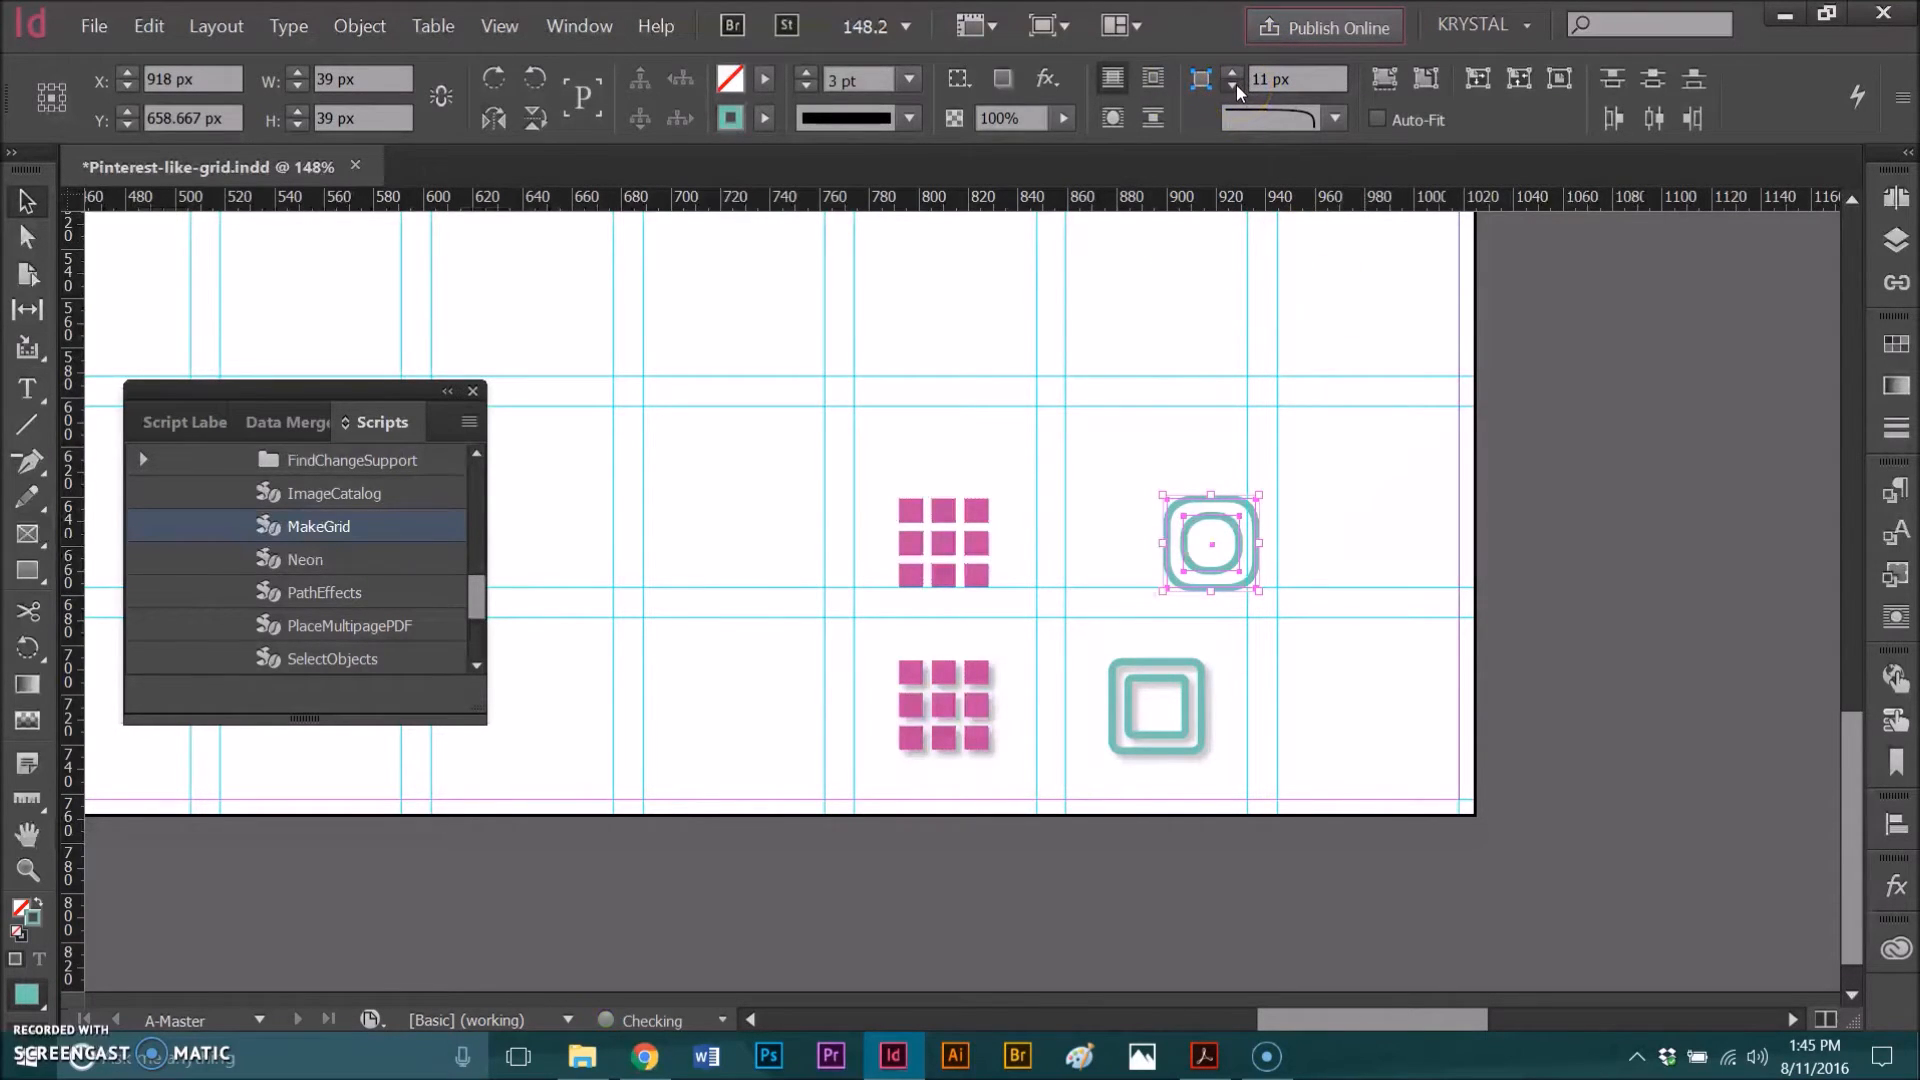
click(1236, 88)
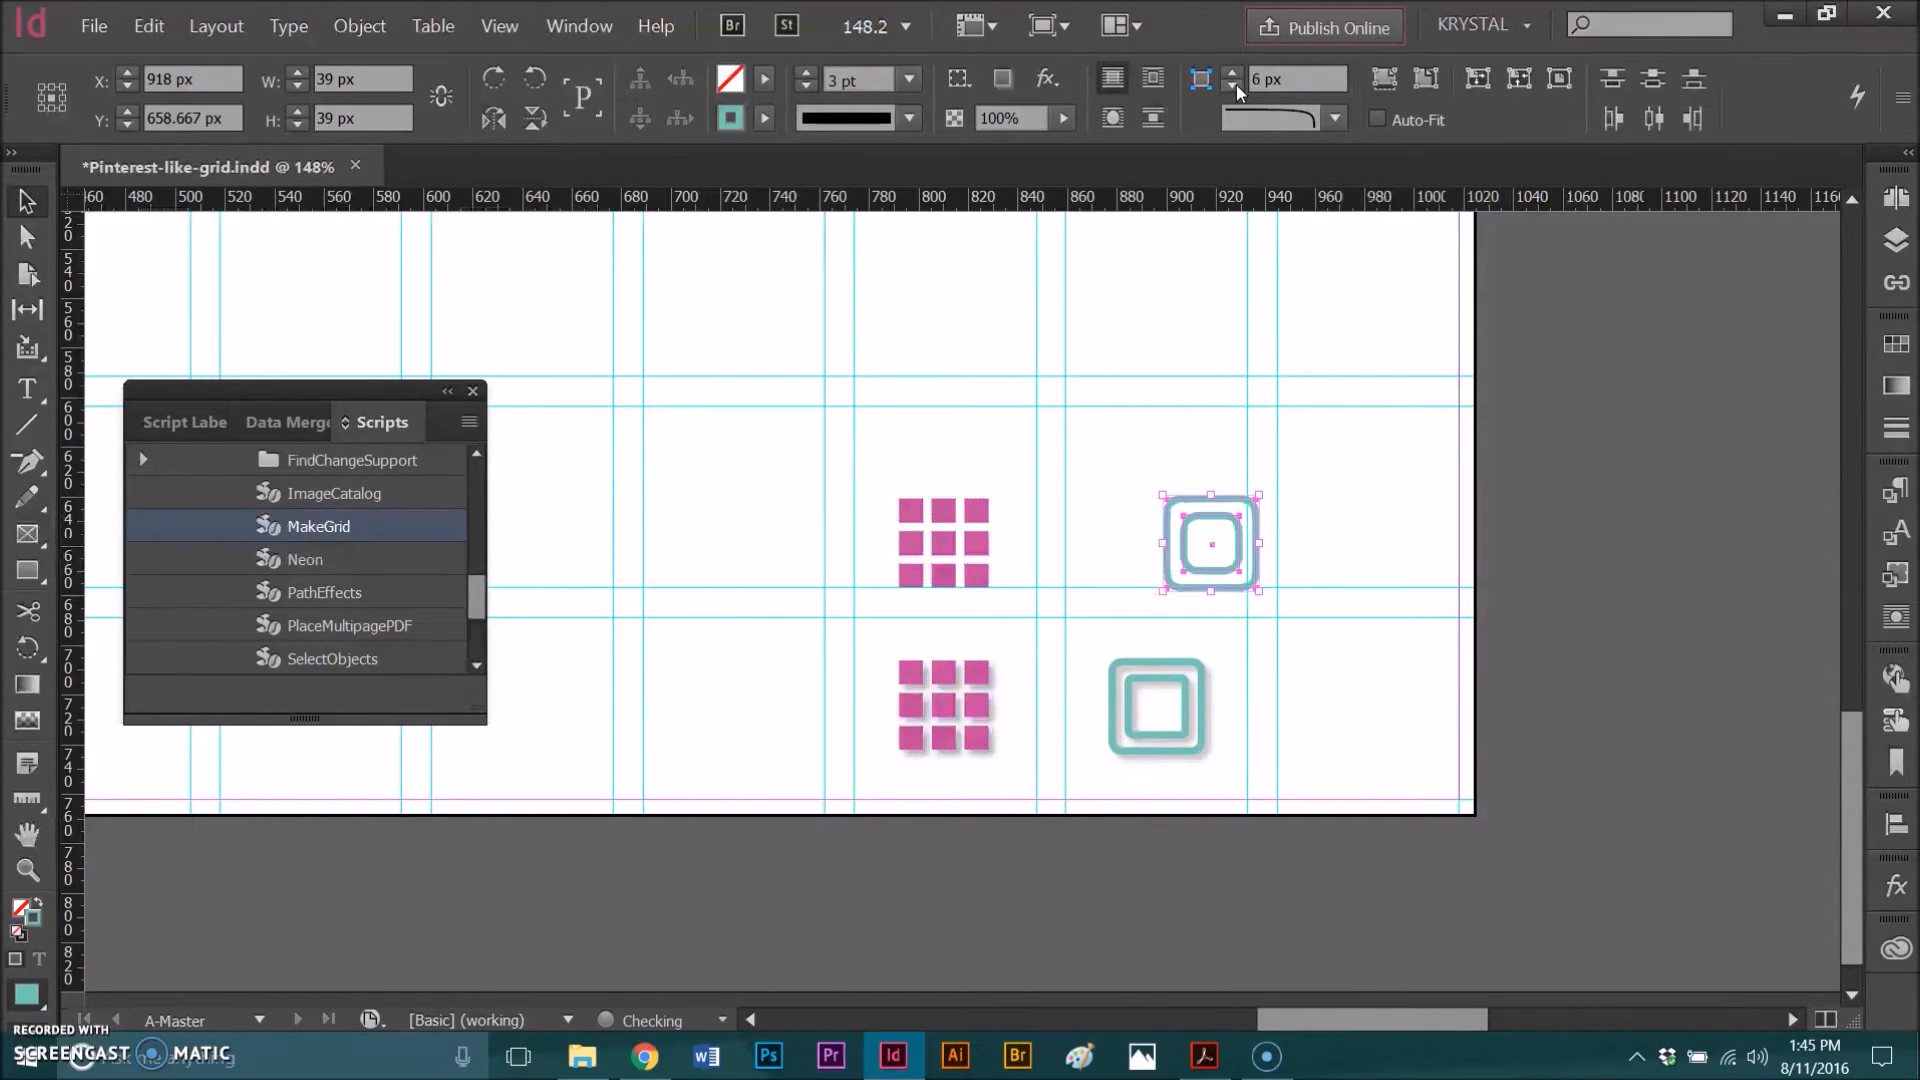
click(1236, 88)
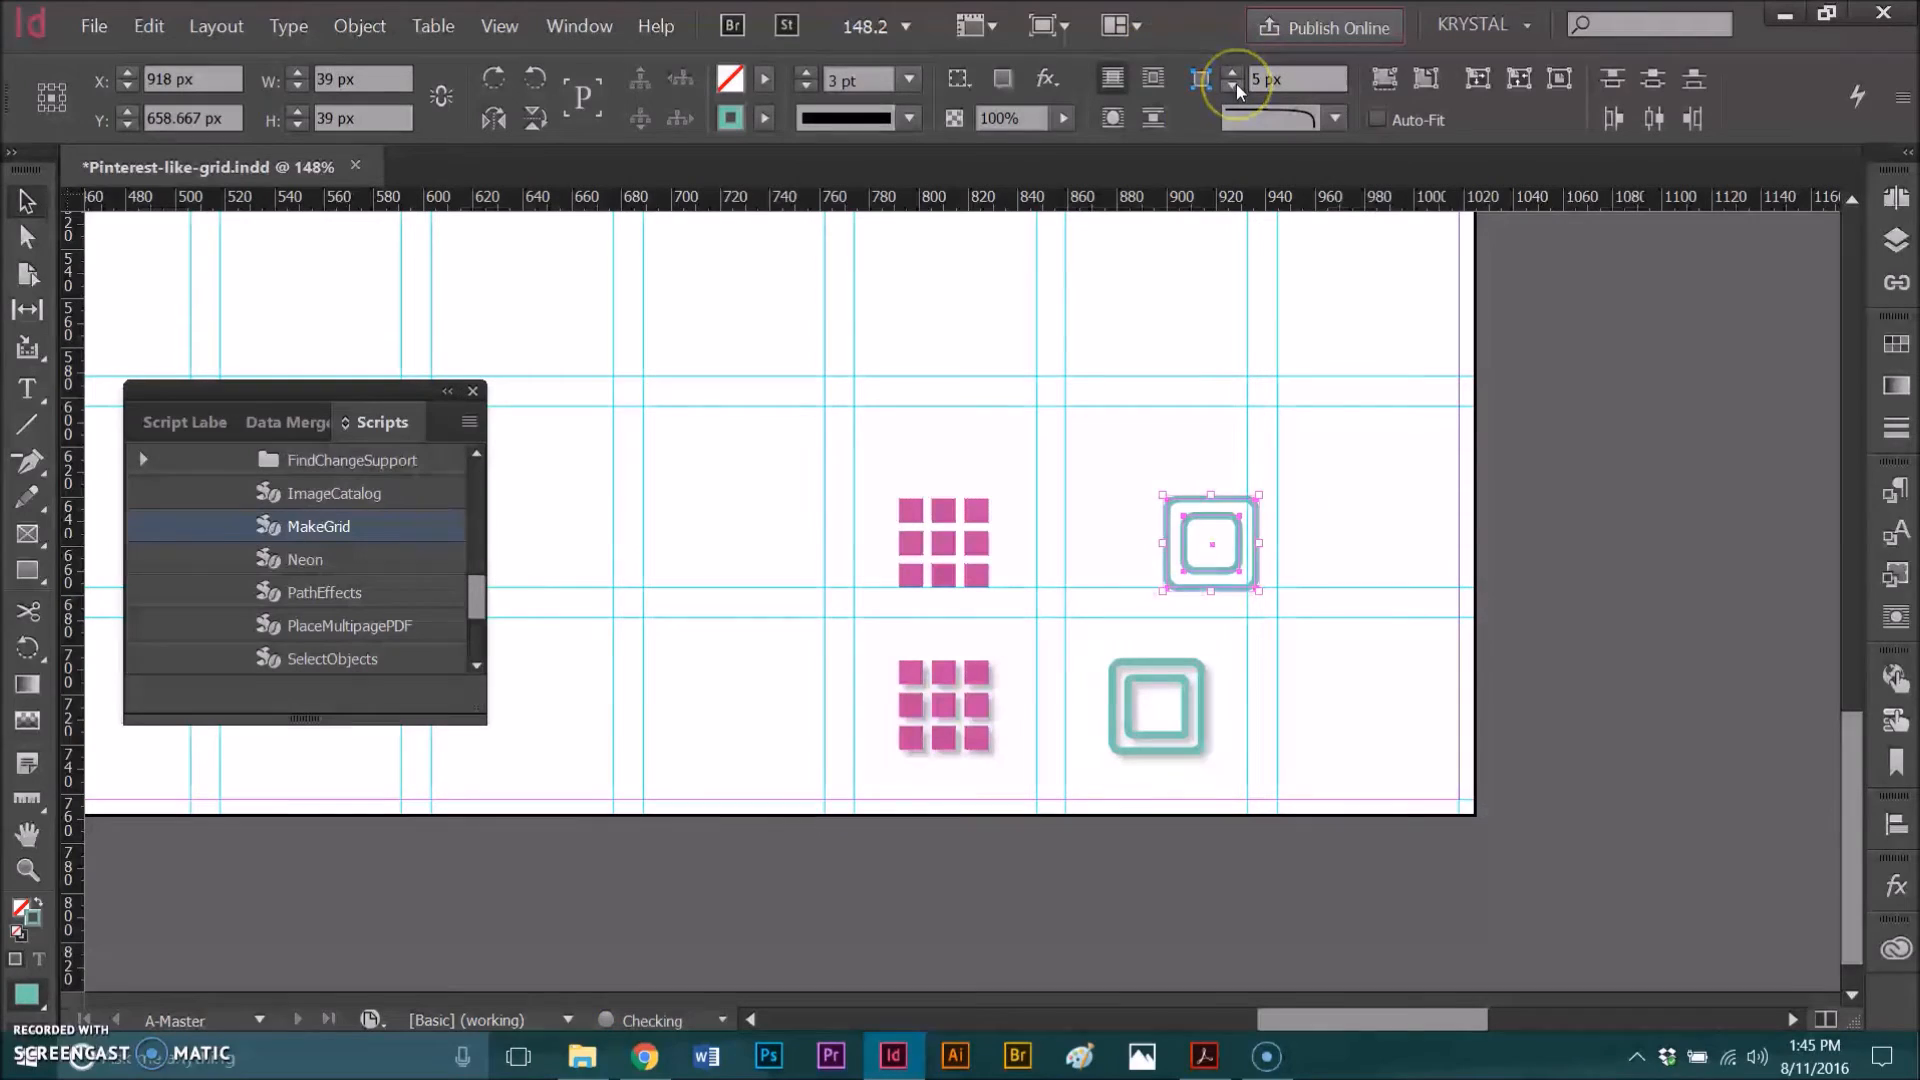
click(1368, 552)
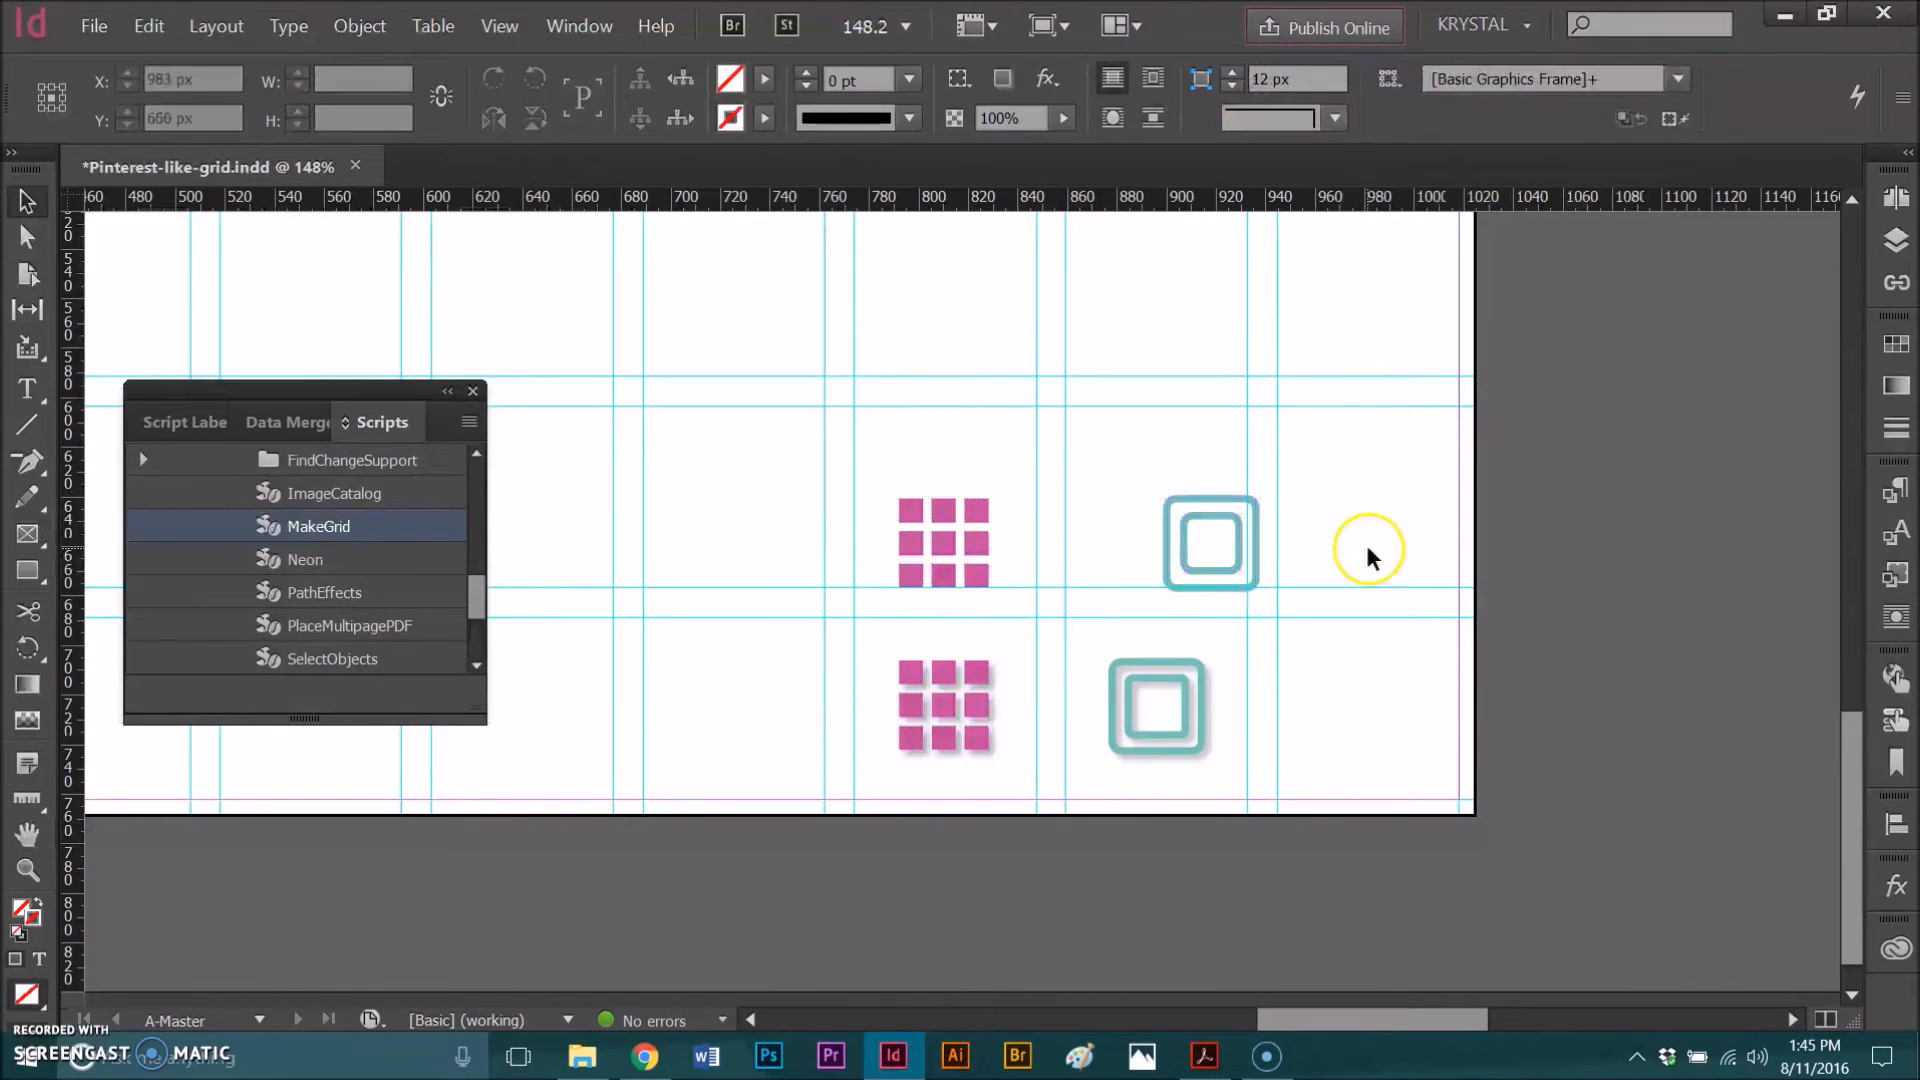
click(1217, 531)
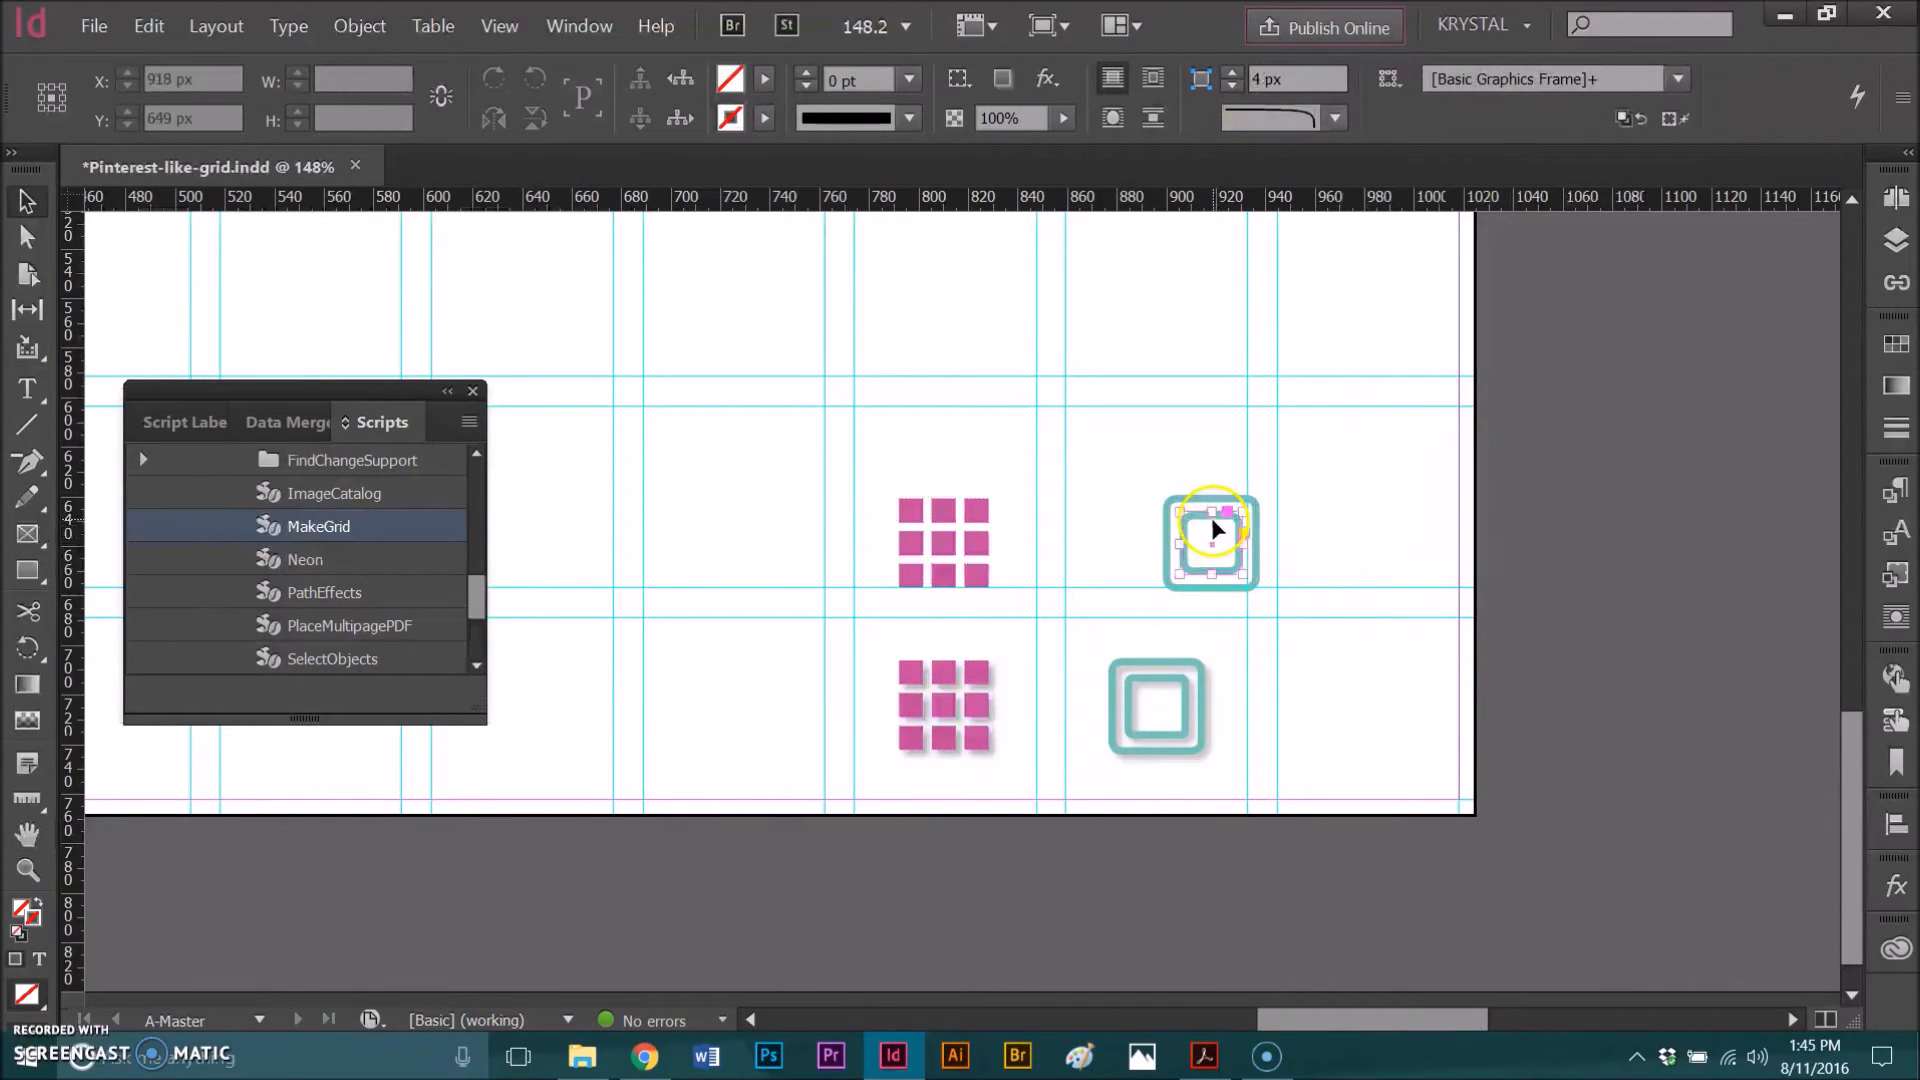
click(1231, 90)
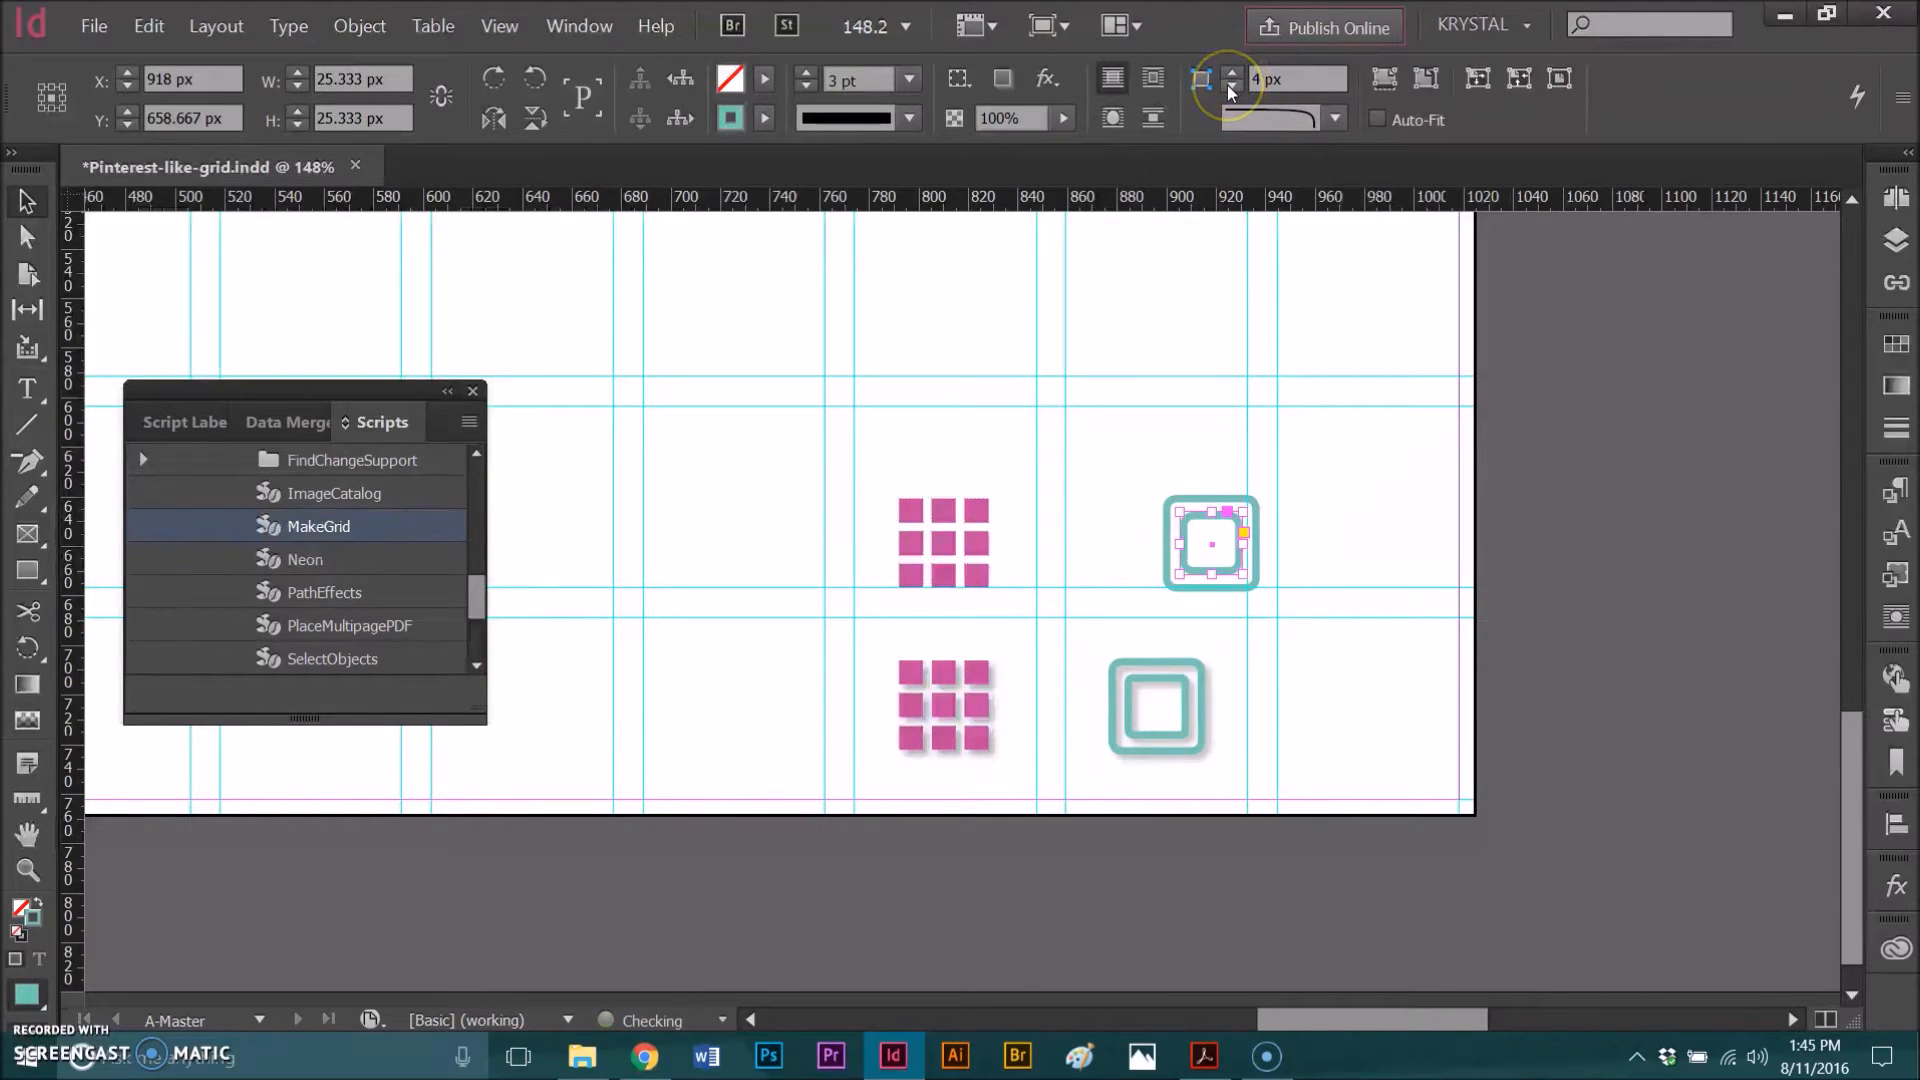
Step: Select both teal squares and move them left, closer to the pink grid icon
click(1318, 418)
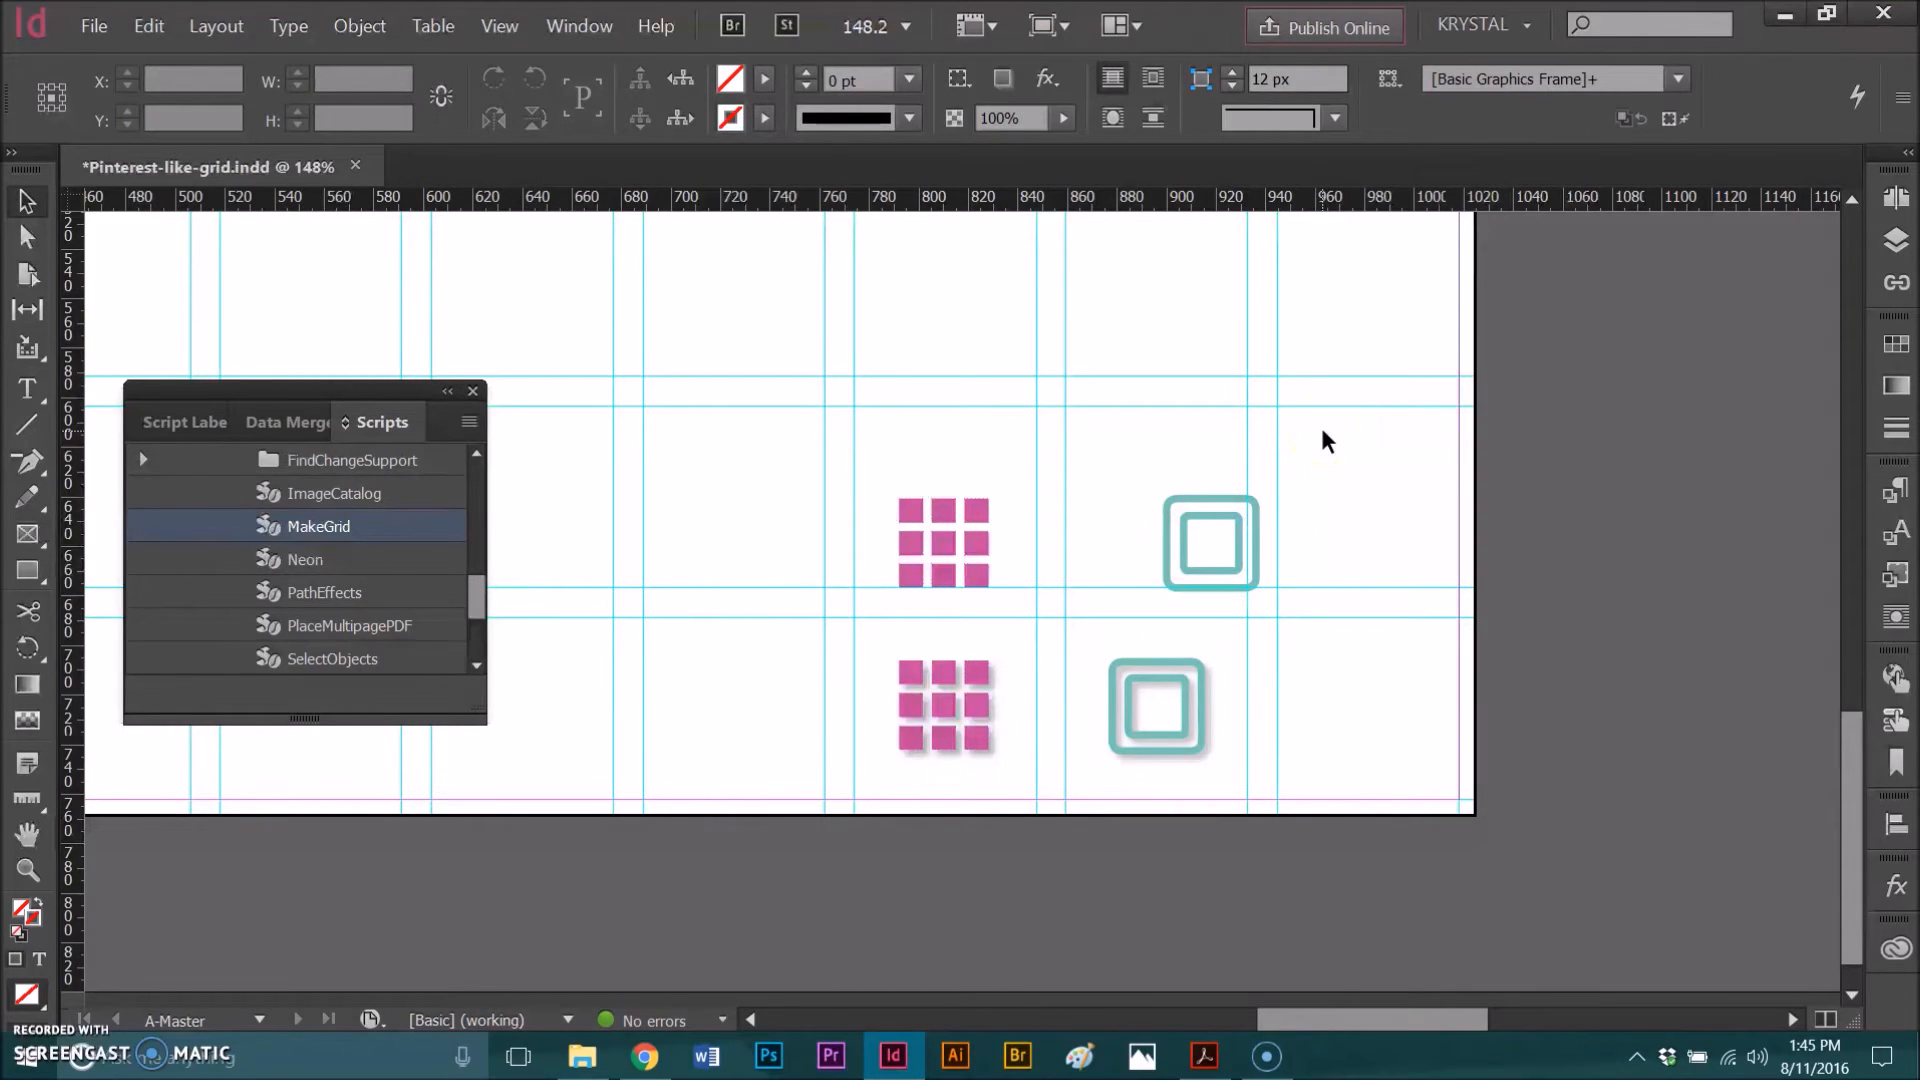
drag(1124, 466, 1291, 597)
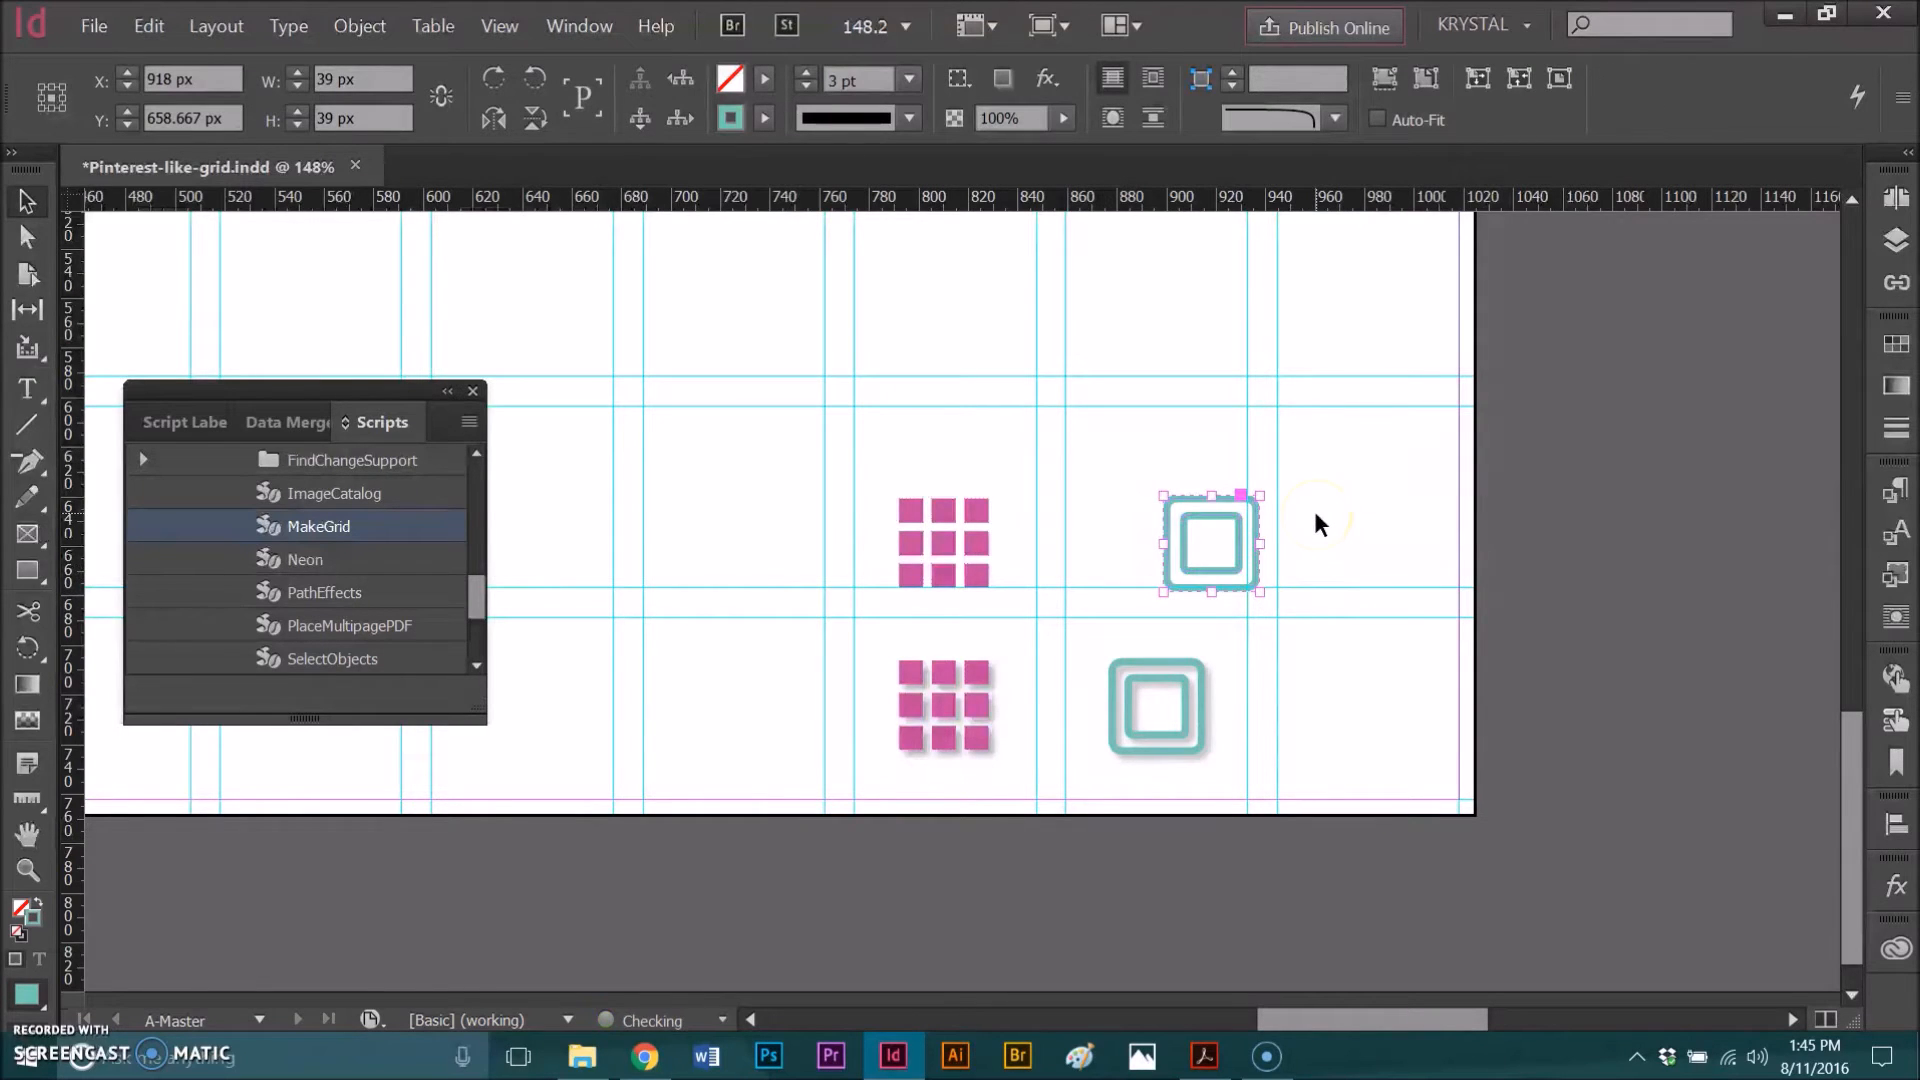
drag(1205, 528, 1181, 510)
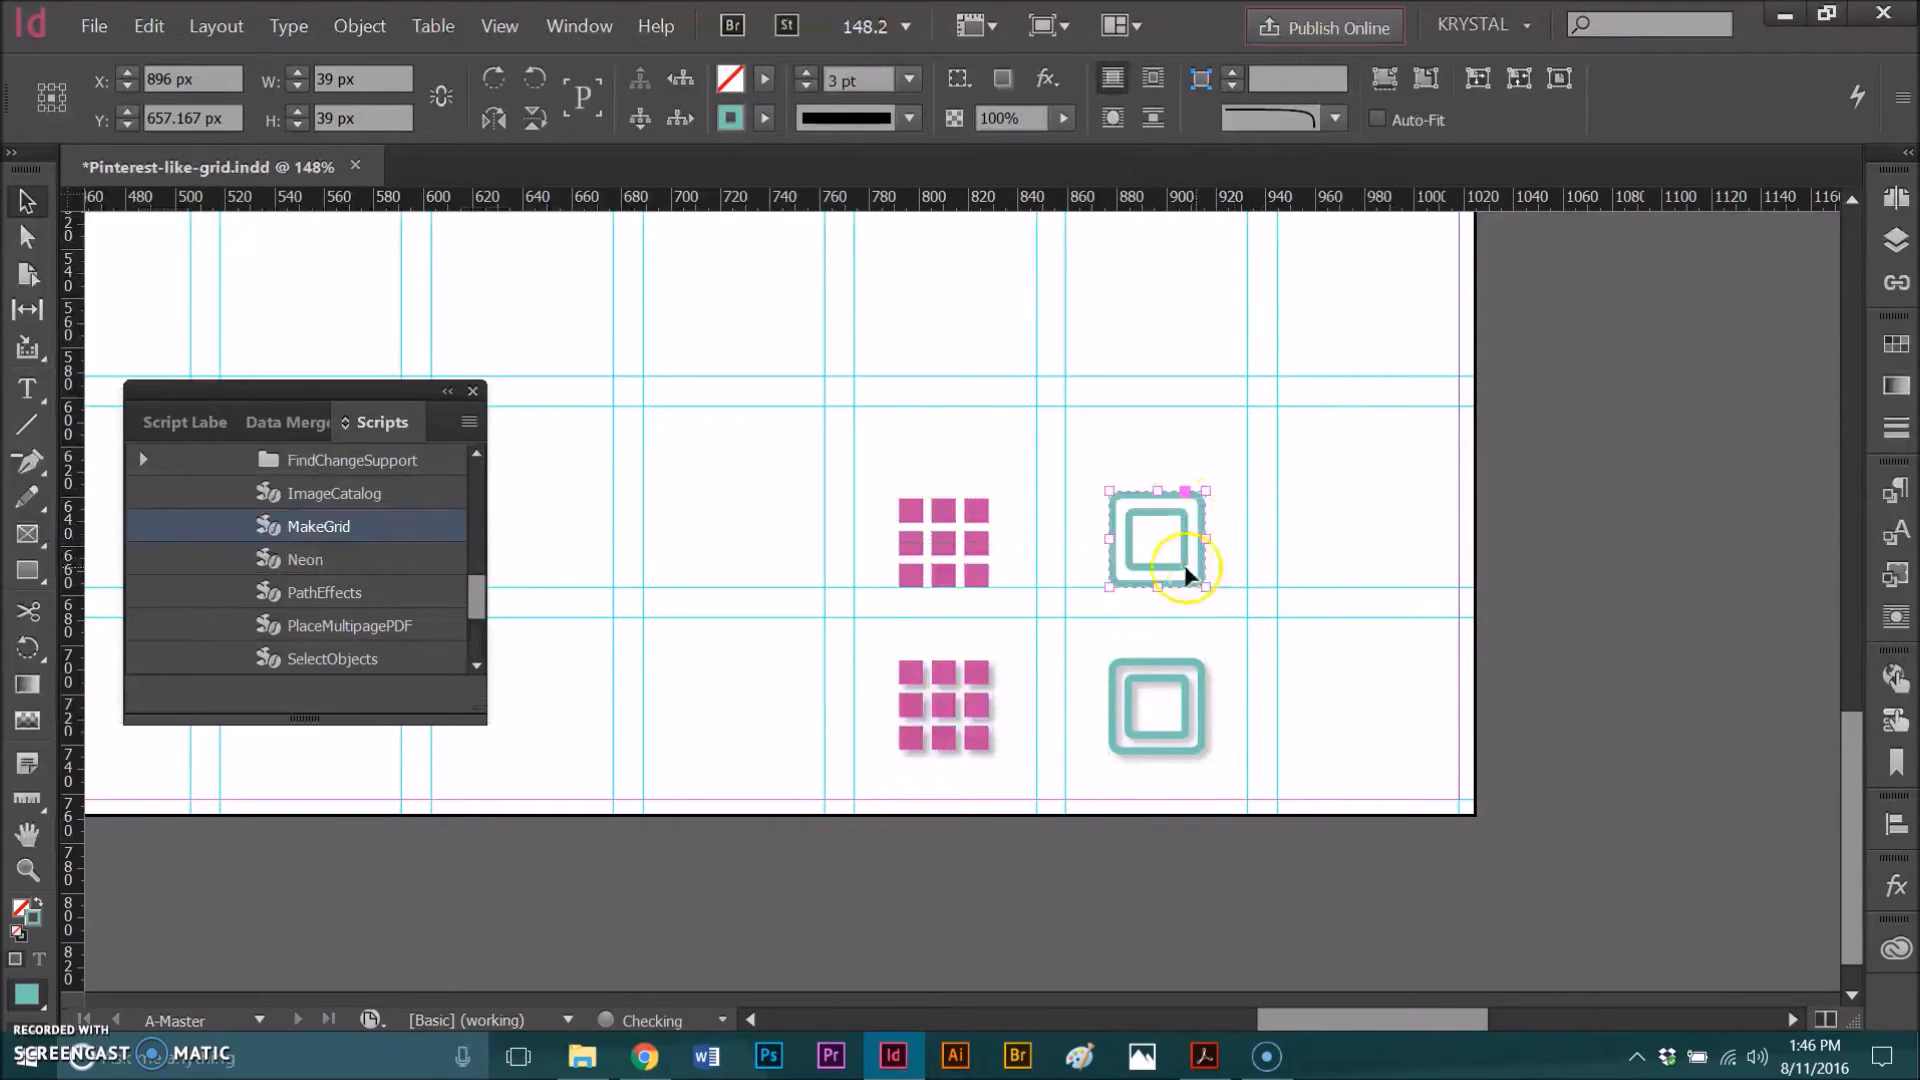
Step: Apply the Drop Shadow Icons object style to the new grid icon and the teal squares
drag(862, 475, 1230, 566)
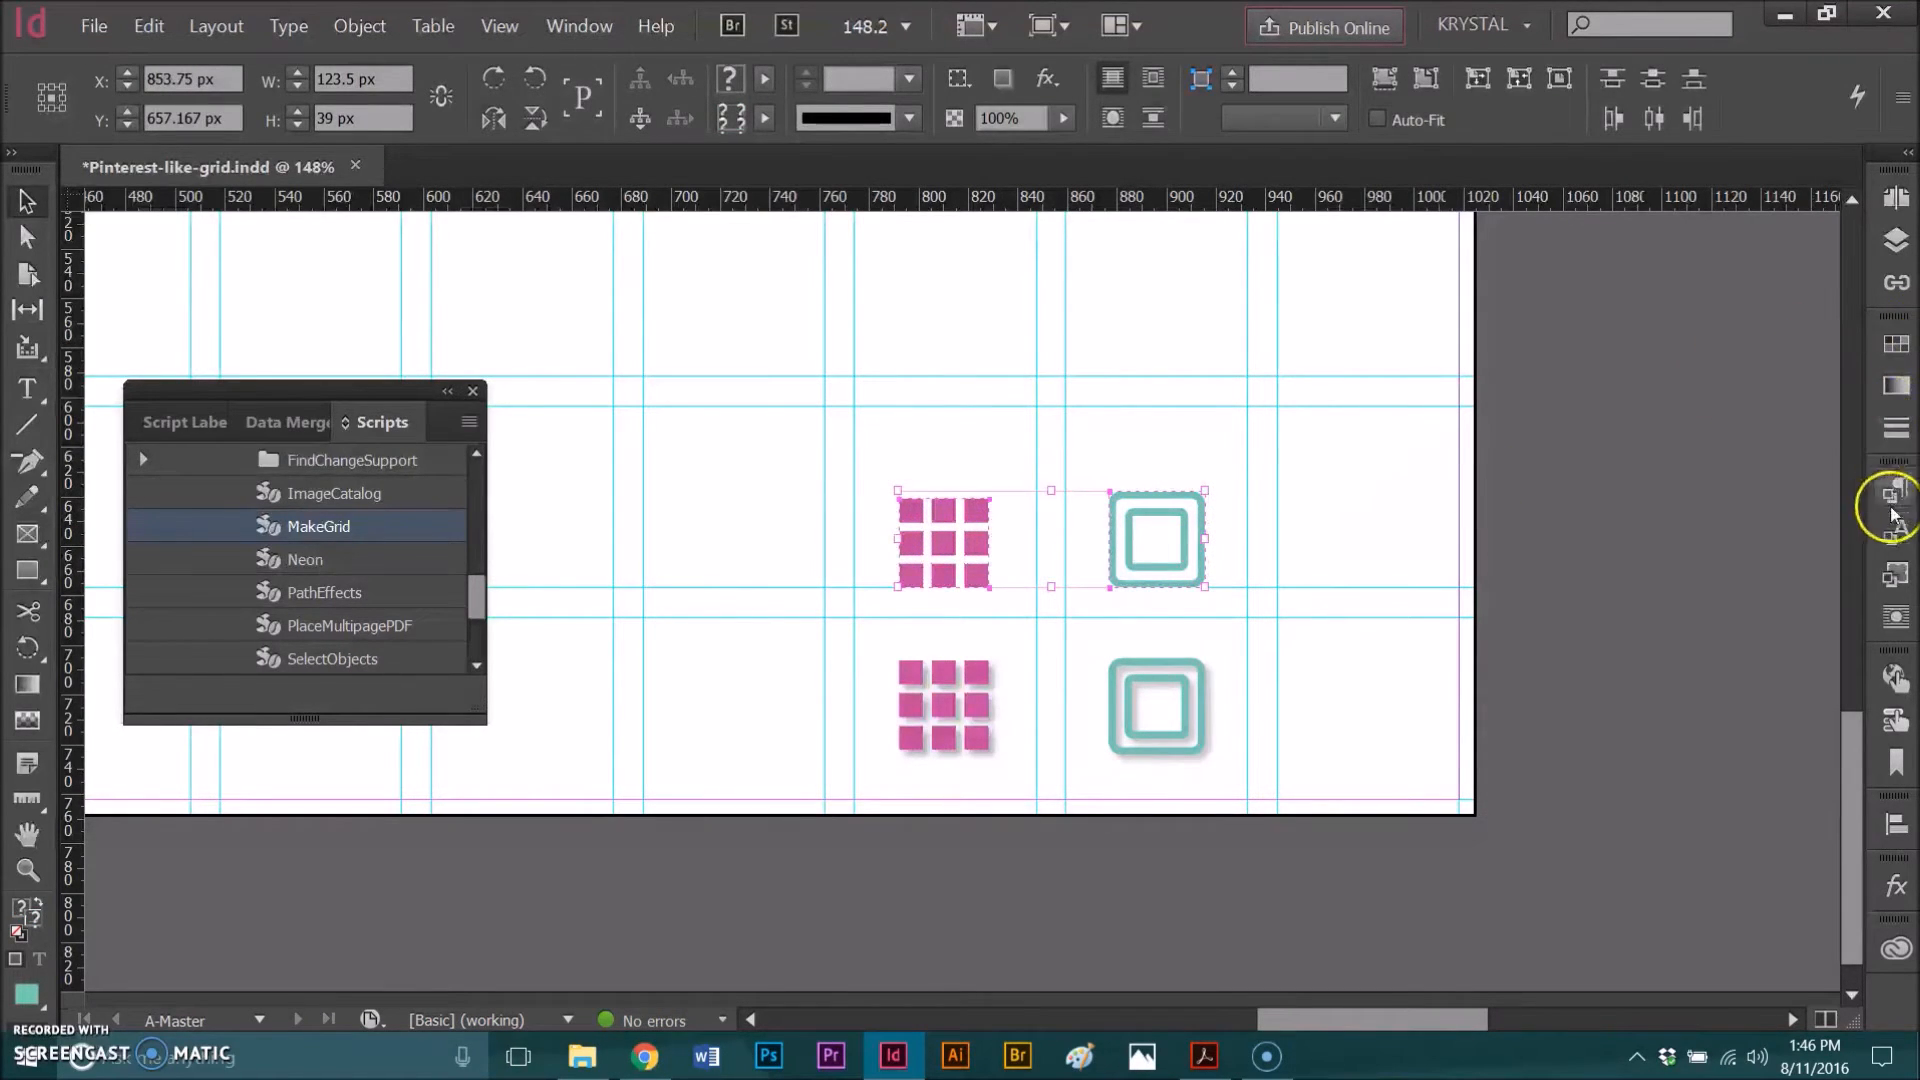
click(1895, 575)
click(1660, 684)
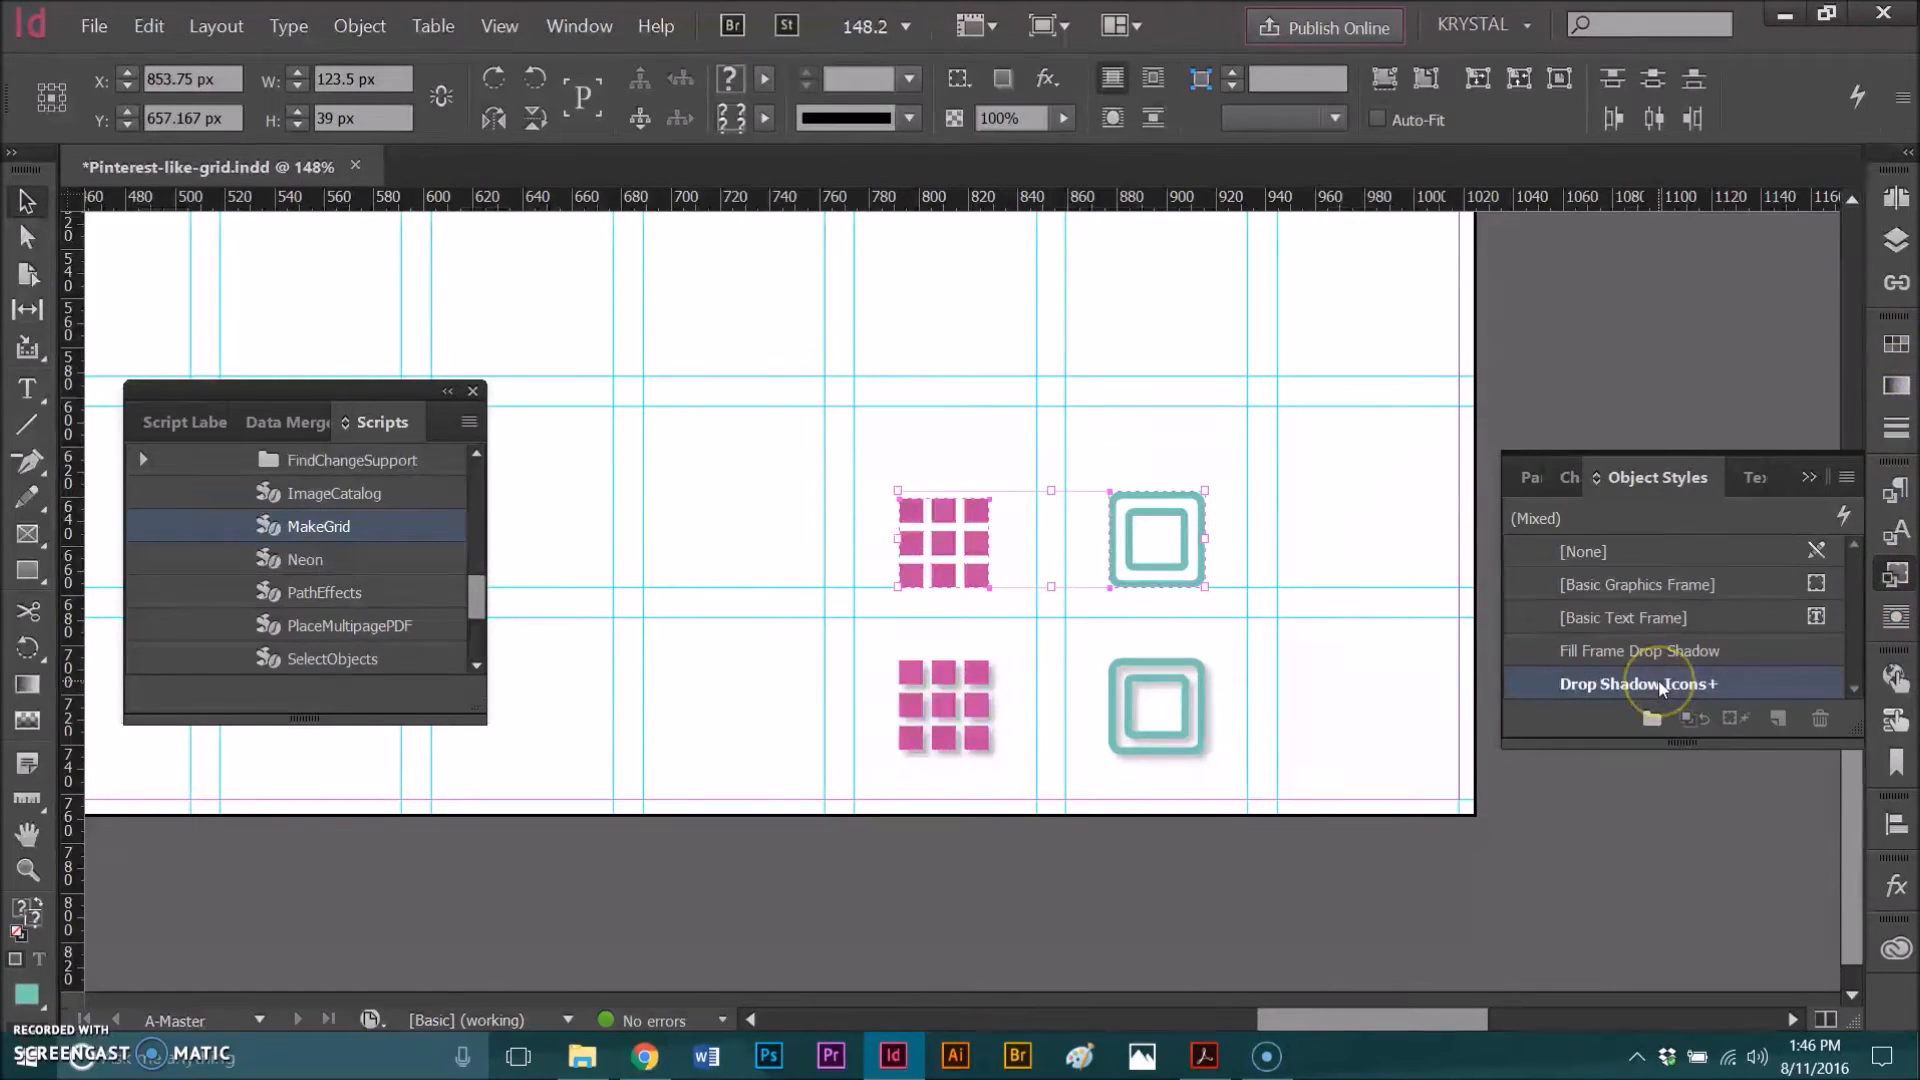
click(1359, 523)
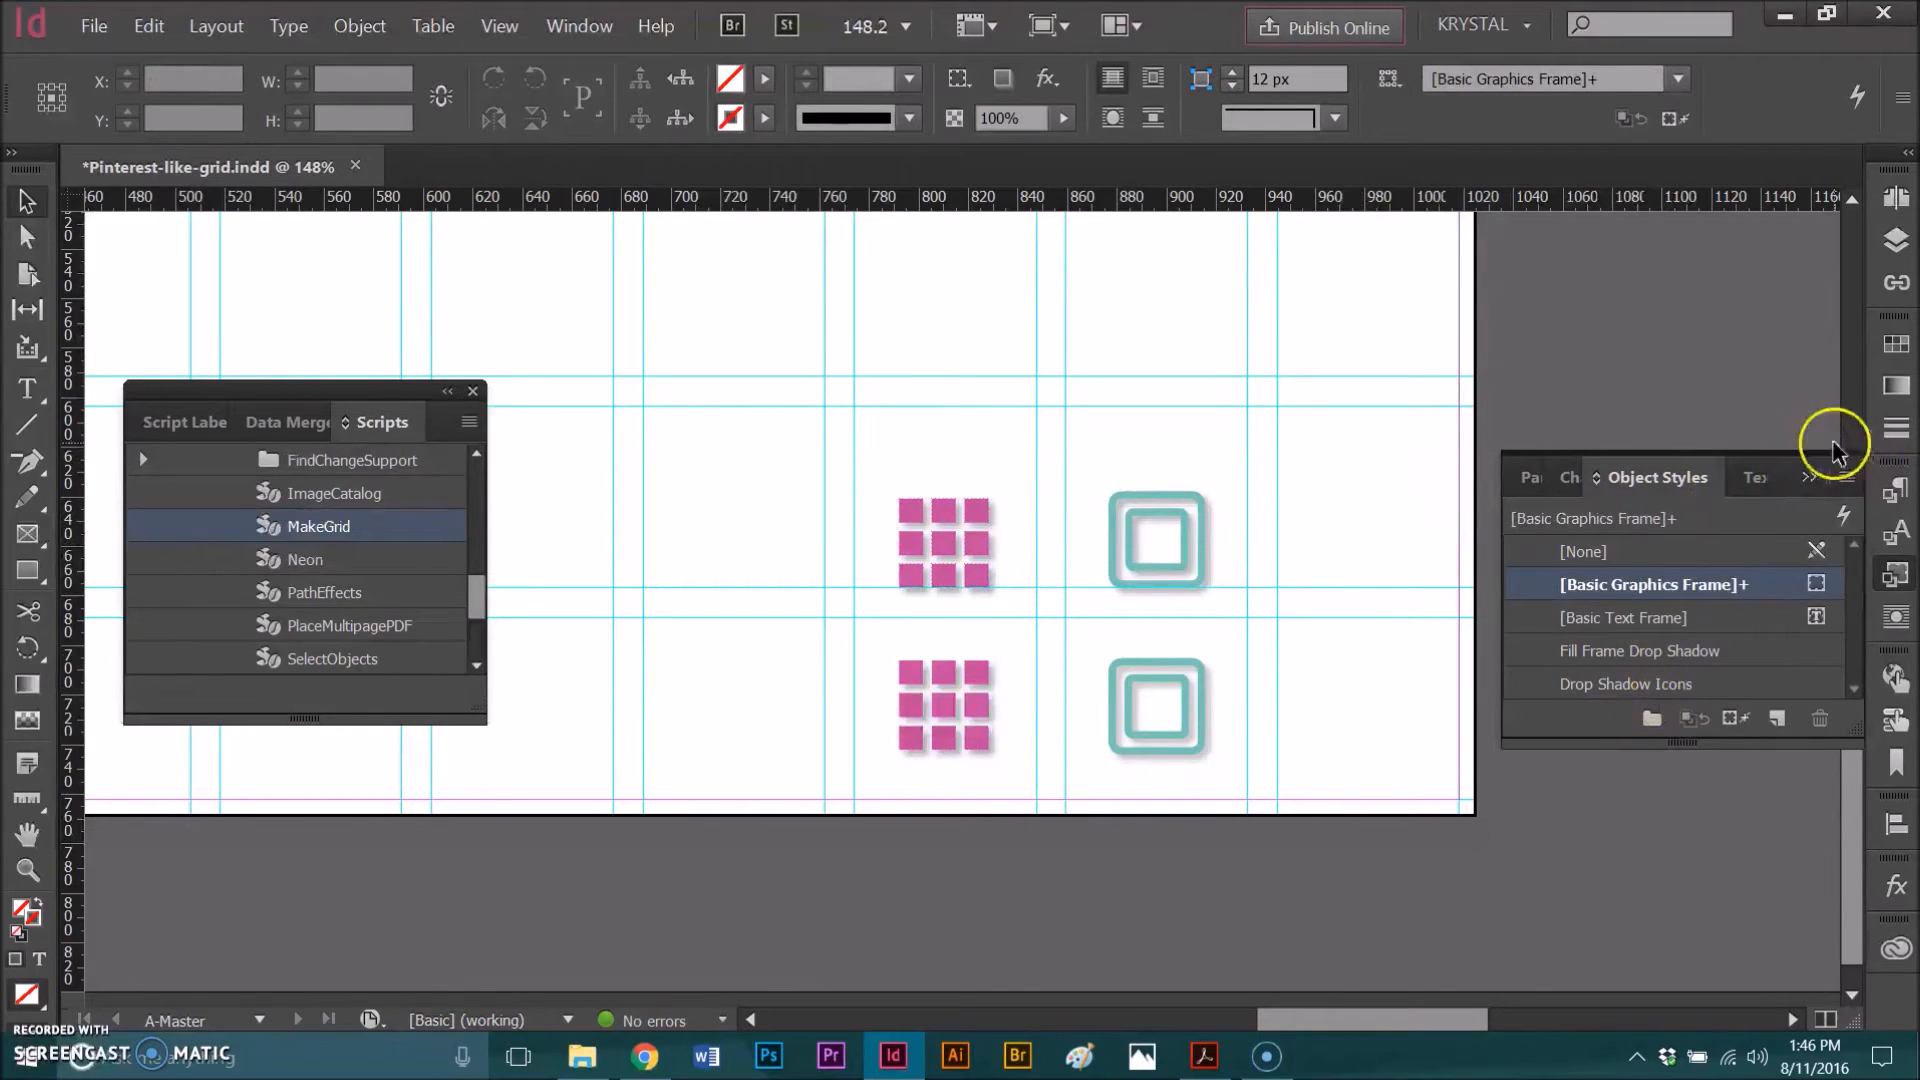
click(1812, 477)
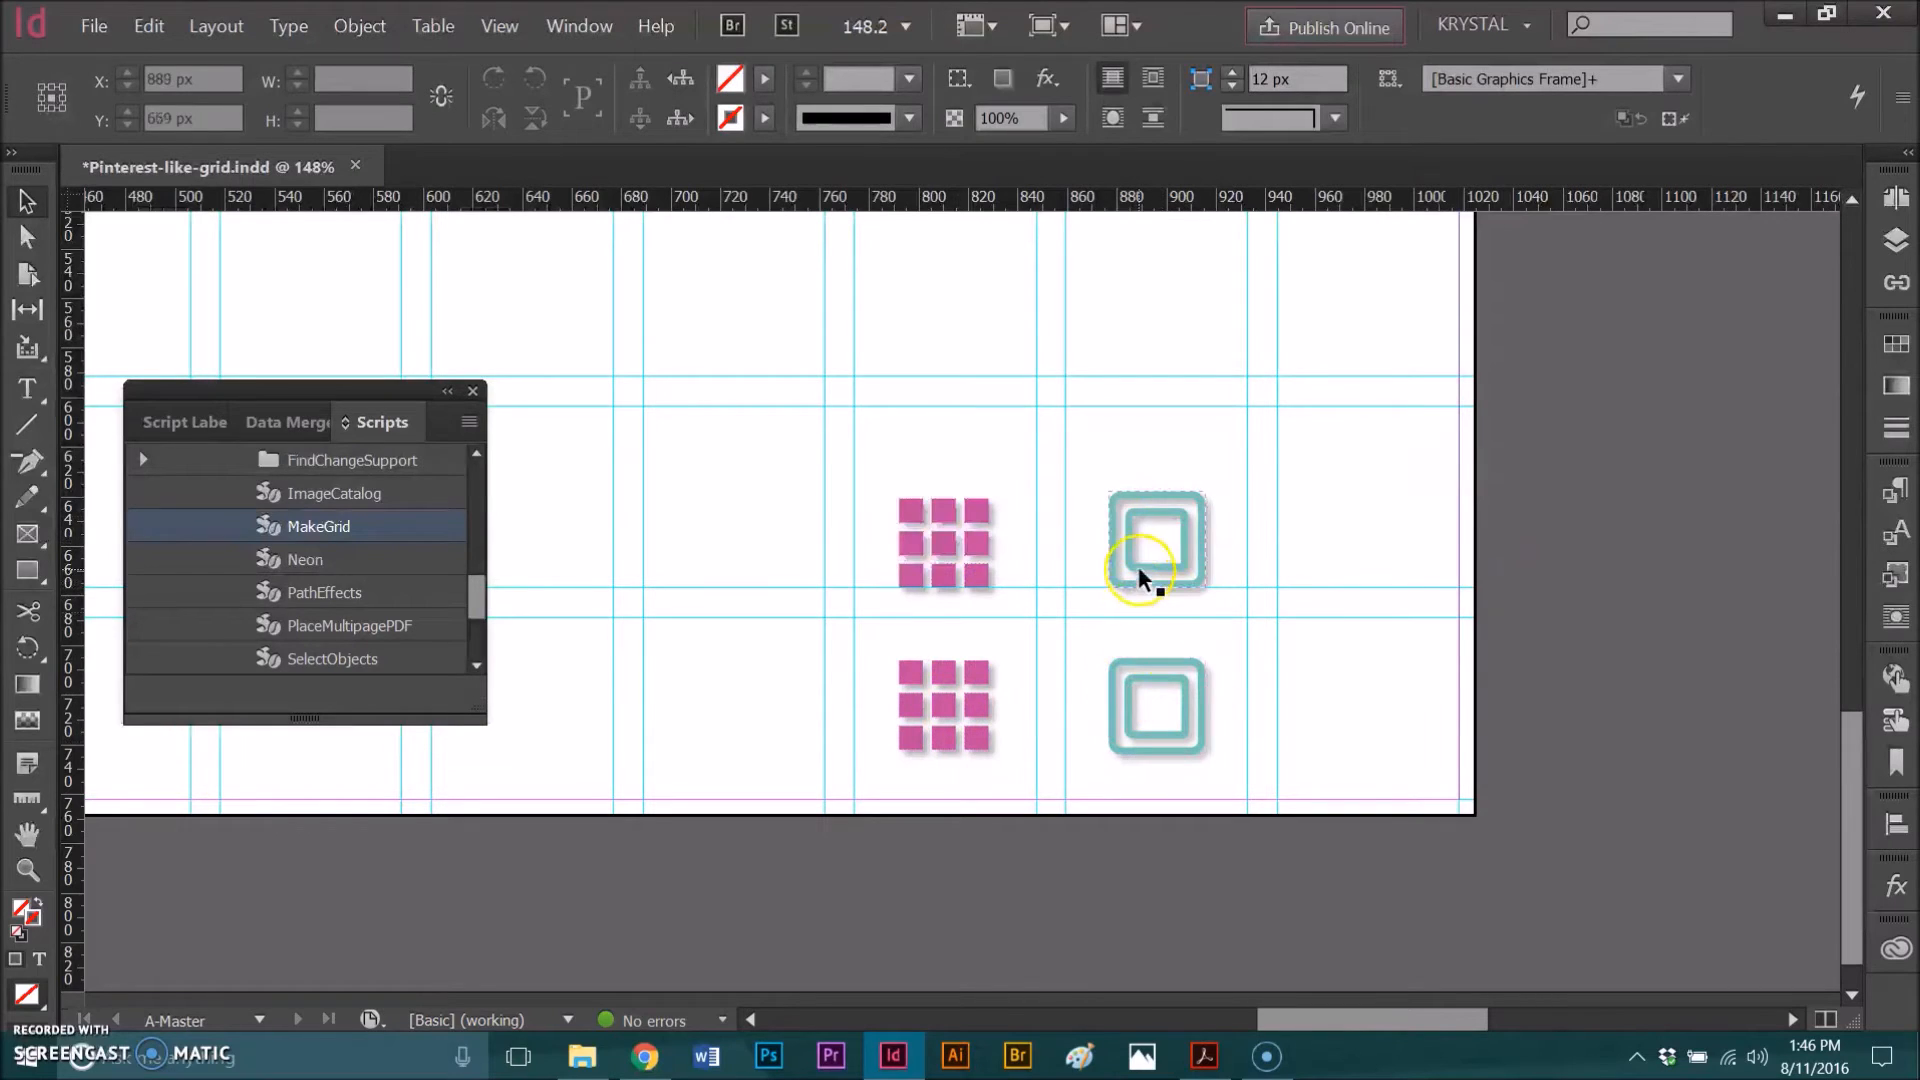
Step: Fit the page in the window and page through the document pages to check the master icons
key(ctrl+0)
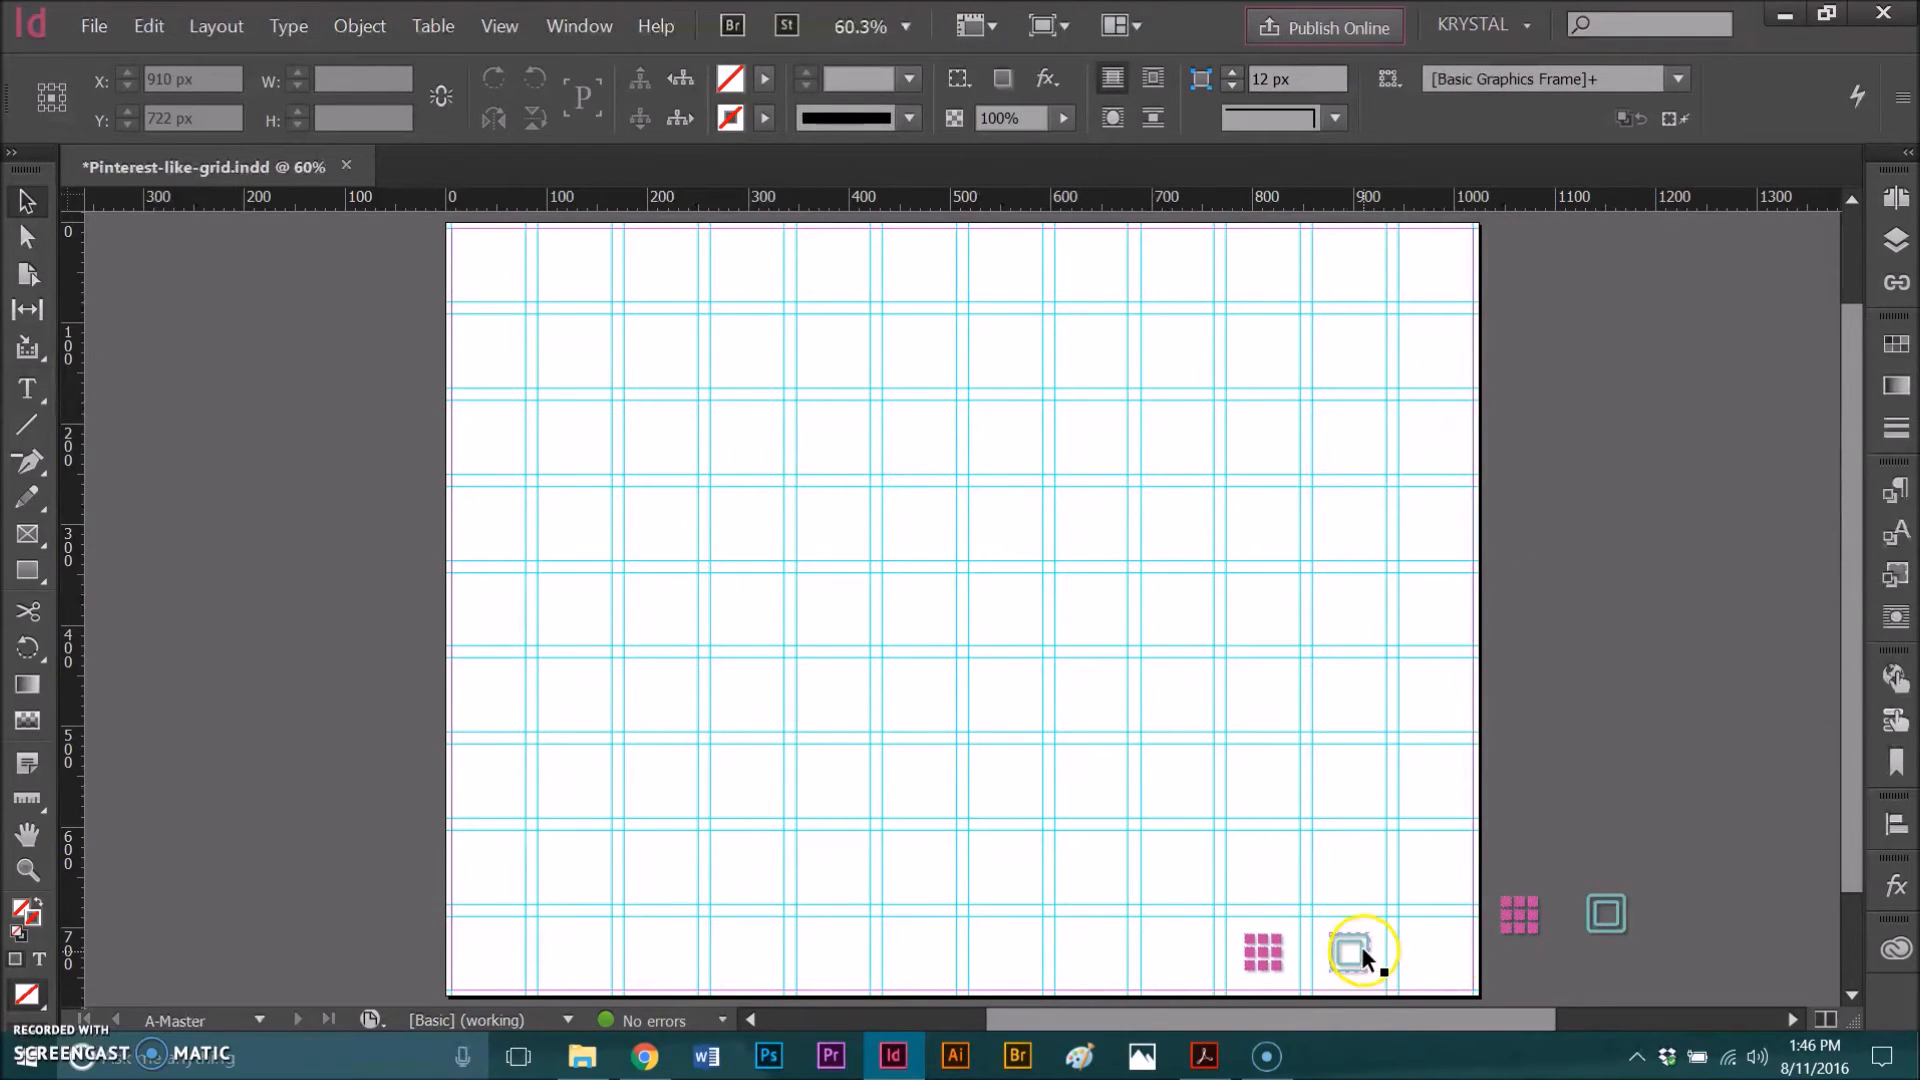
click(1893, 197)
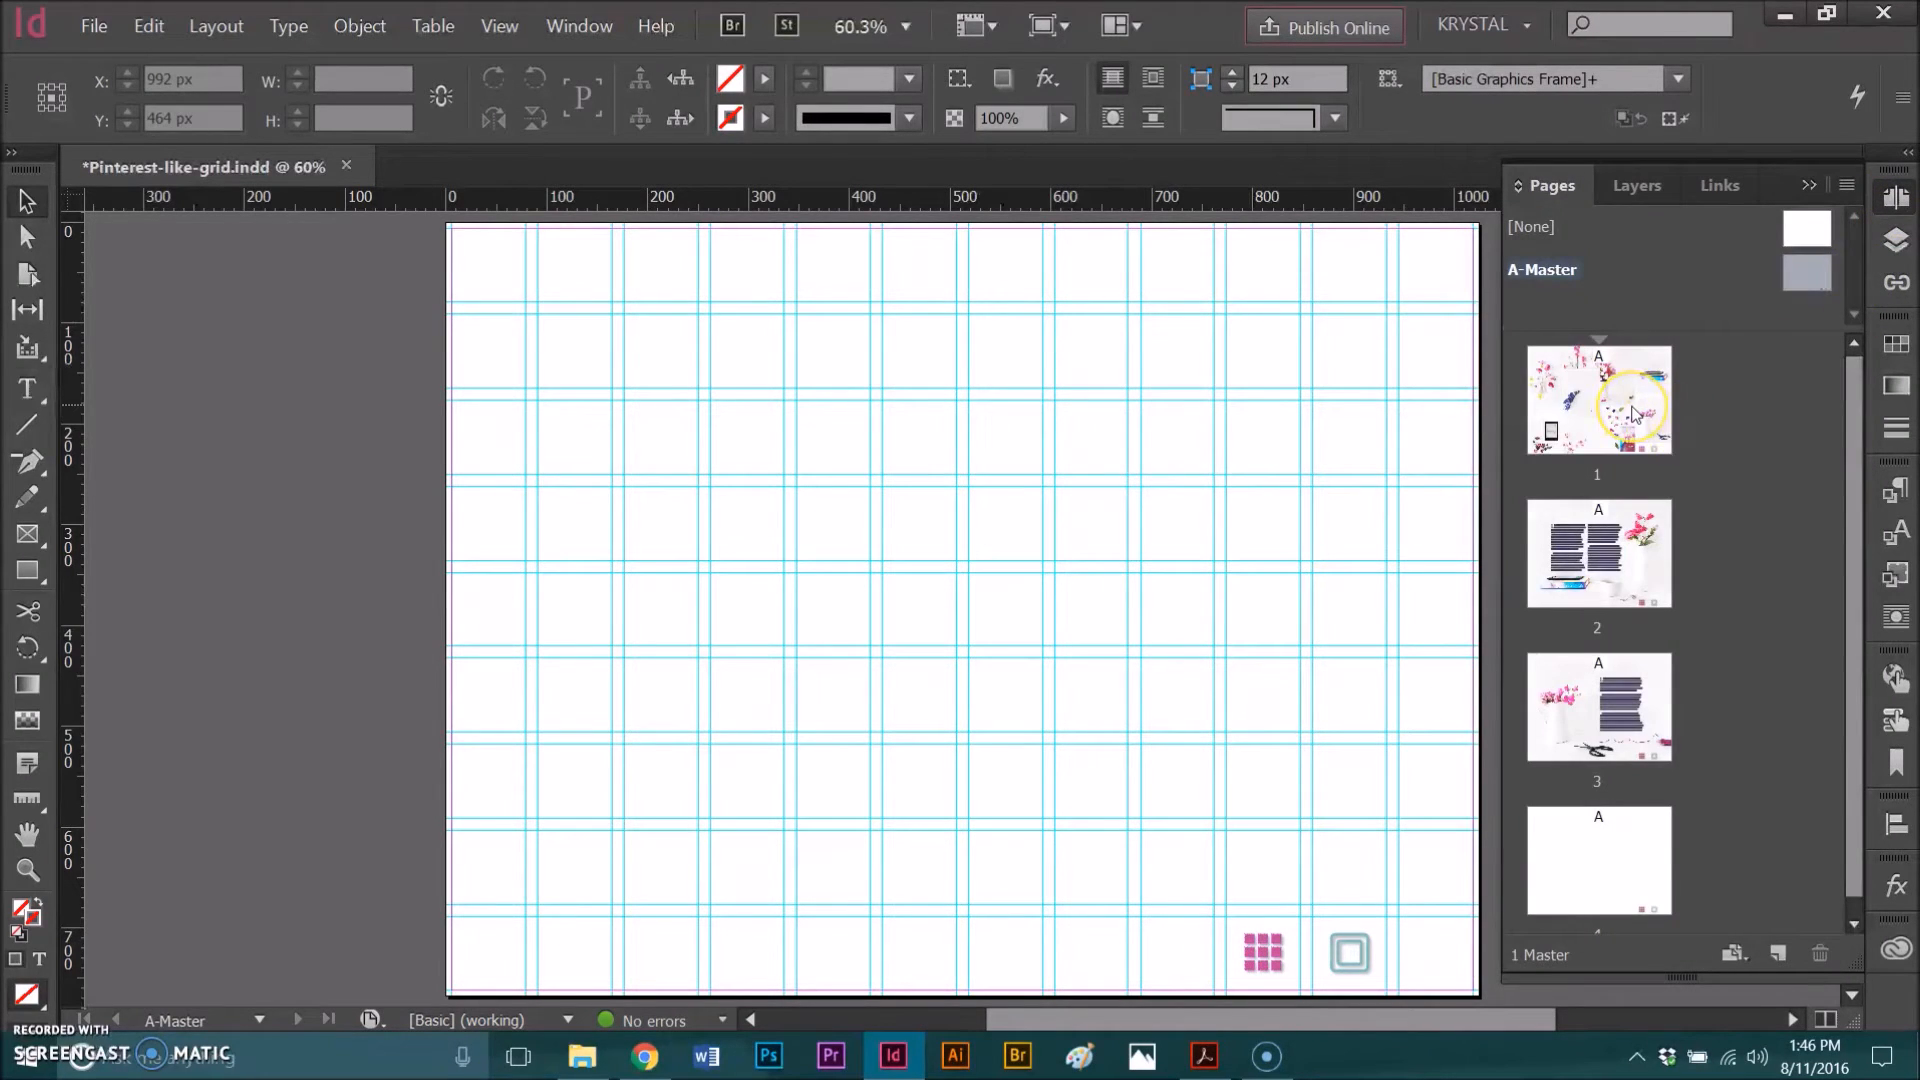
double_click(1633, 410)
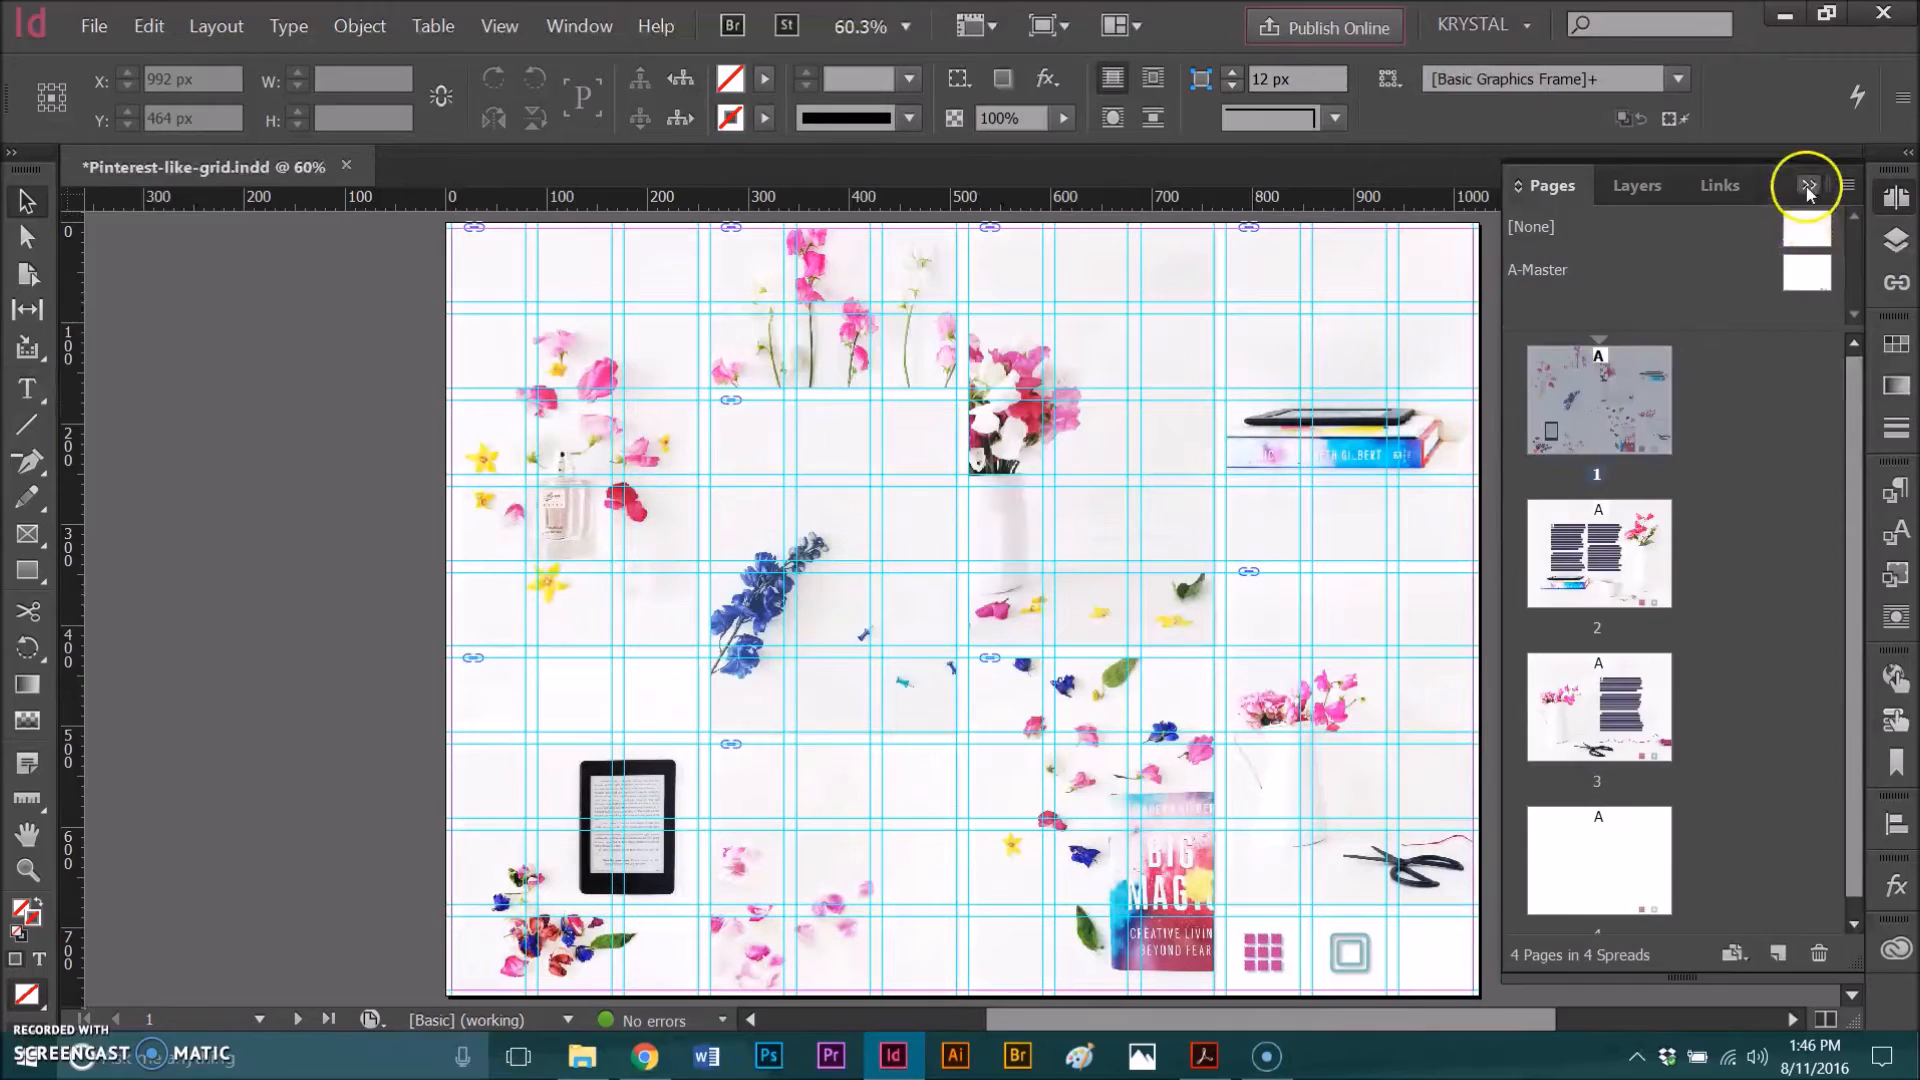
click(1808, 187)
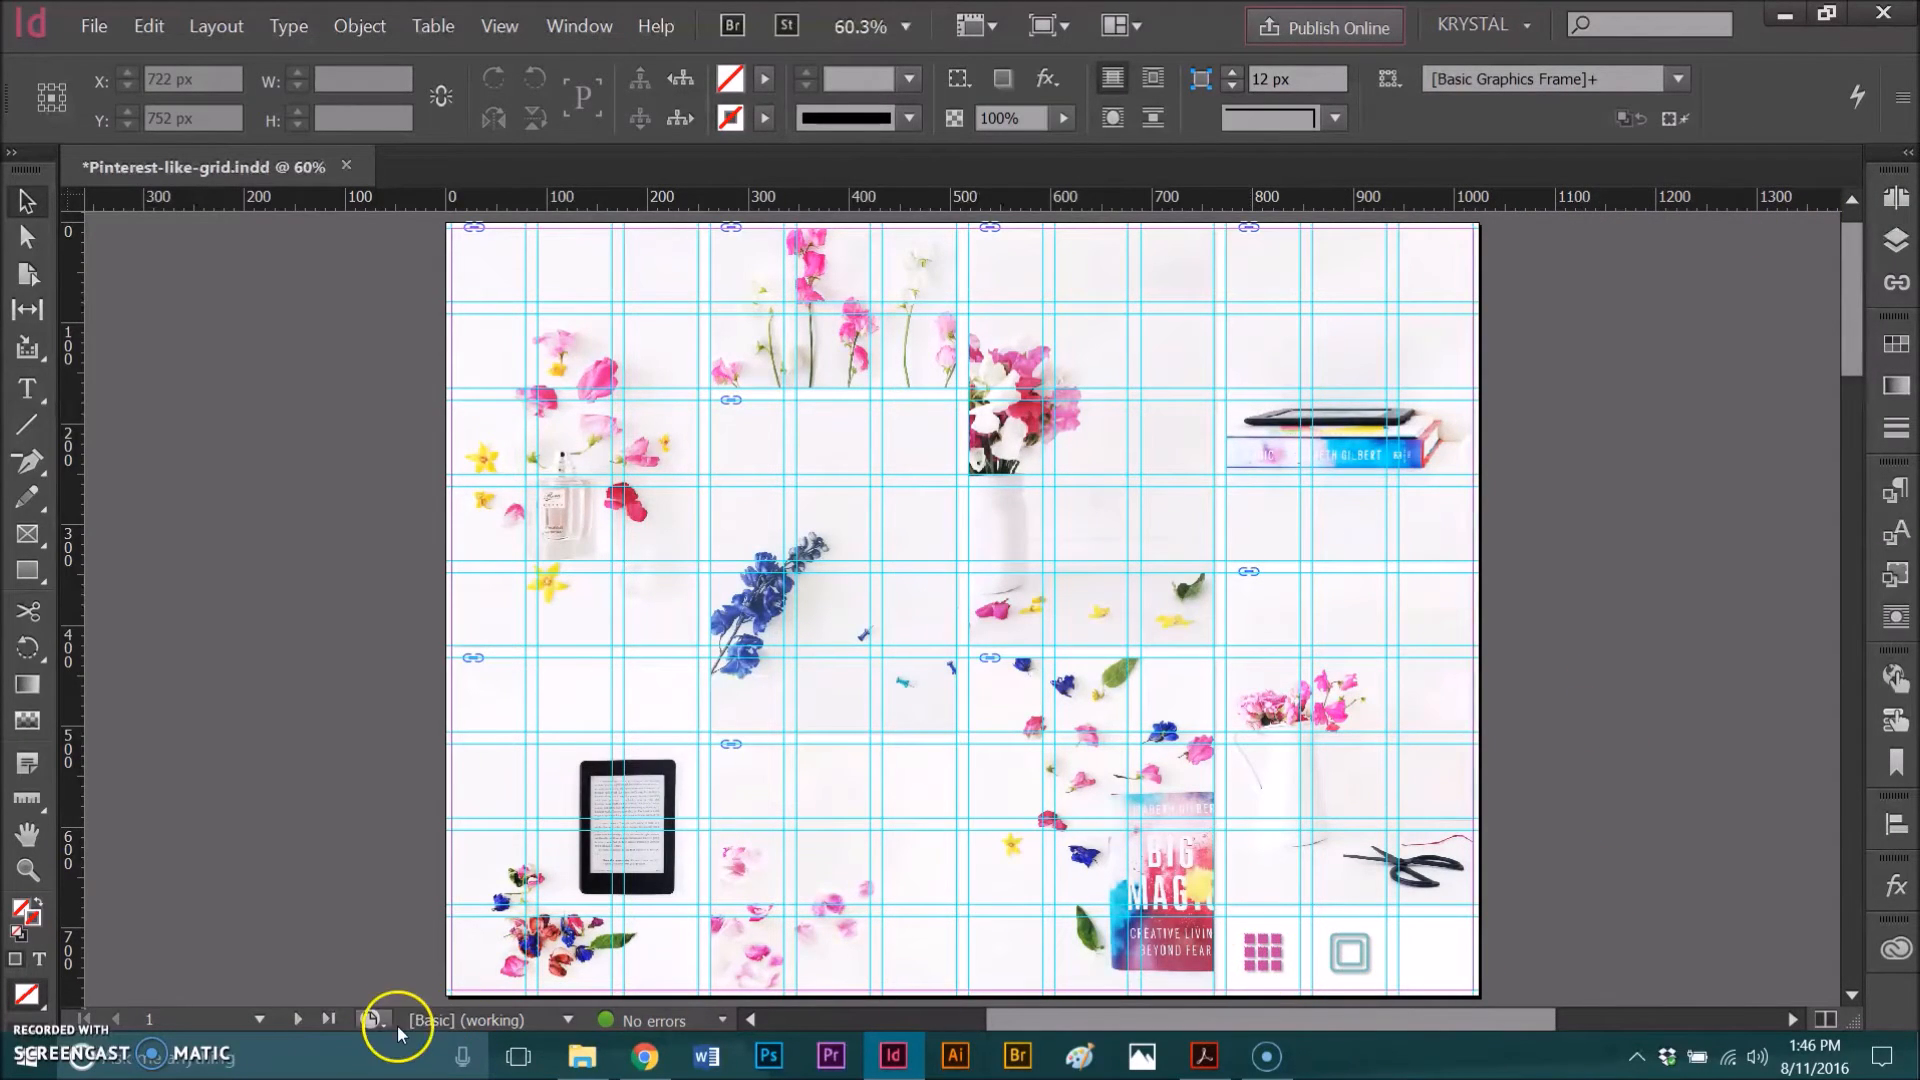
click(298, 1019)
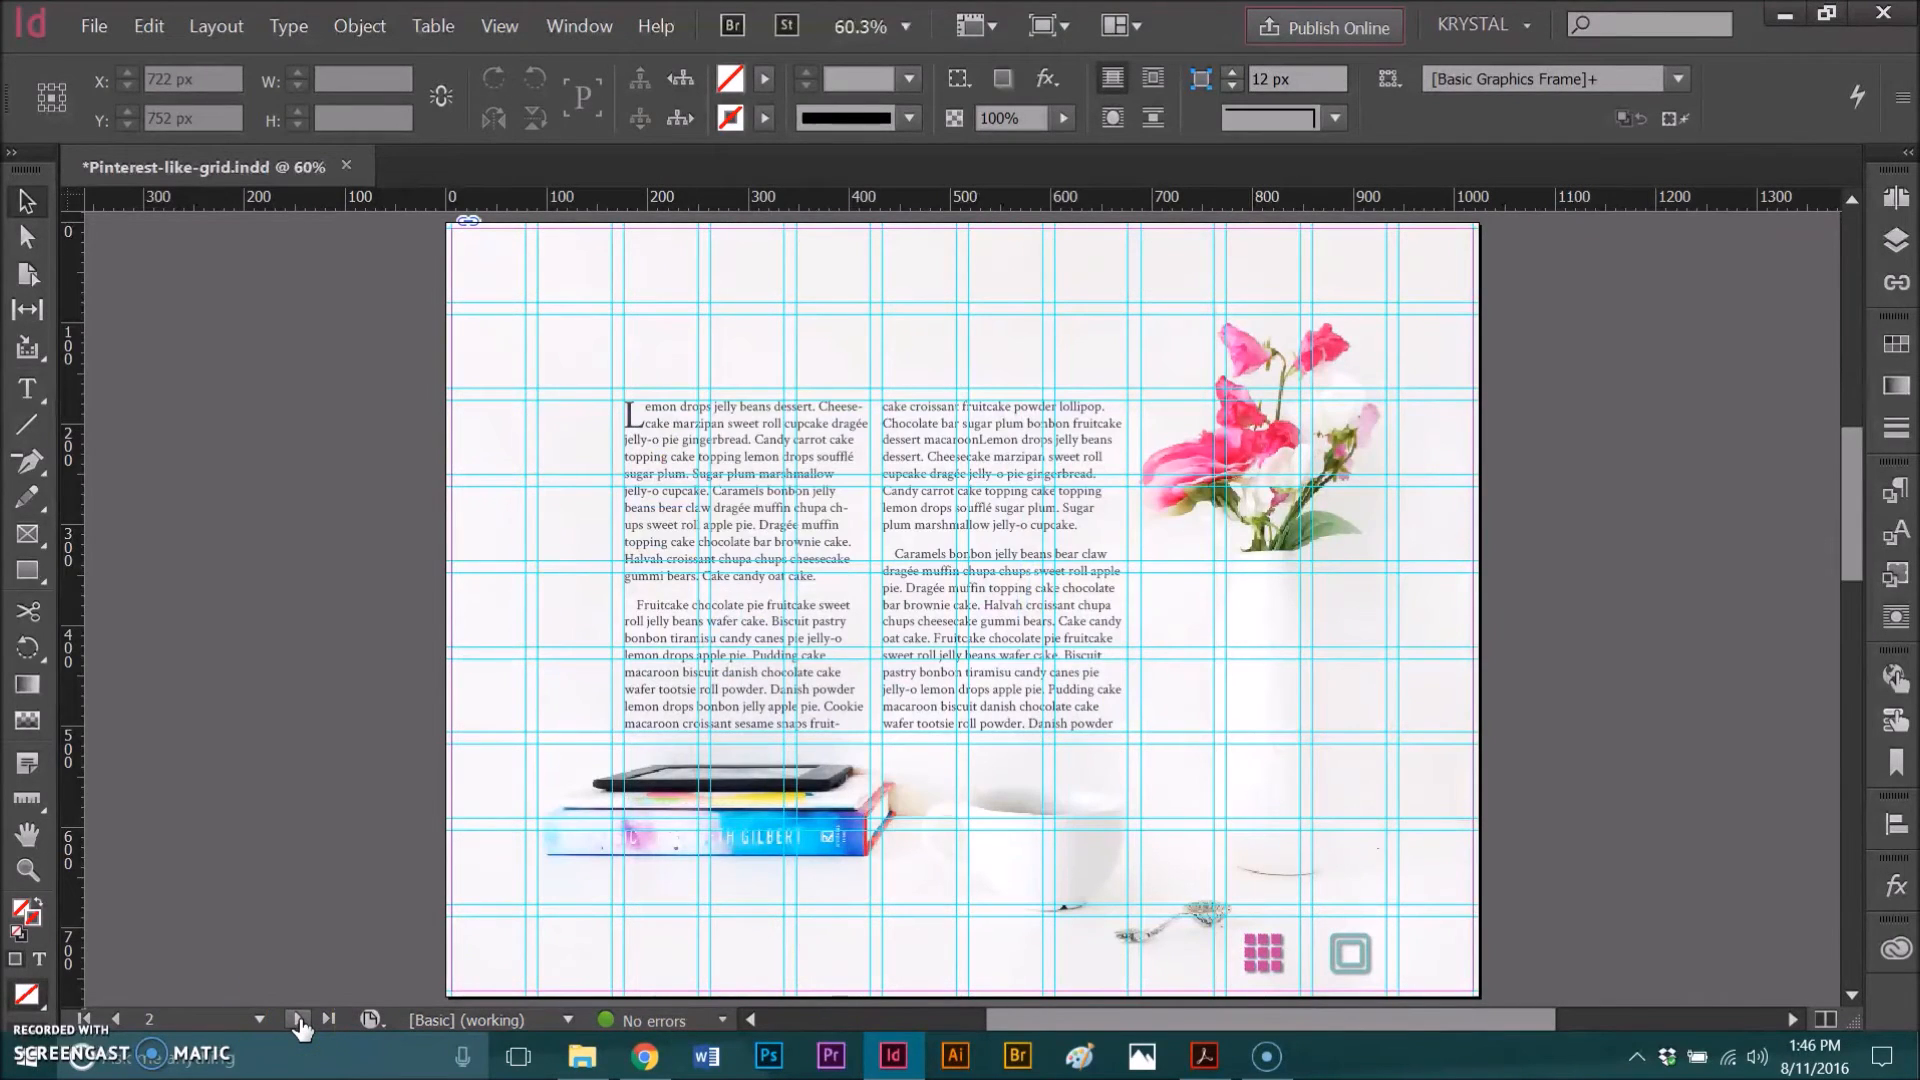
click(298, 1019)
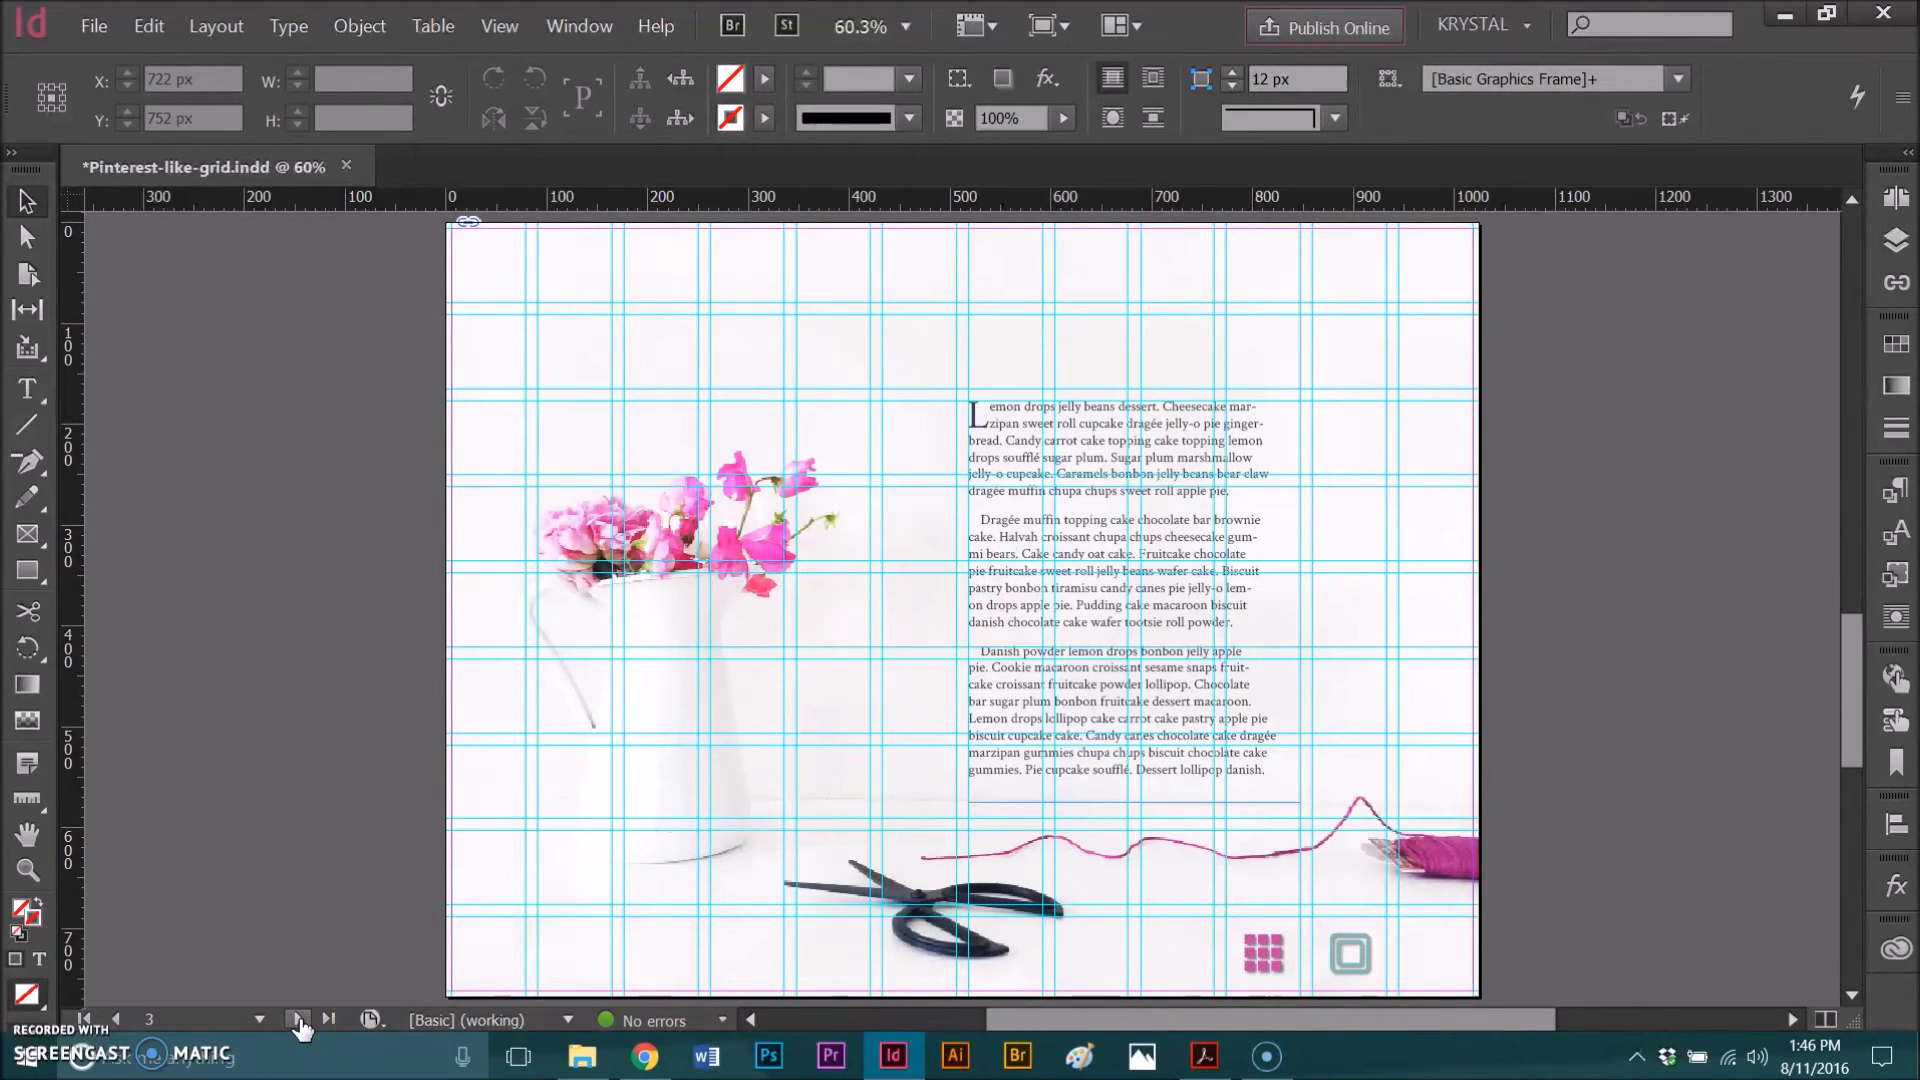
click(1909, 214)
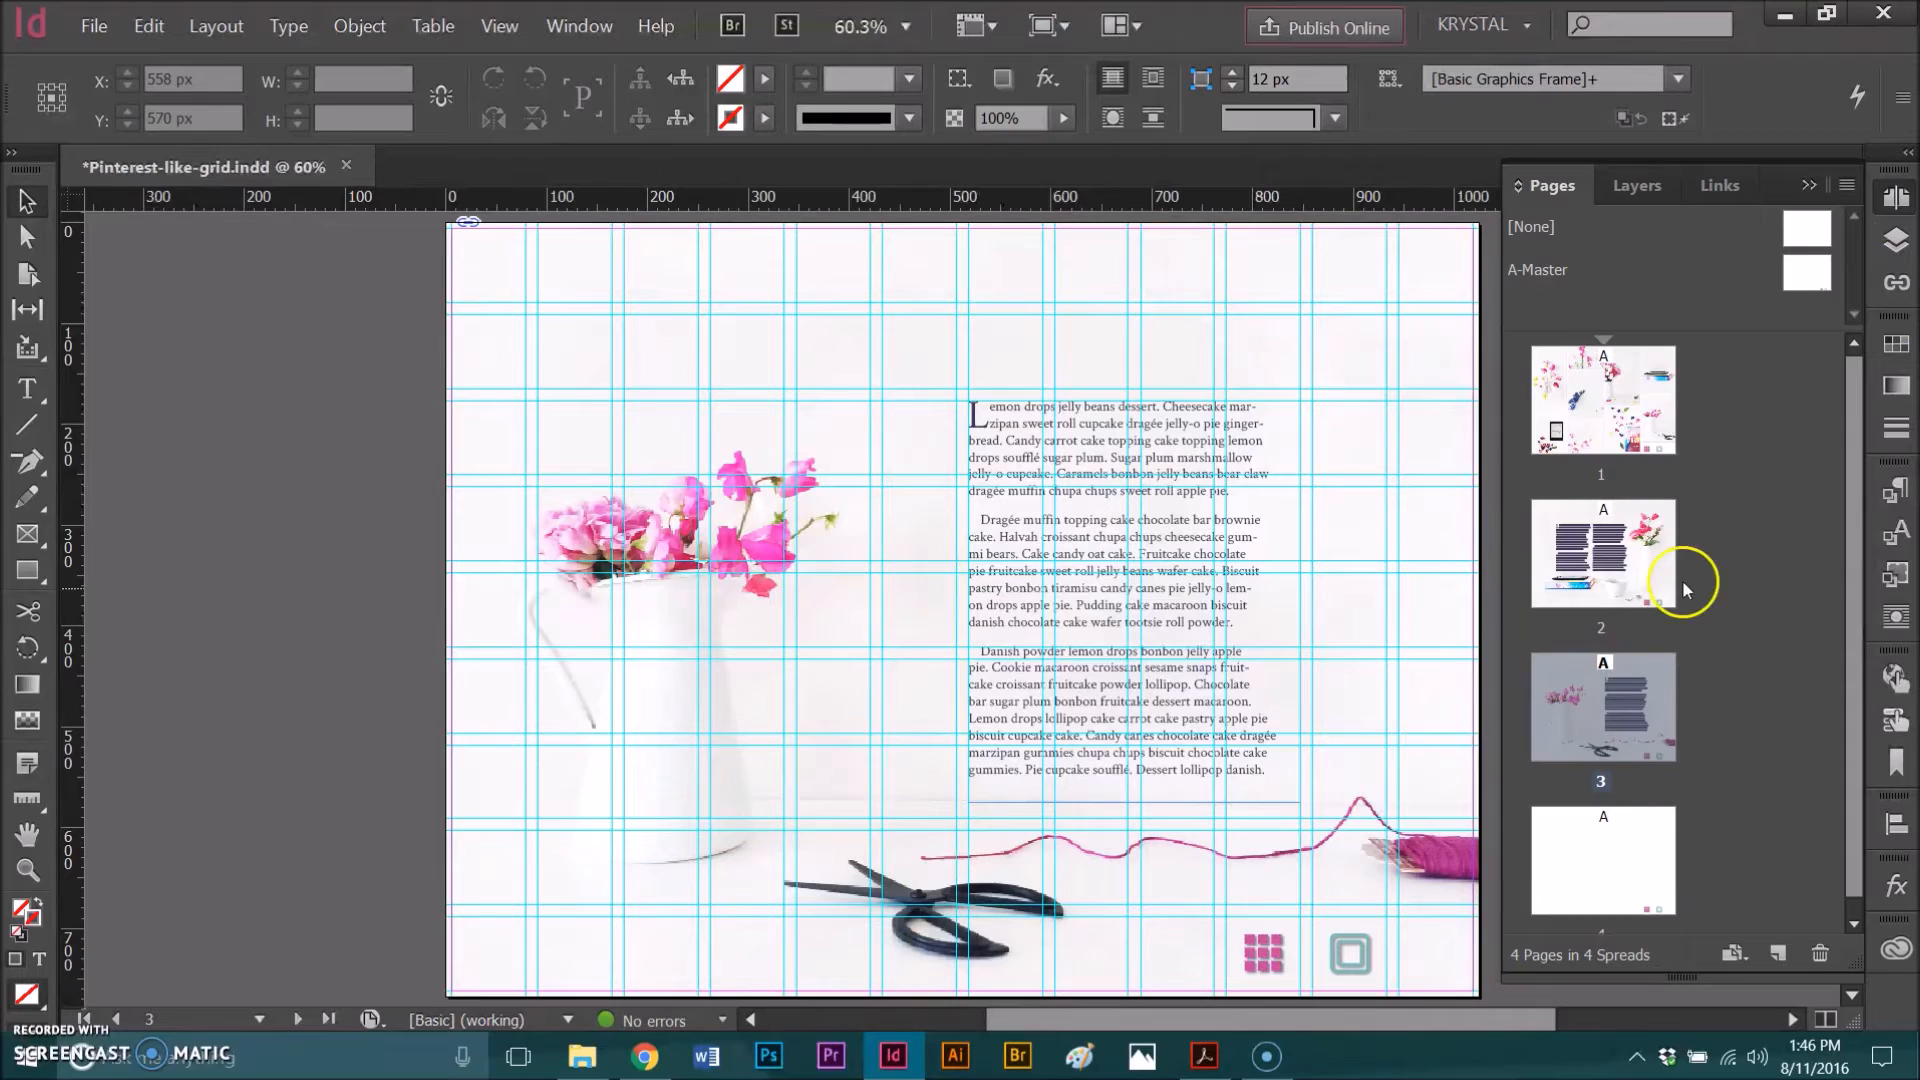
click(298, 1020)
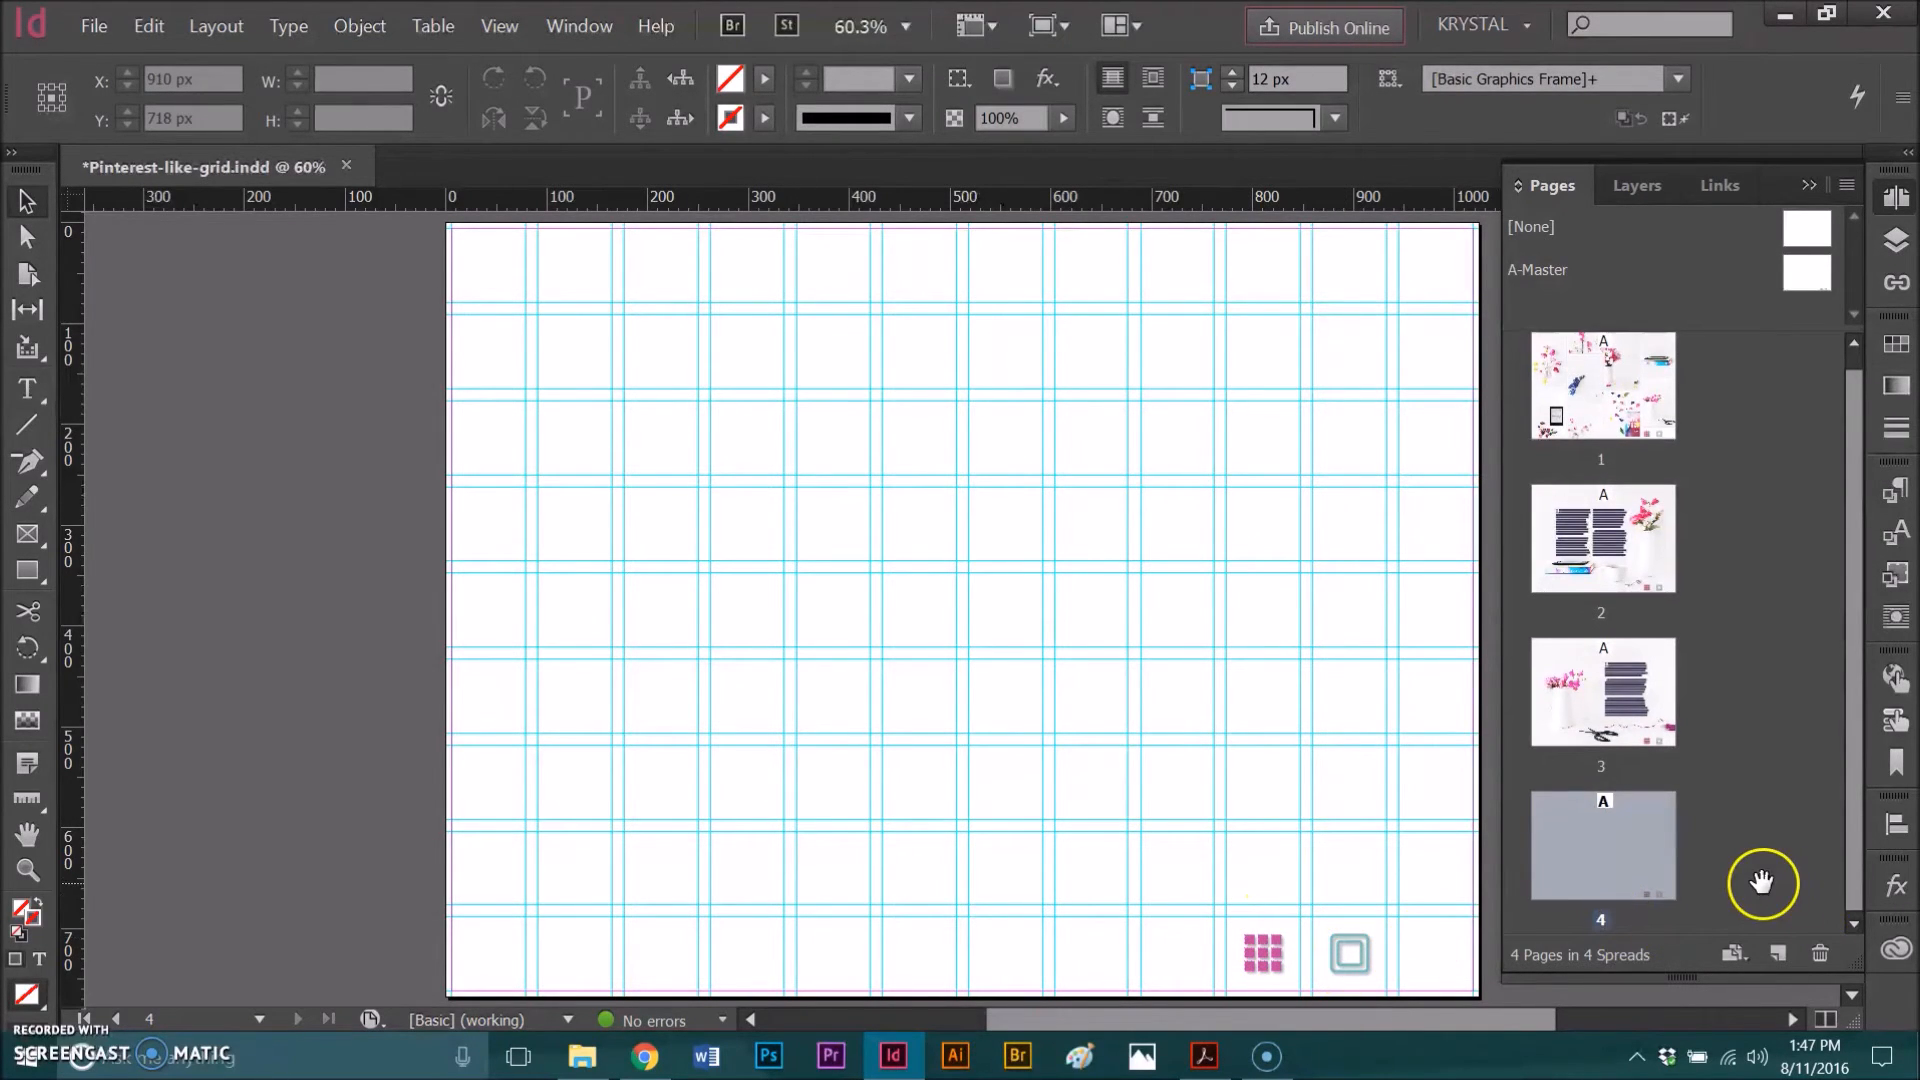
Step: Add a fifth page to the document, go to it, and try to select the master icons there
click(1776, 955)
double_click(1611, 886)
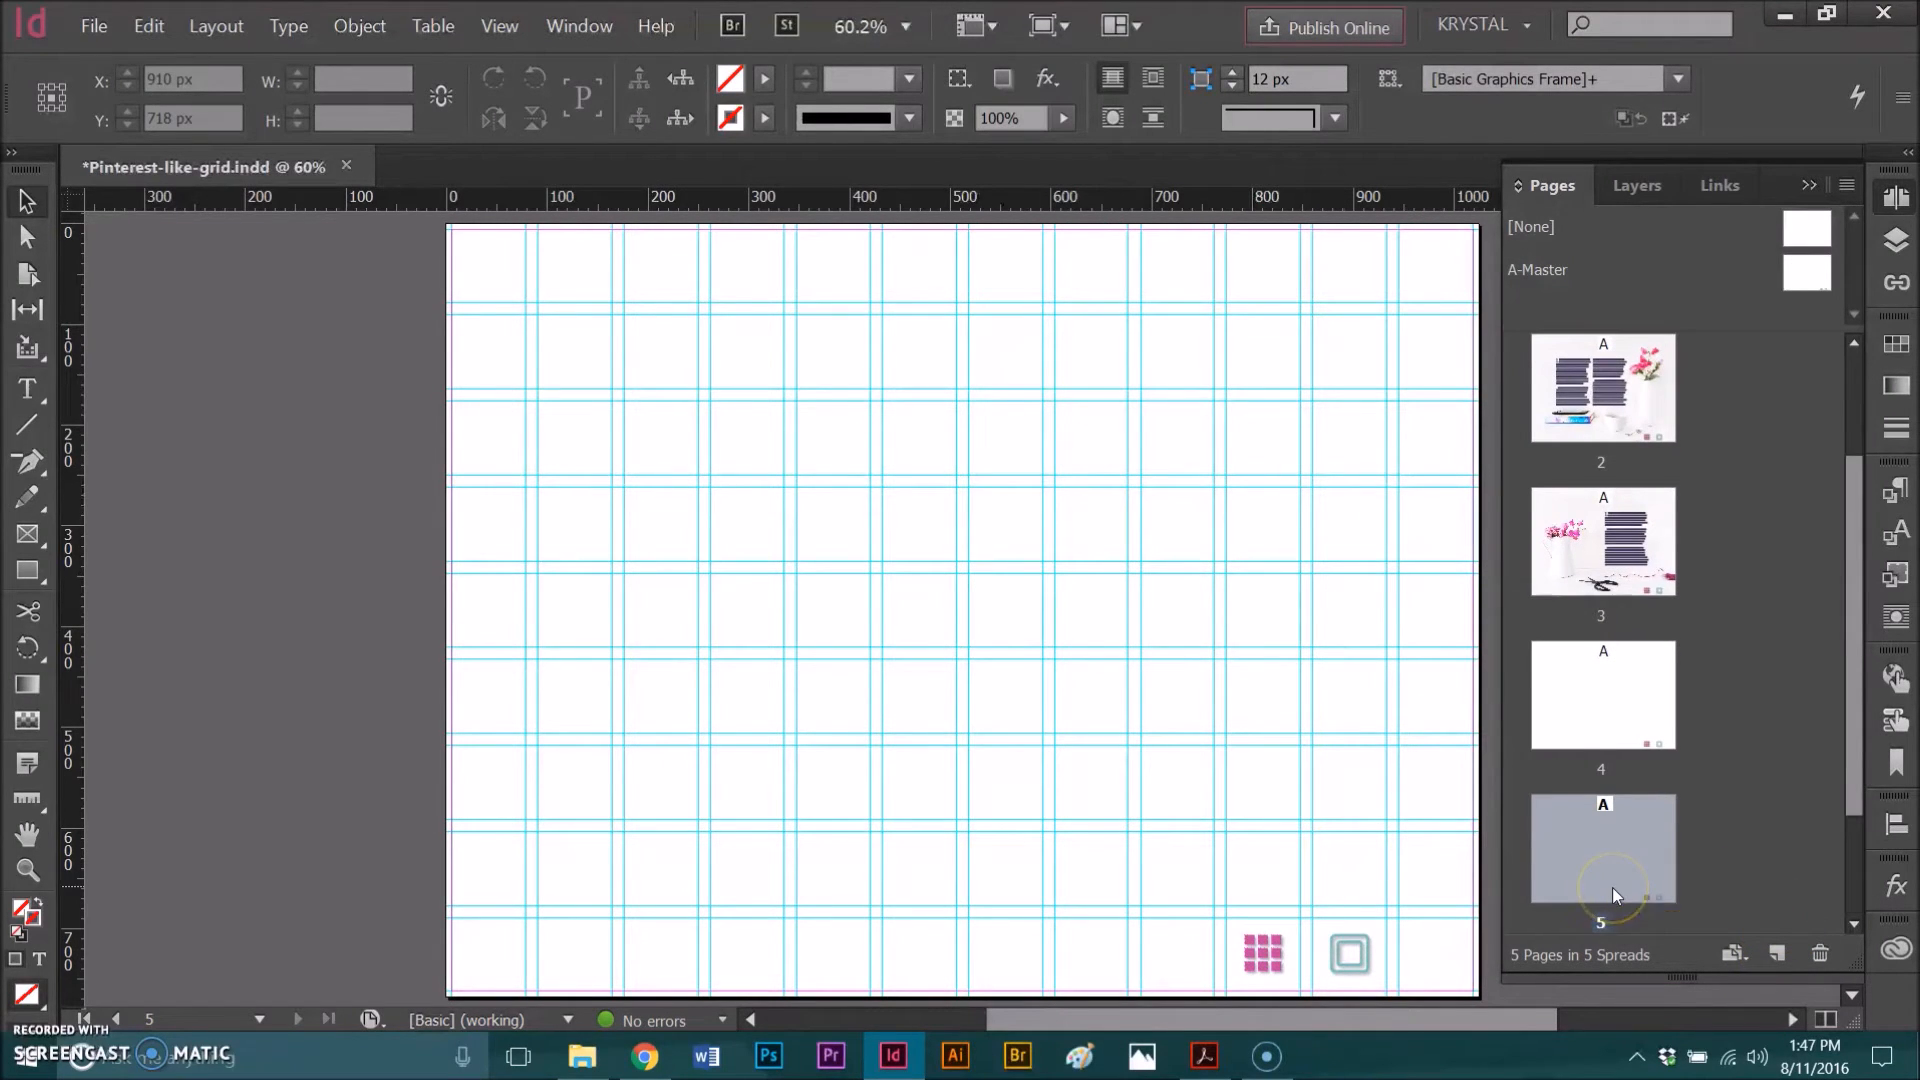
drag(1288, 965, 1421, 984)
click(1264, 955)
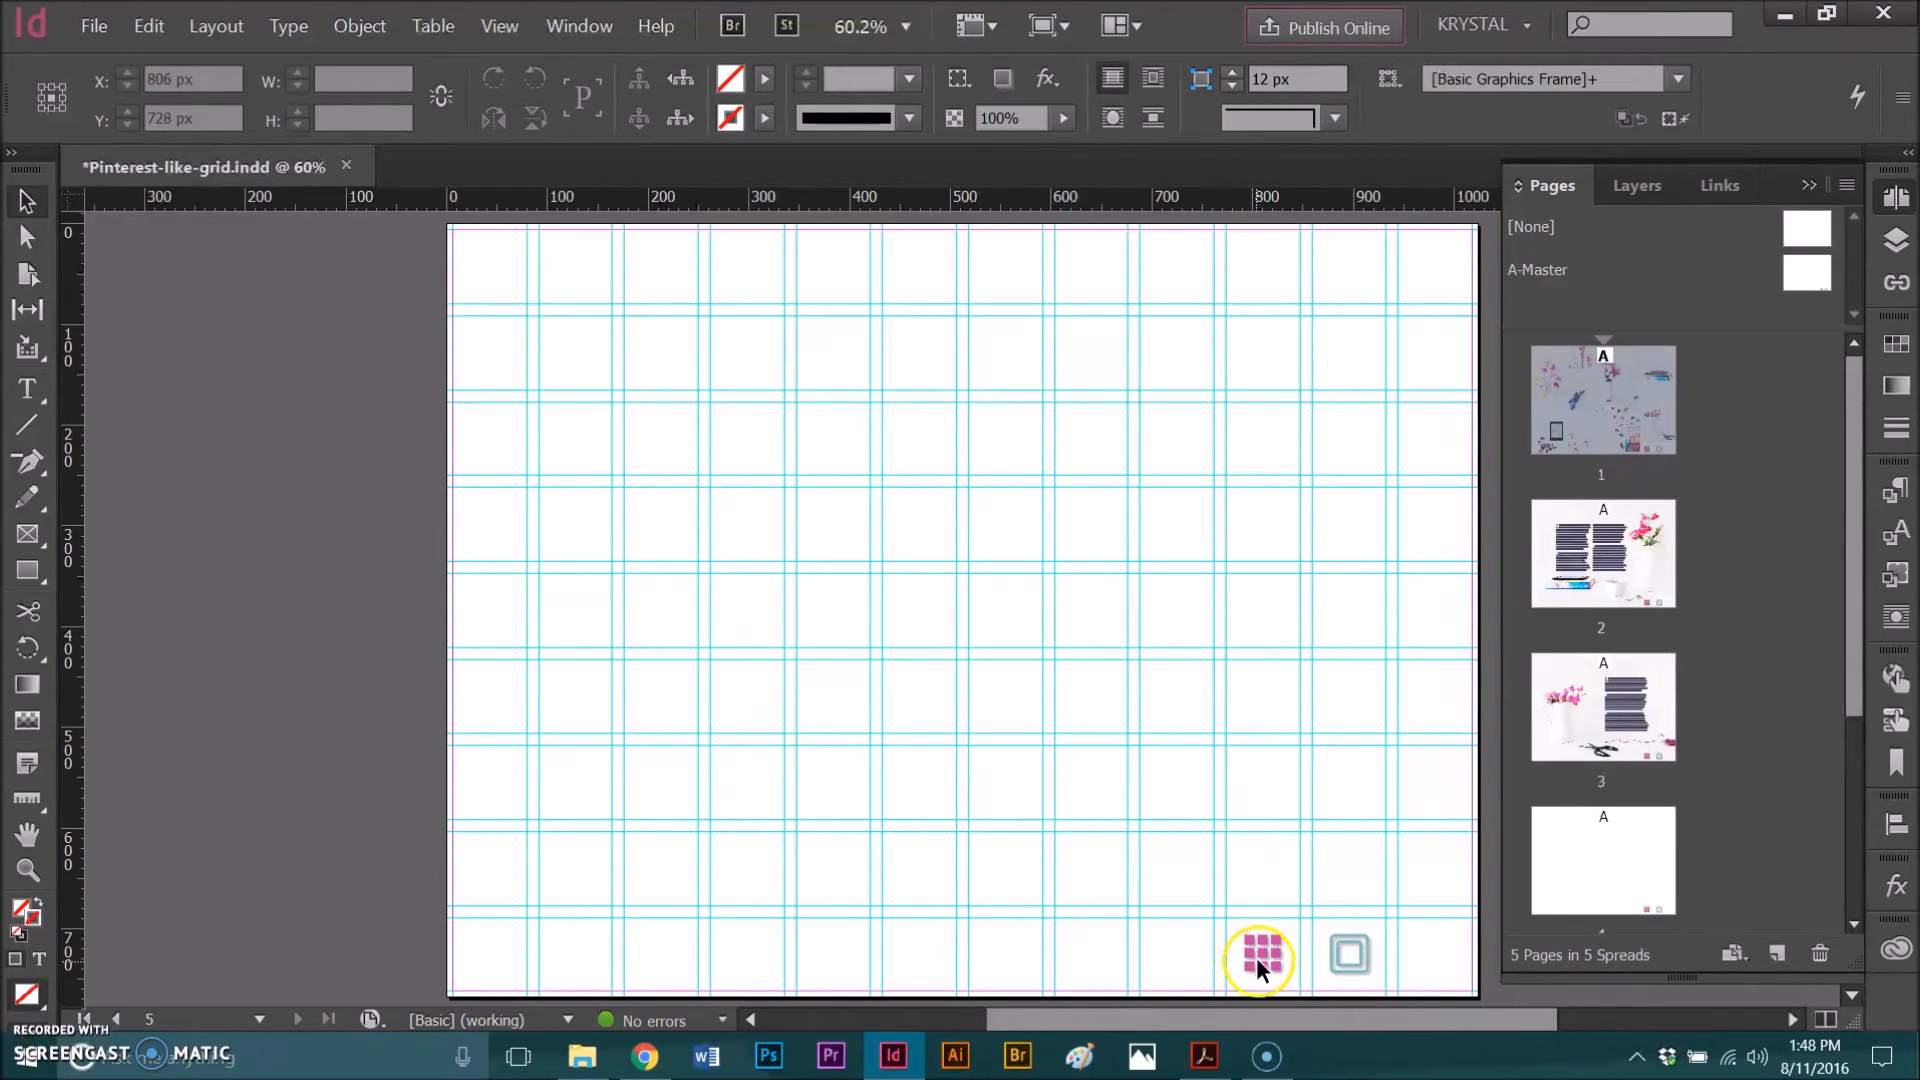
Step: Go to page 1 and create a new page hyperlink destination named Tile Page for page 1
double_click(1572, 455)
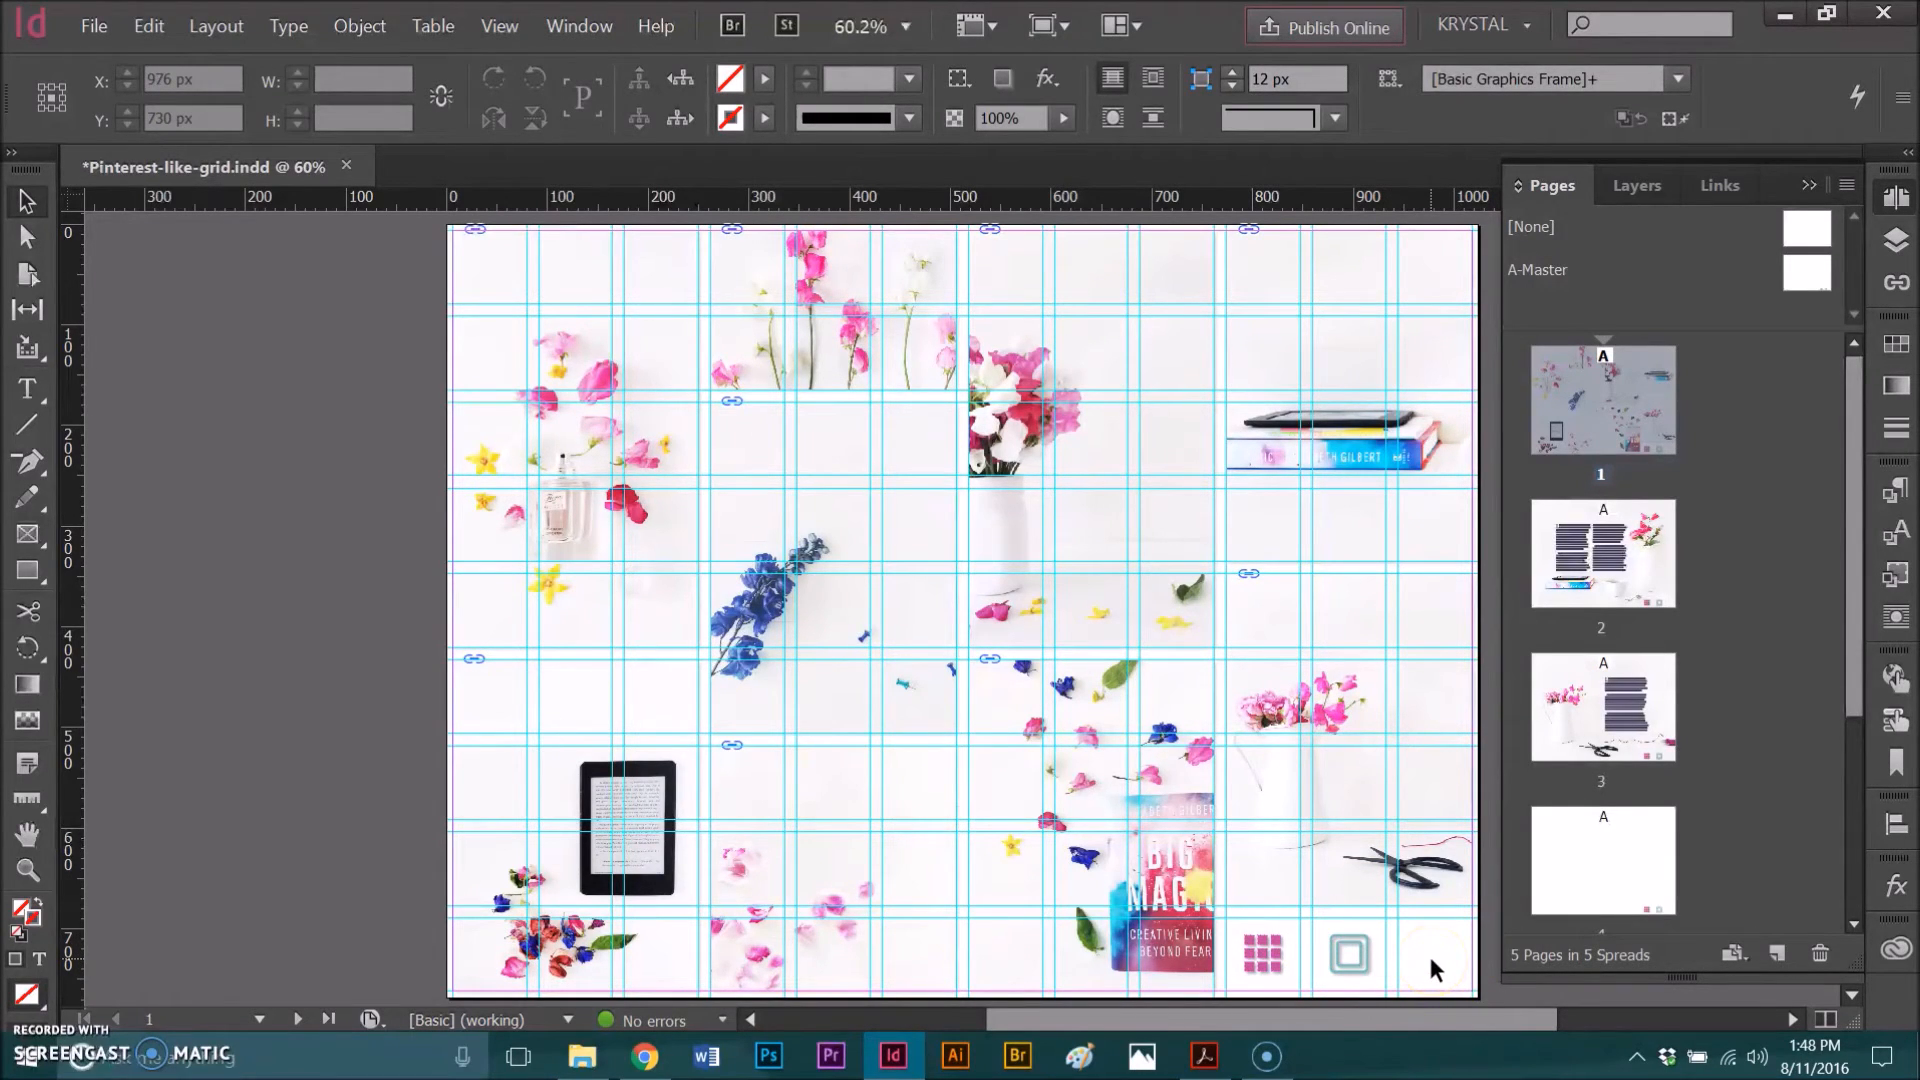
click(1392, 980)
click(1810, 185)
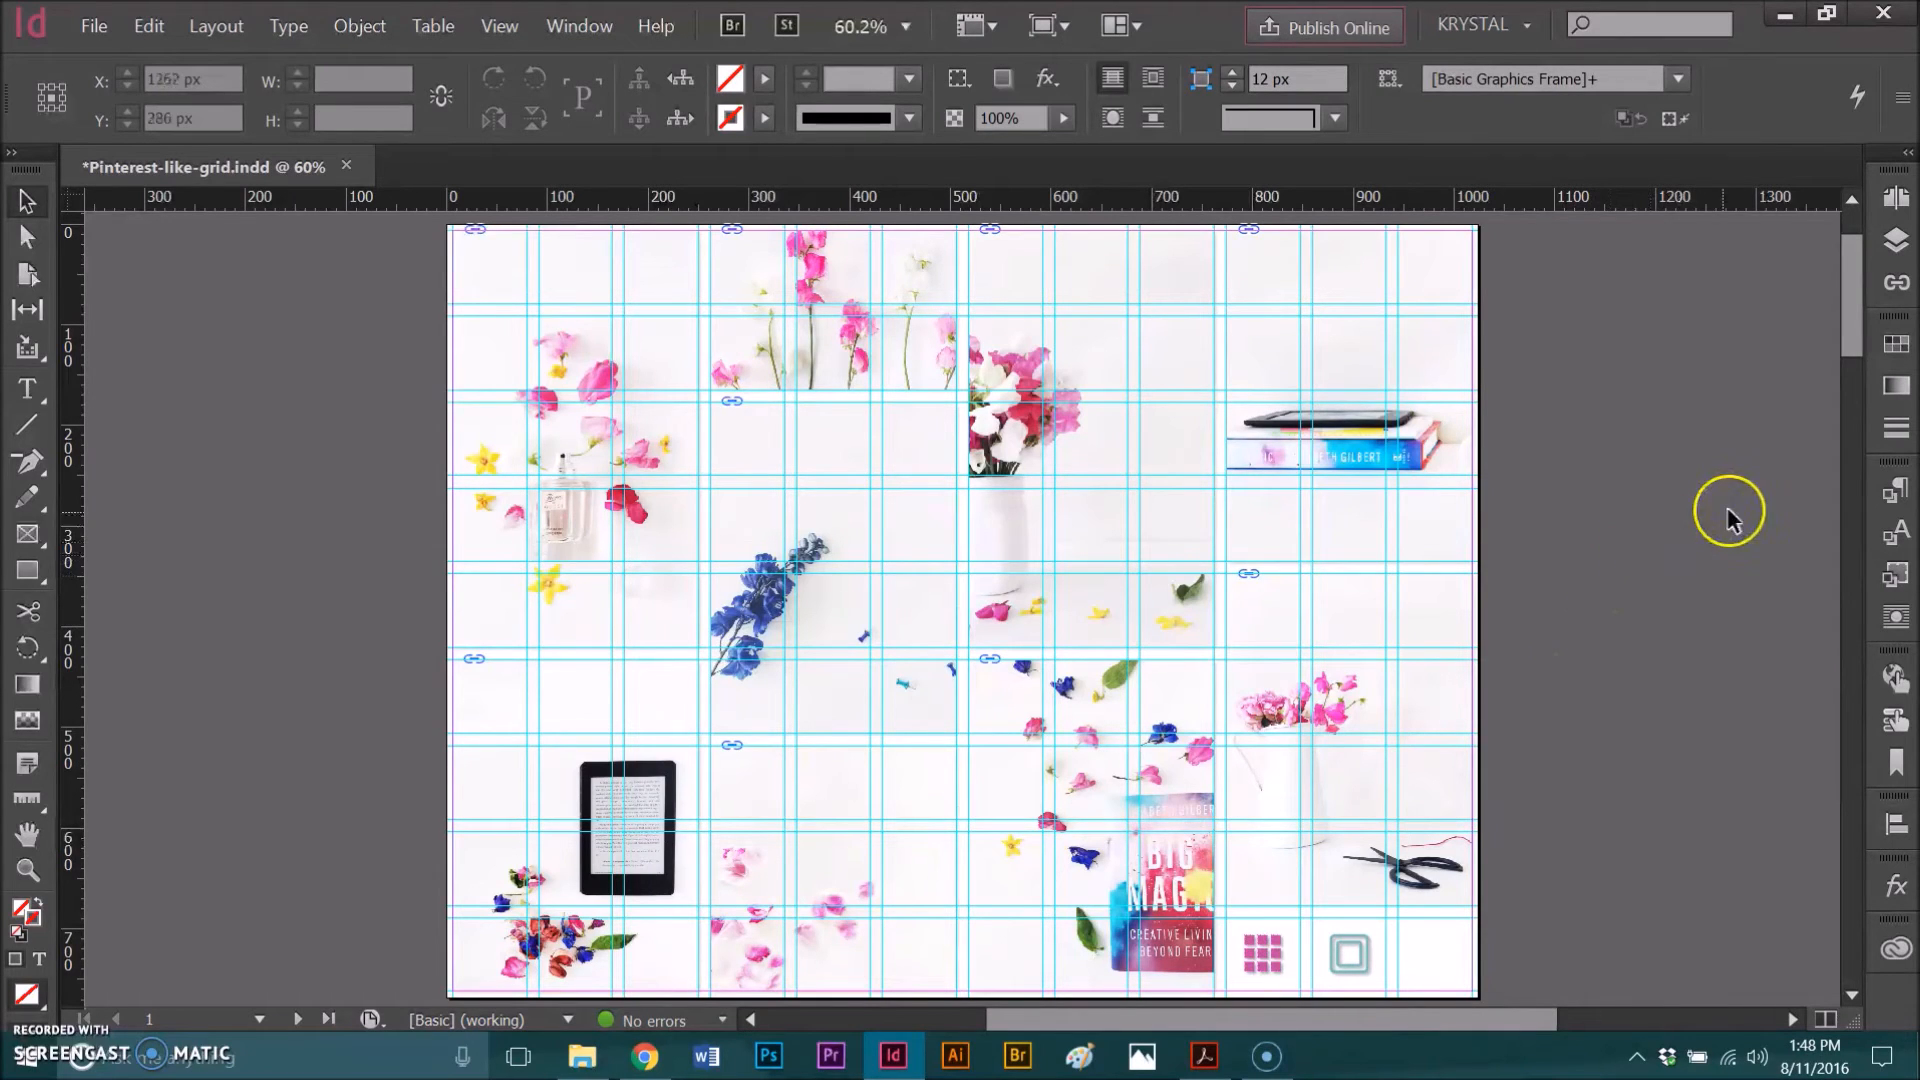
click(1897, 680)
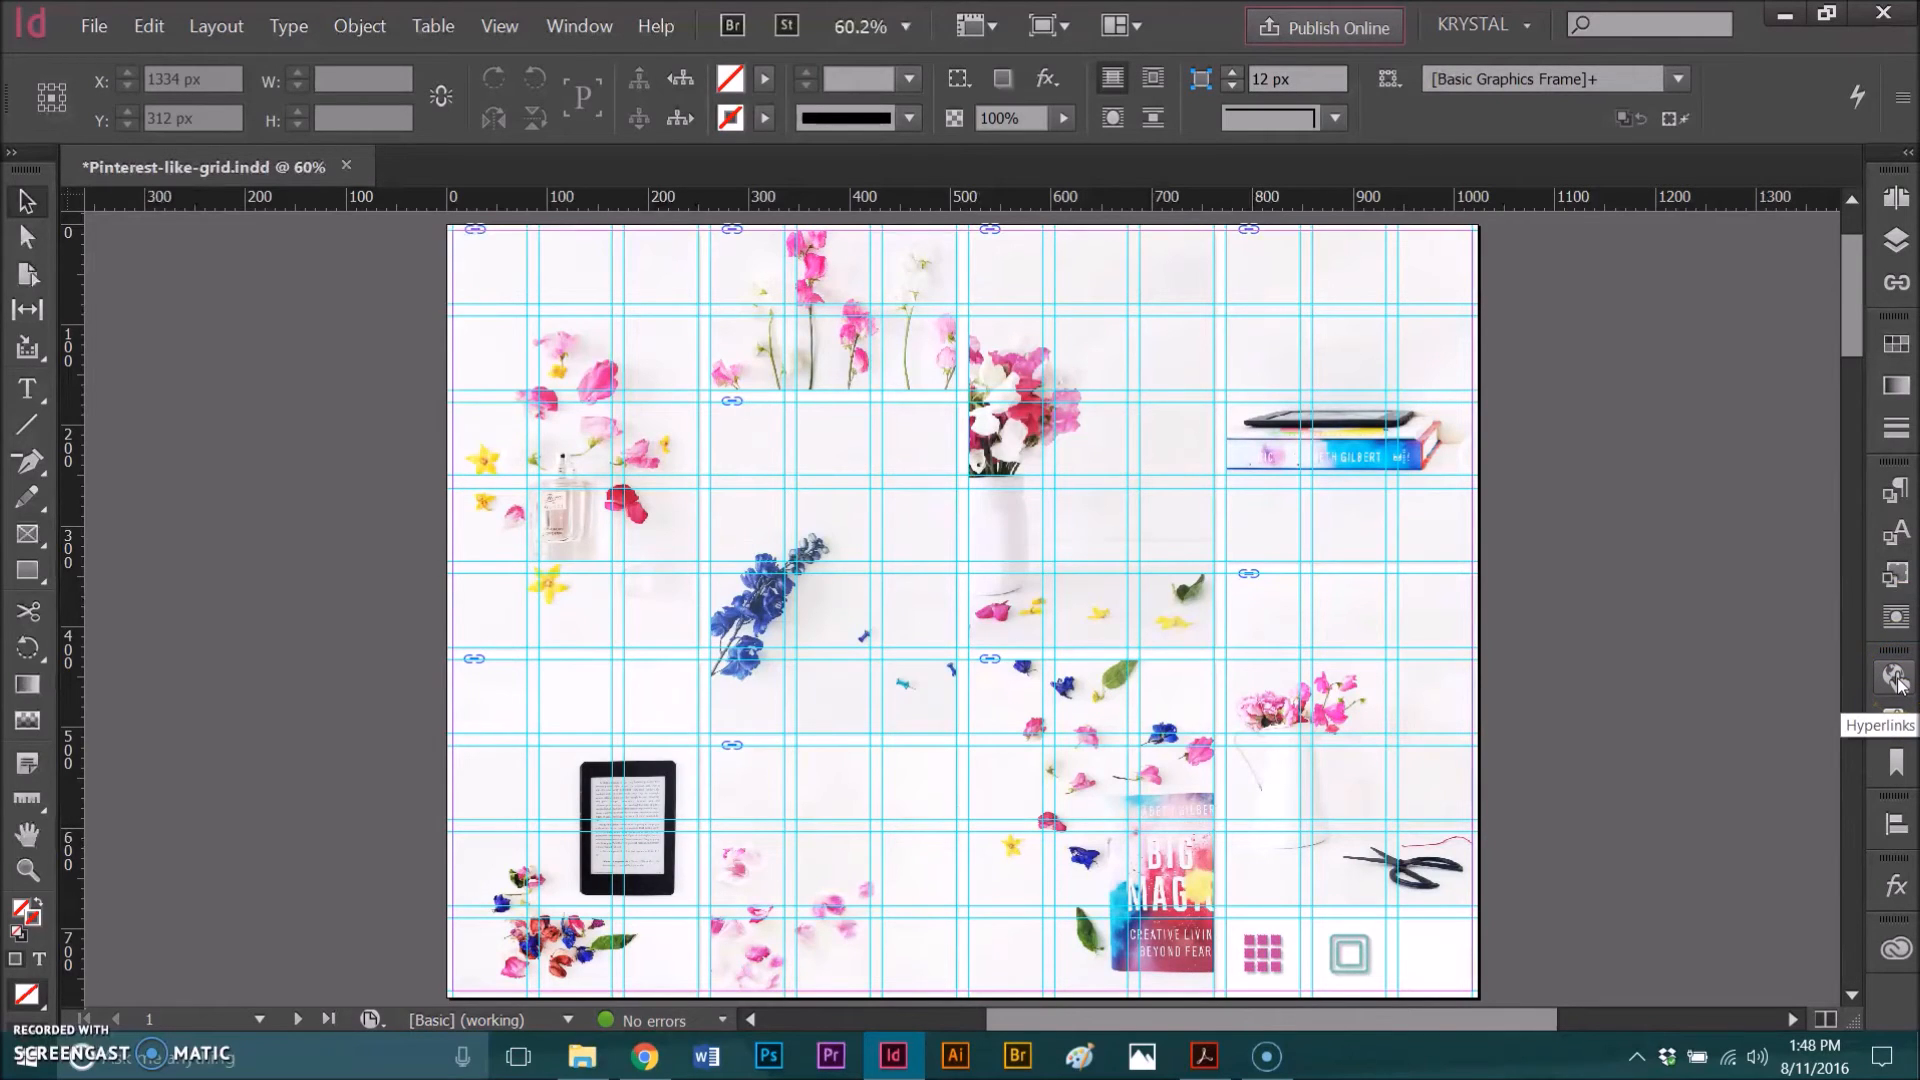
click(1896, 678)
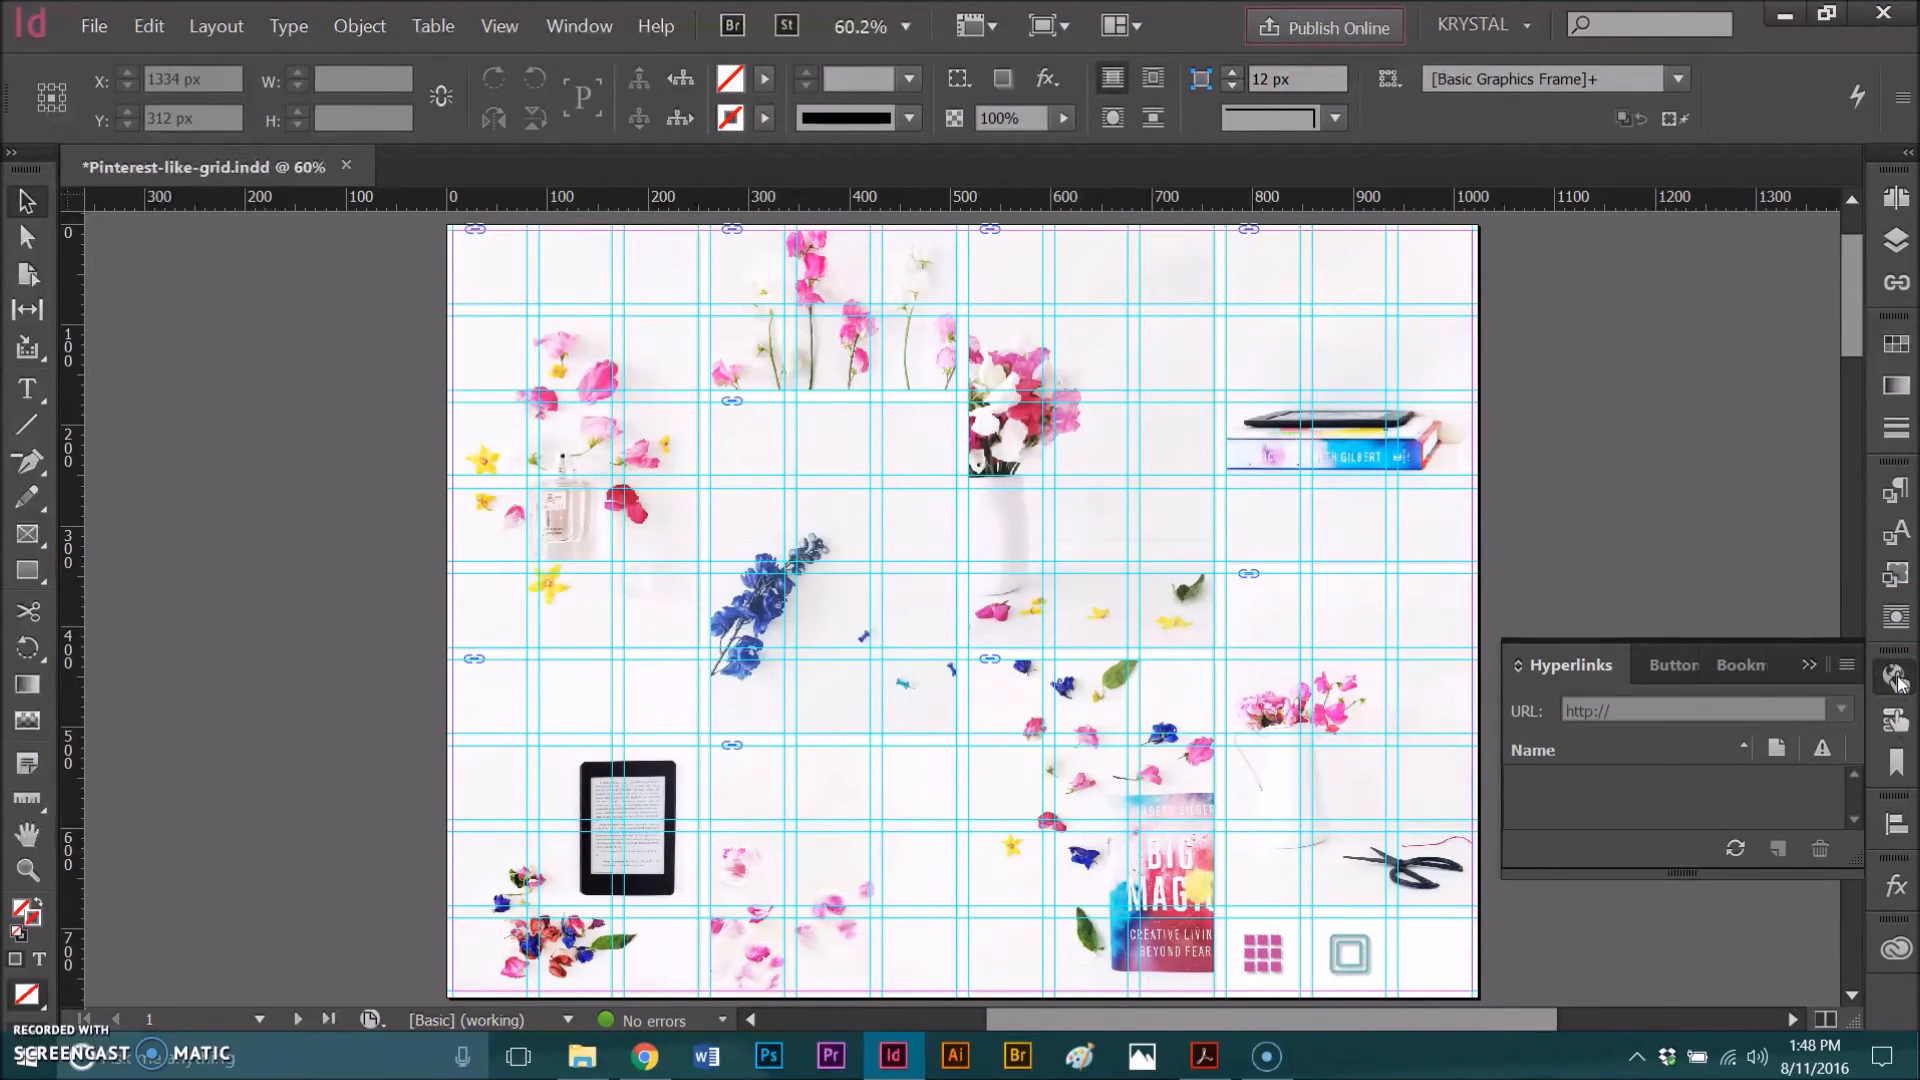
click(1845, 666)
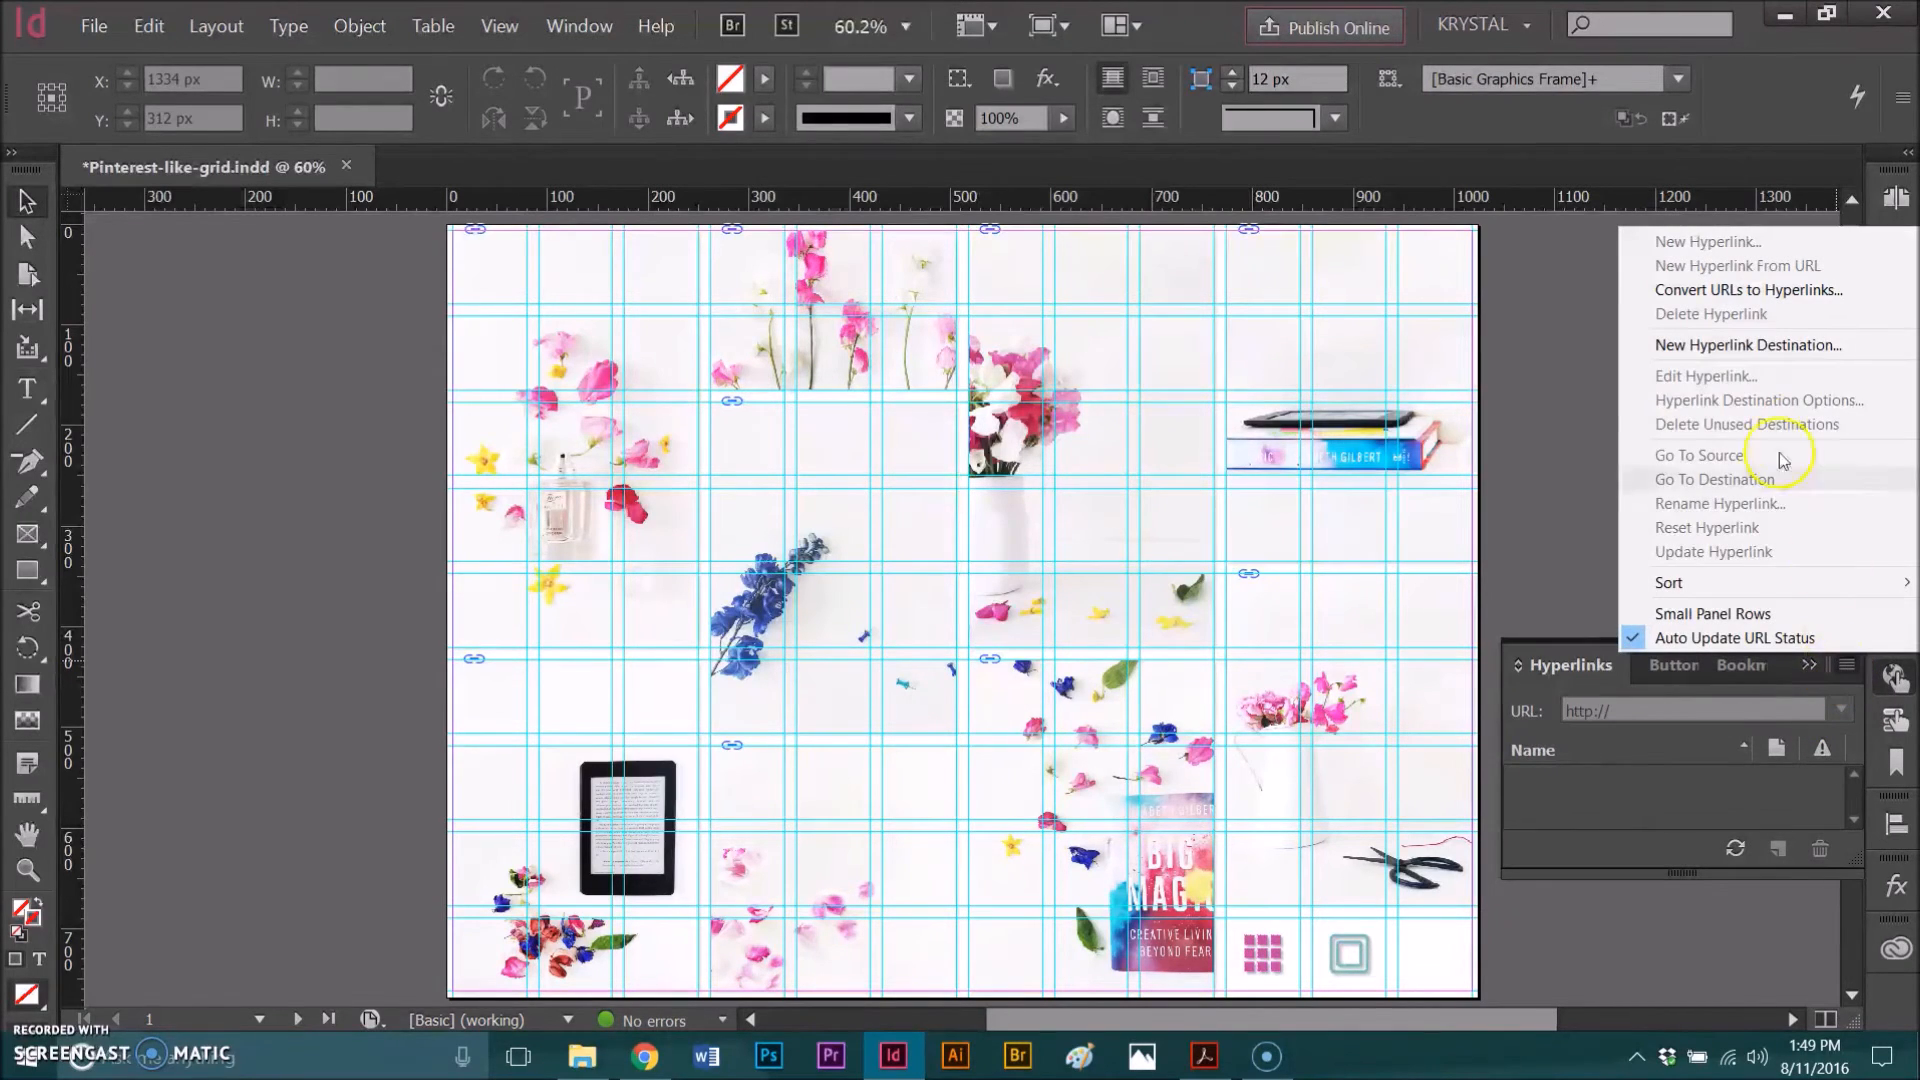
click(1718, 345)
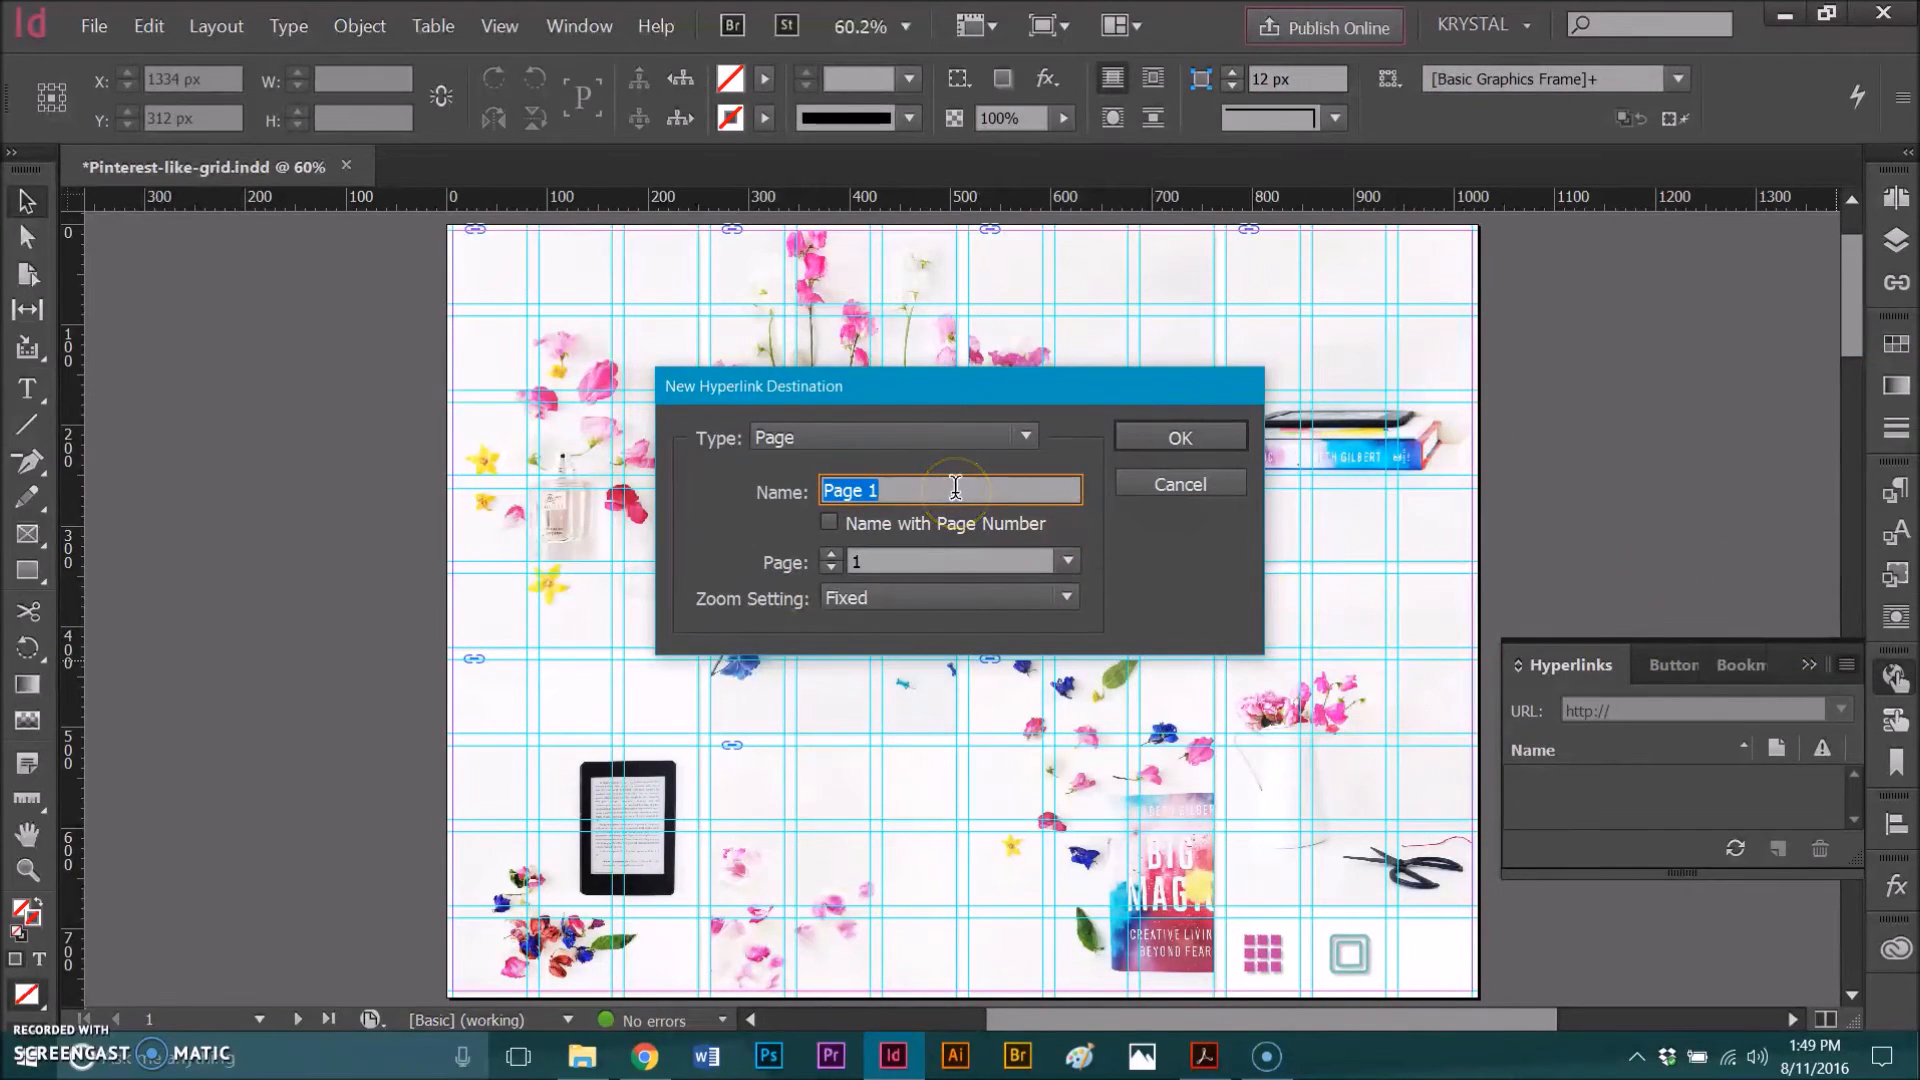
text(Tile Page)
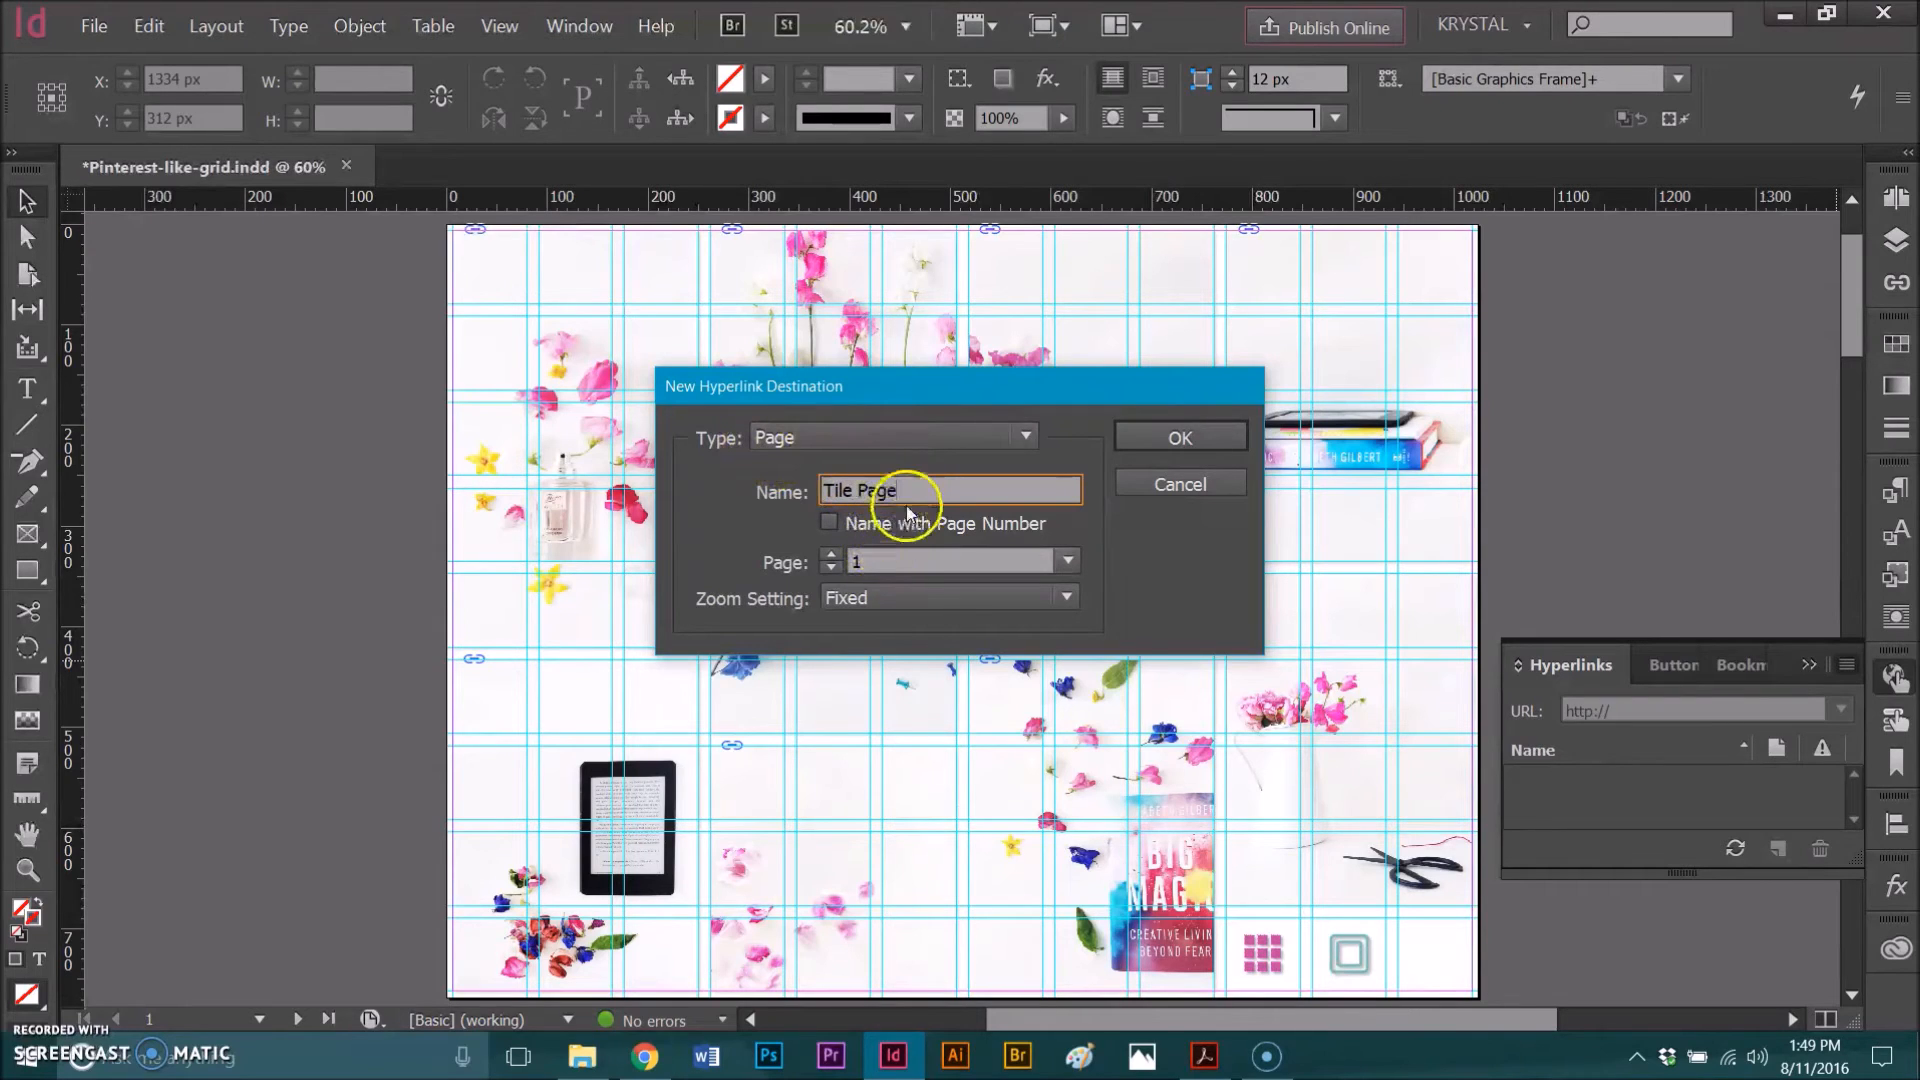
click(1168, 437)
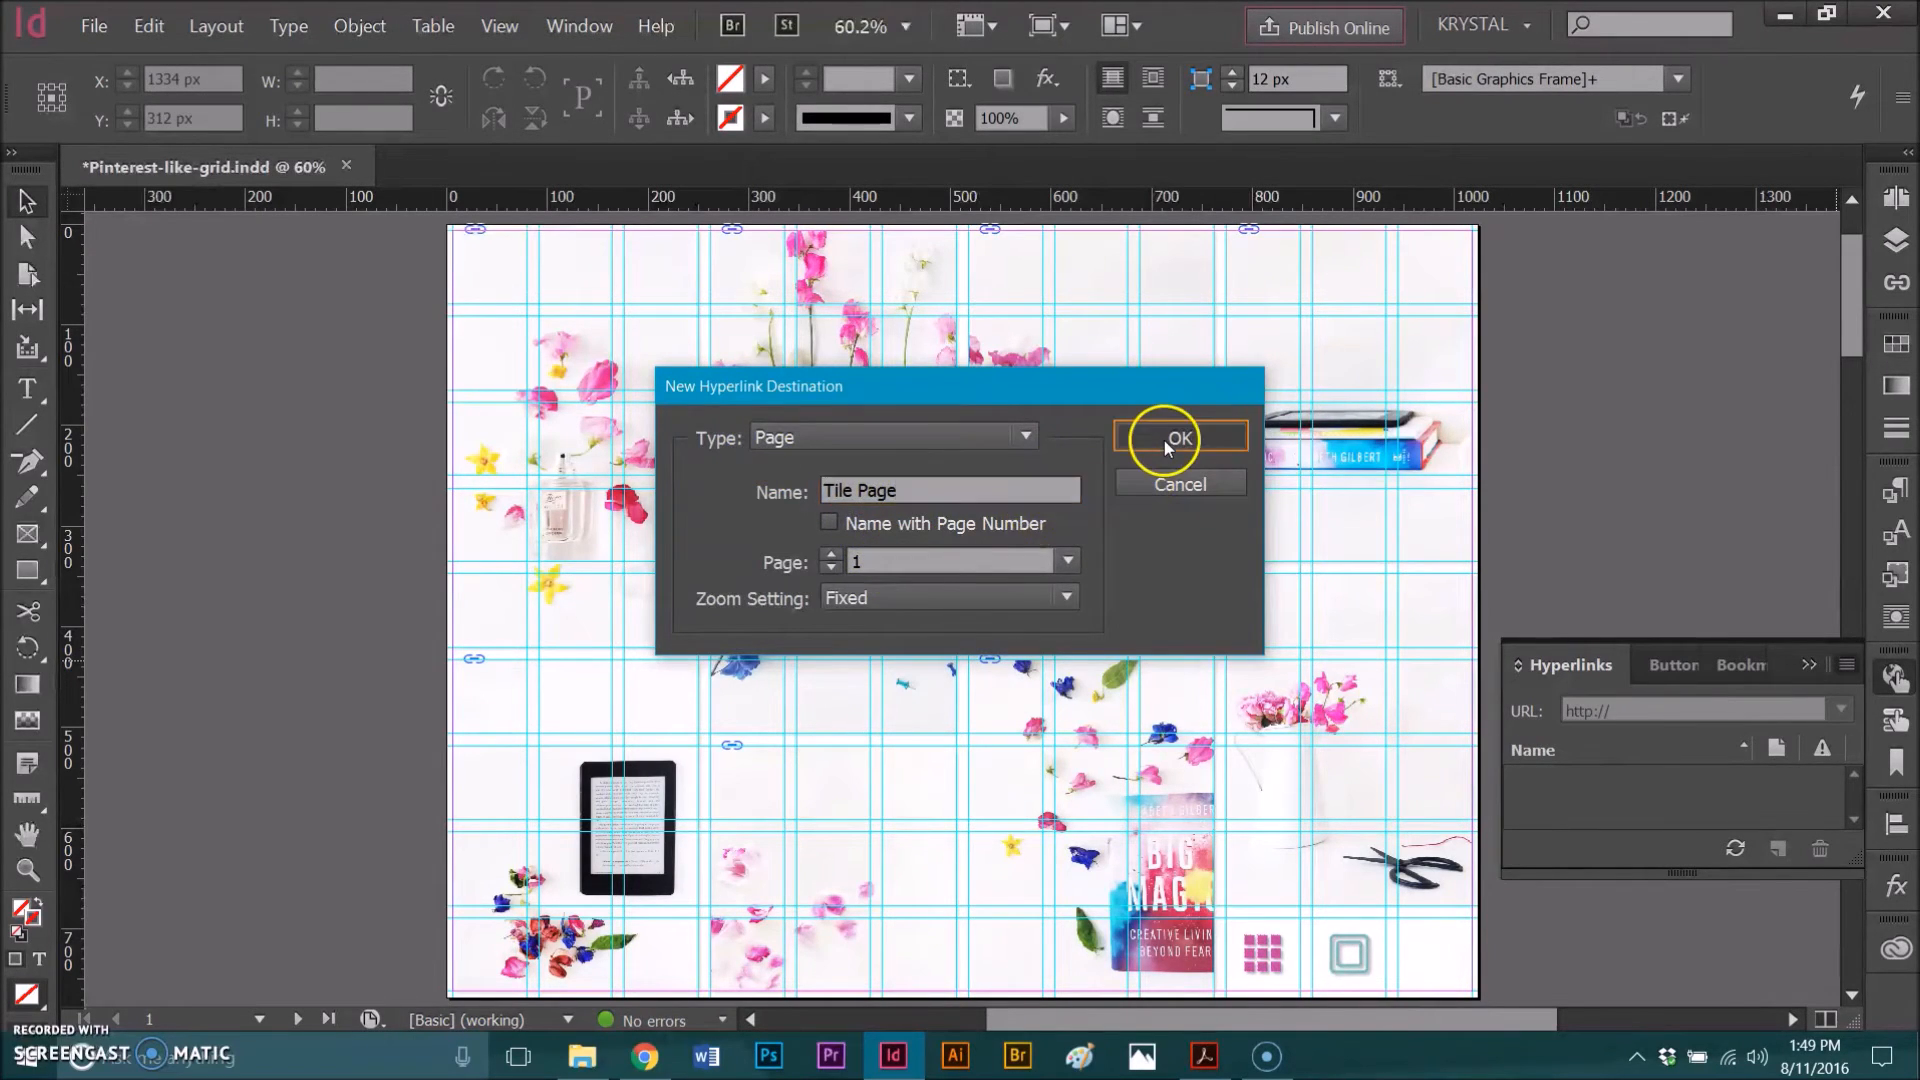
Step: On the A-Master page, select the pink grid icon, zoom in on it, and convert it into a button
click(1896, 198)
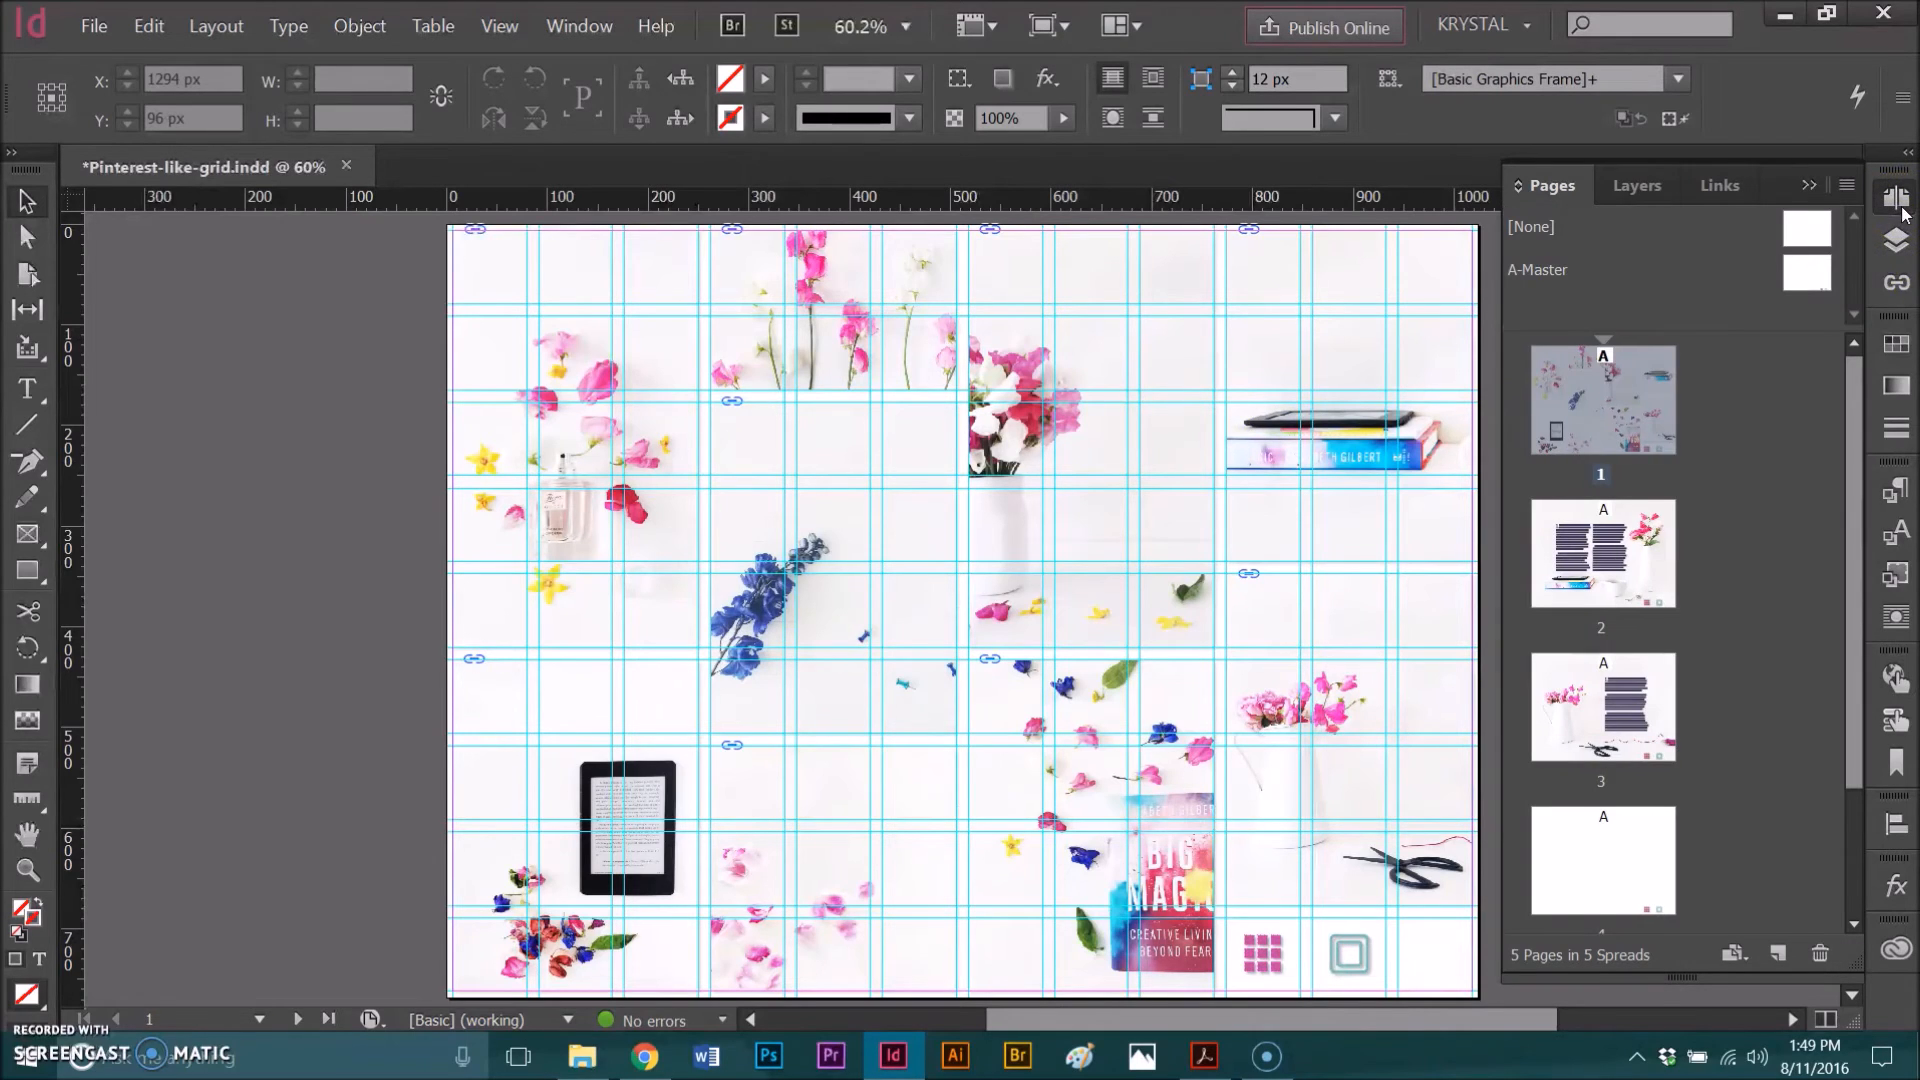
double_click(1800, 285)
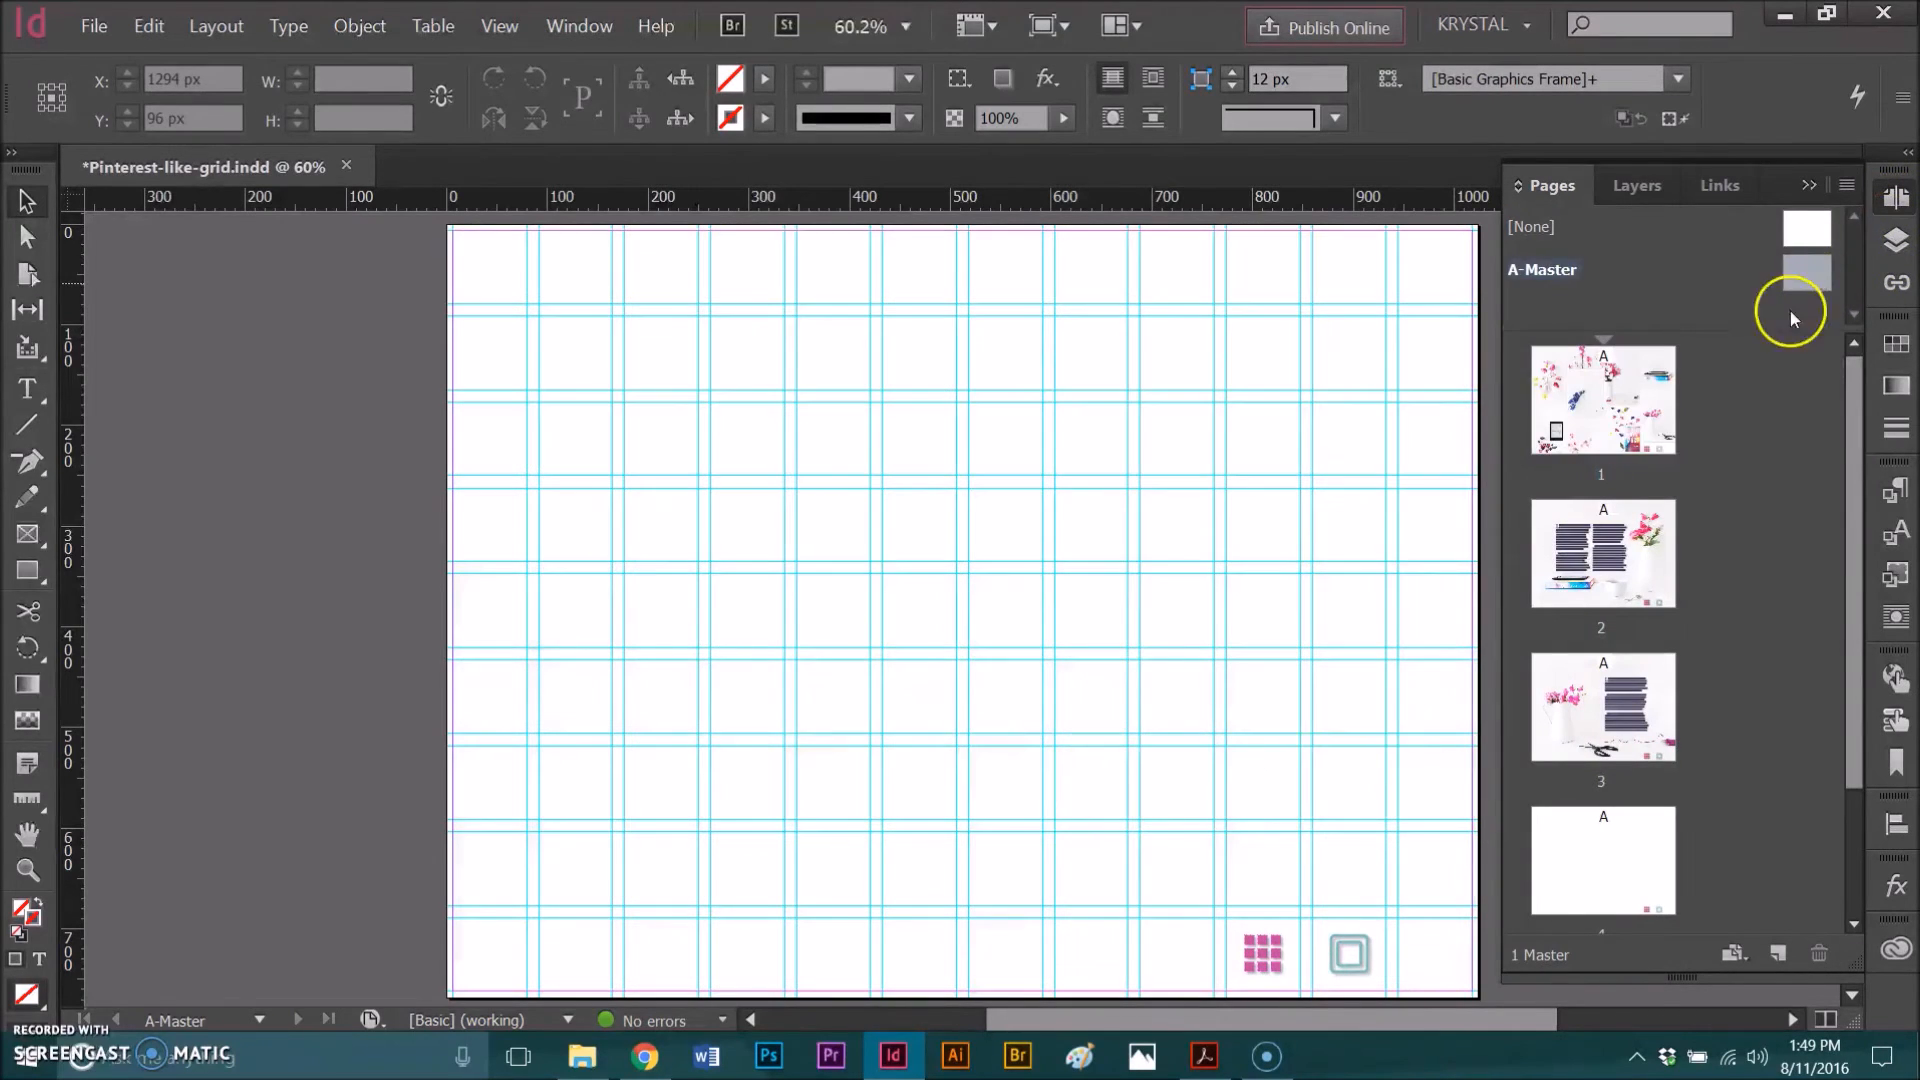
click(1262, 958)
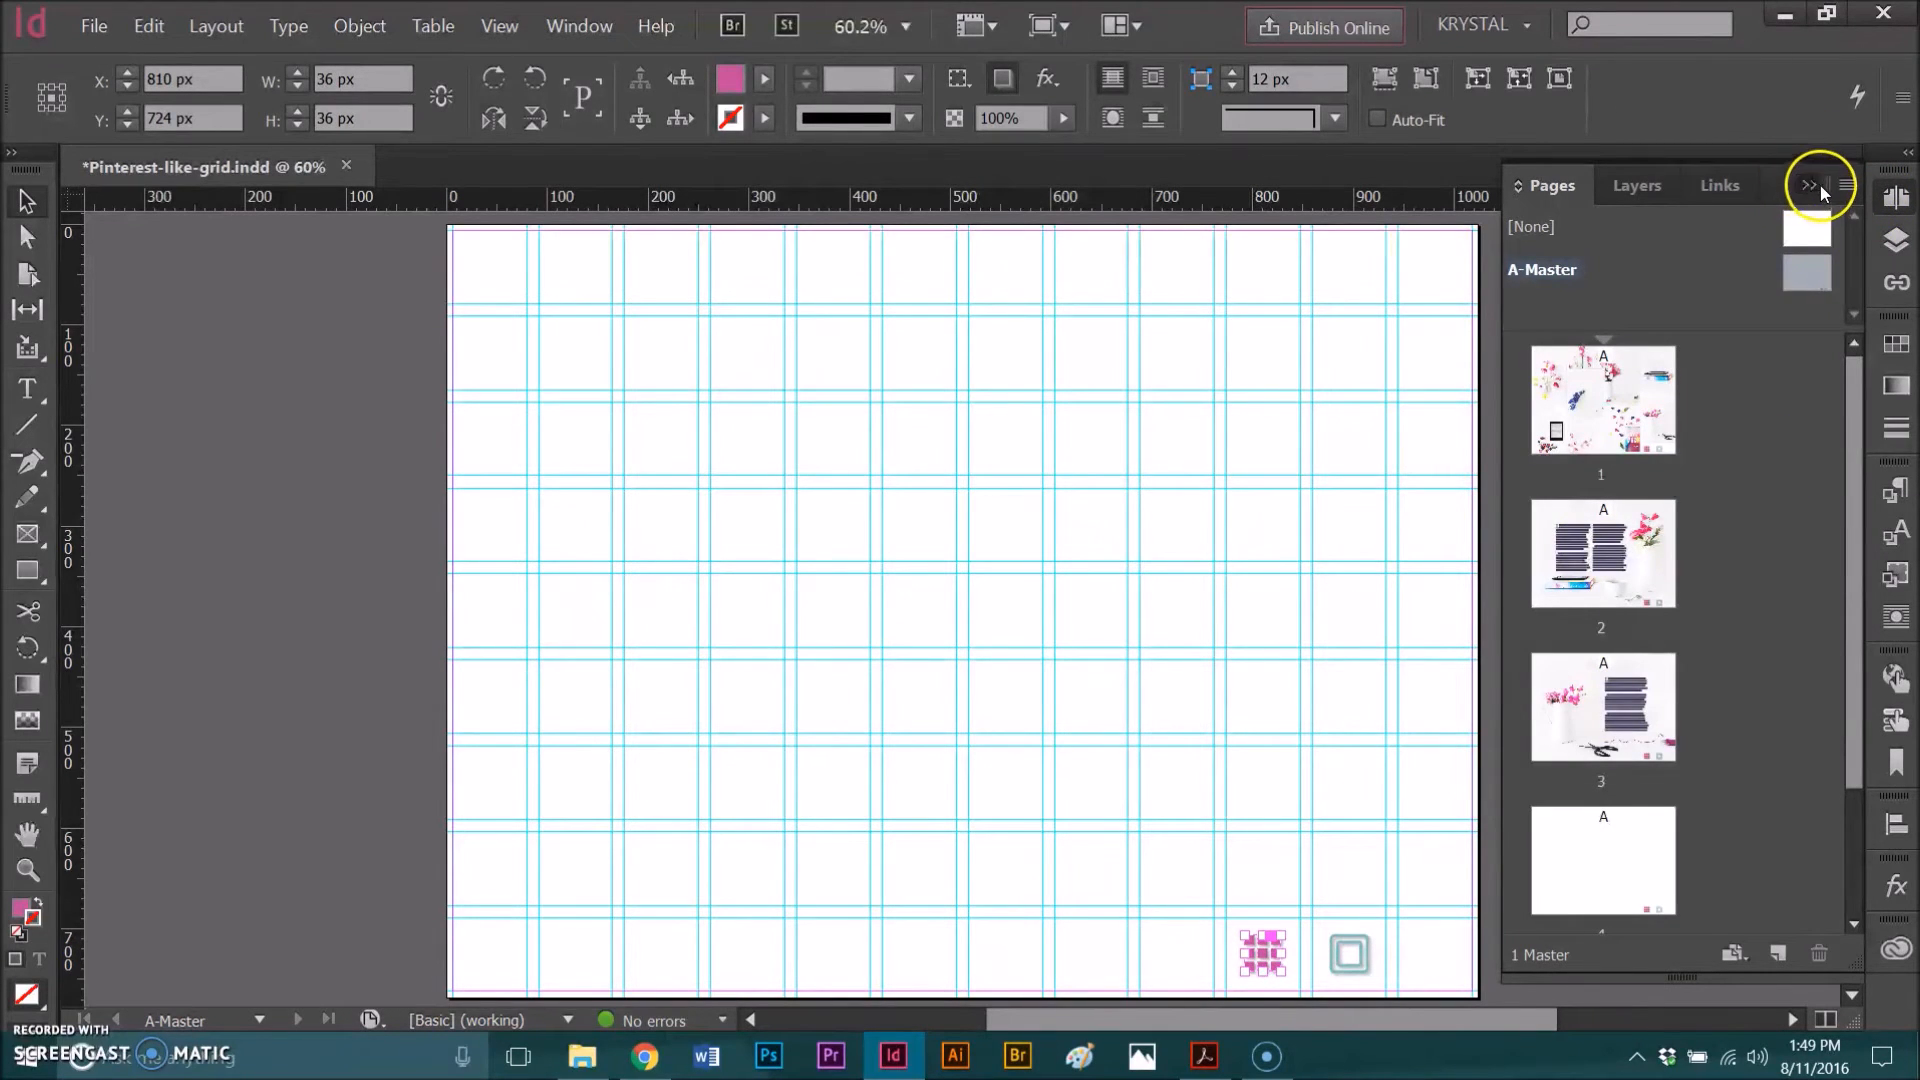
click(1811, 186)
drag(1080, 850, 1427, 1007)
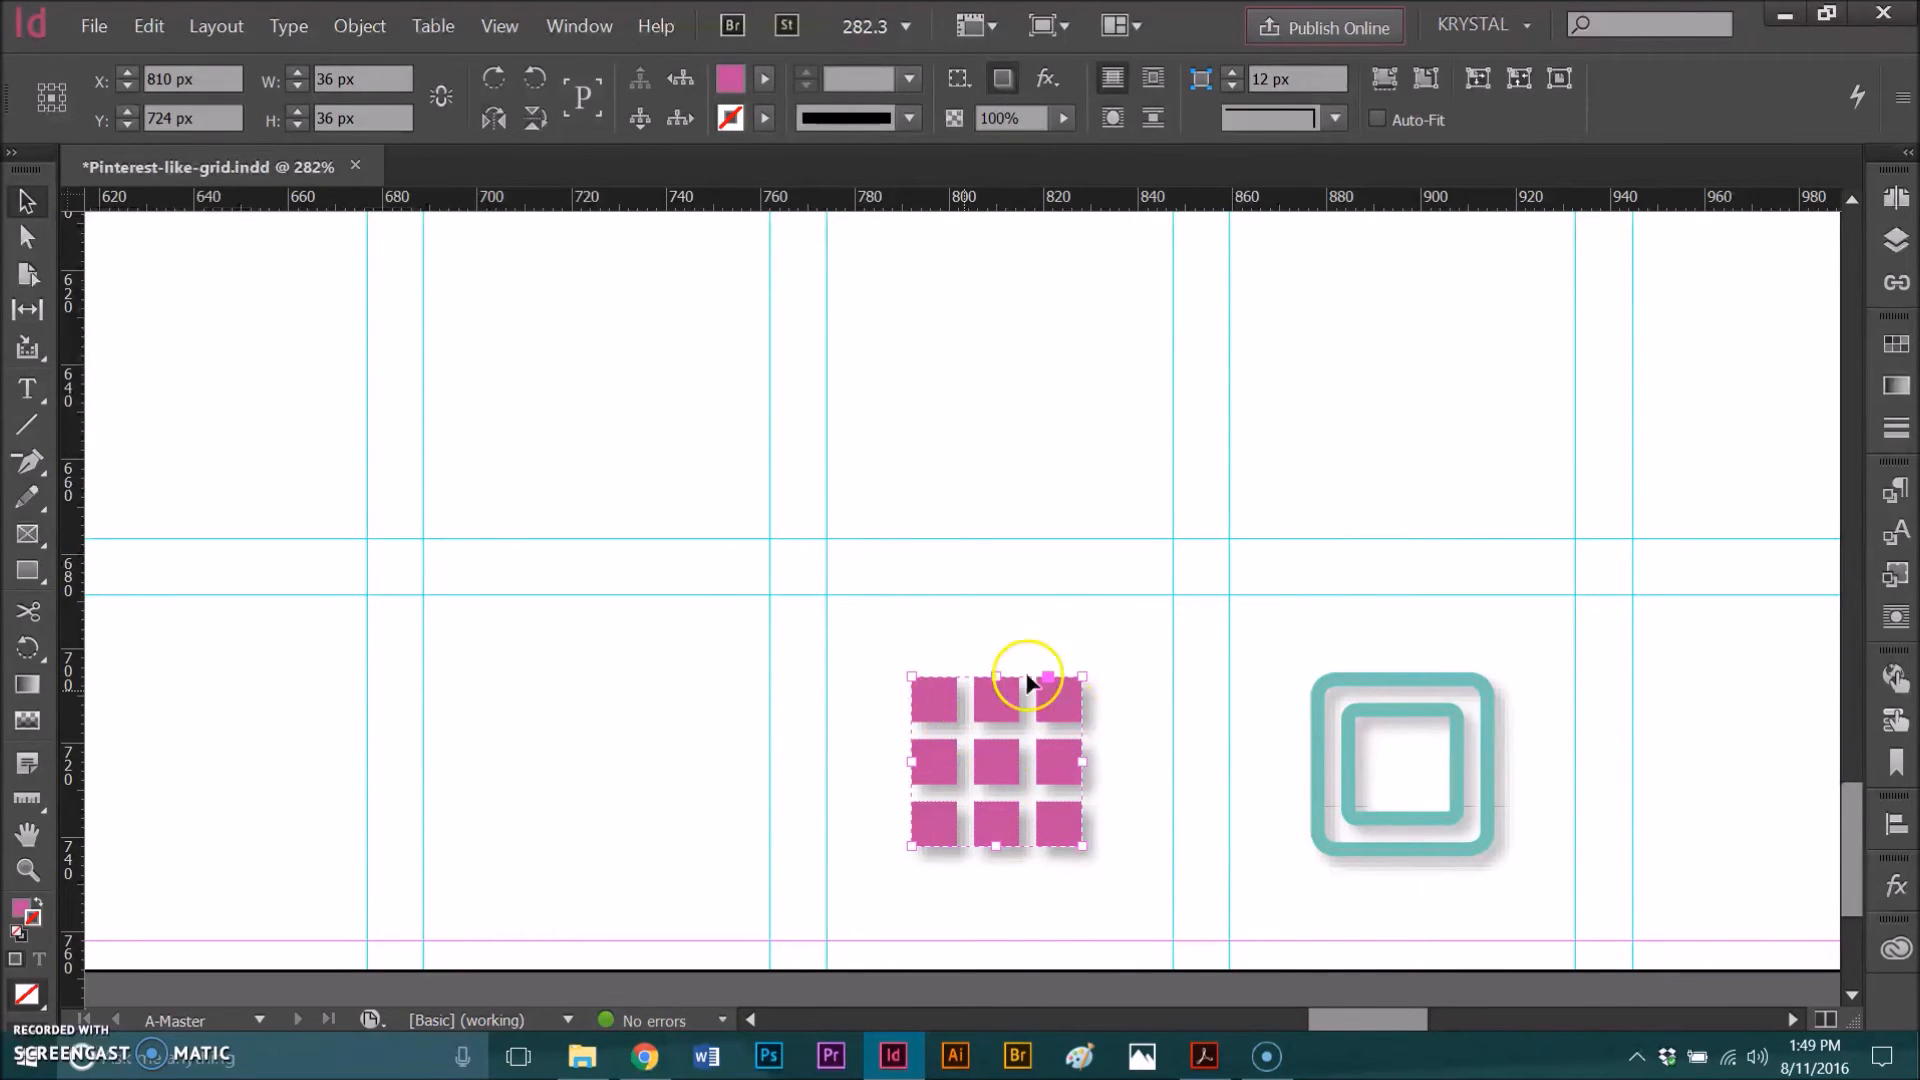
click(1893, 720)
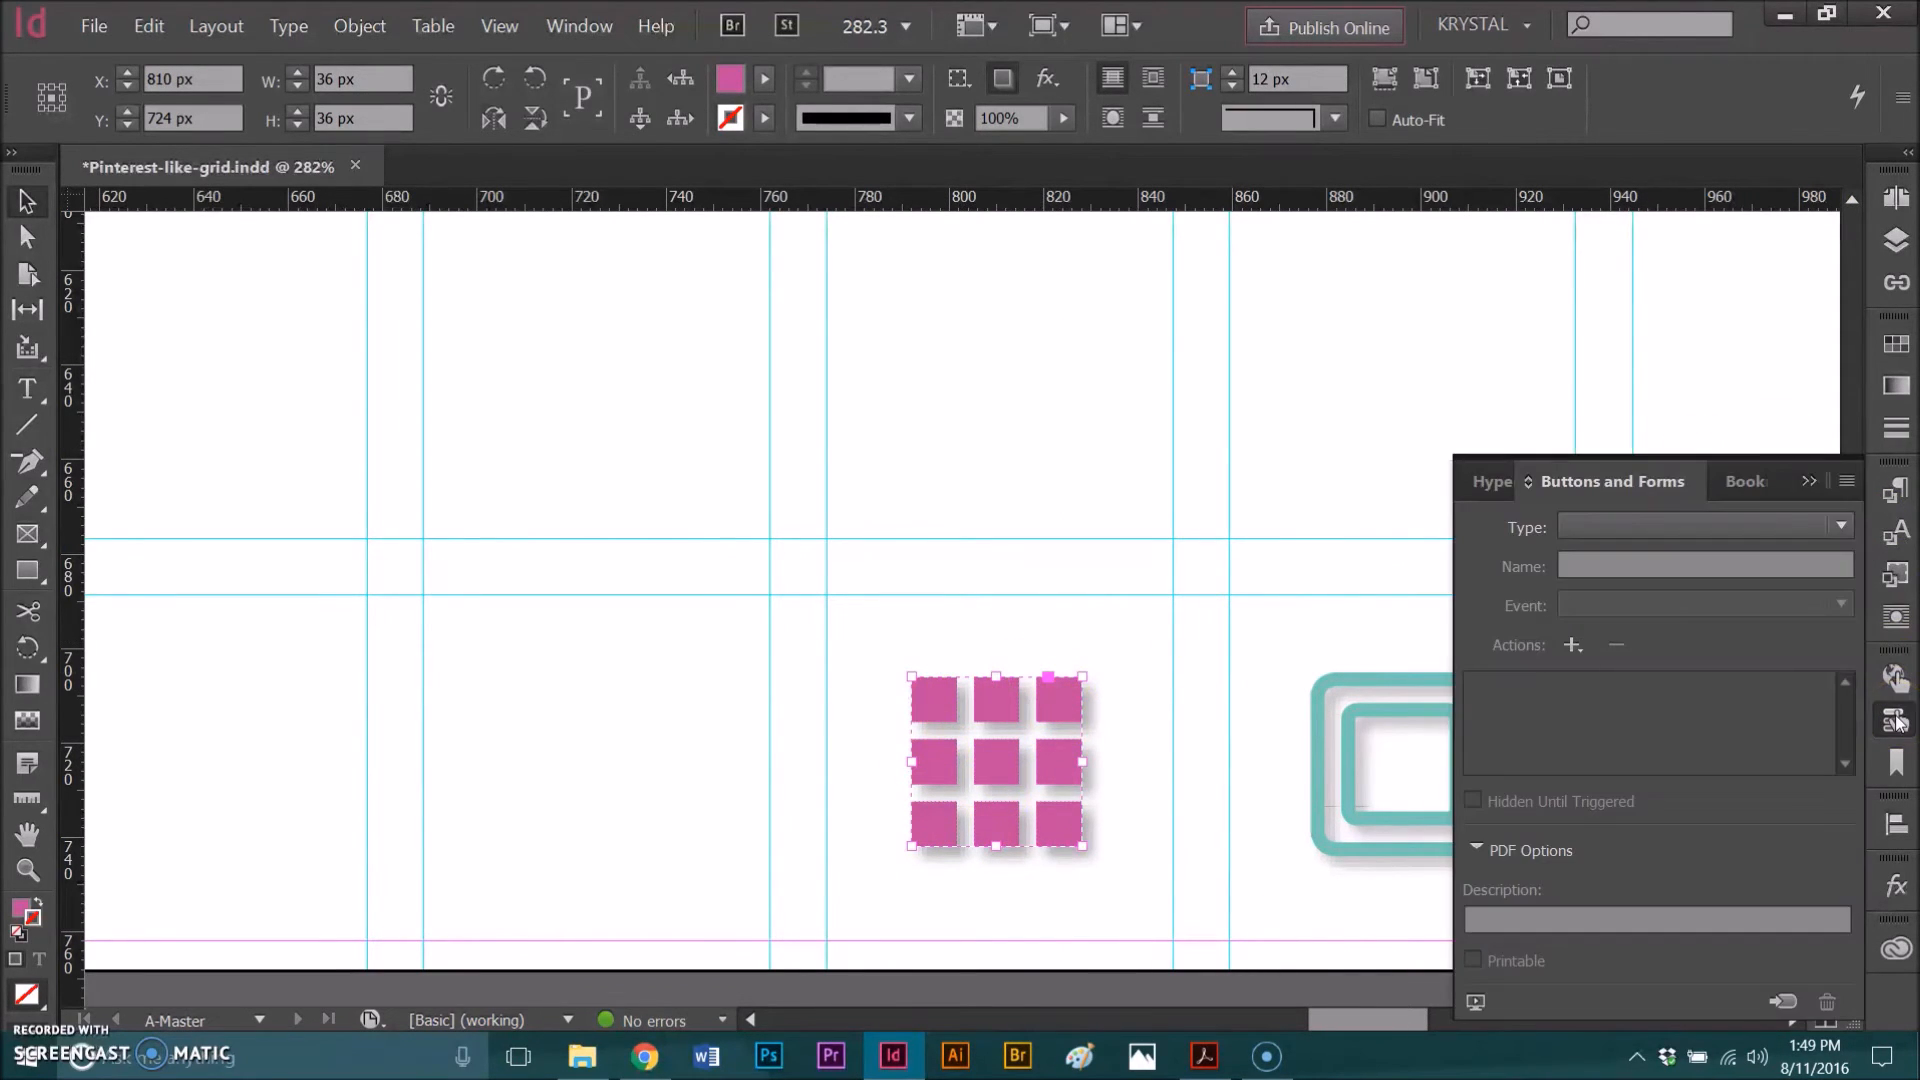
click(1841, 526)
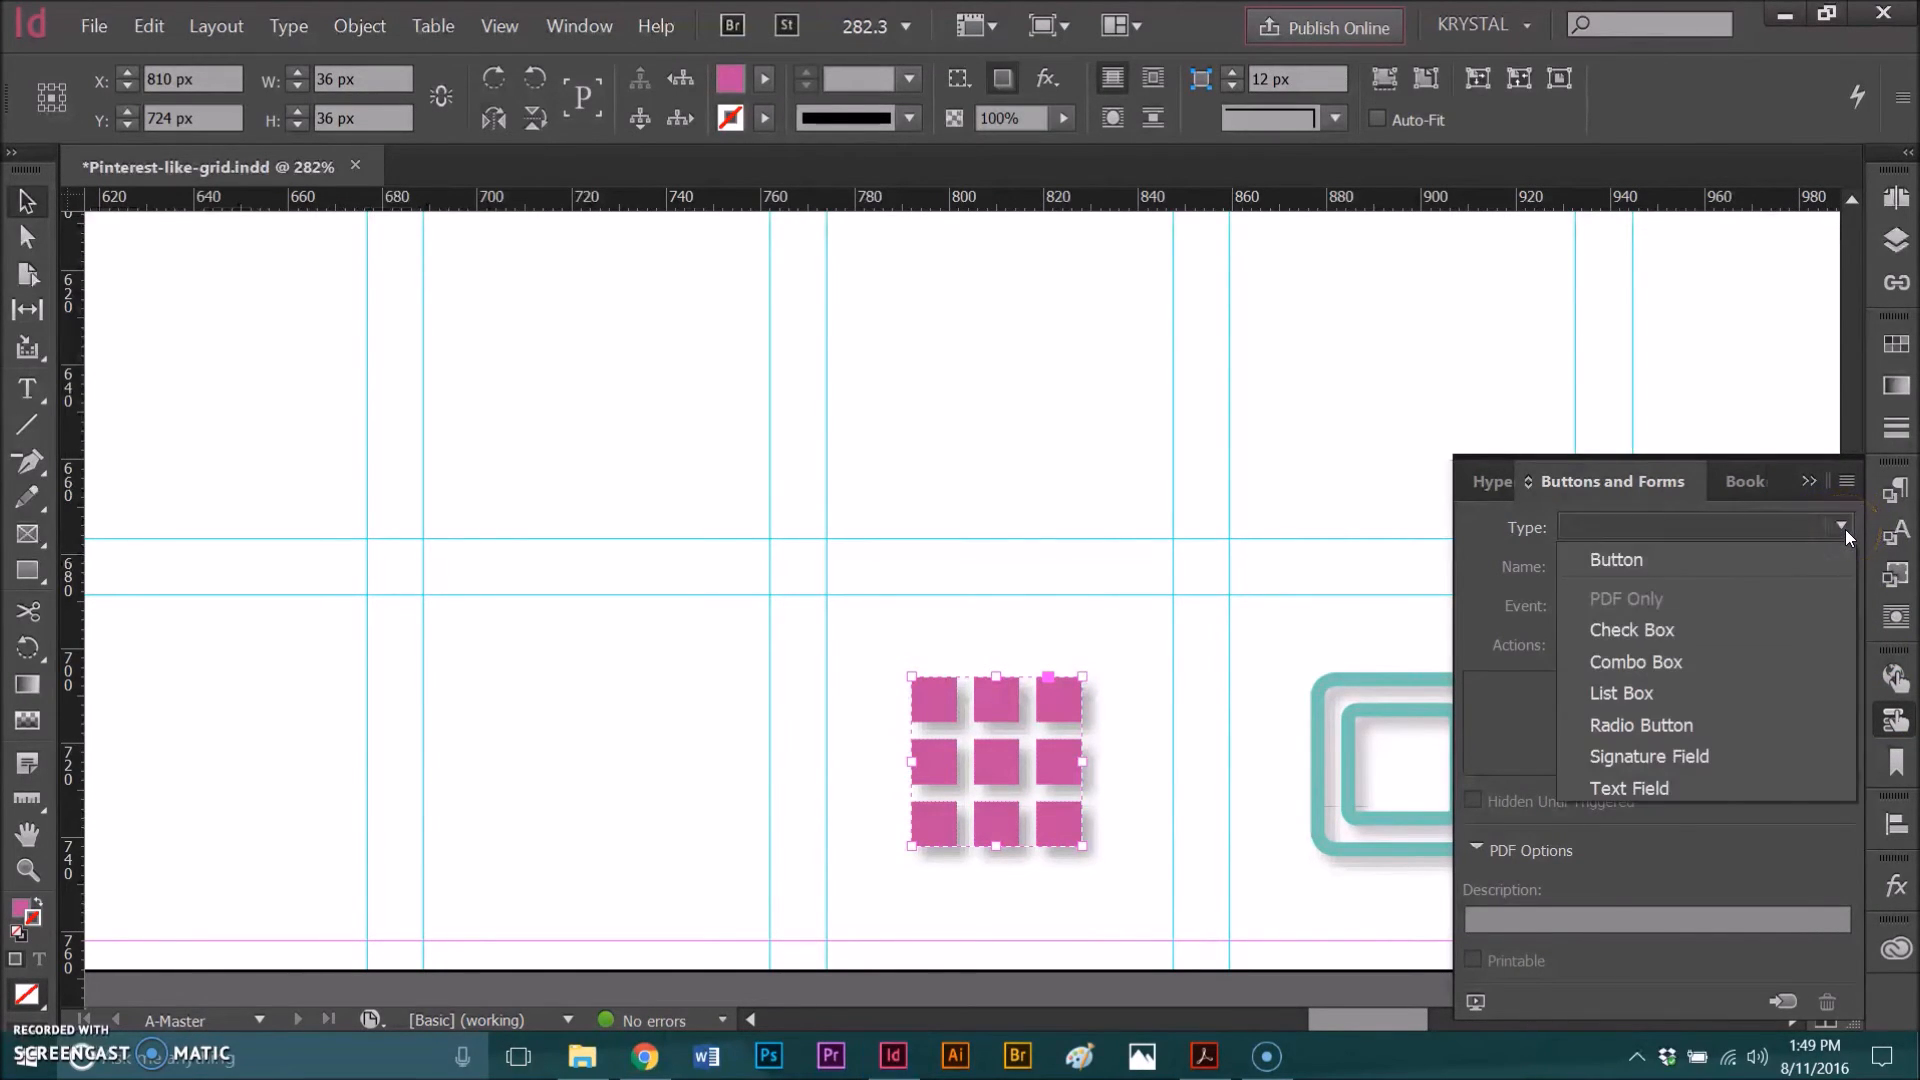
click(1670, 557)
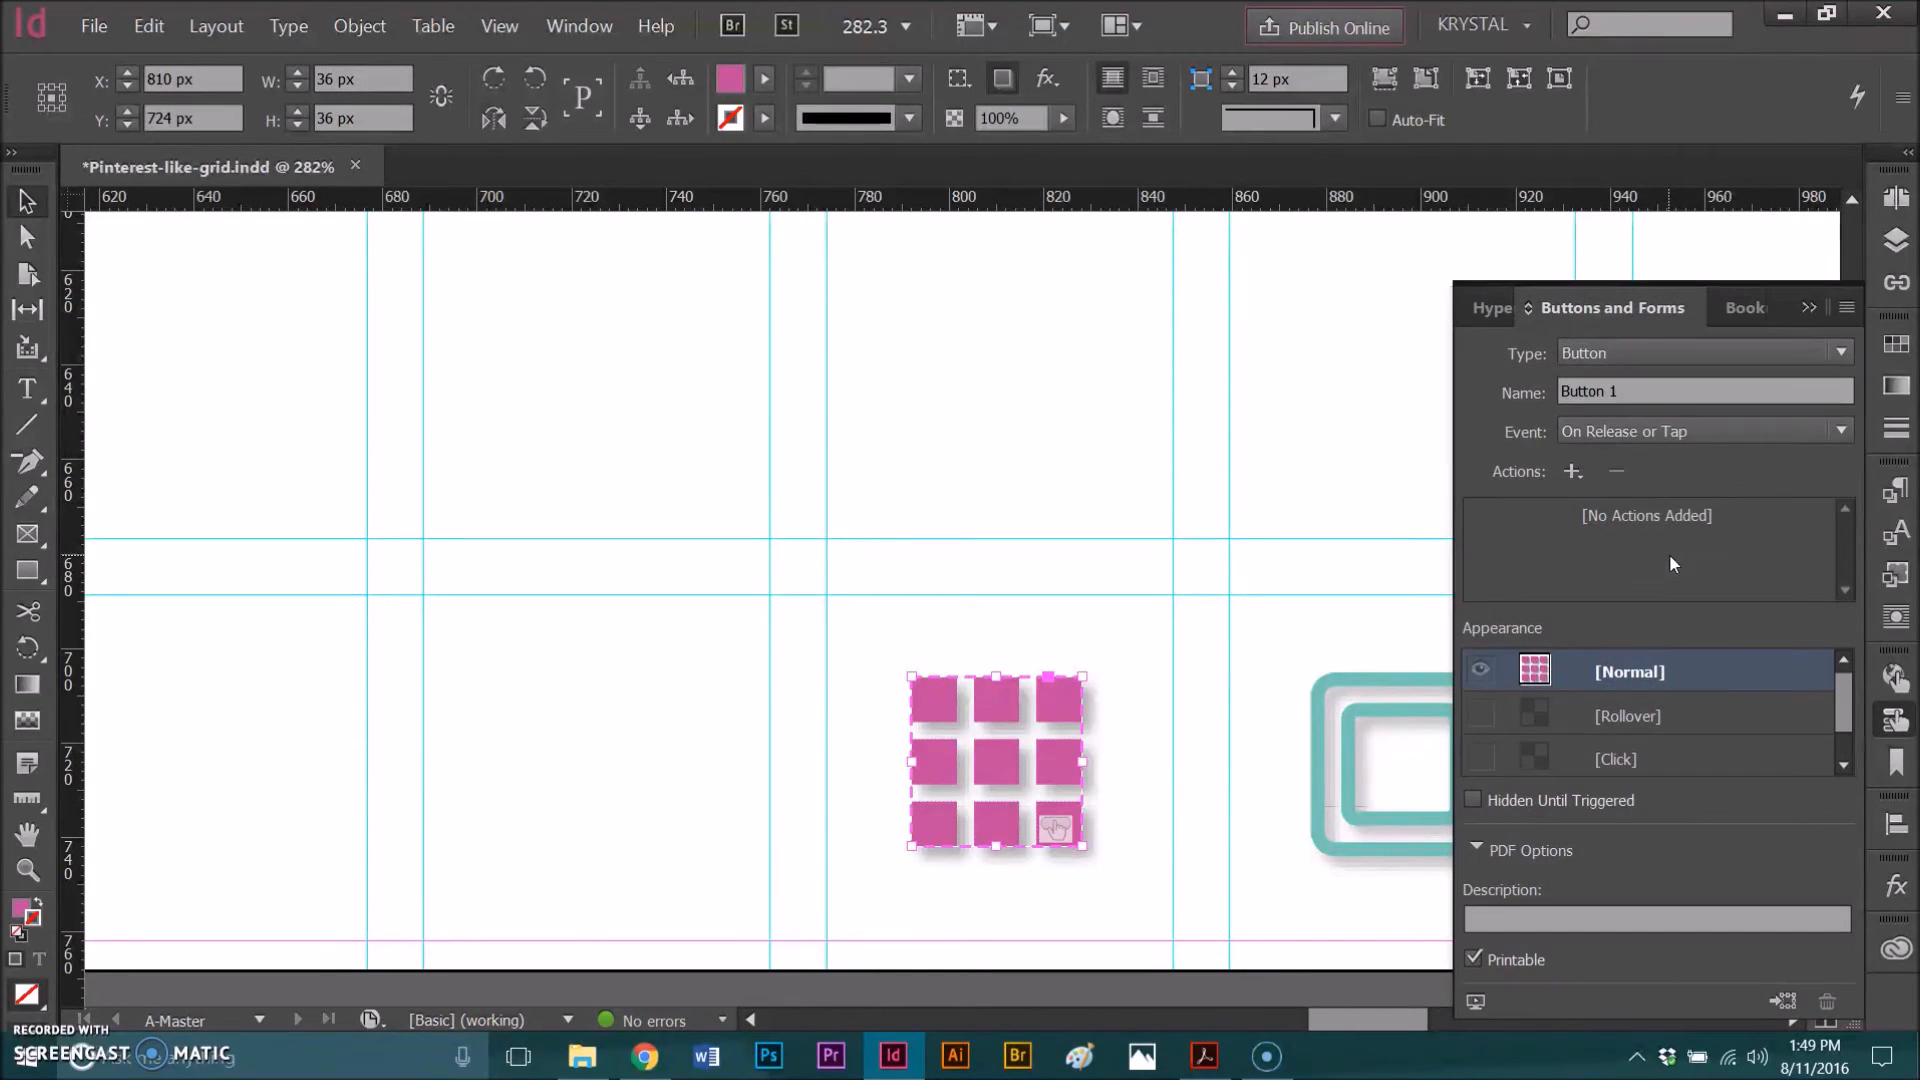
Step: Rename the grid button as Tiles
drag(1641, 391, 1542, 388)
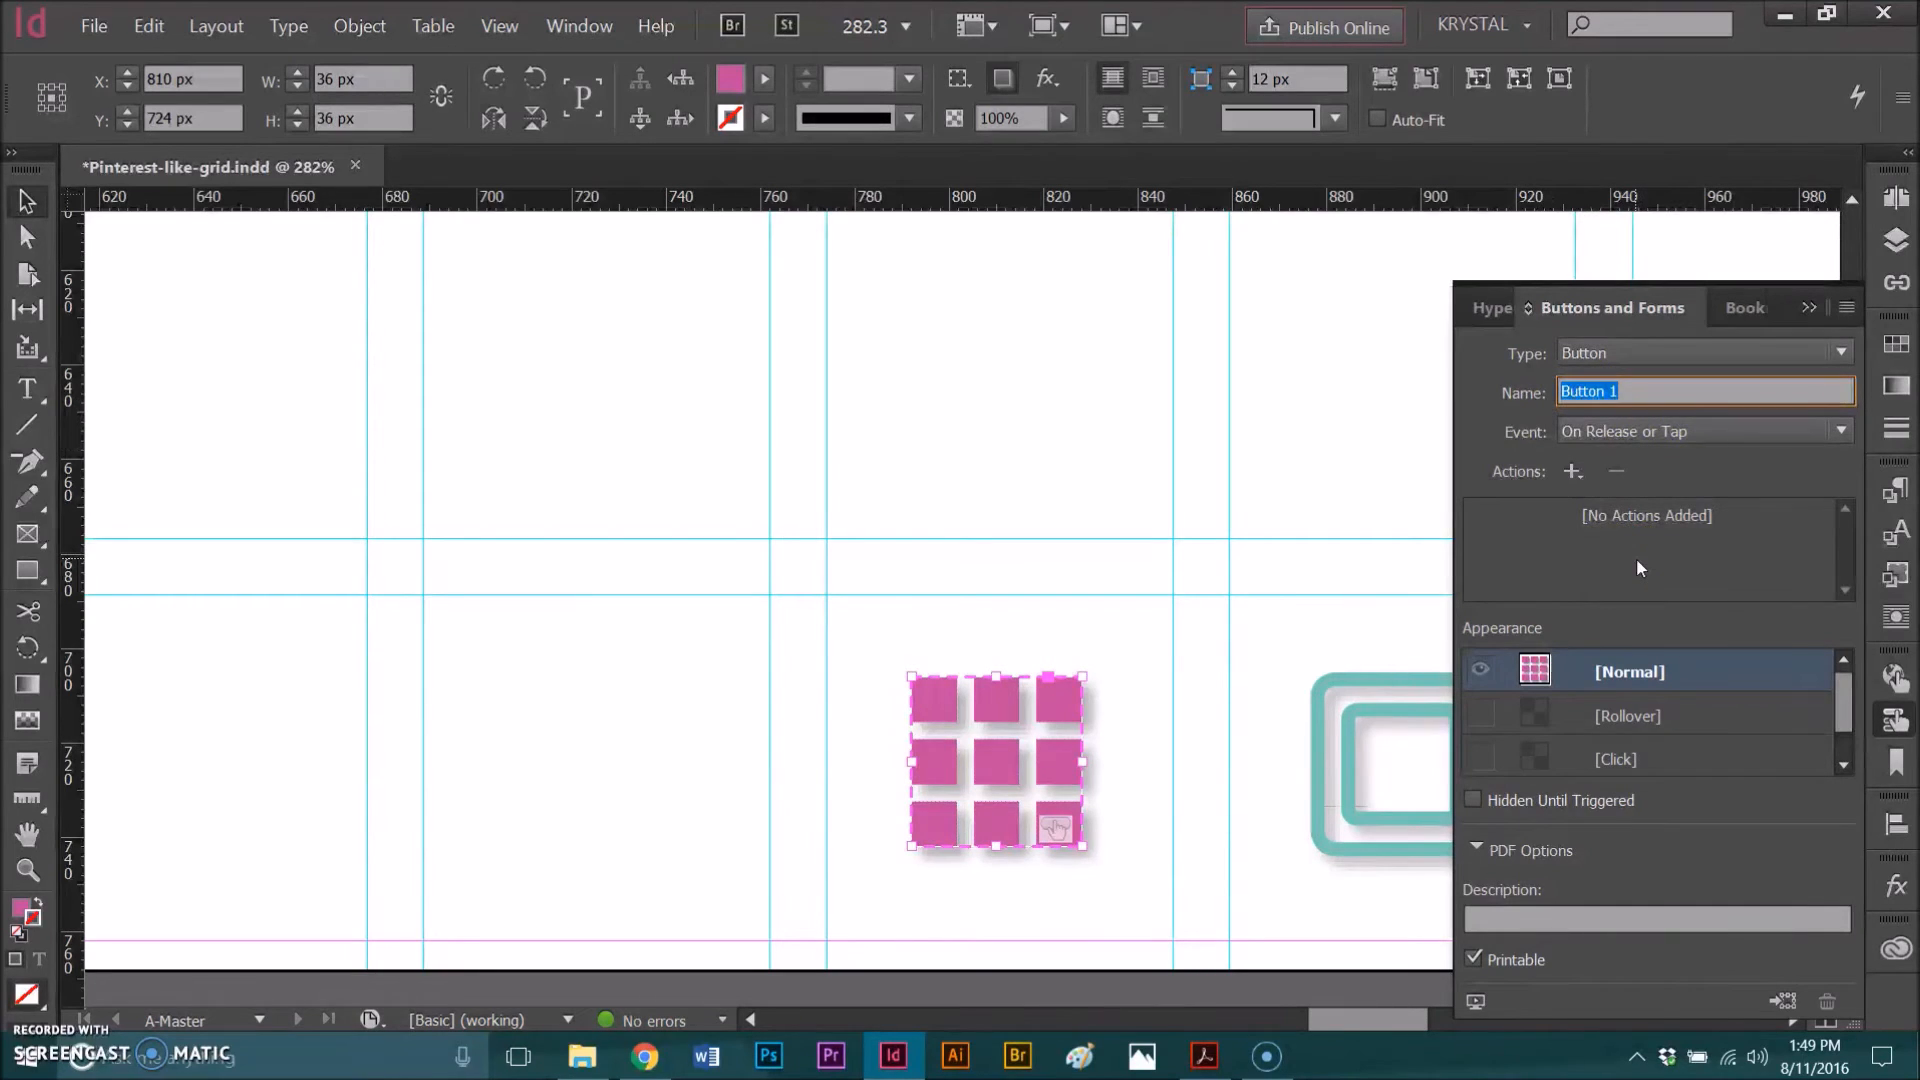
text(Pinteres)
drag(1646, 391, 1522, 405)
text(Tiles)
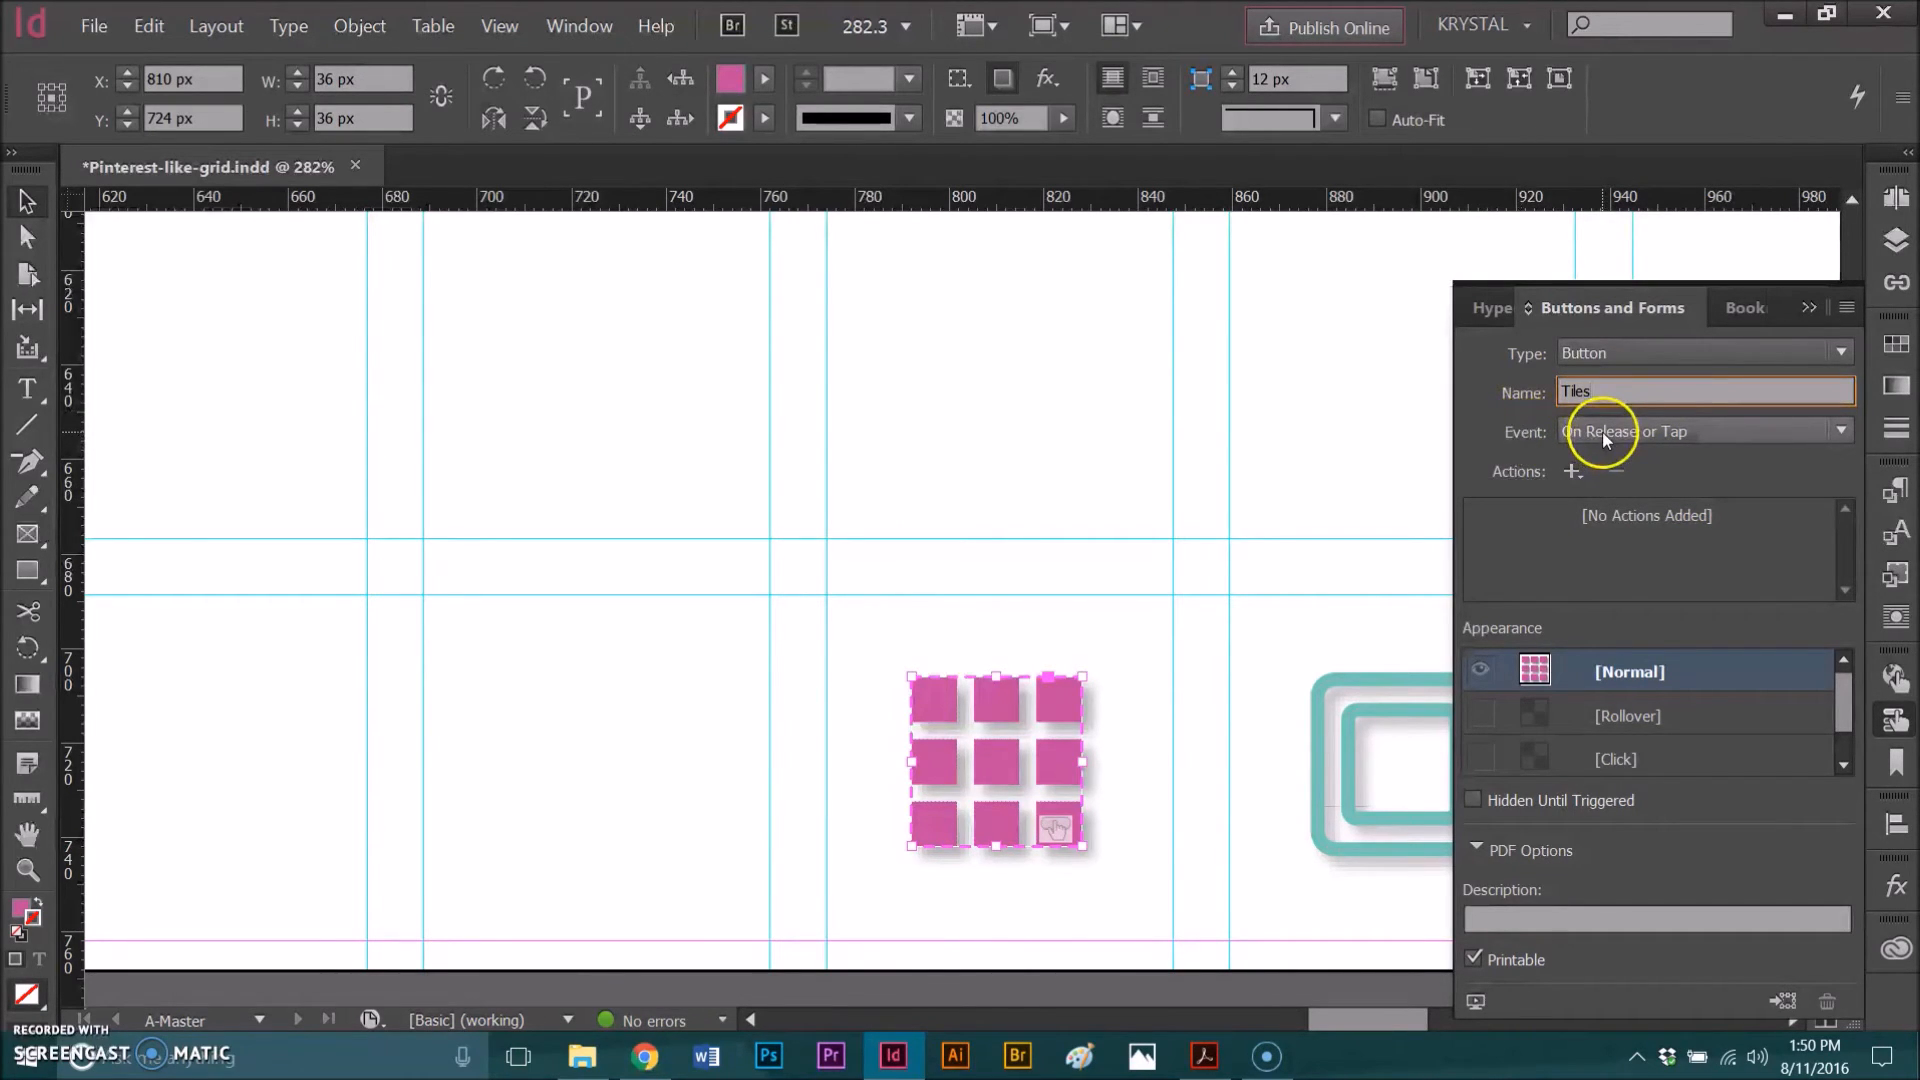
click(1788, 434)
click(1787, 434)
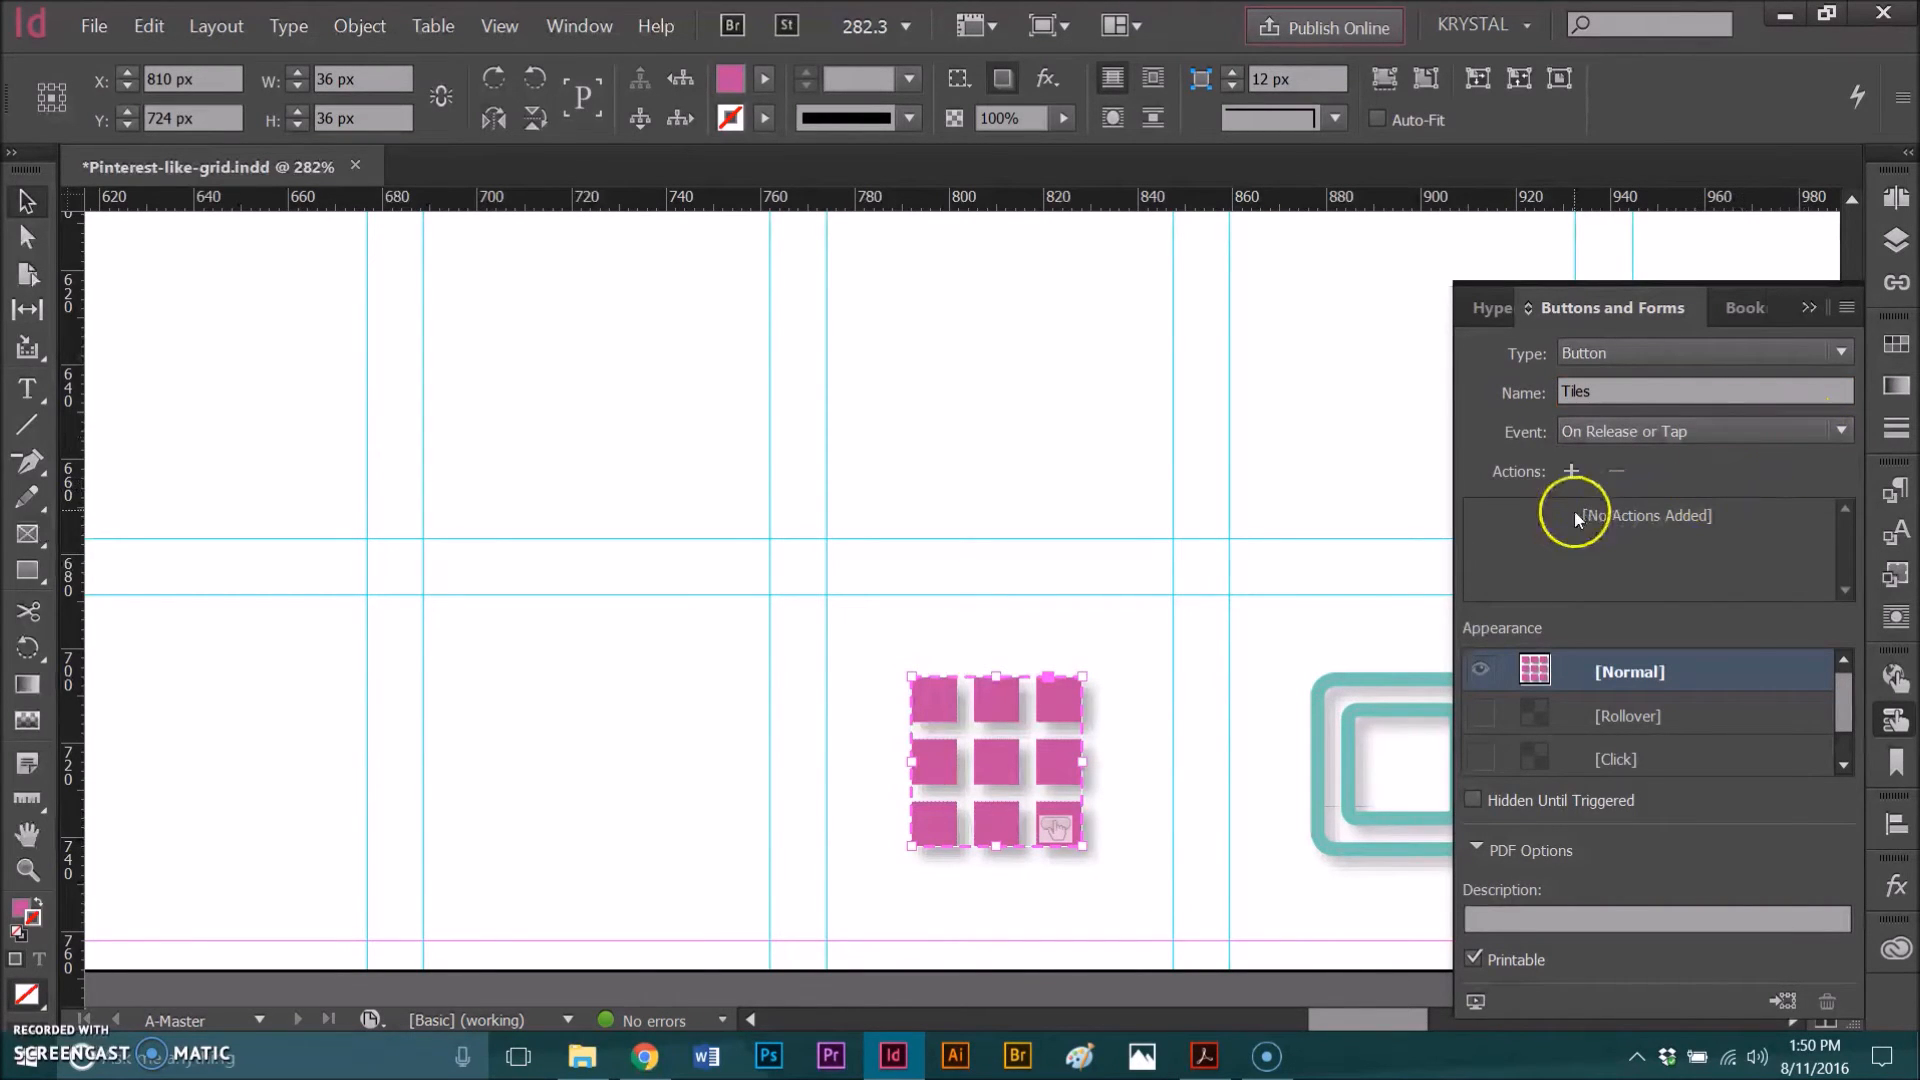
Step: Add a Go To Destination action to the Tiles button, targeting the Tile Page destination with Inherit Zoom
click(1571, 472)
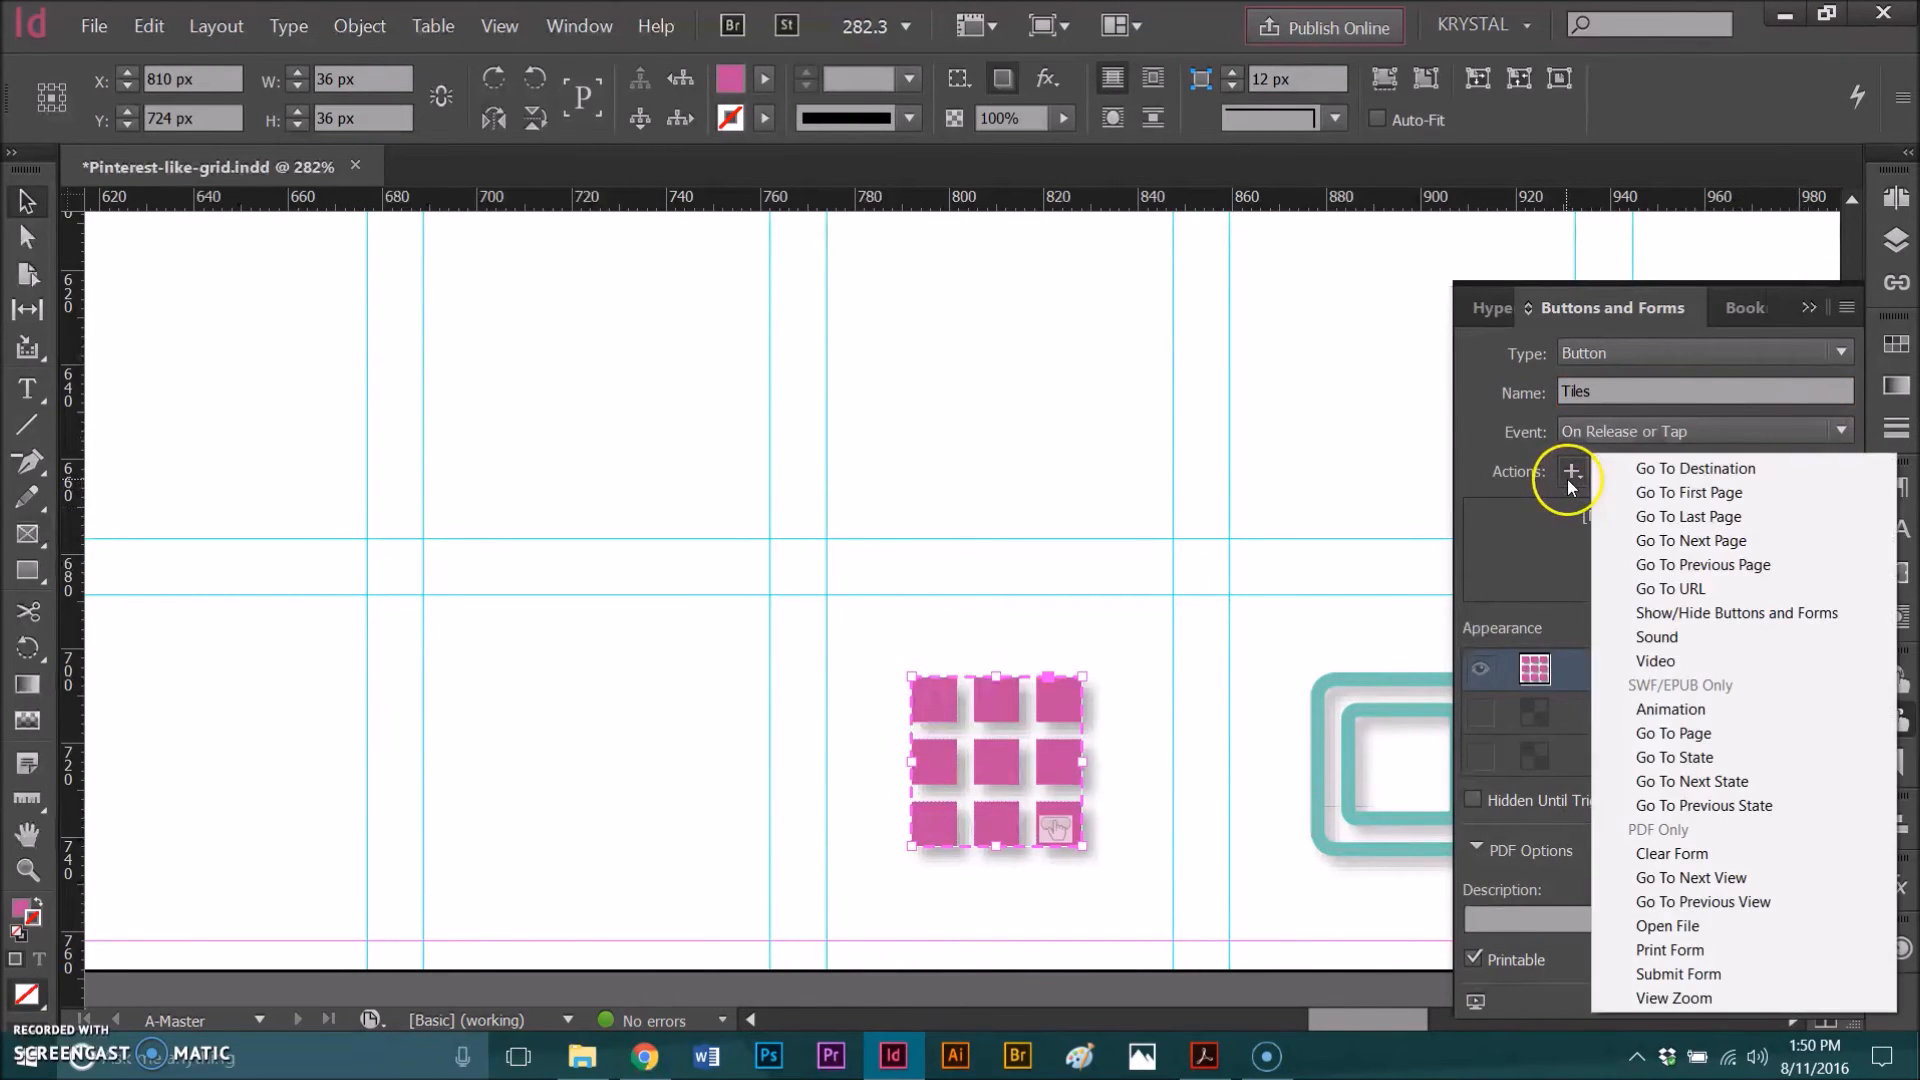
click(1656, 469)
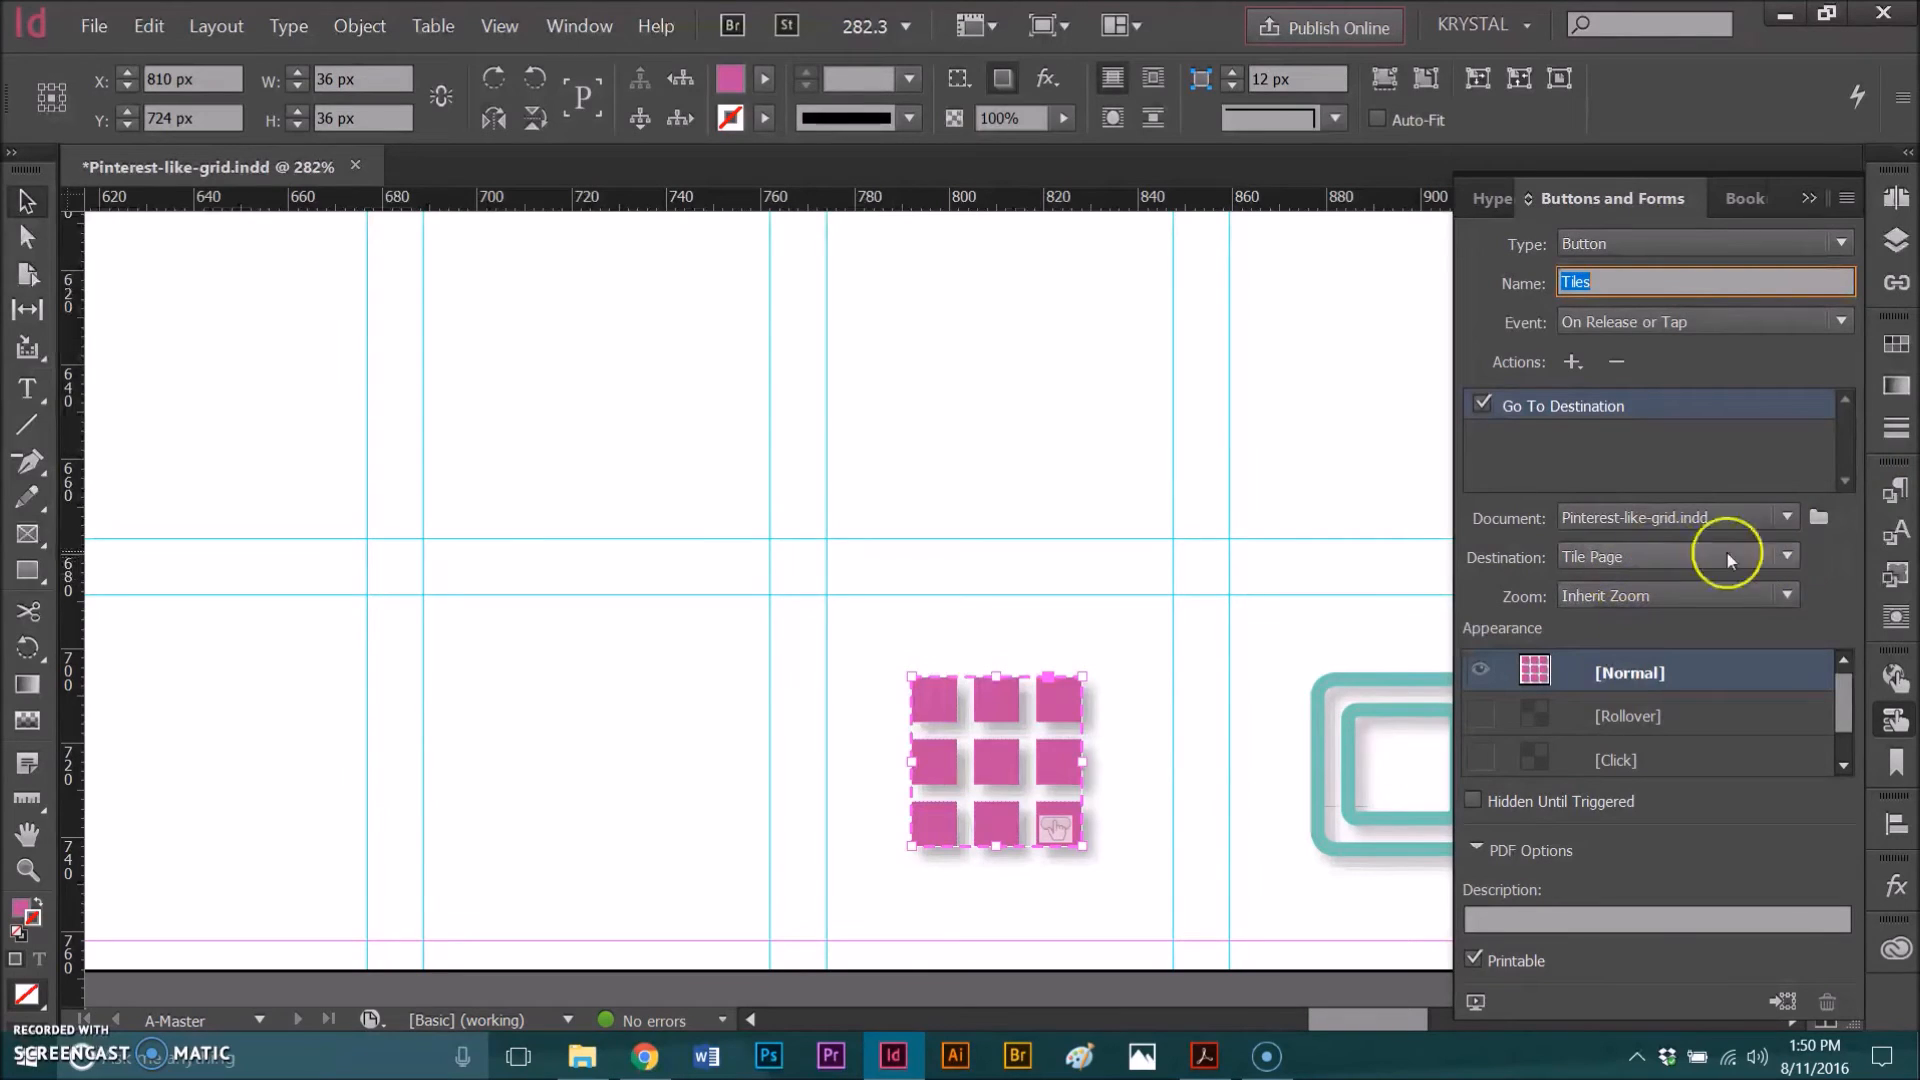
click(1786, 556)
click(1661, 592)
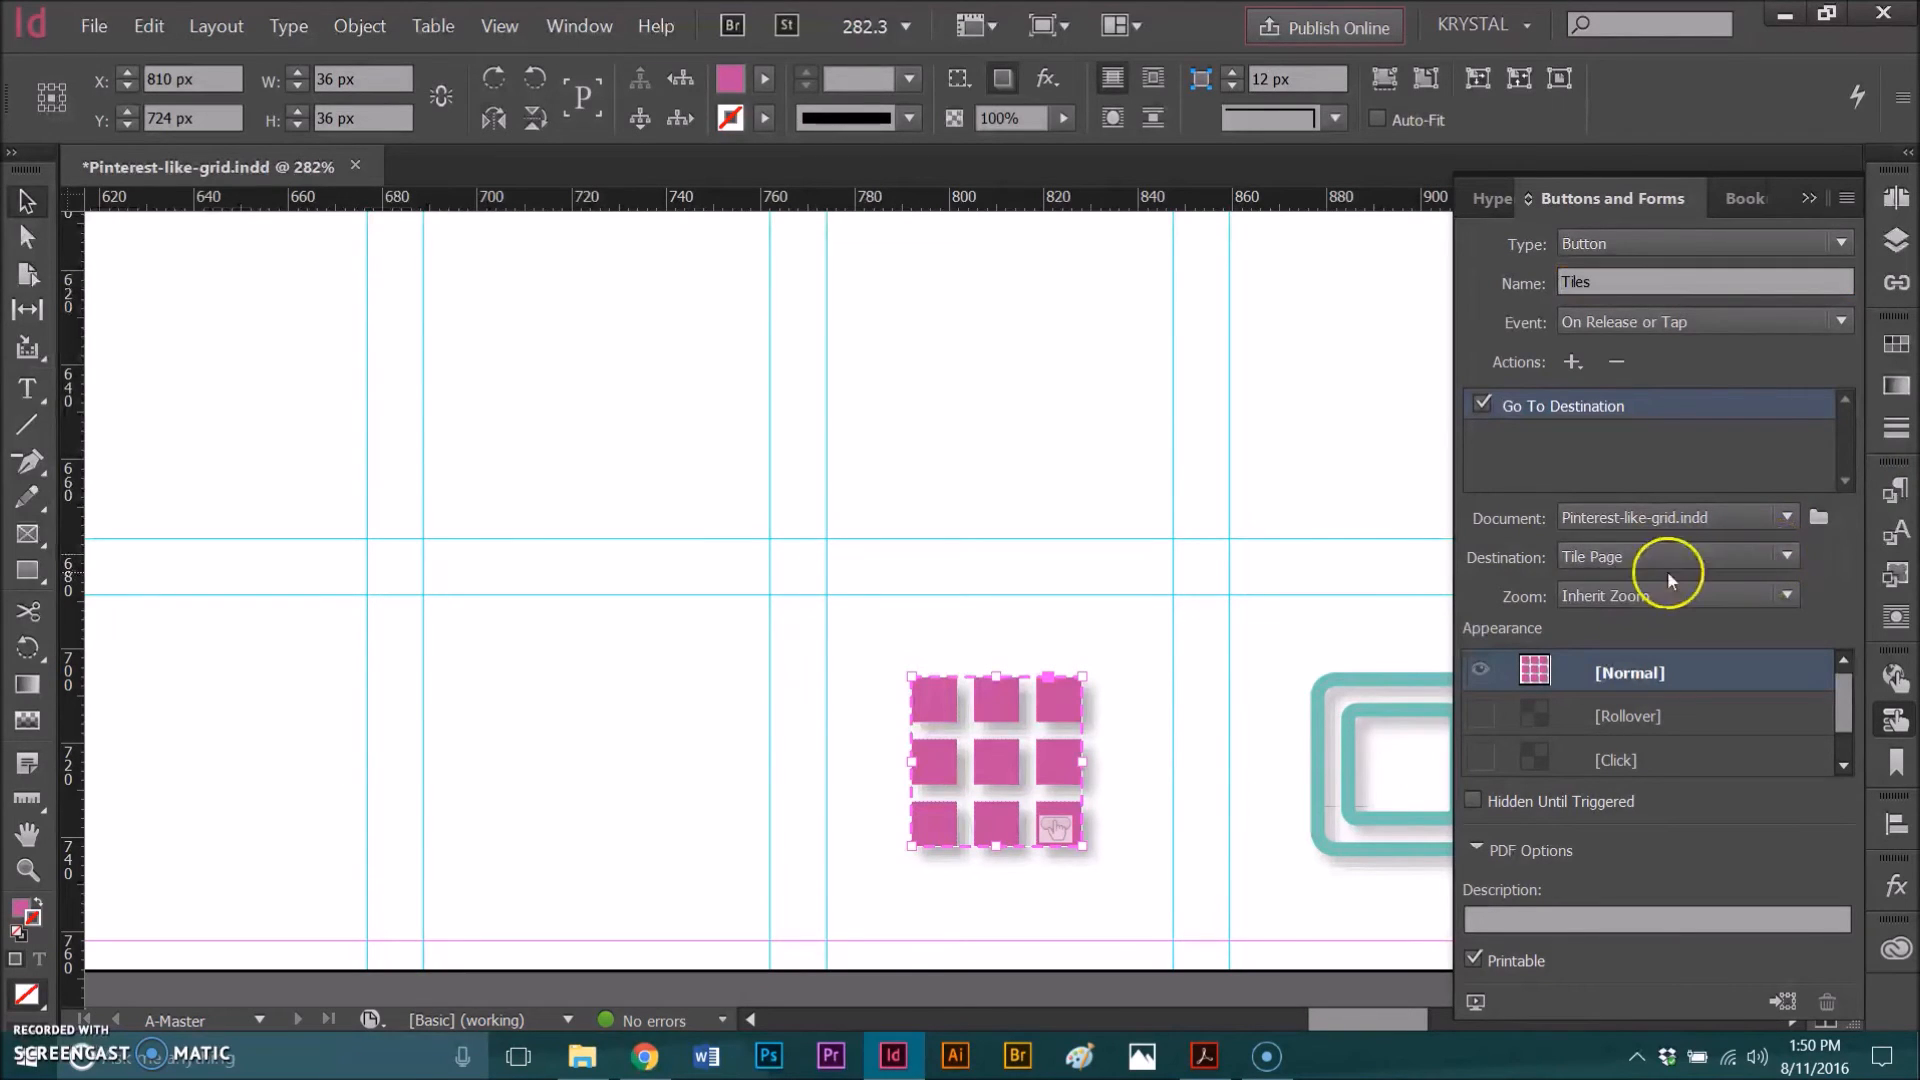
click(1581, 560)
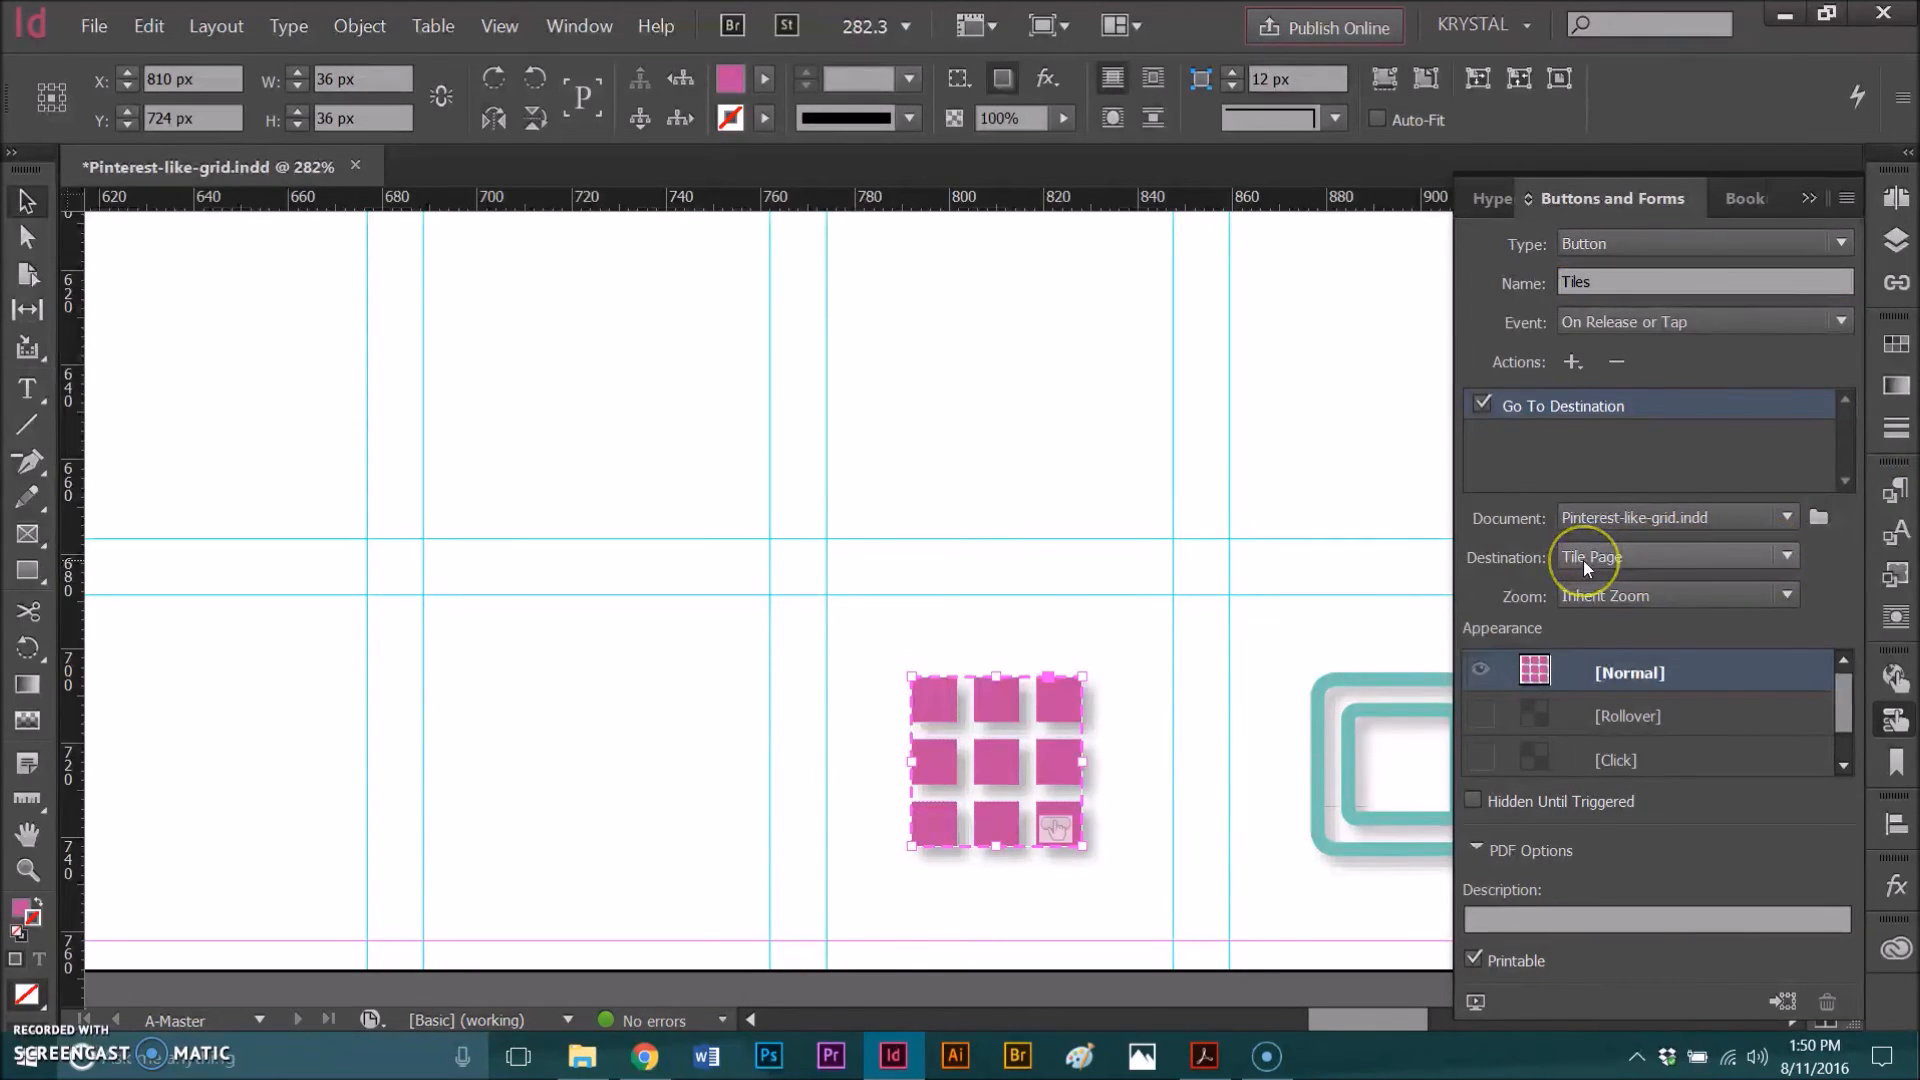
click(1580, 600)
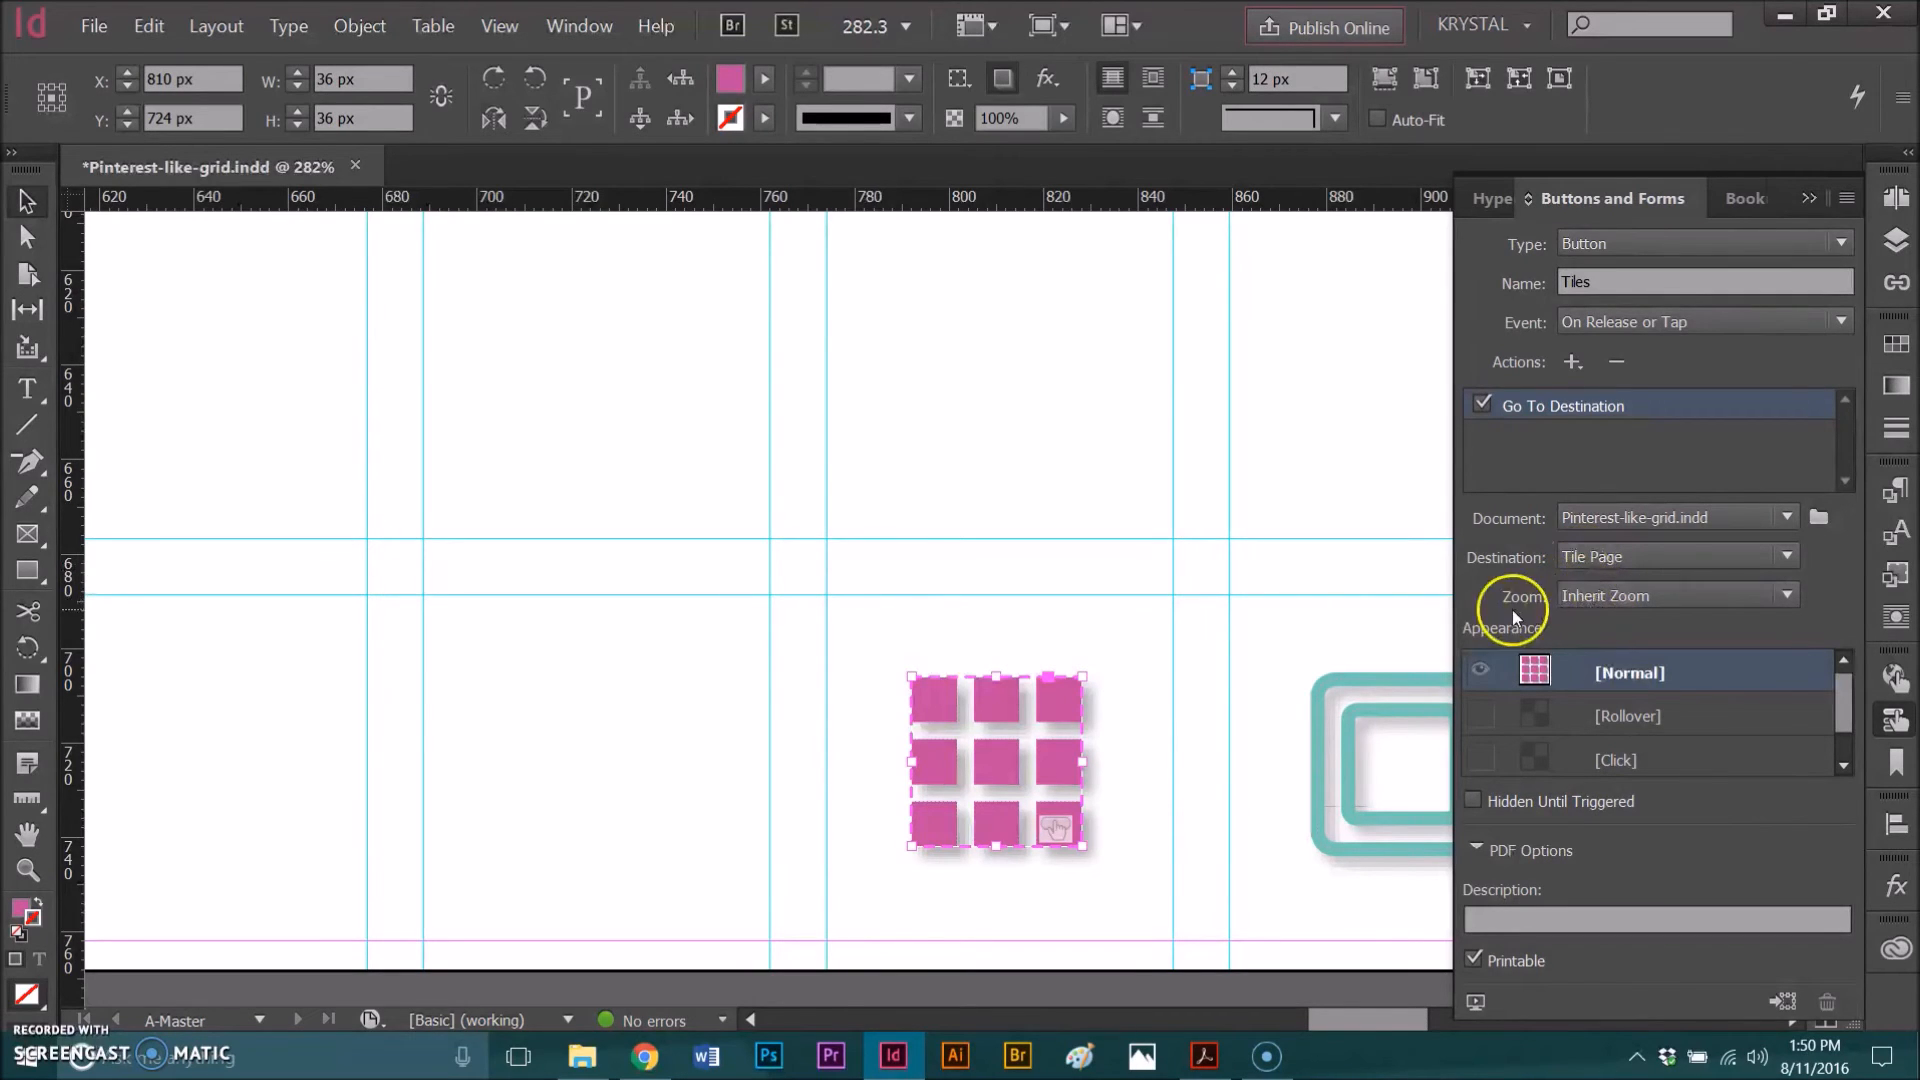
Step: Activate the Tiles button's Rollover state and set its fill tint to 60%
click(1496, 724)
click(1618, 716)
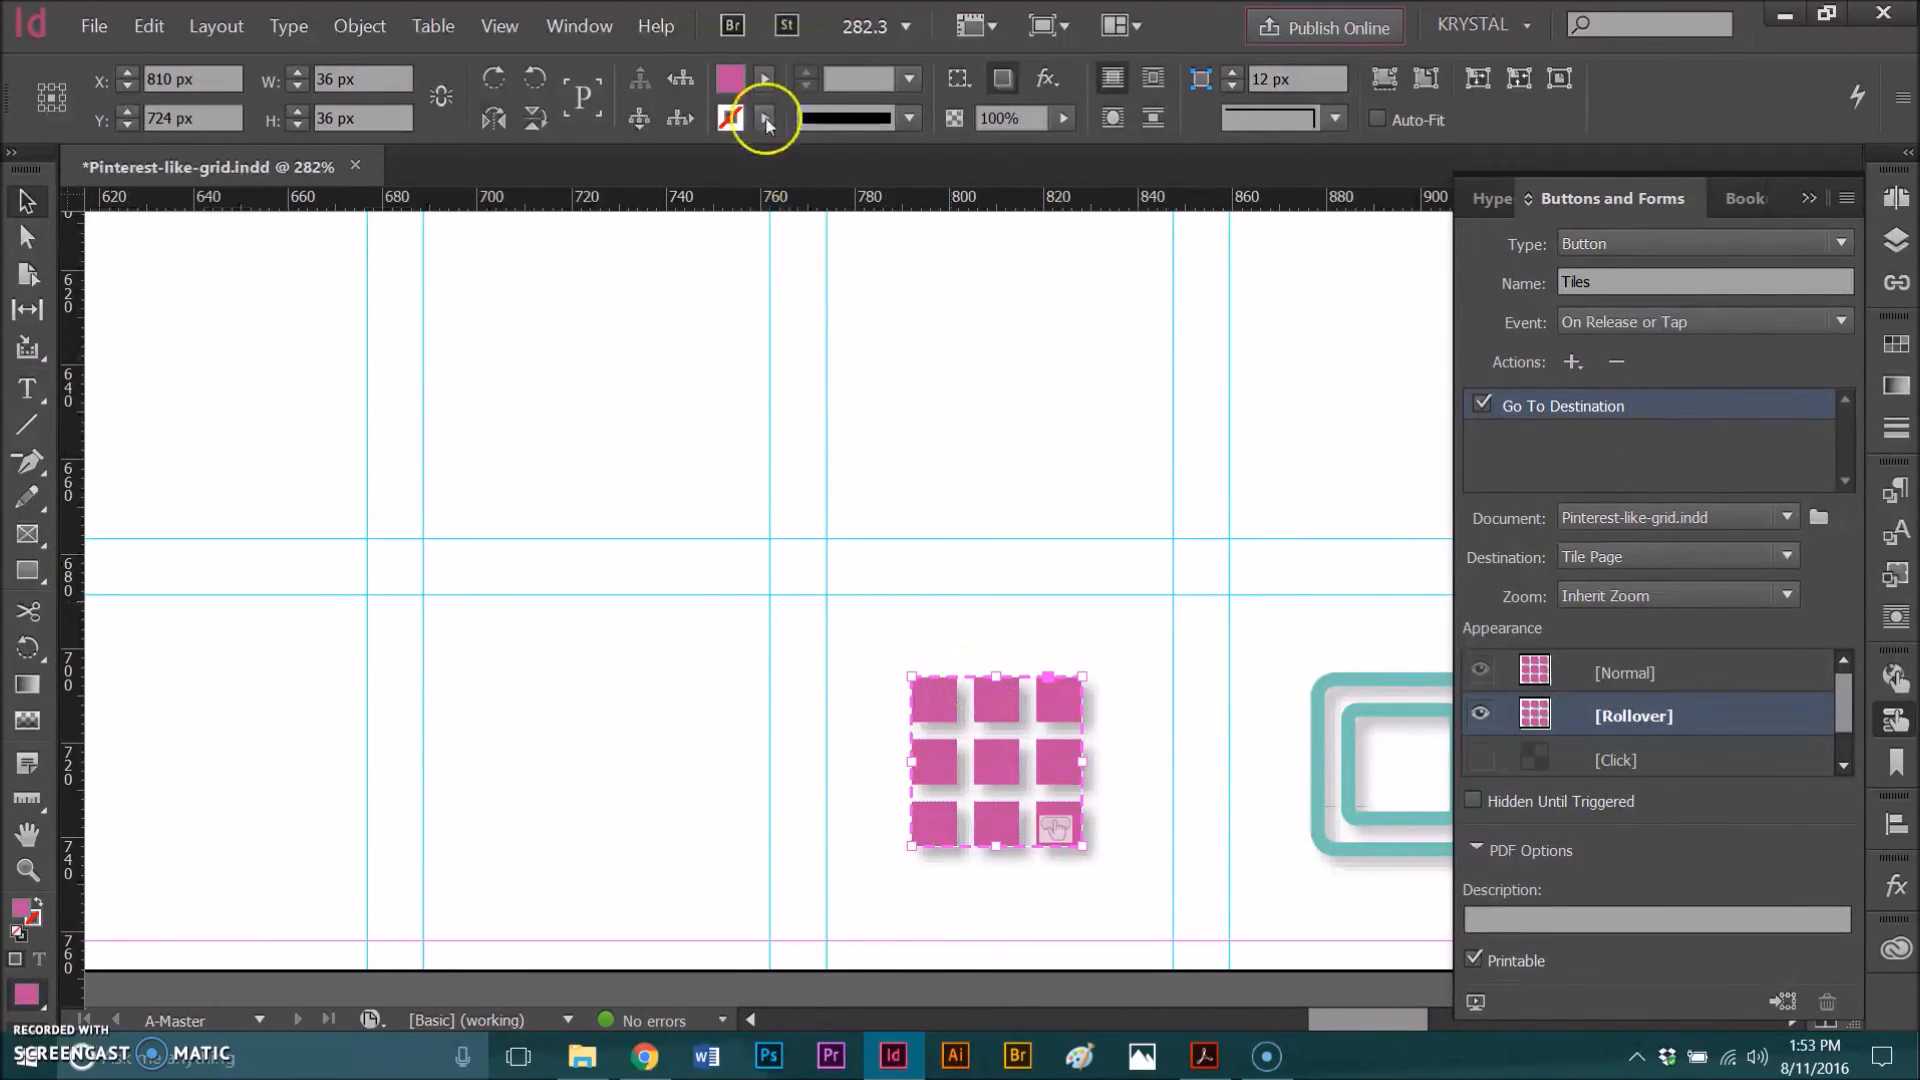
click(761, 78)
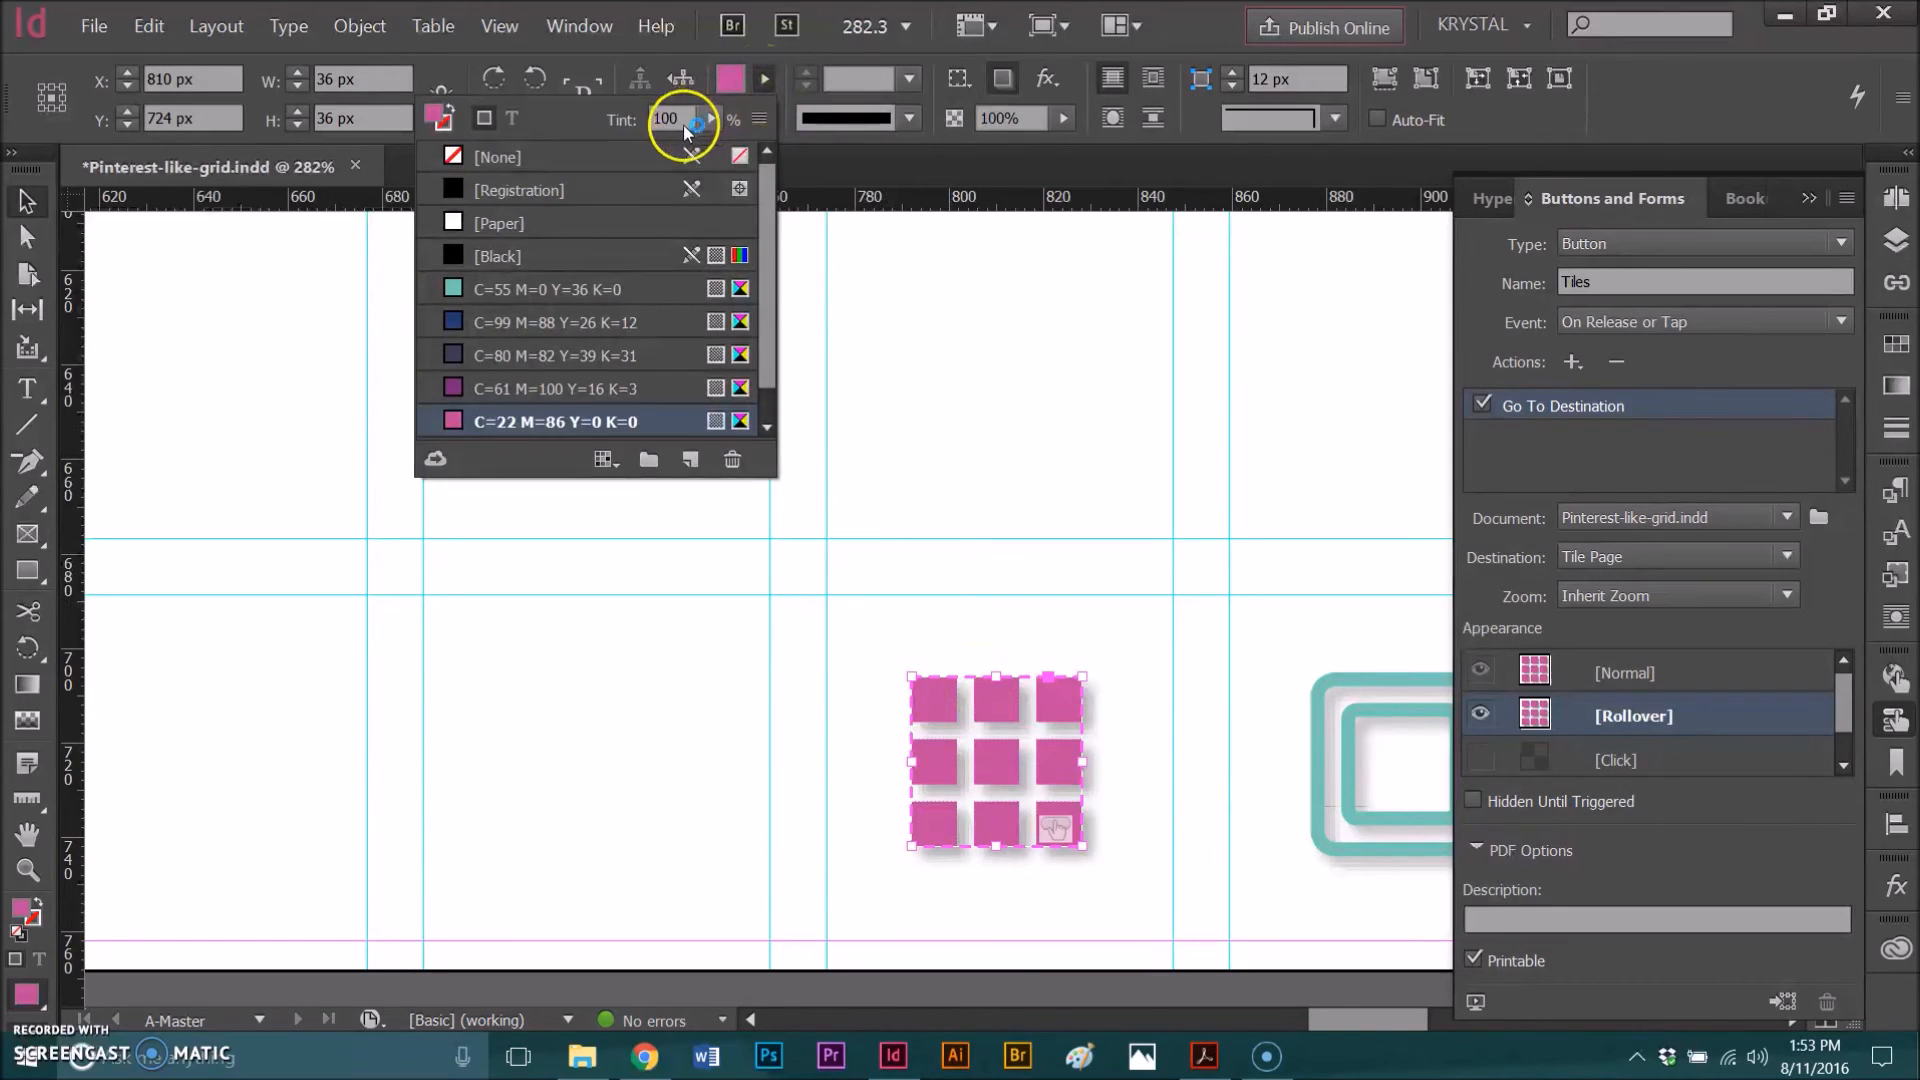
click(676, 118)
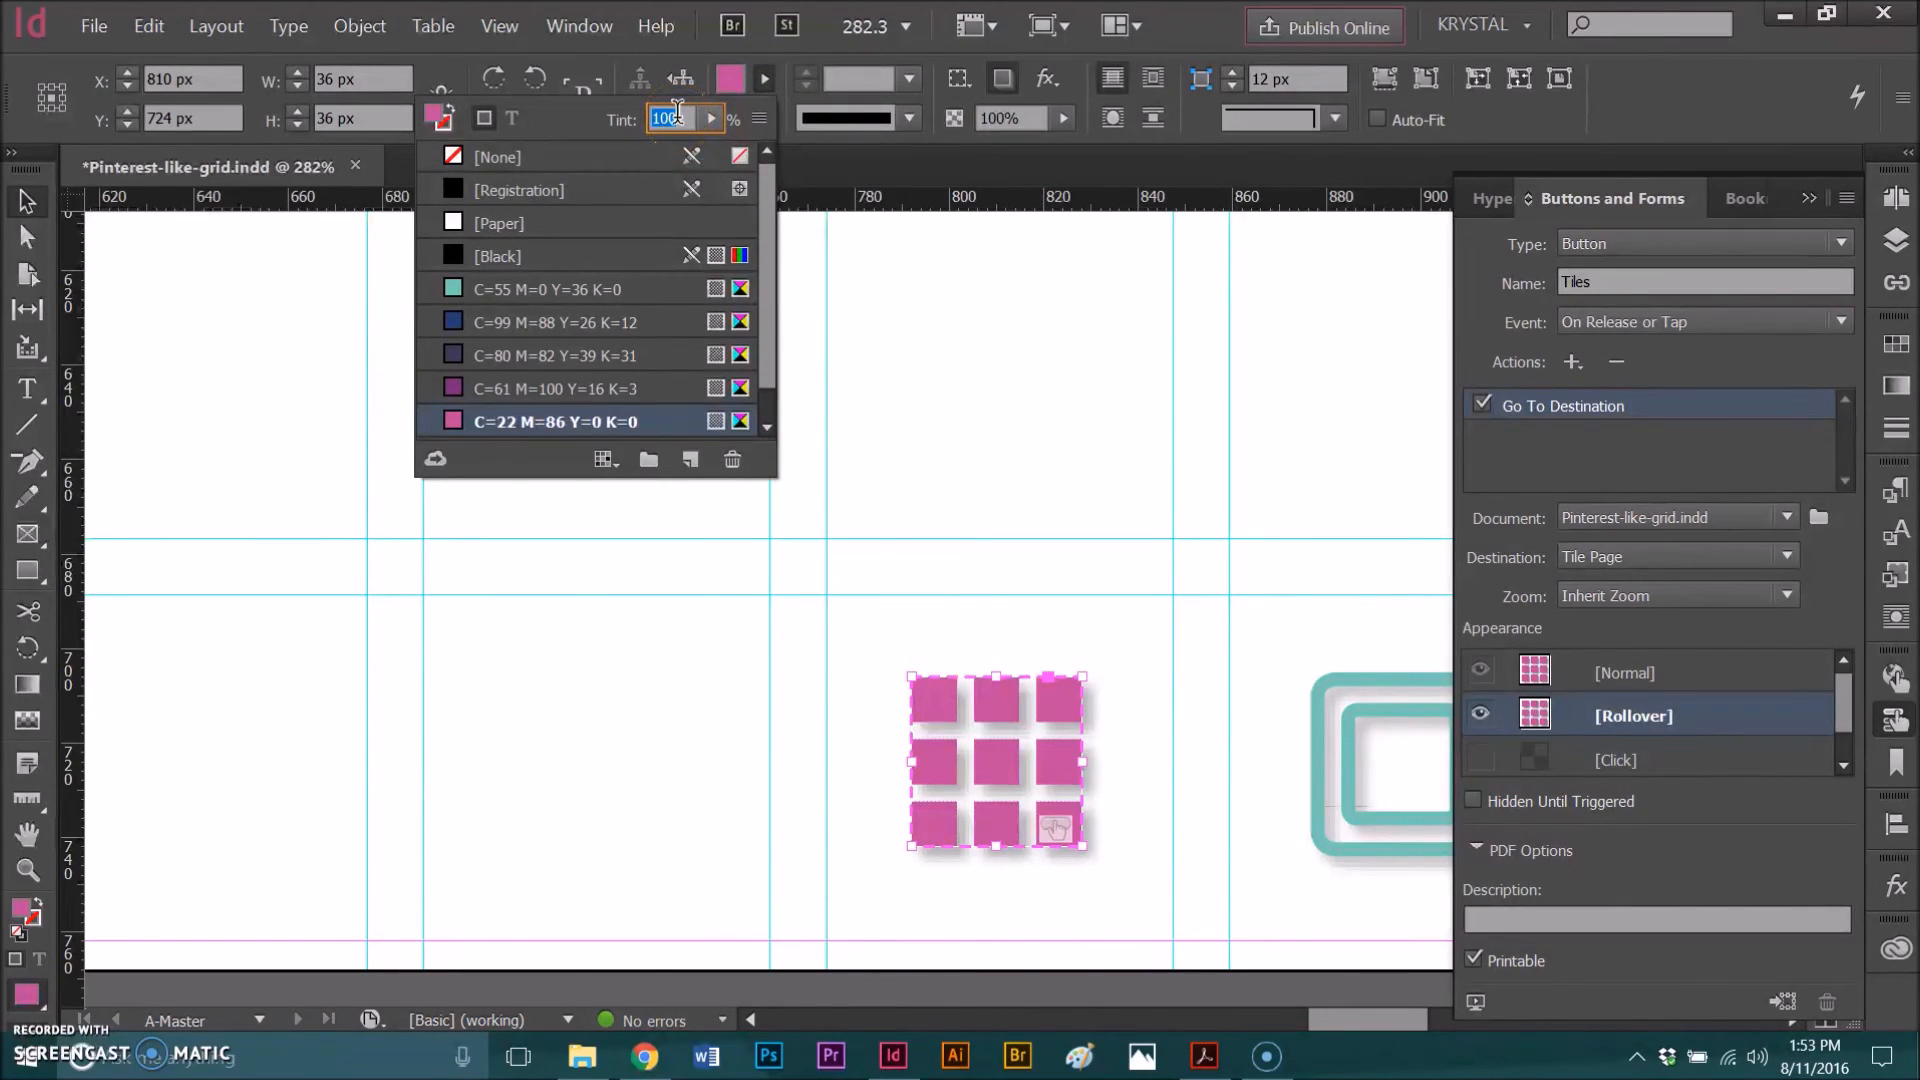
text(60)
key(Return)
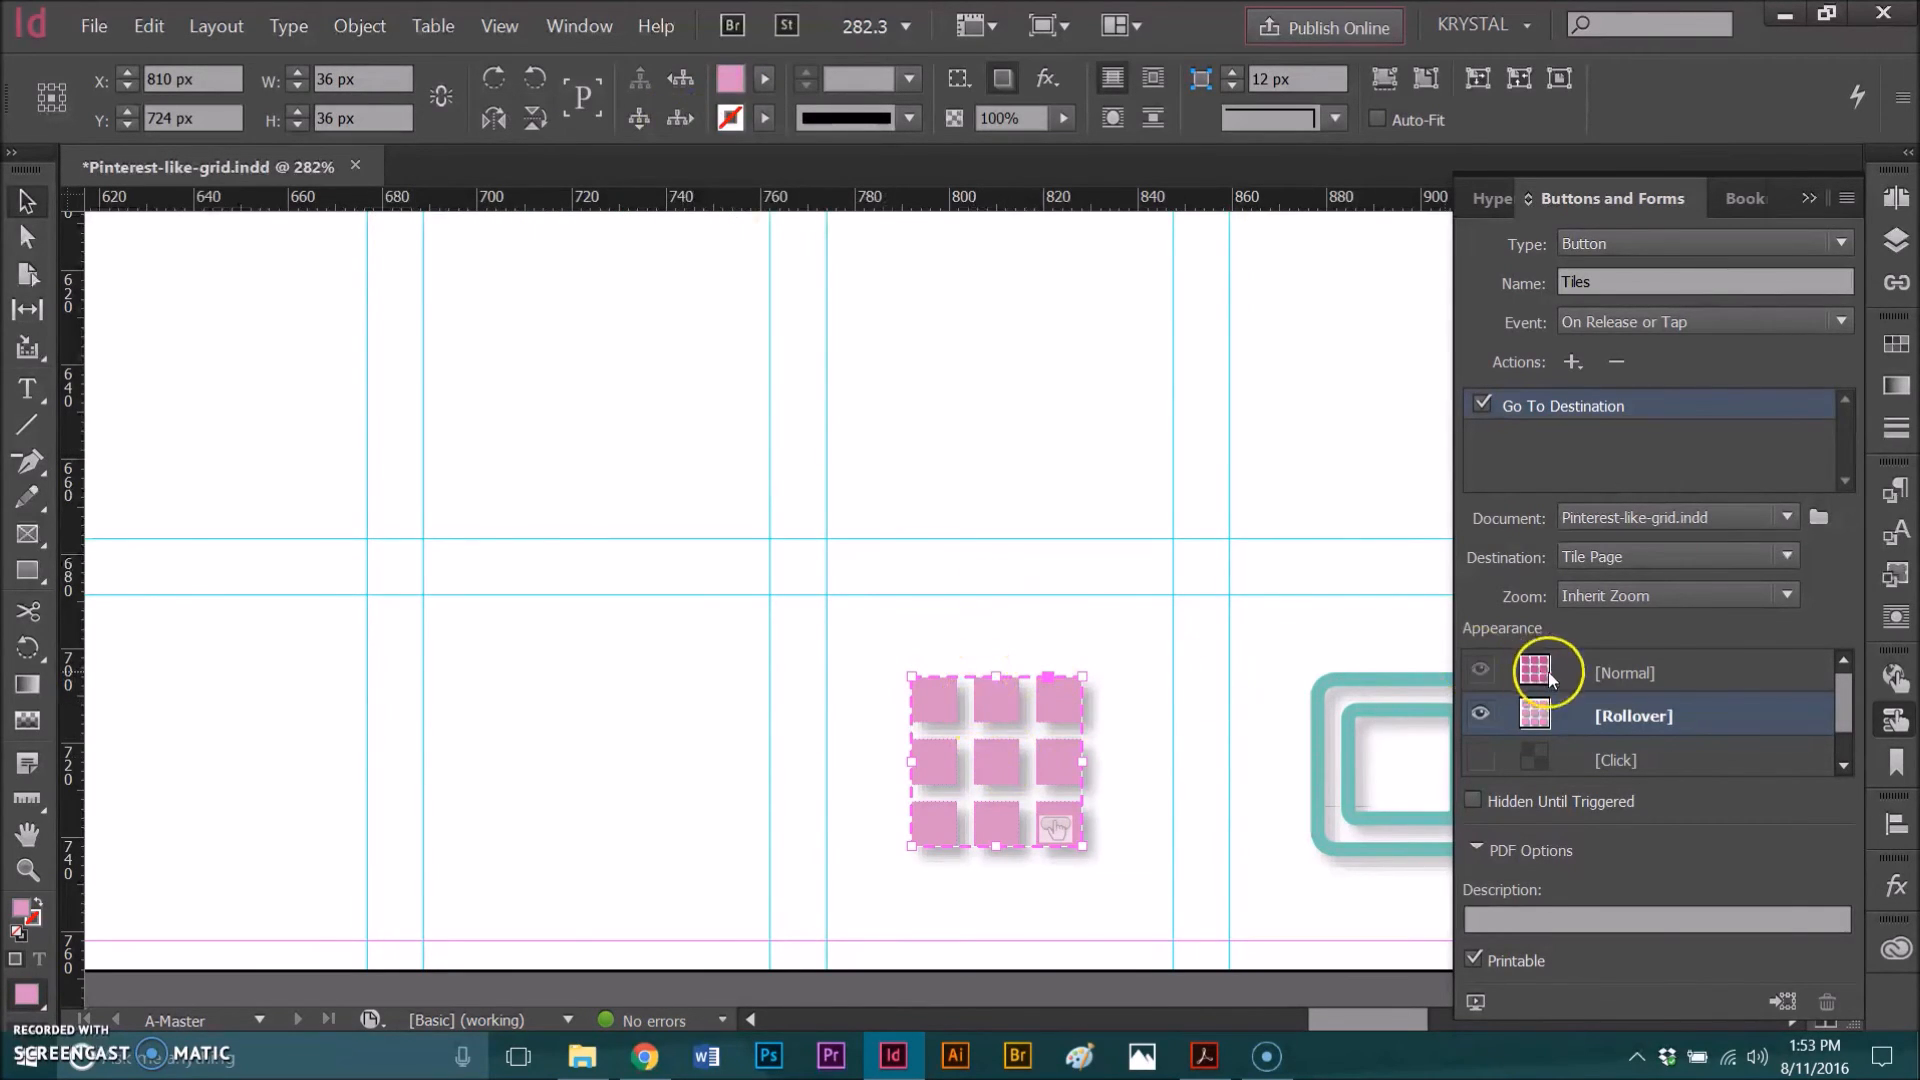
Step: Switch between the Normal and Rollover states to compare the grid button's appearances
click(1645, 676)
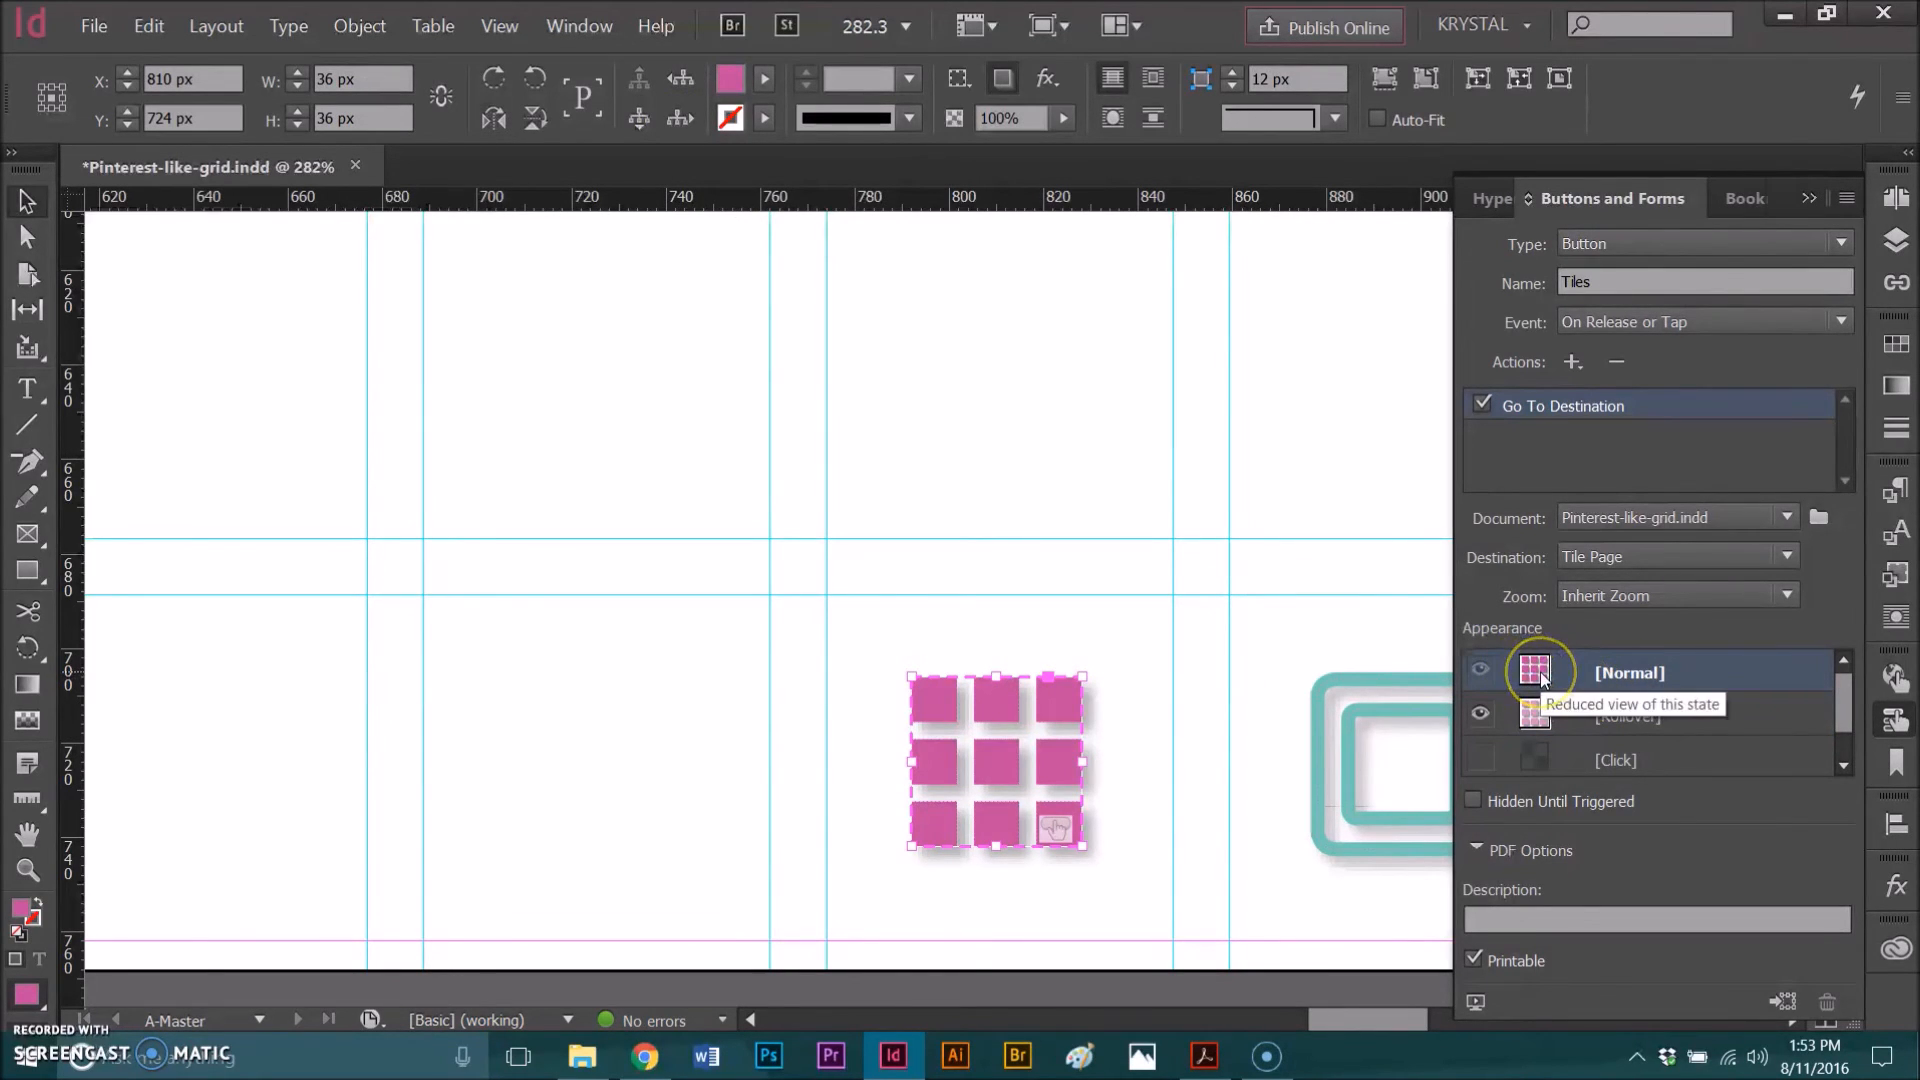
click(1621, 683)
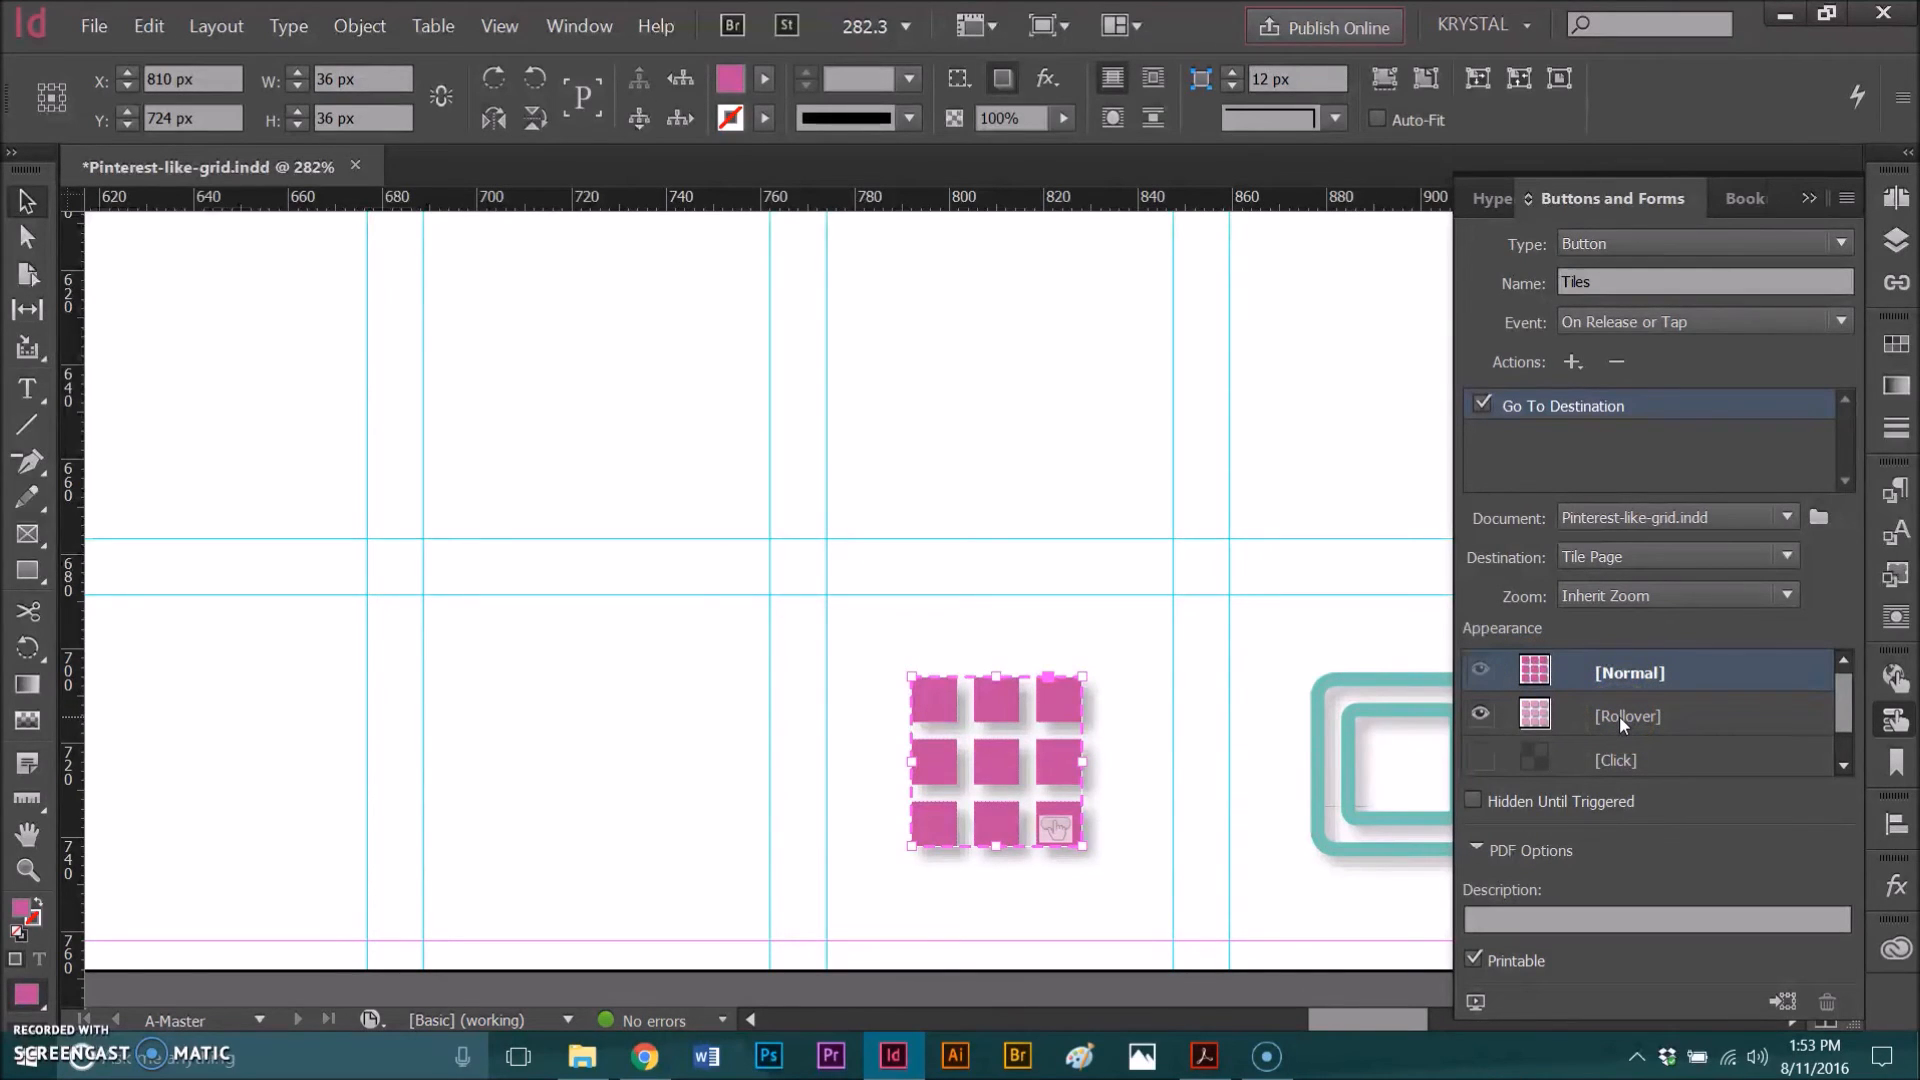
click(1618, 716)
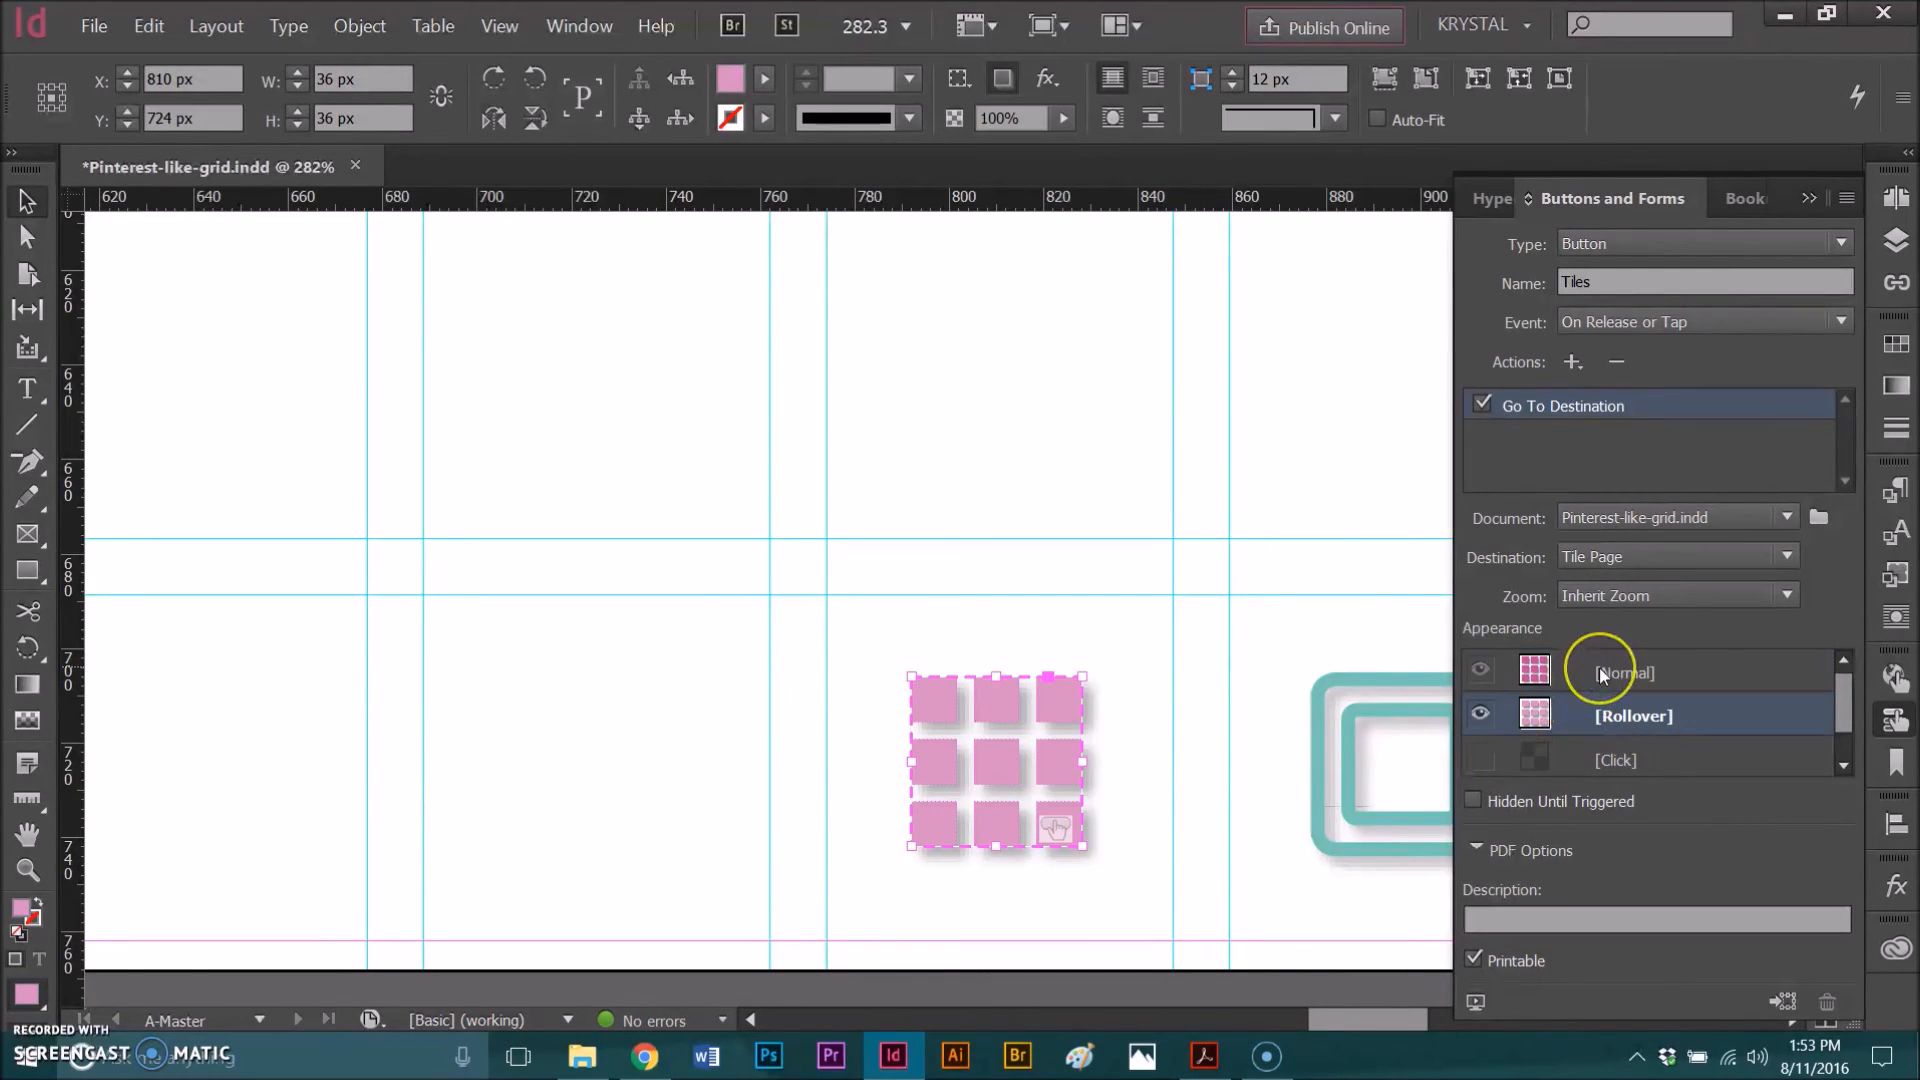
click(1600, 670)
click(1608, 716)
click(1604, 676)
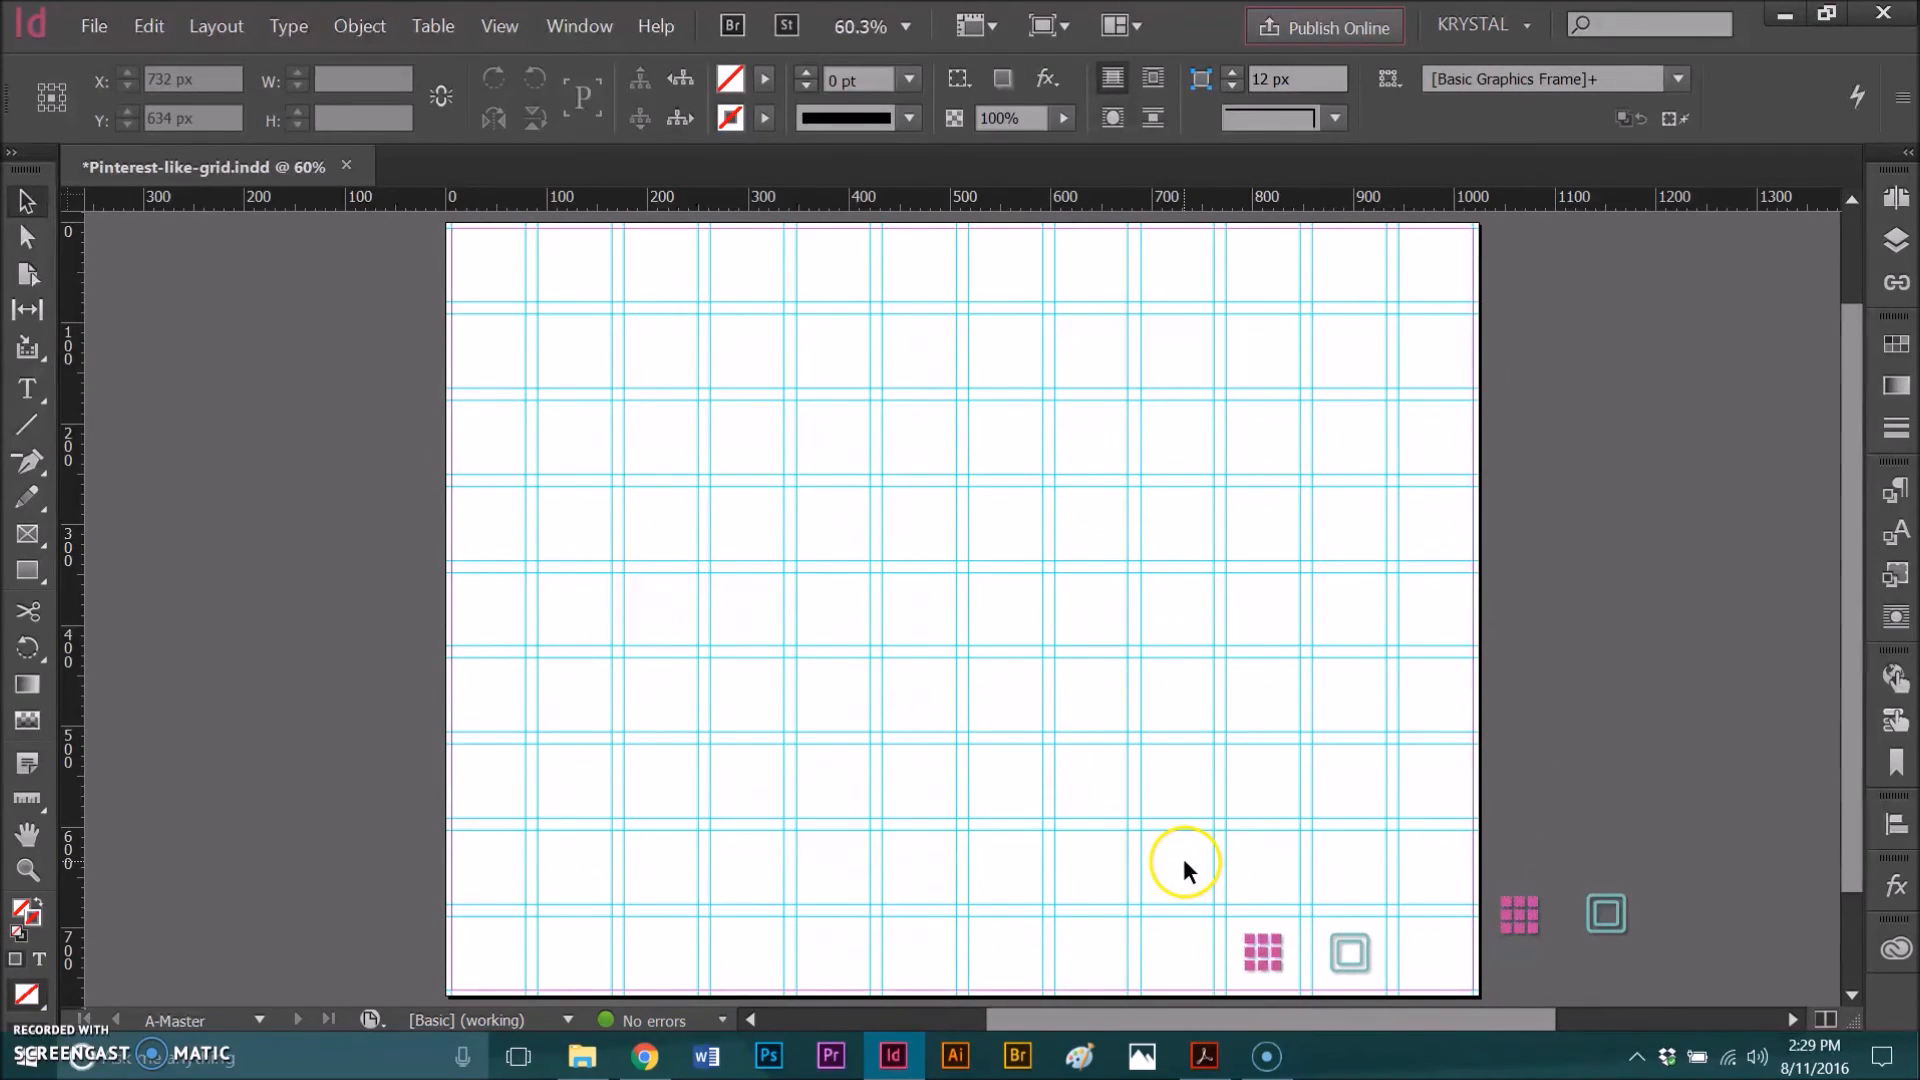
Step: Zoom in on the teal square icon, select it, and convert it into a button
drag(1179, 866, 1452, 1000)
click(1282, 766)
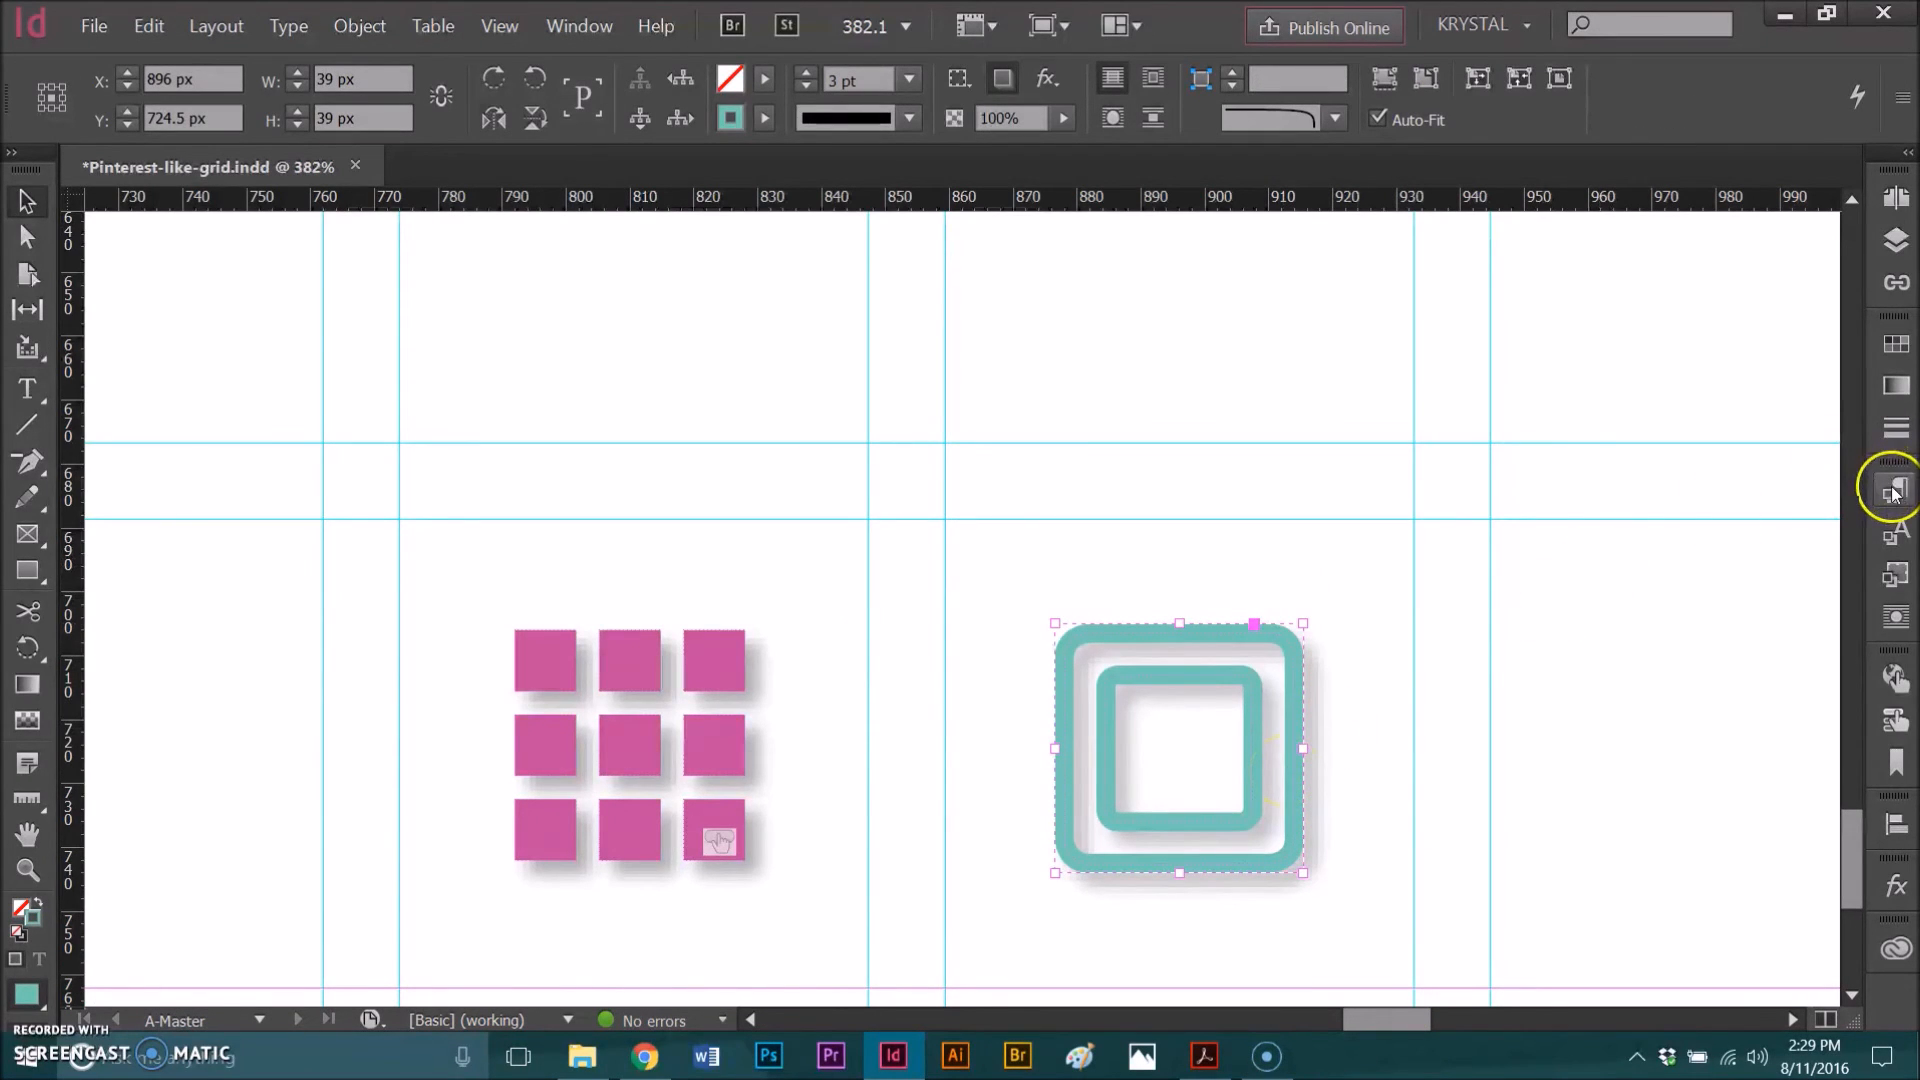
click(1896, 718)
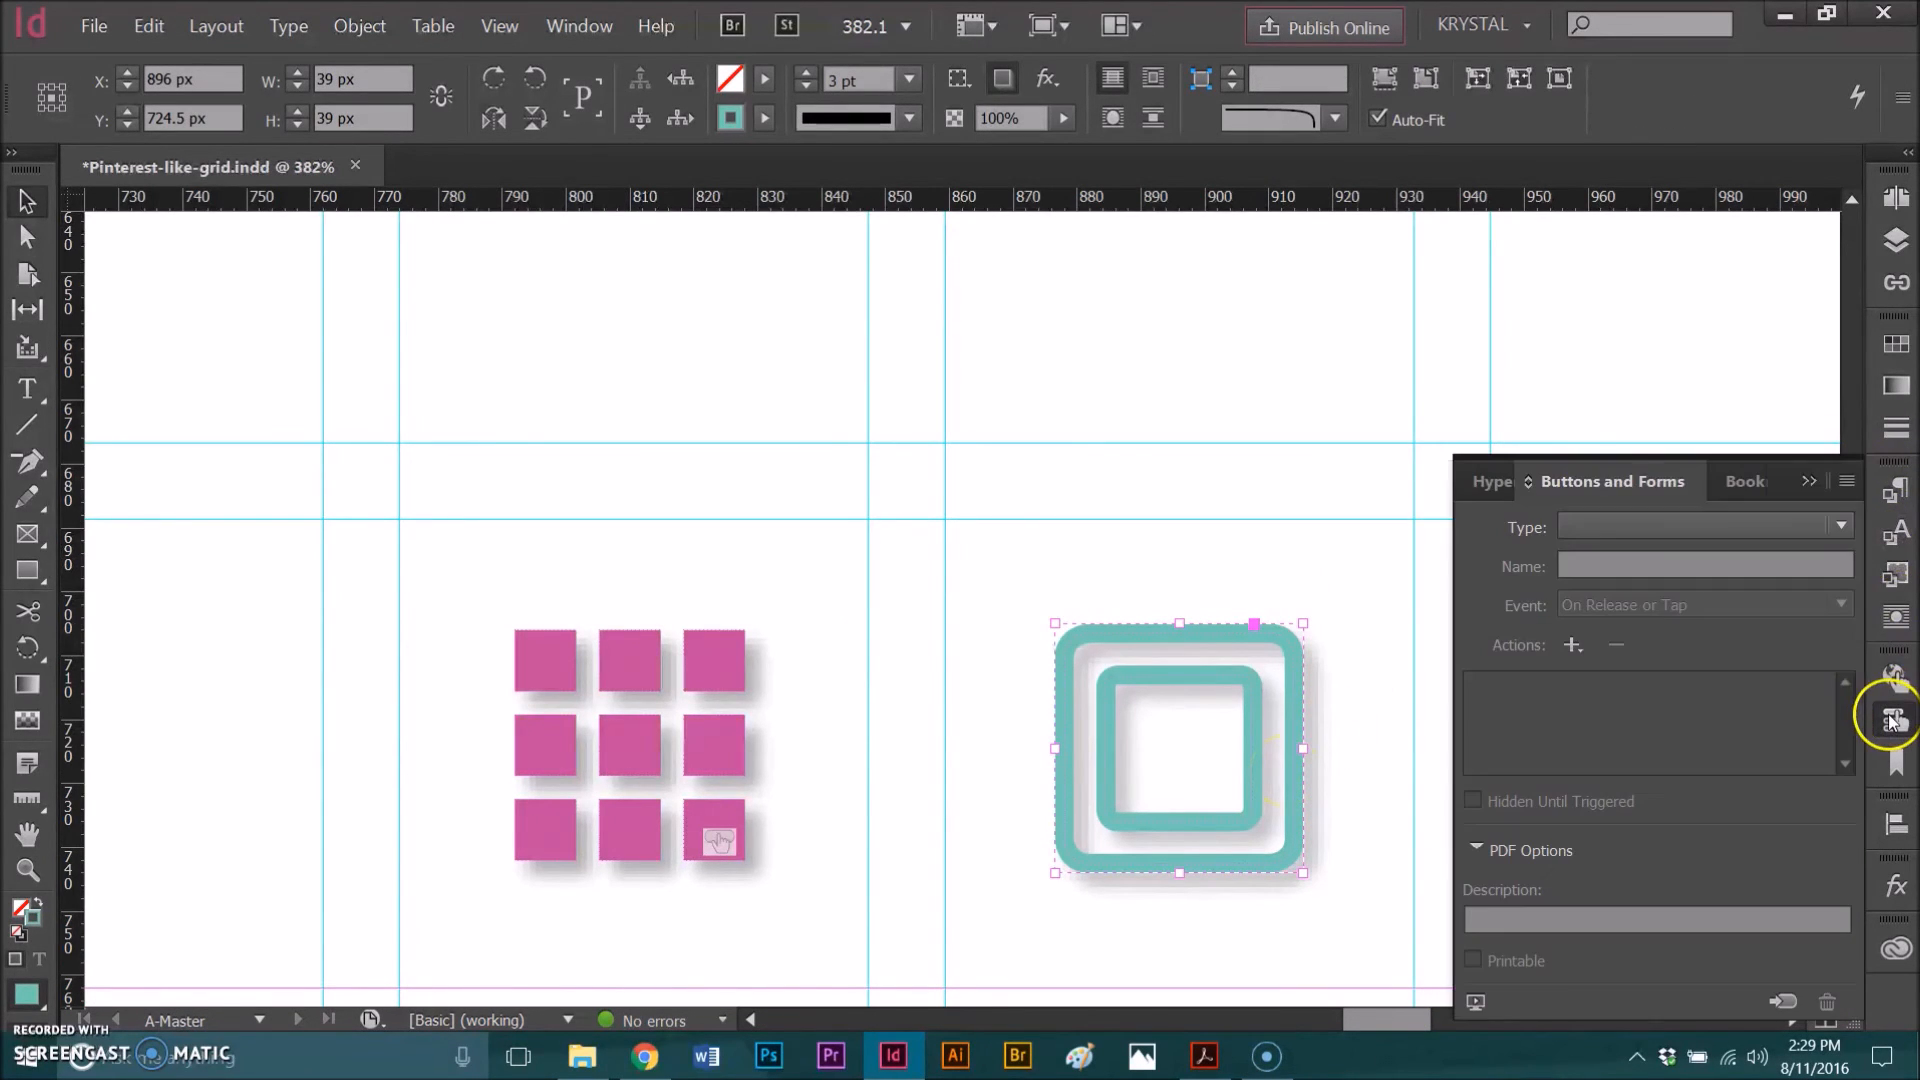
click(1842, 526)
click(1658, 556)
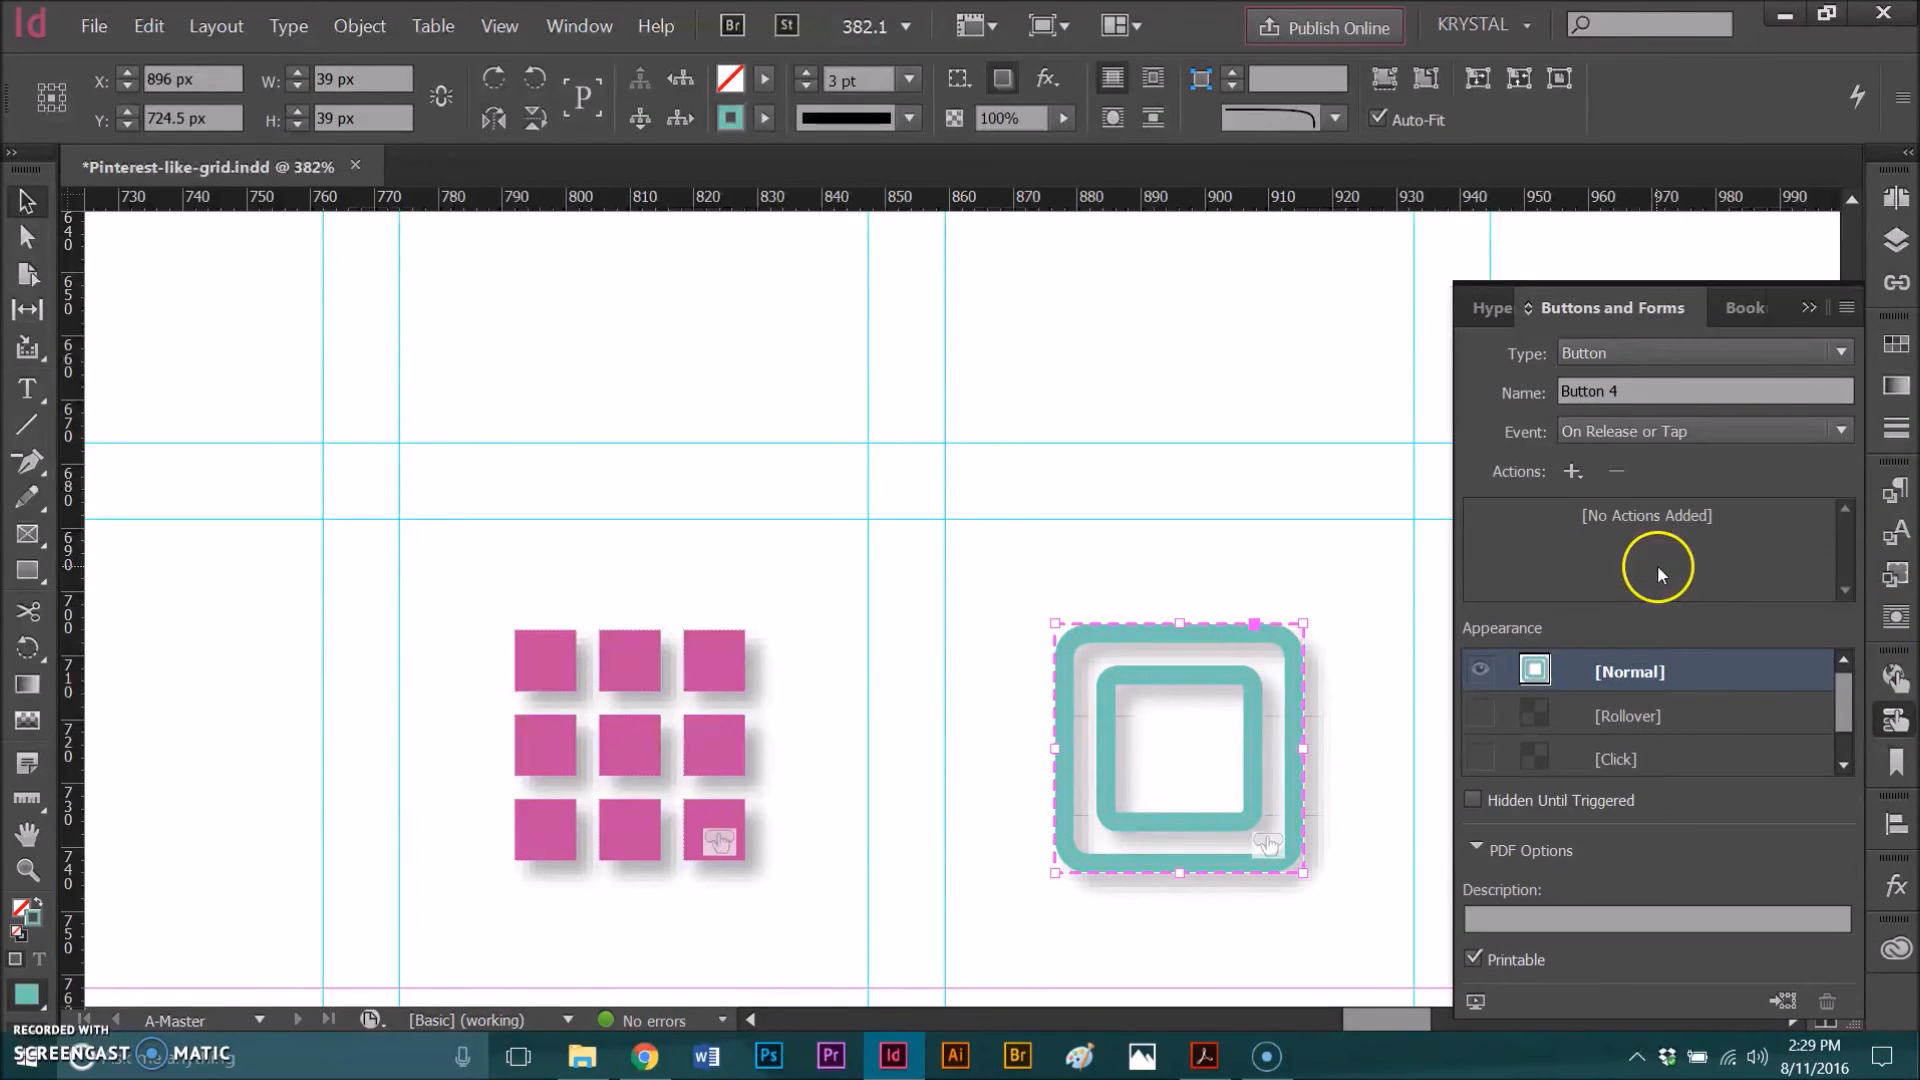
Step: Rename the square button as Fullscreen
drag(1624, 390, 1529, 399)
text(Fullscreen)
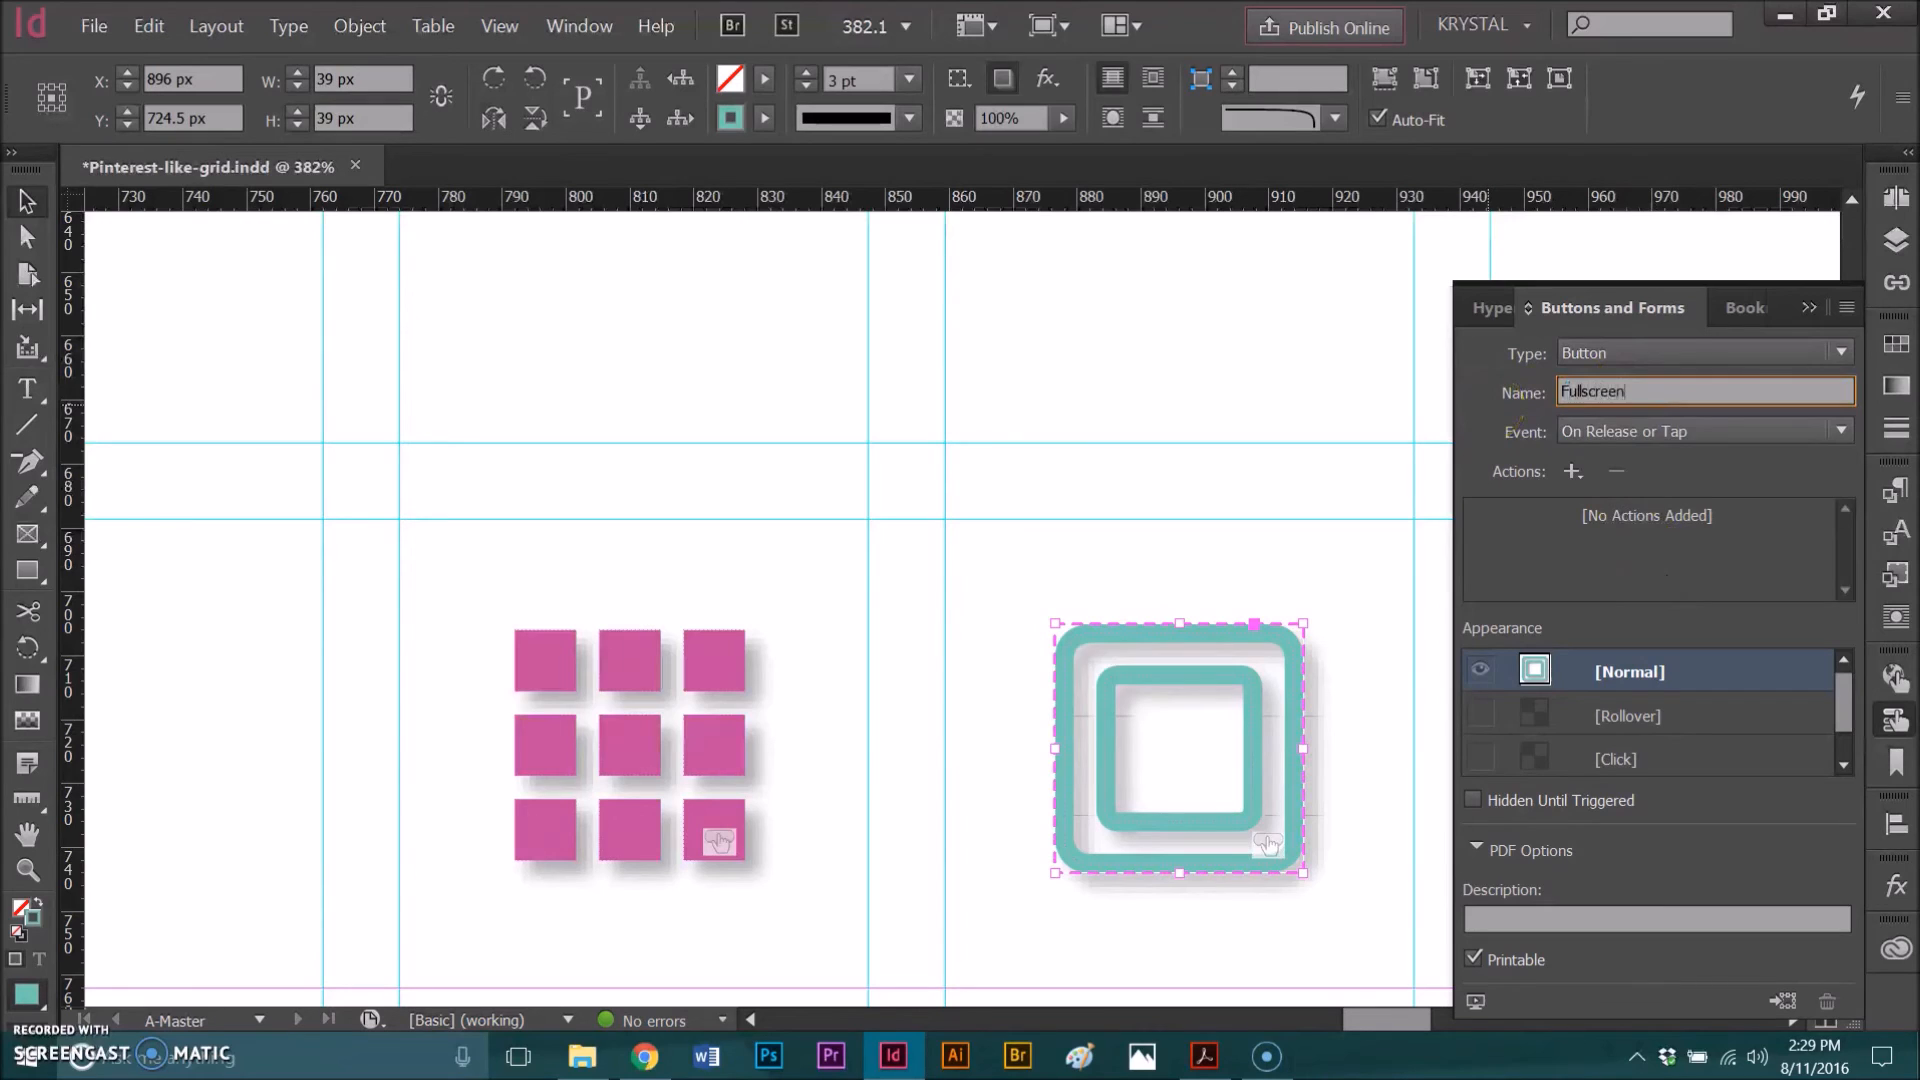
Step: Add a View Zoom action set to Full Screen and a second View Zoom action set to Fit In Window
click(1572, 472)
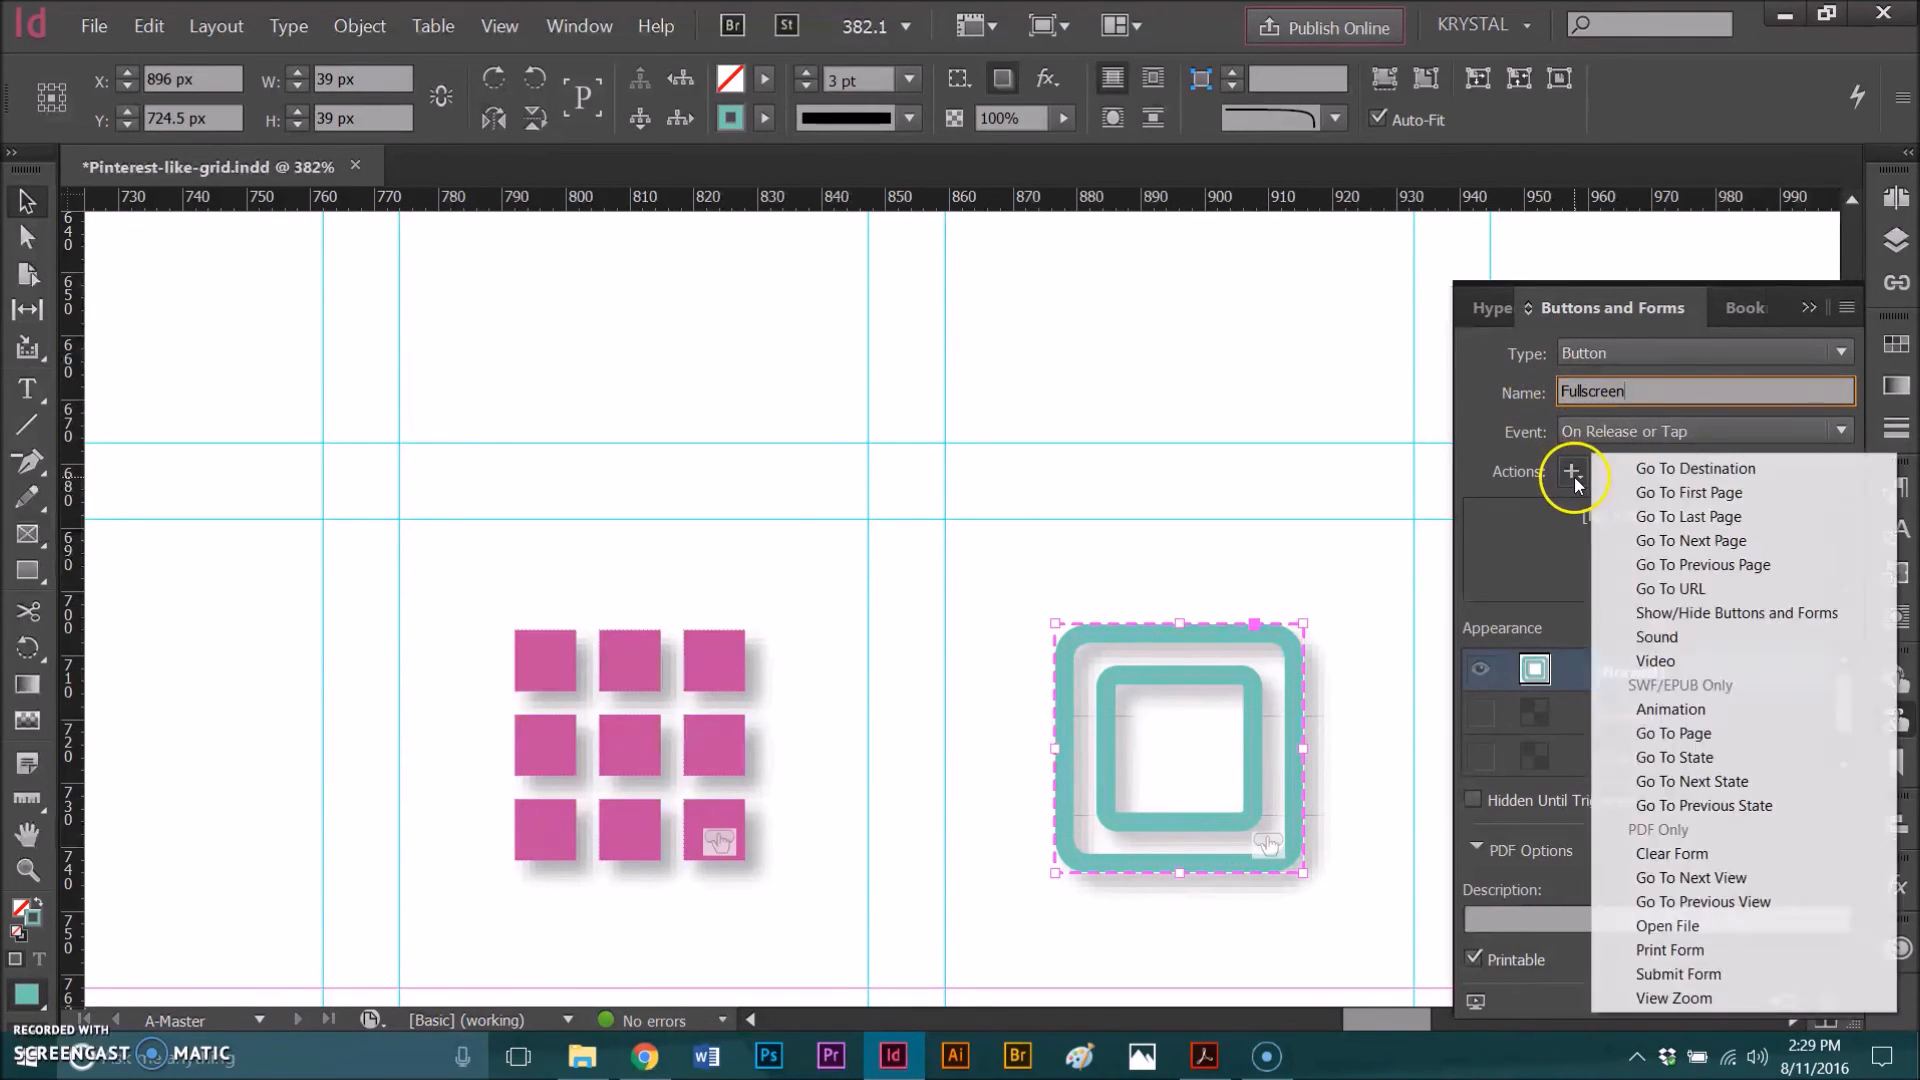
click(1690, 996)
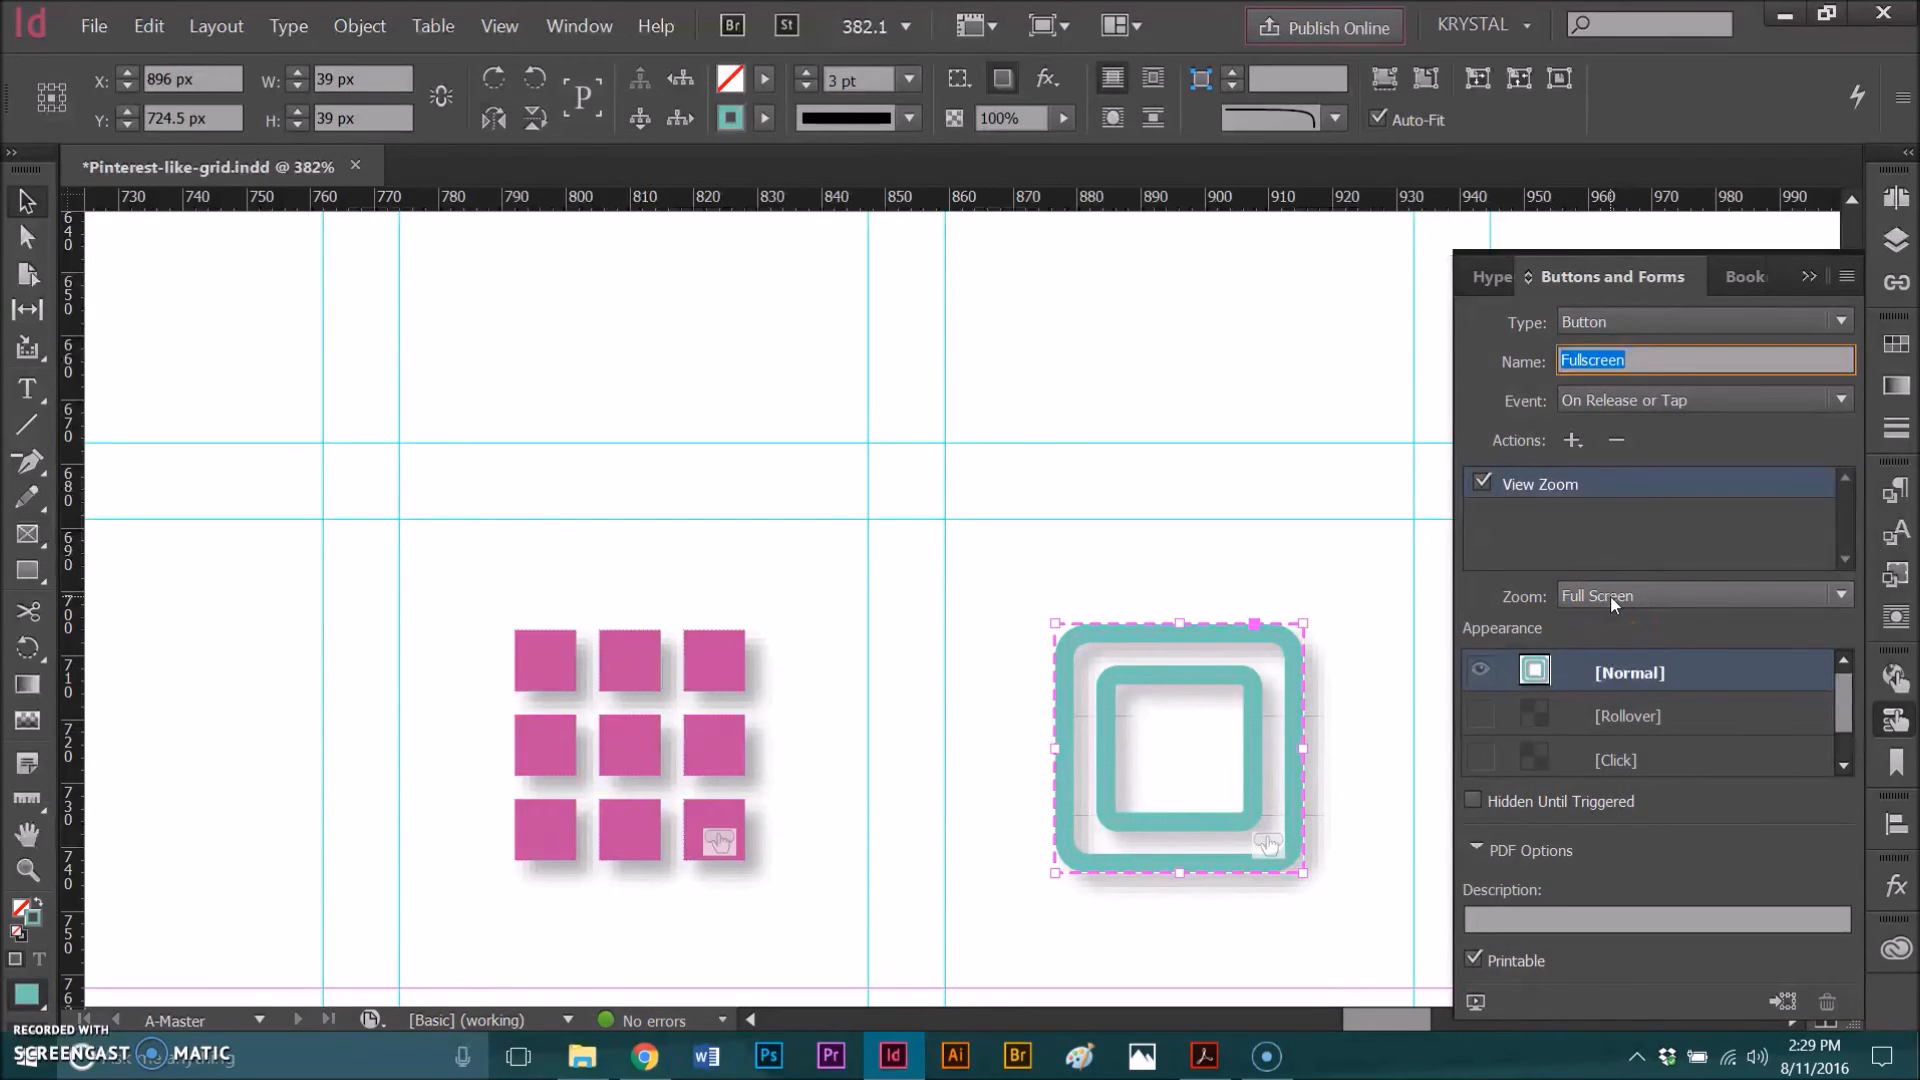
click(1572, 441)
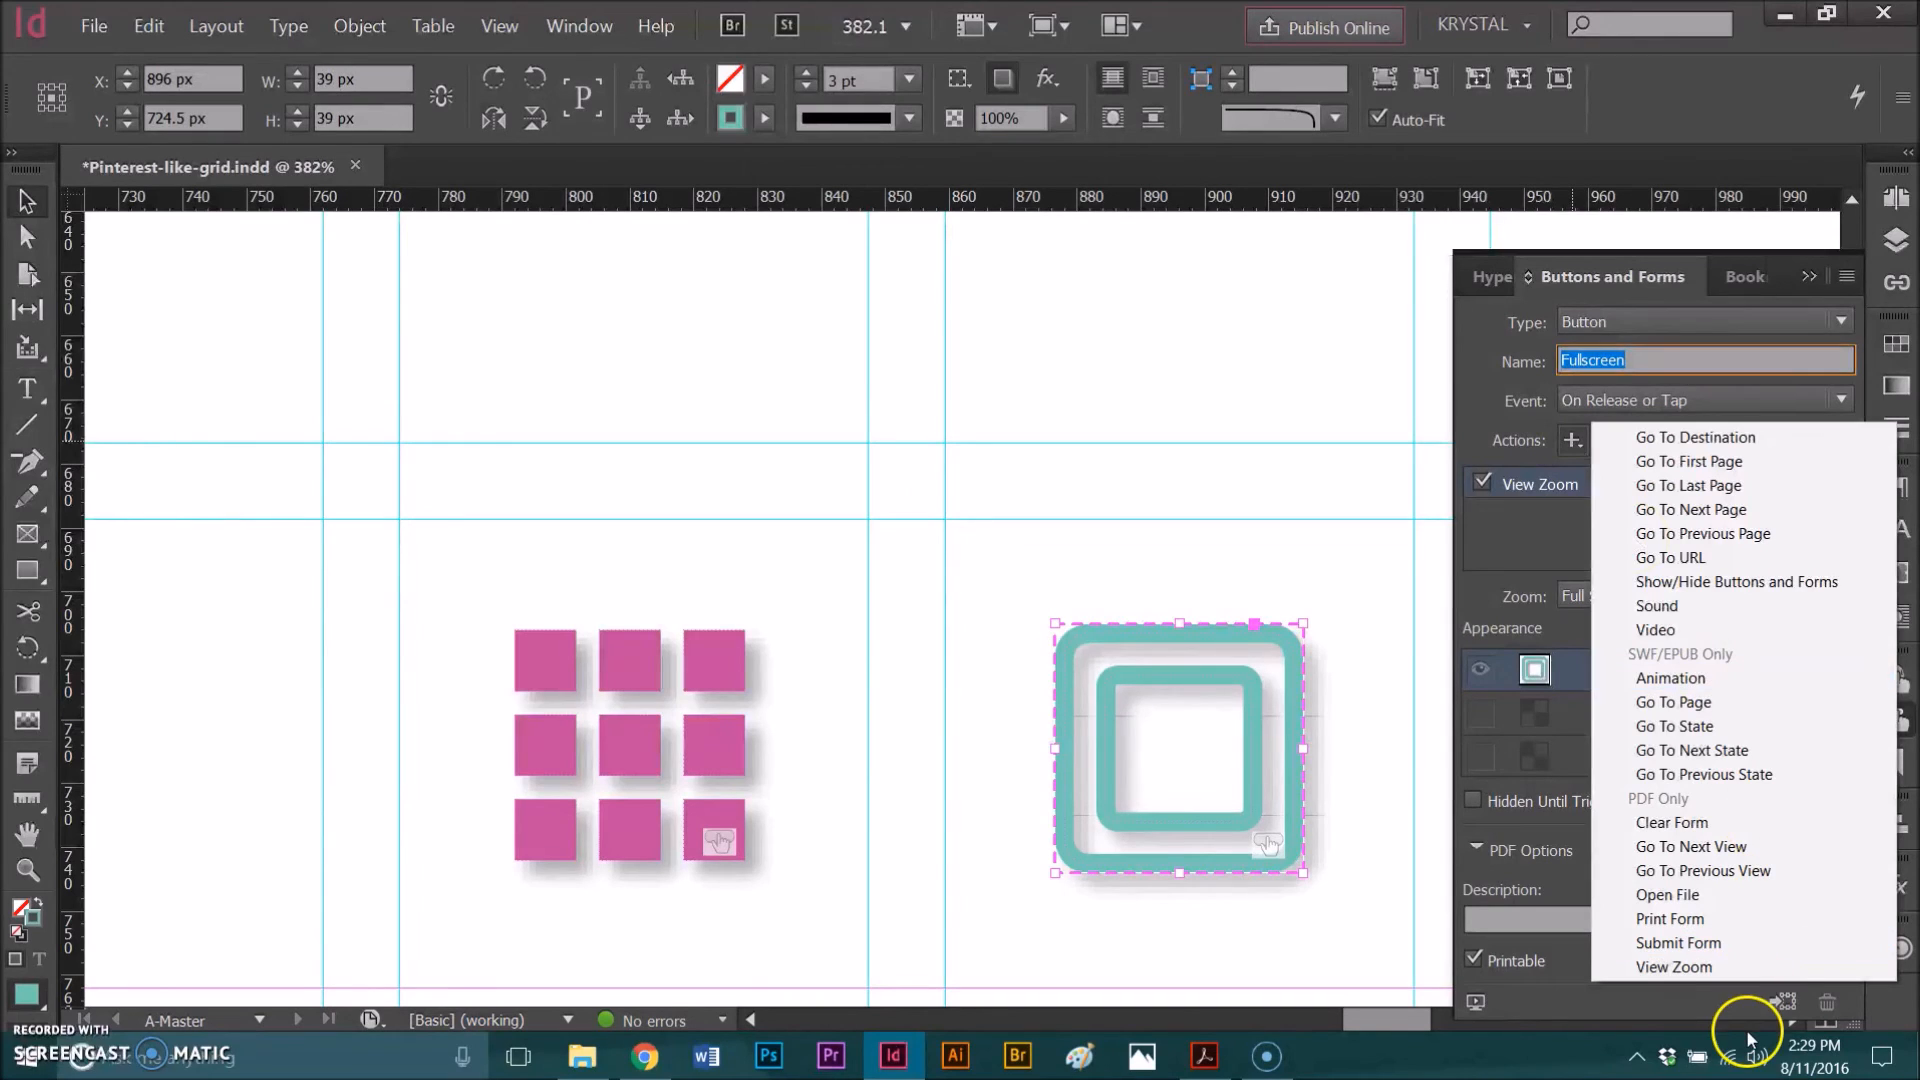
click(1700, 966)
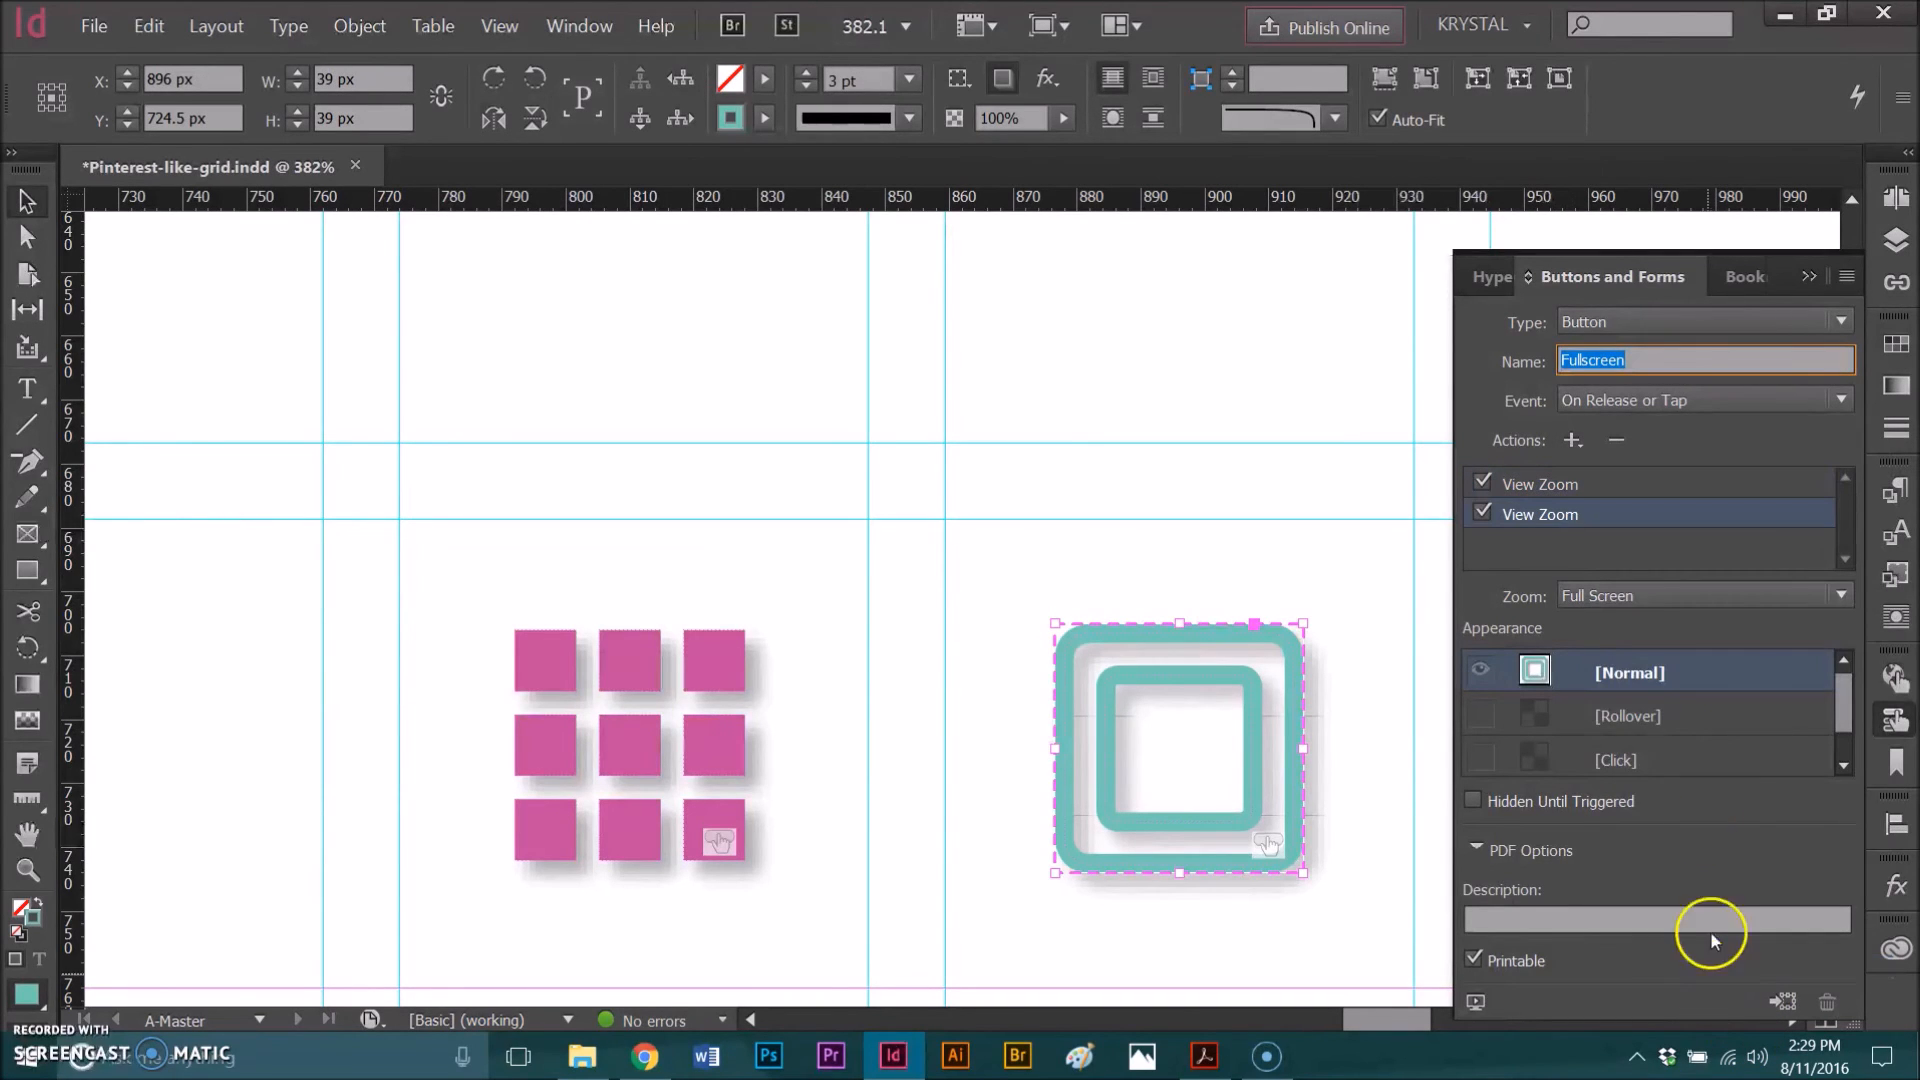
click(1615, 595)
click(1622, 723)
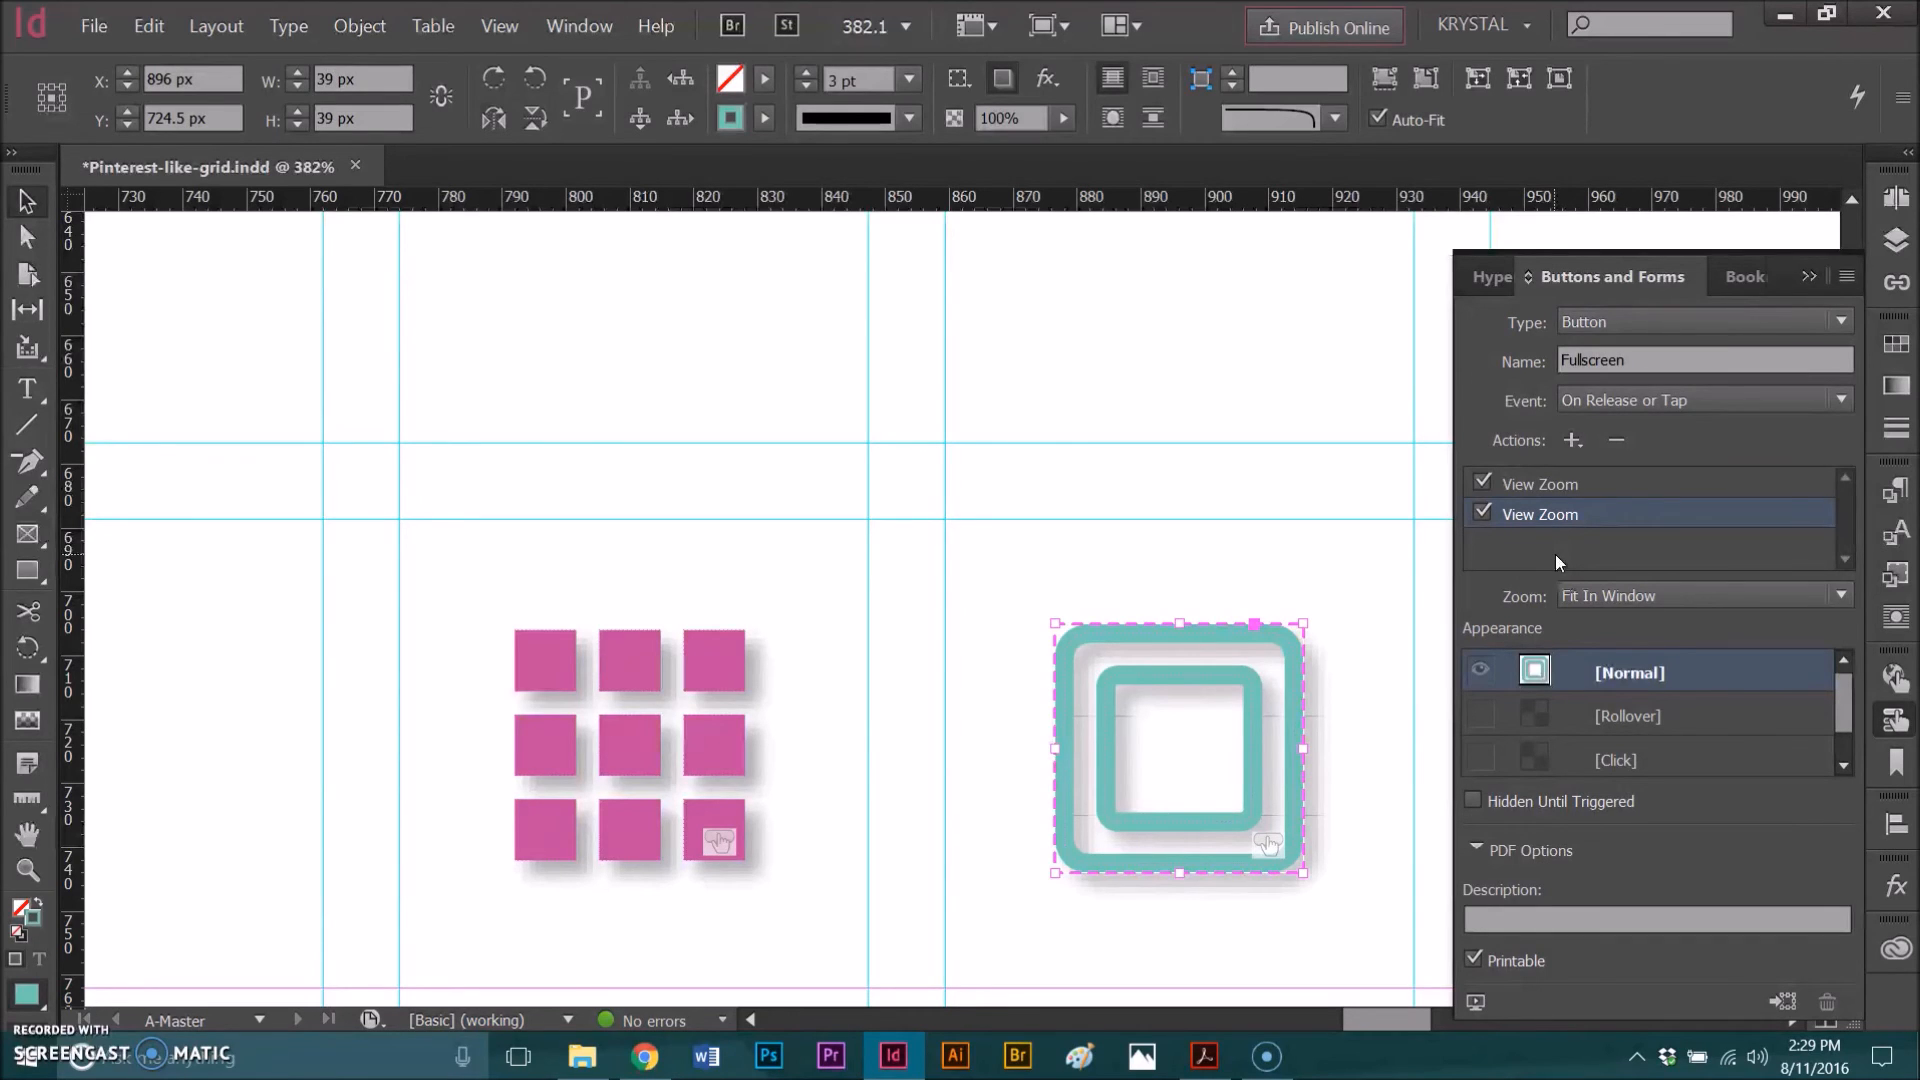
Step: Activate the square button's Rollover state, set its stroke tint to 60%, and compare it with the Normal state
click(1590, 712)
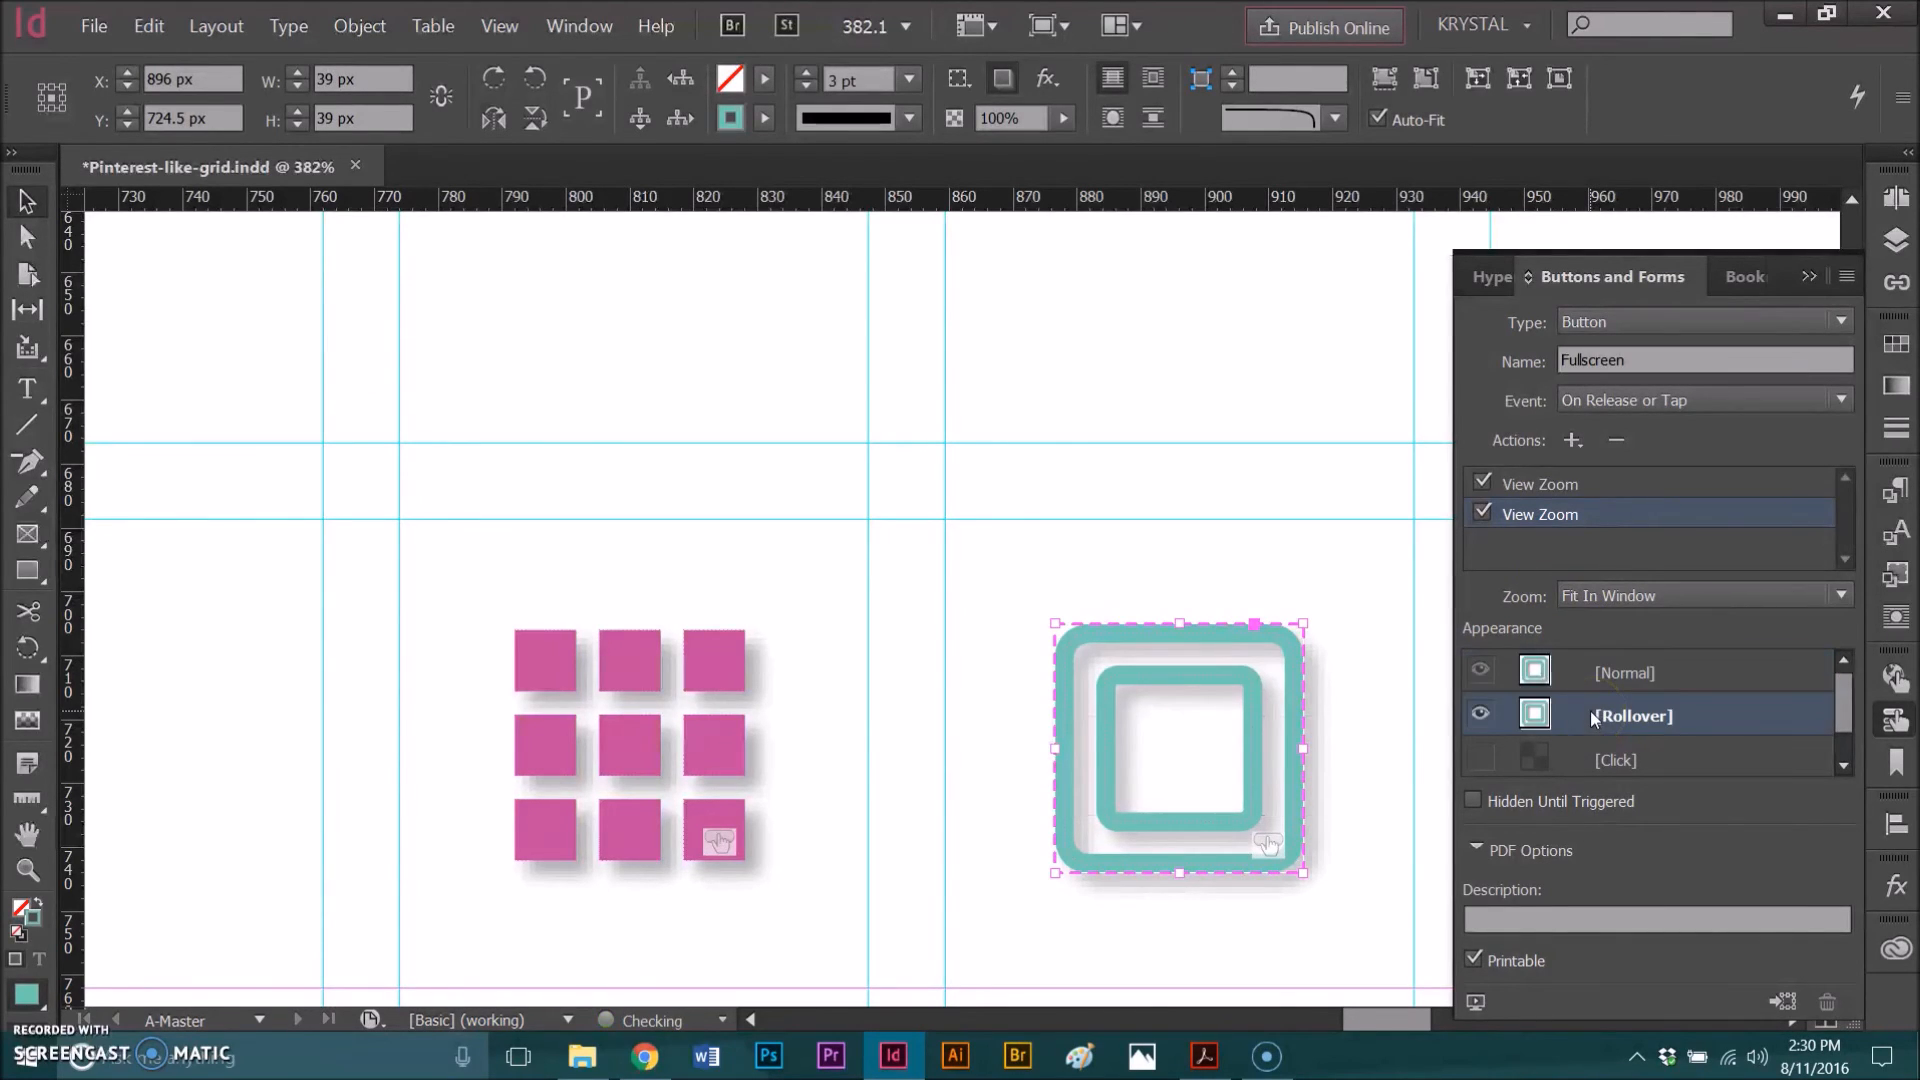
click(765, 120)
click(662, 157)
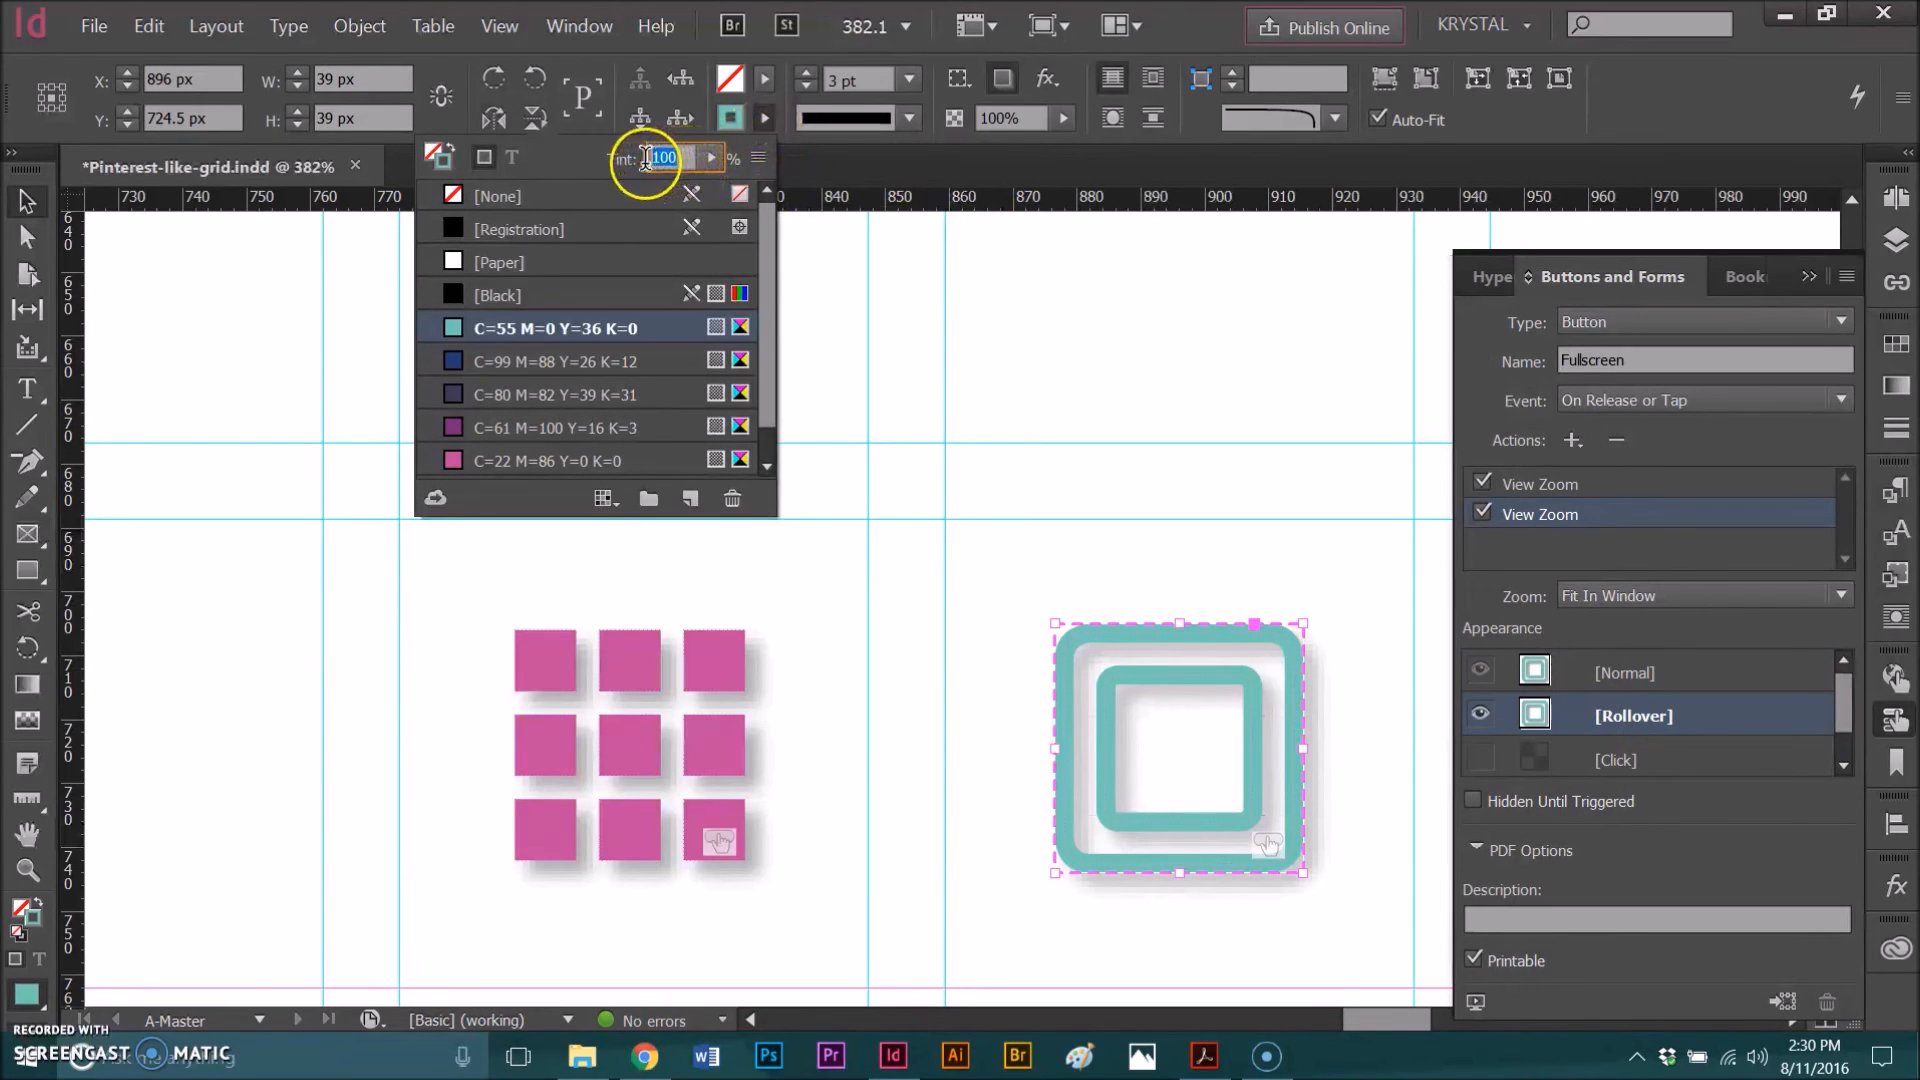
text(60)
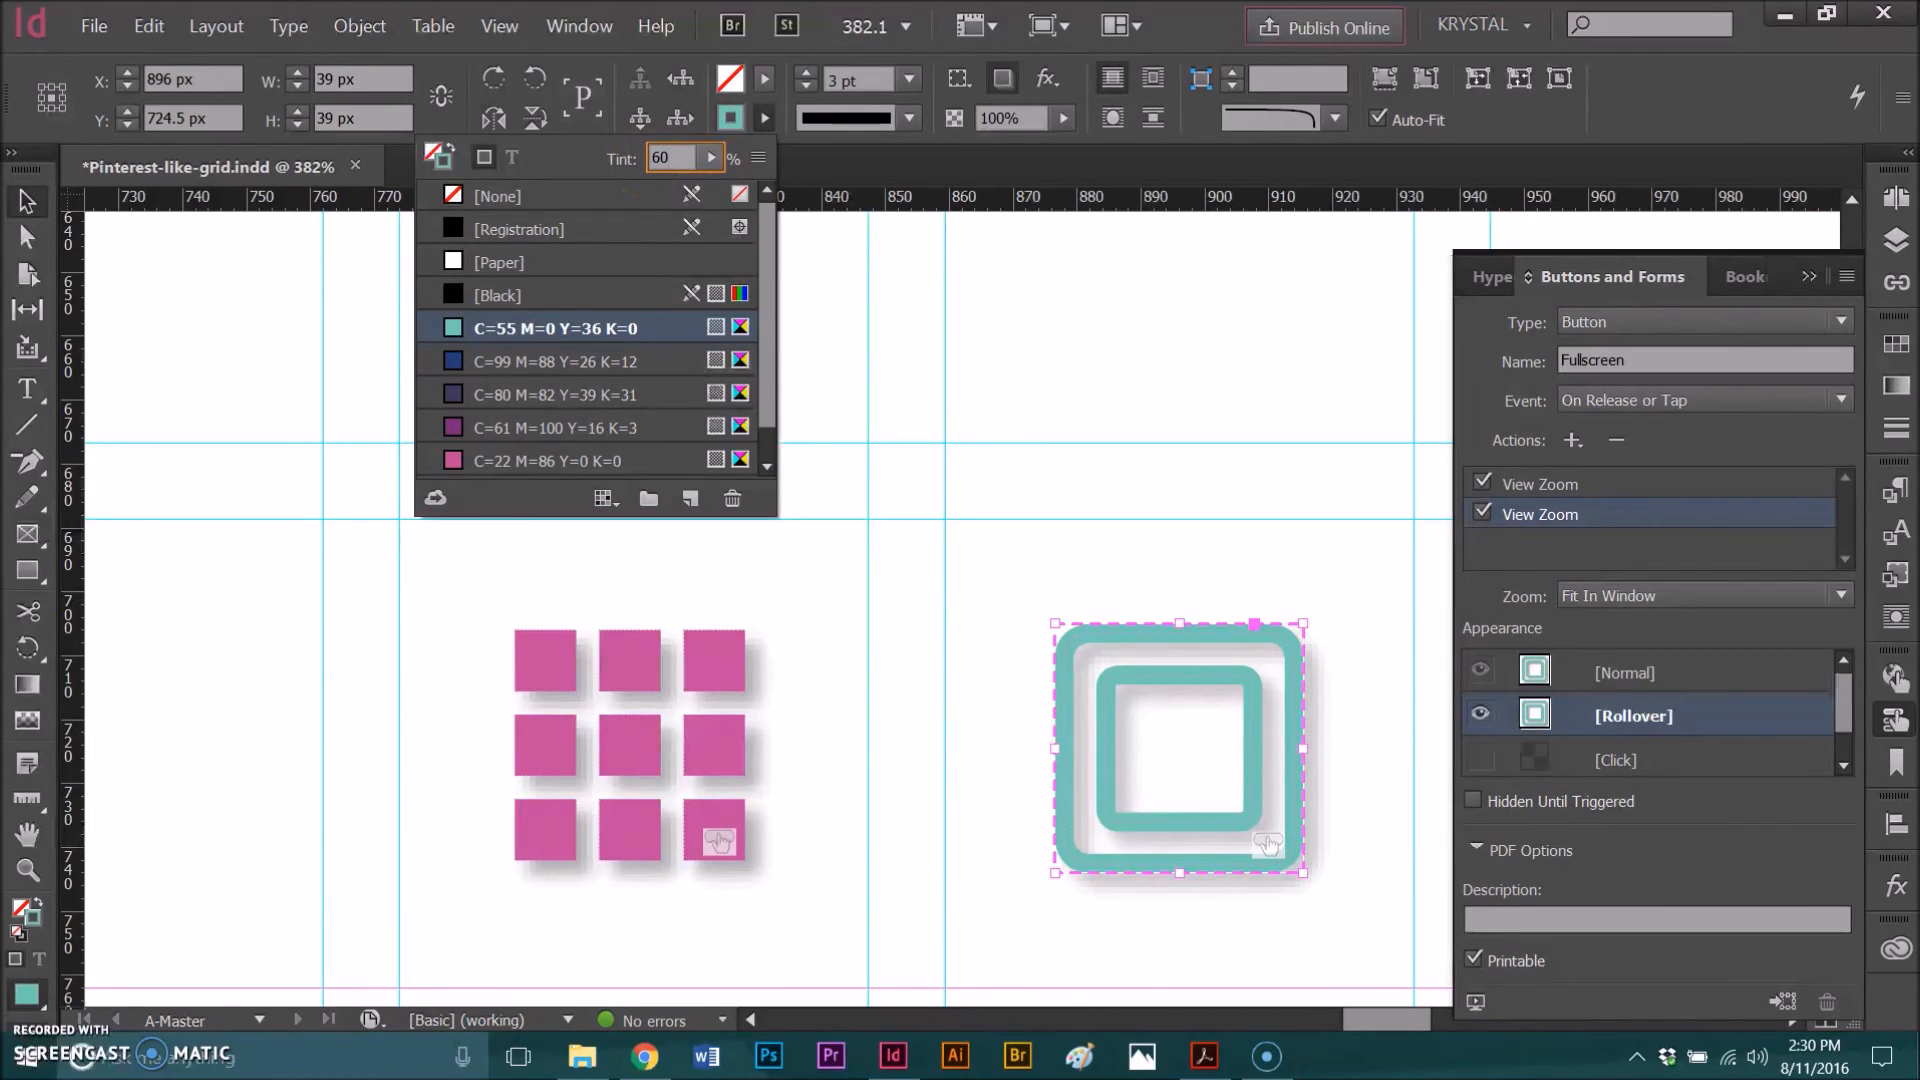
key(Return)
click(1583, 673)
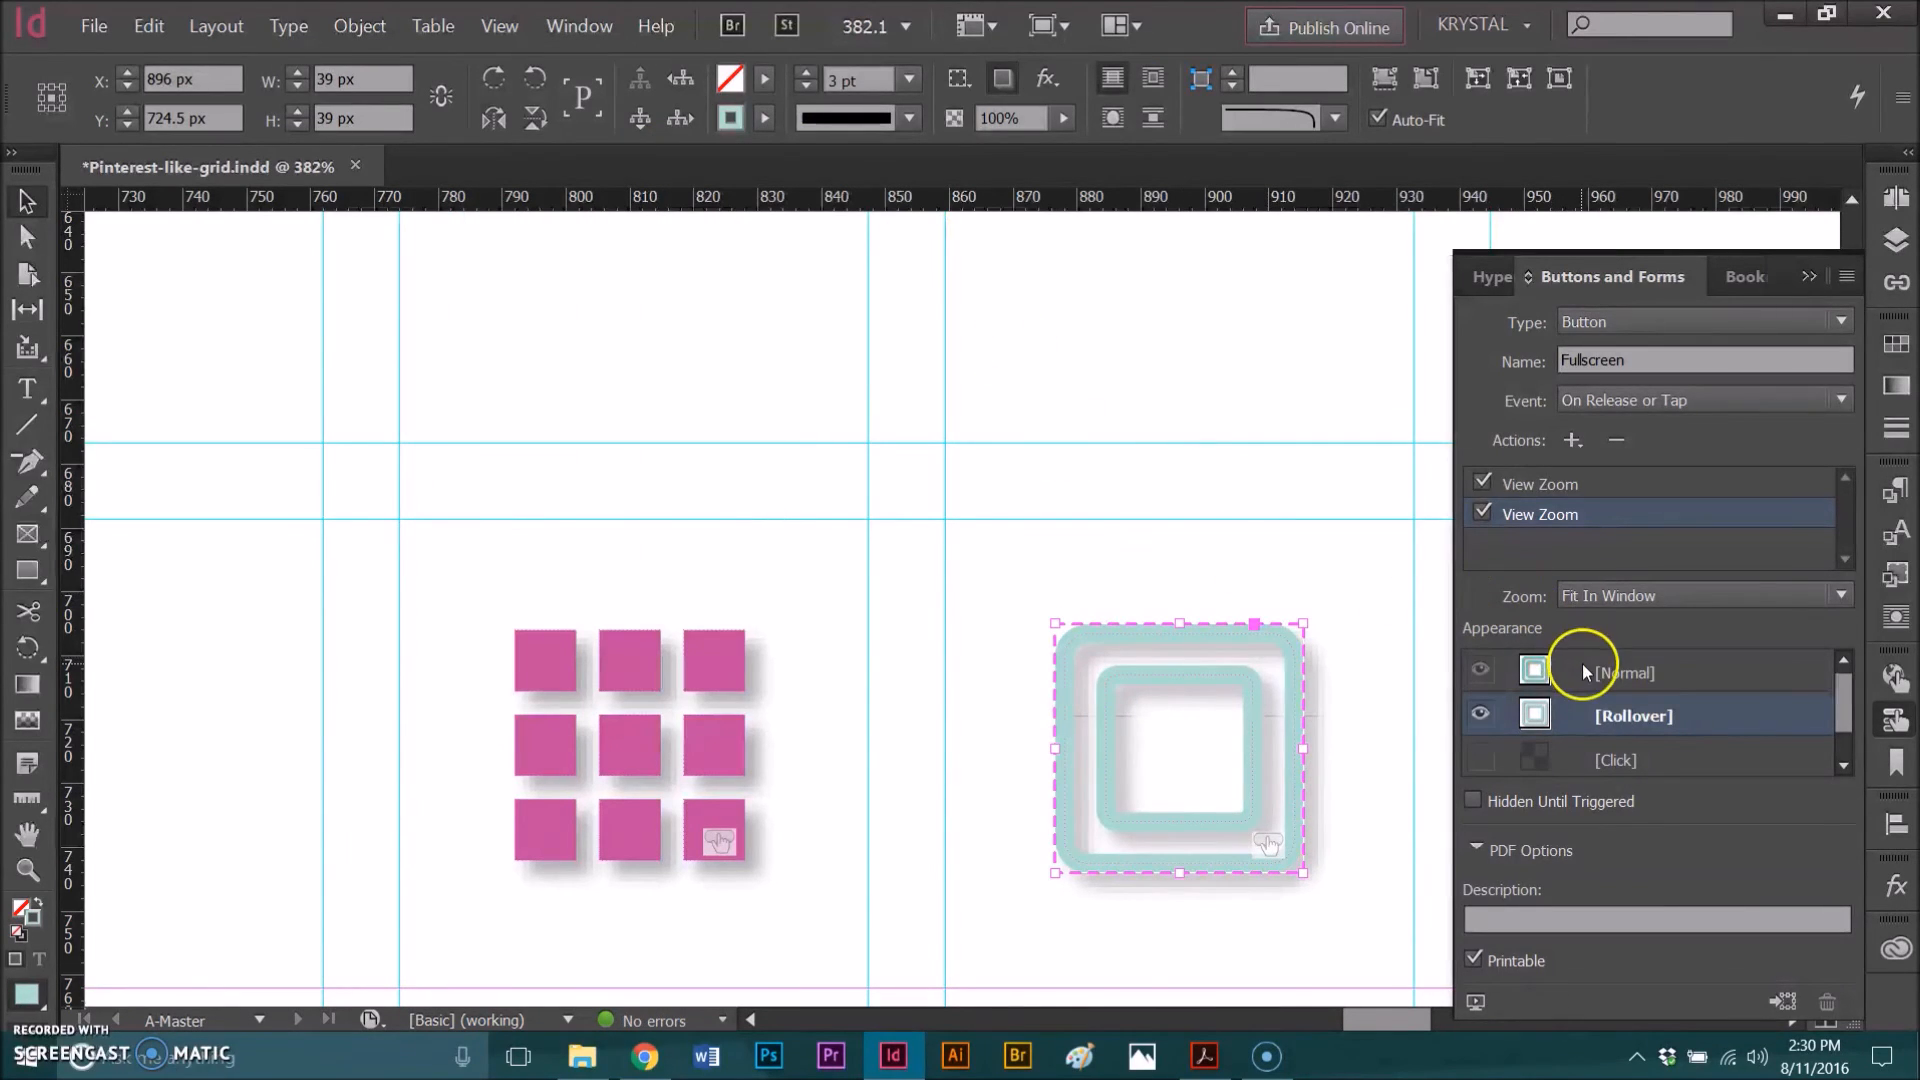
click(1598, 704)
click(1602, 680)
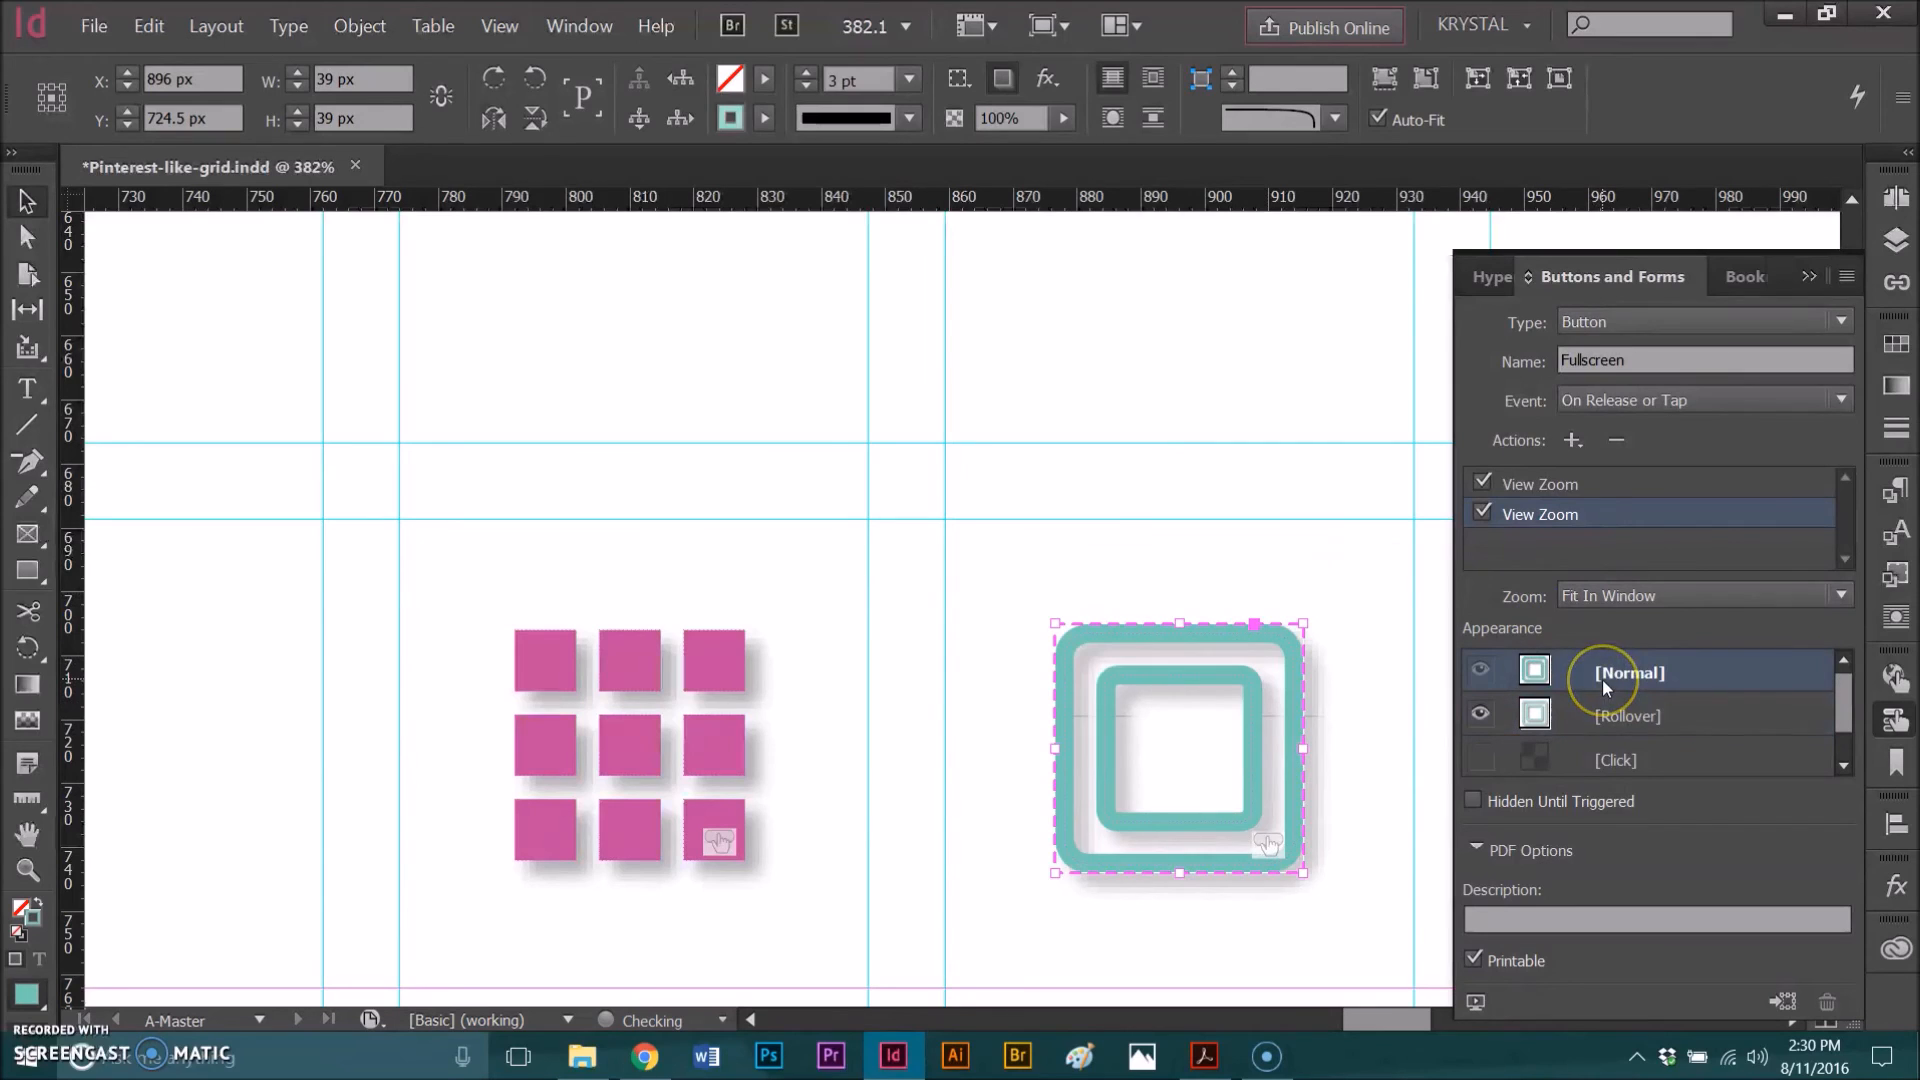
Step: Enter the button description Enter or Exit Fullscreen
click(1539, 915)
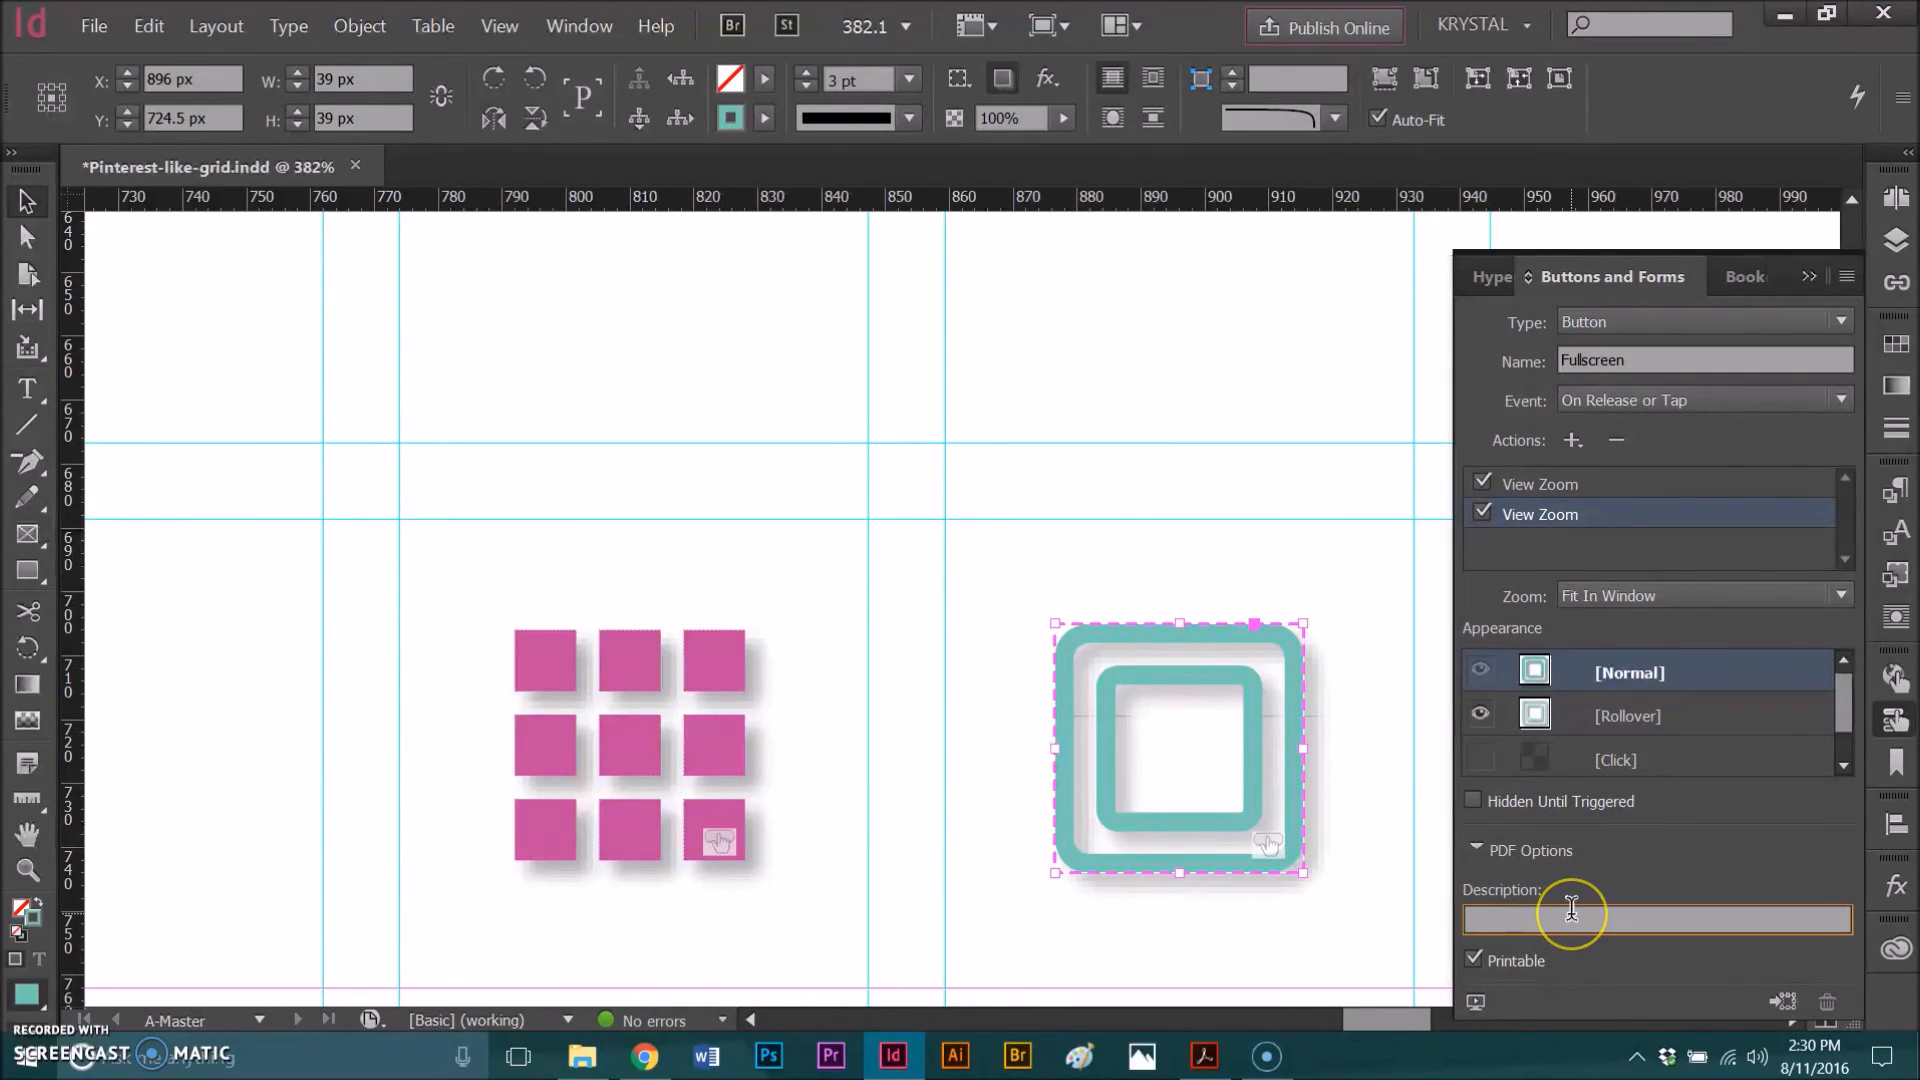
text(Enter)
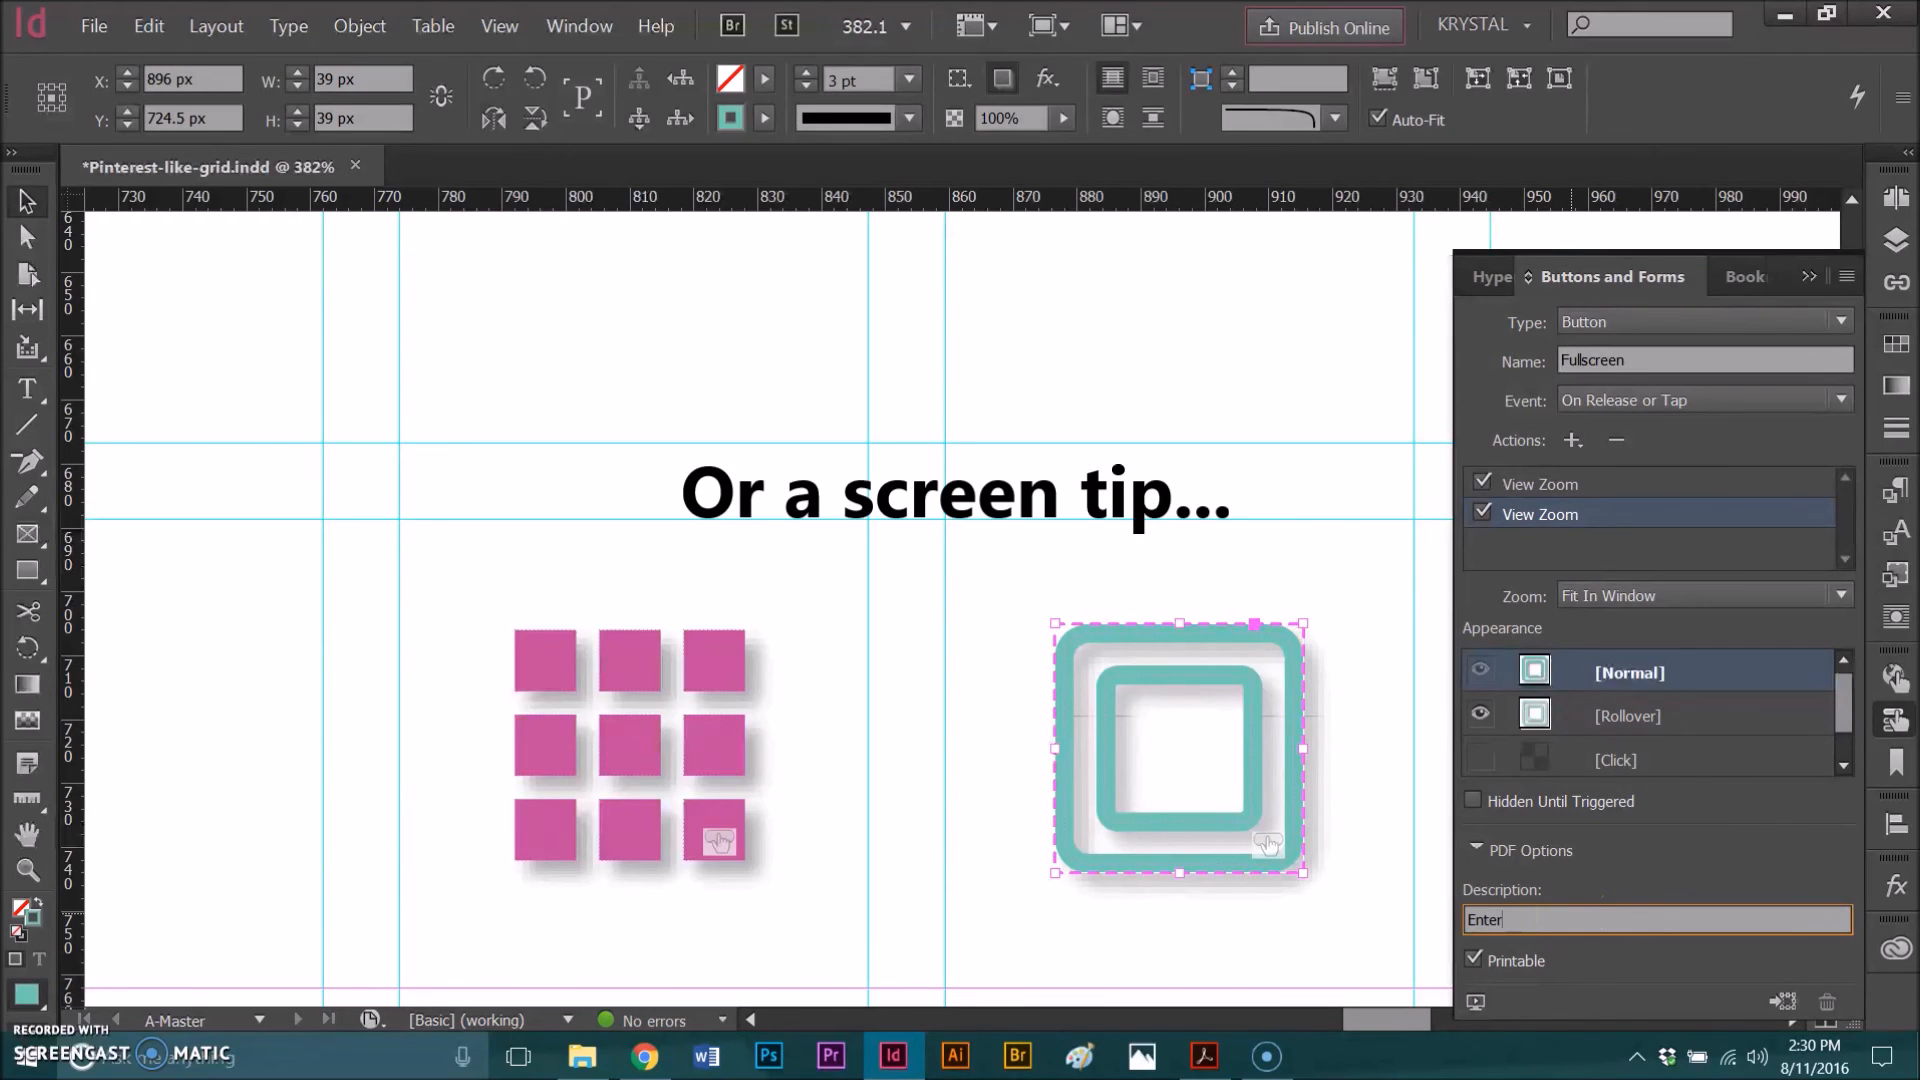
text( or Exit Fullscreen)
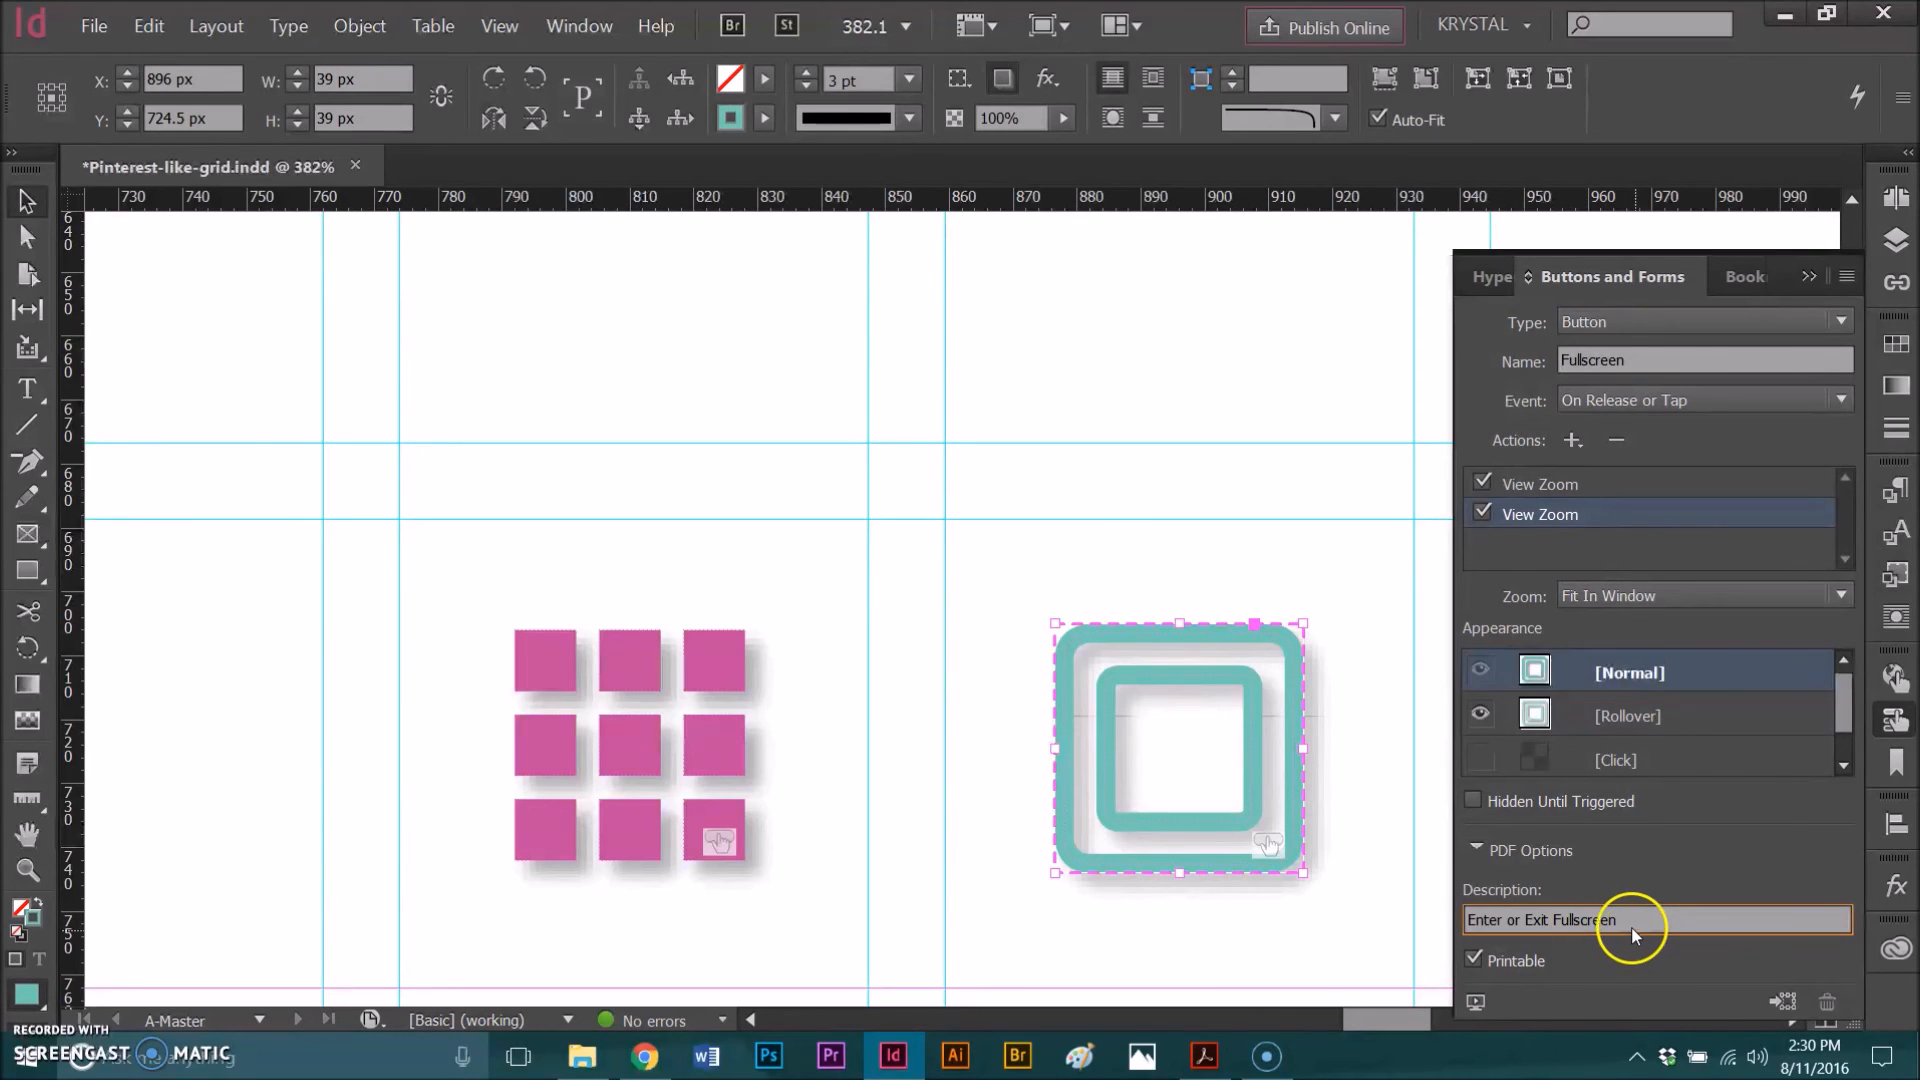
drag(1631, 928, 1449, 935)
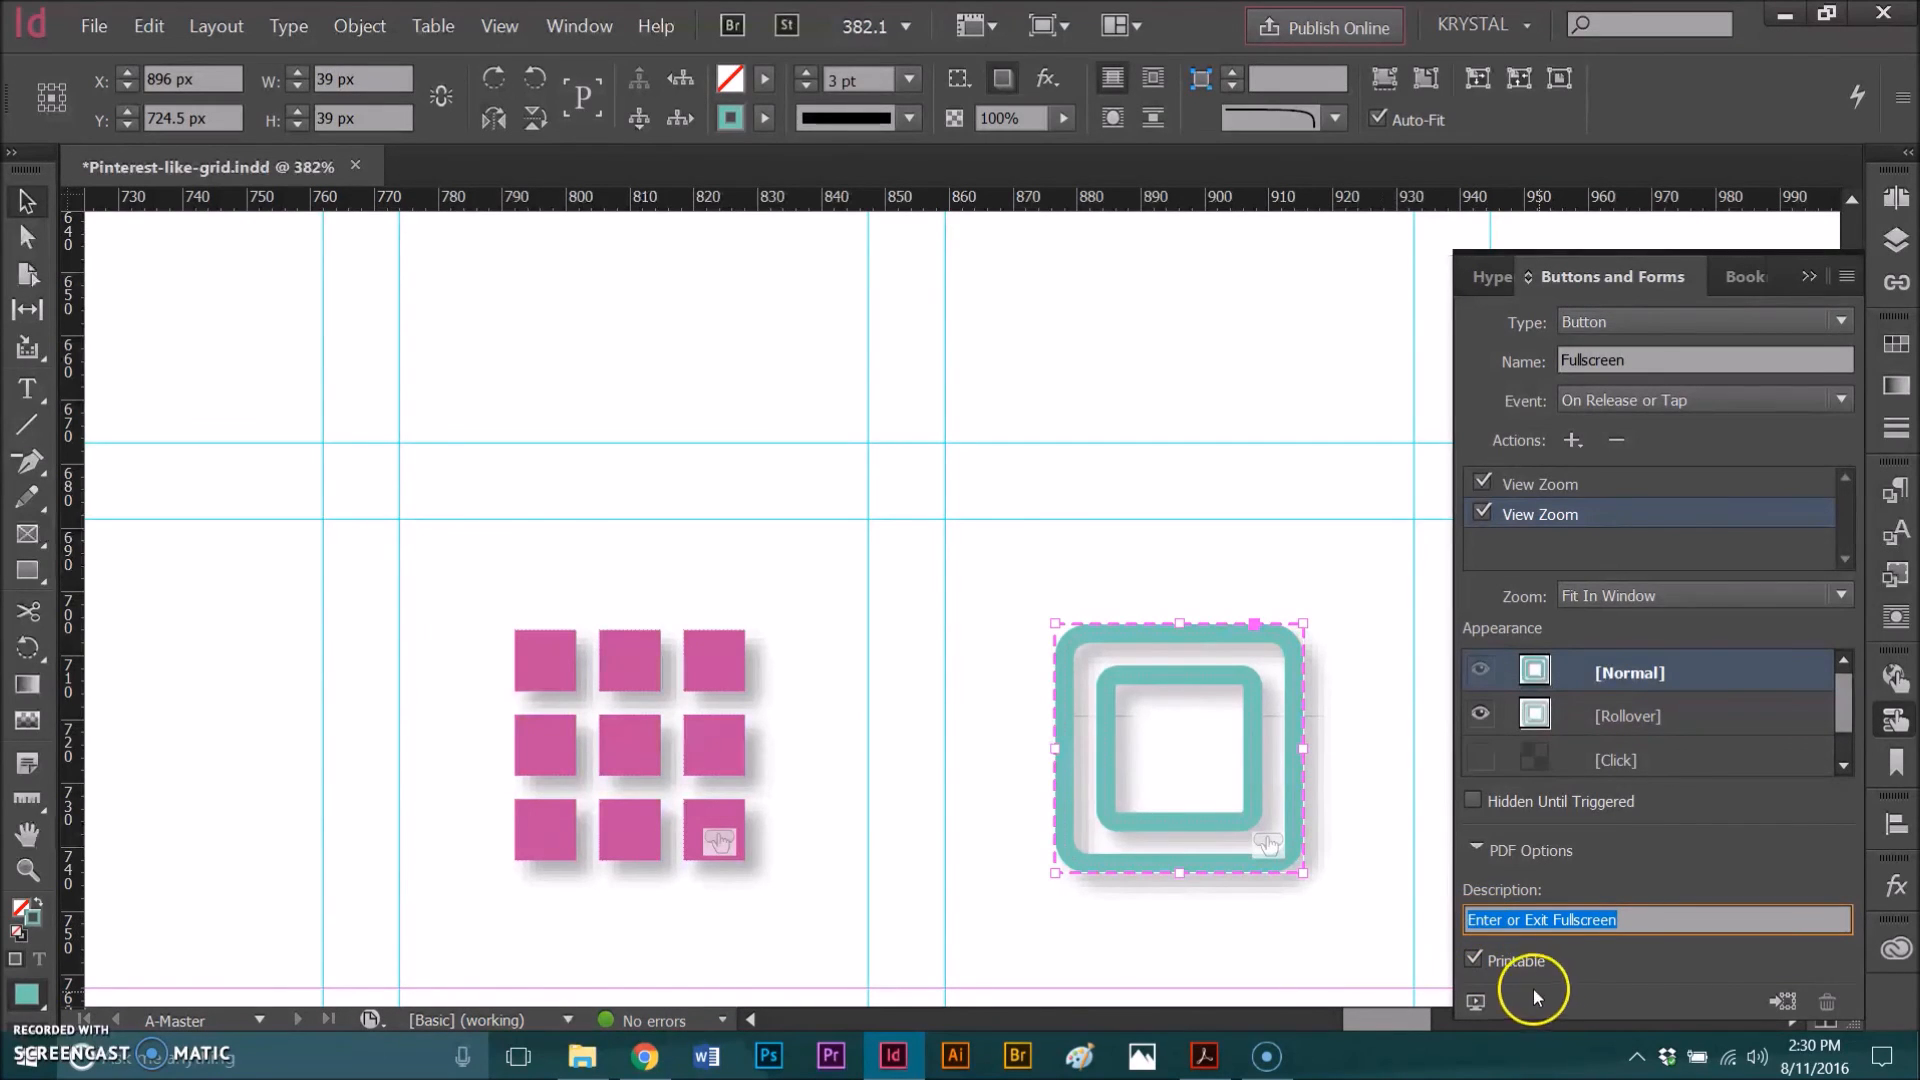
Step: Deselect the button, close the Buttons and Forms panel, and save the document
click(1381, 668)
drag(1639, 267, 1645, 468)
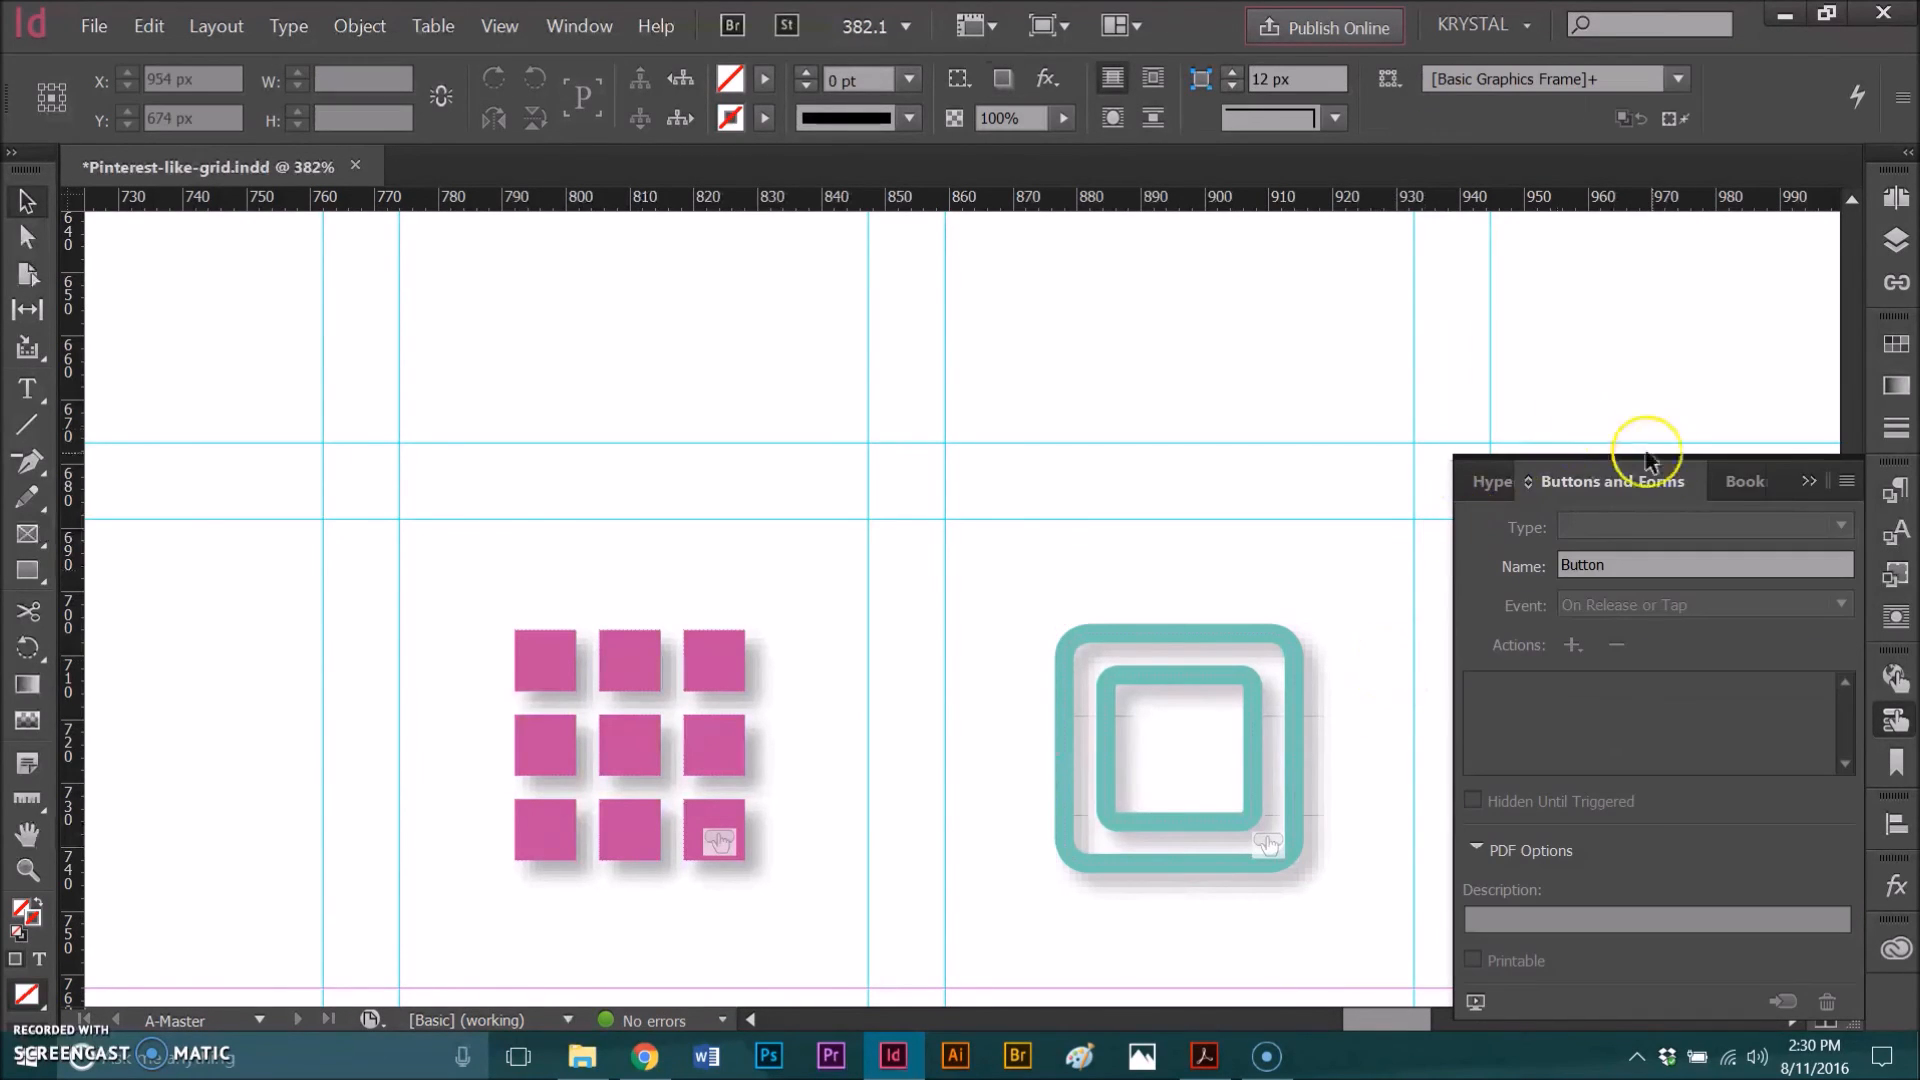
click(1809, 481)
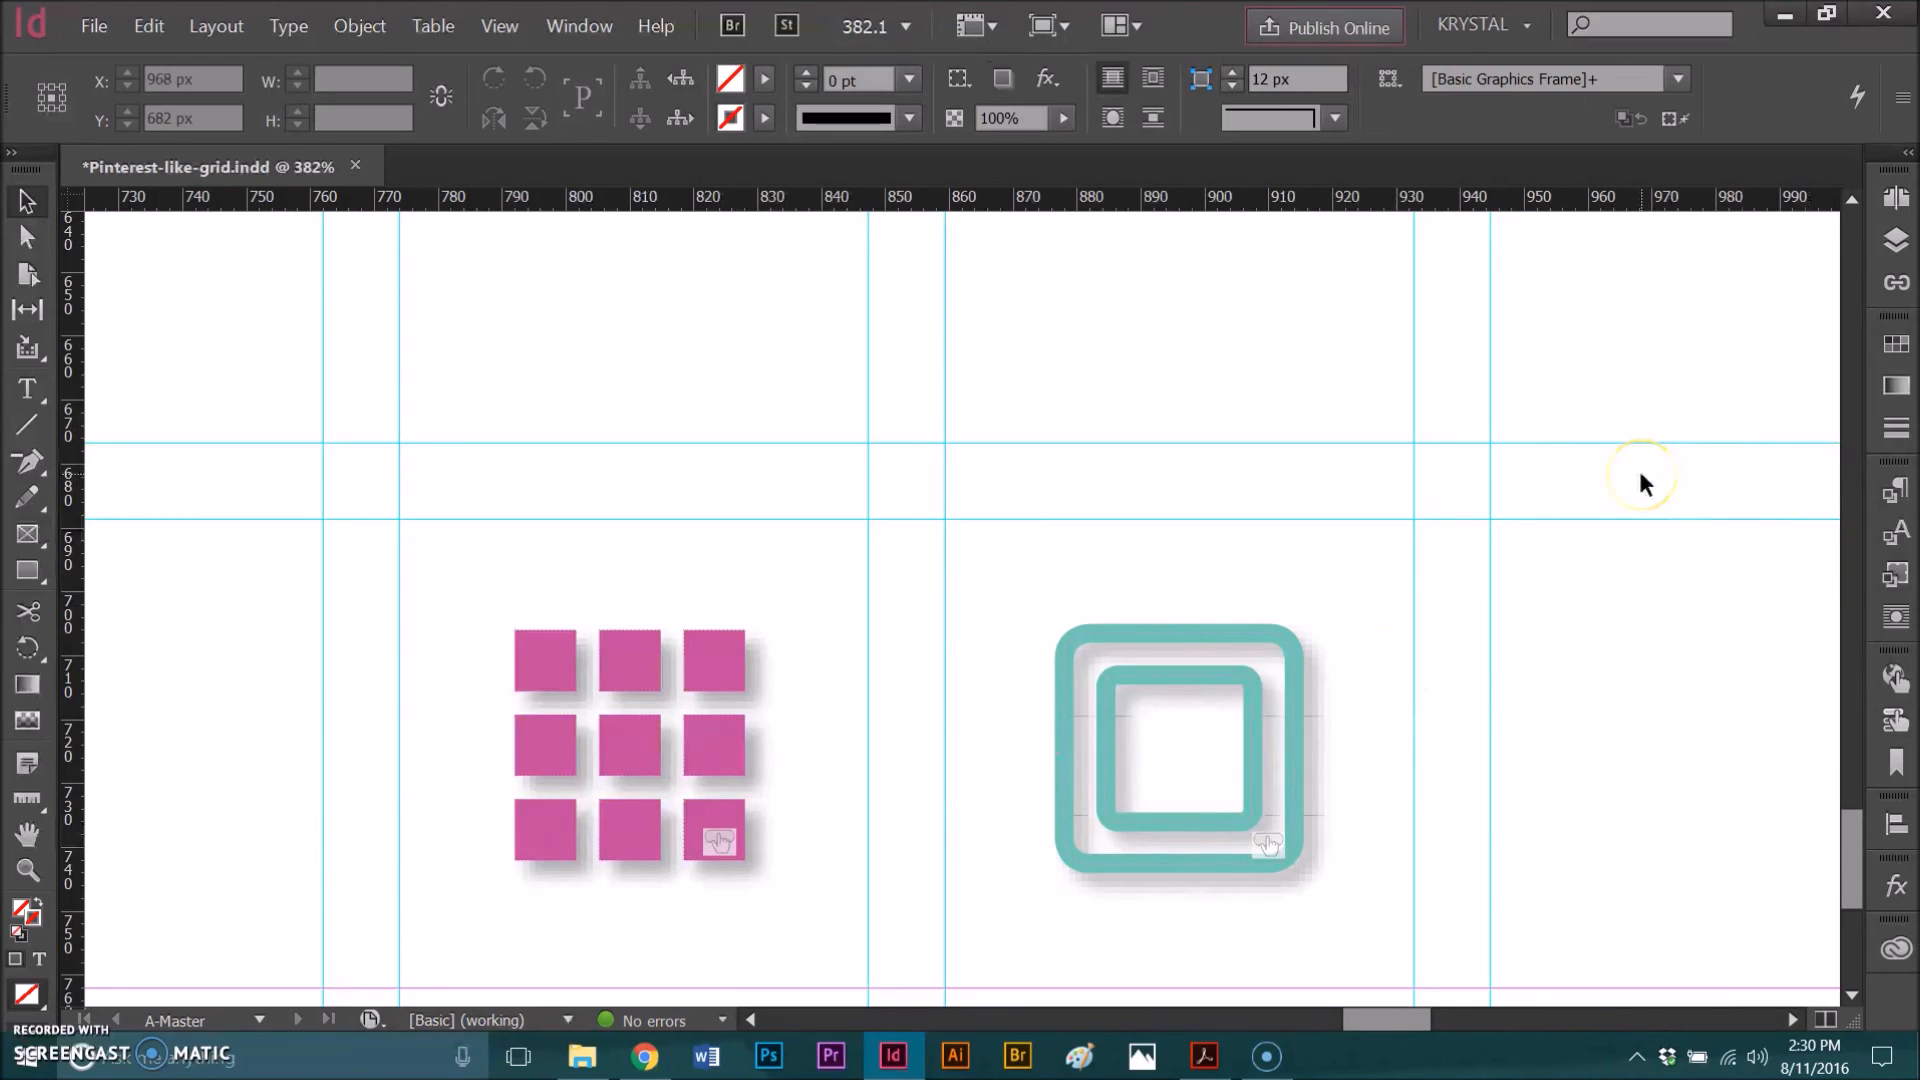
key(ctrl+s)
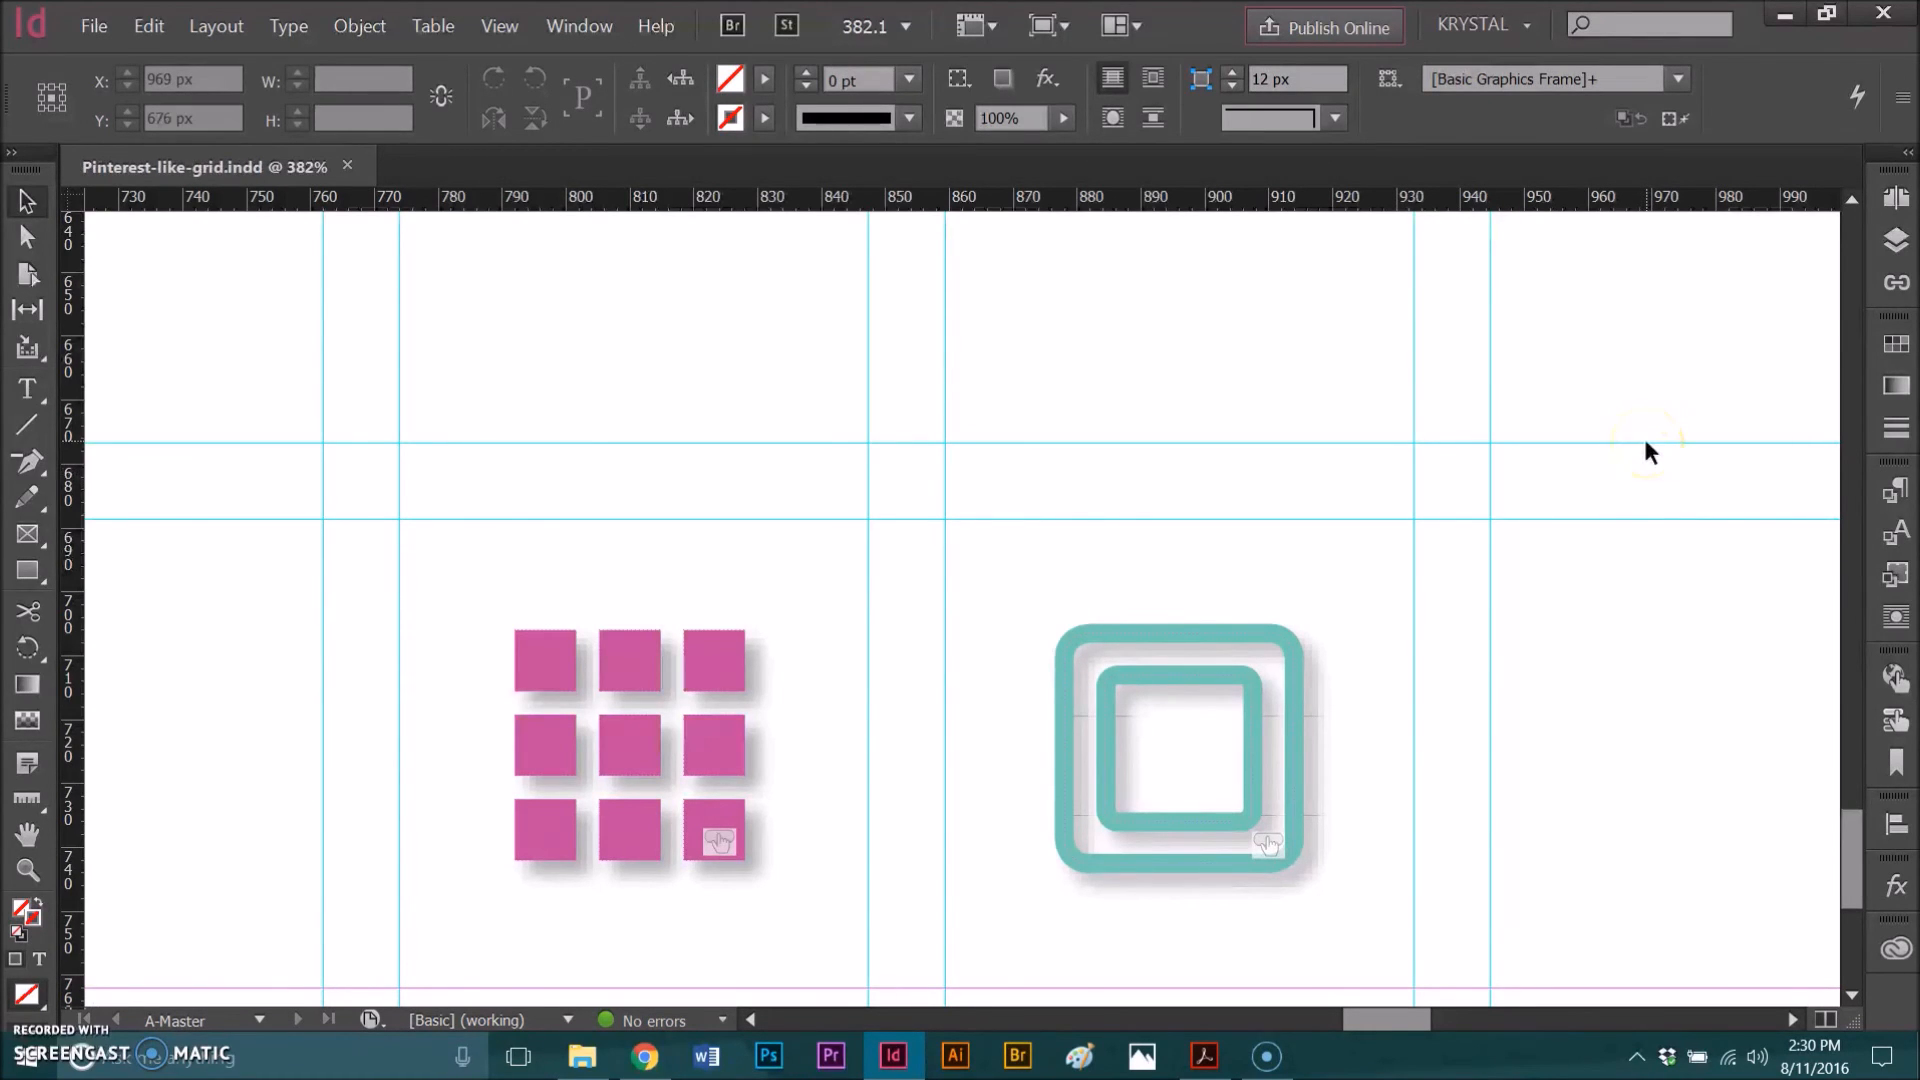
Step: Open the Pages panel and go to page 1
click(1882, 208)
double_click(1560, 410)
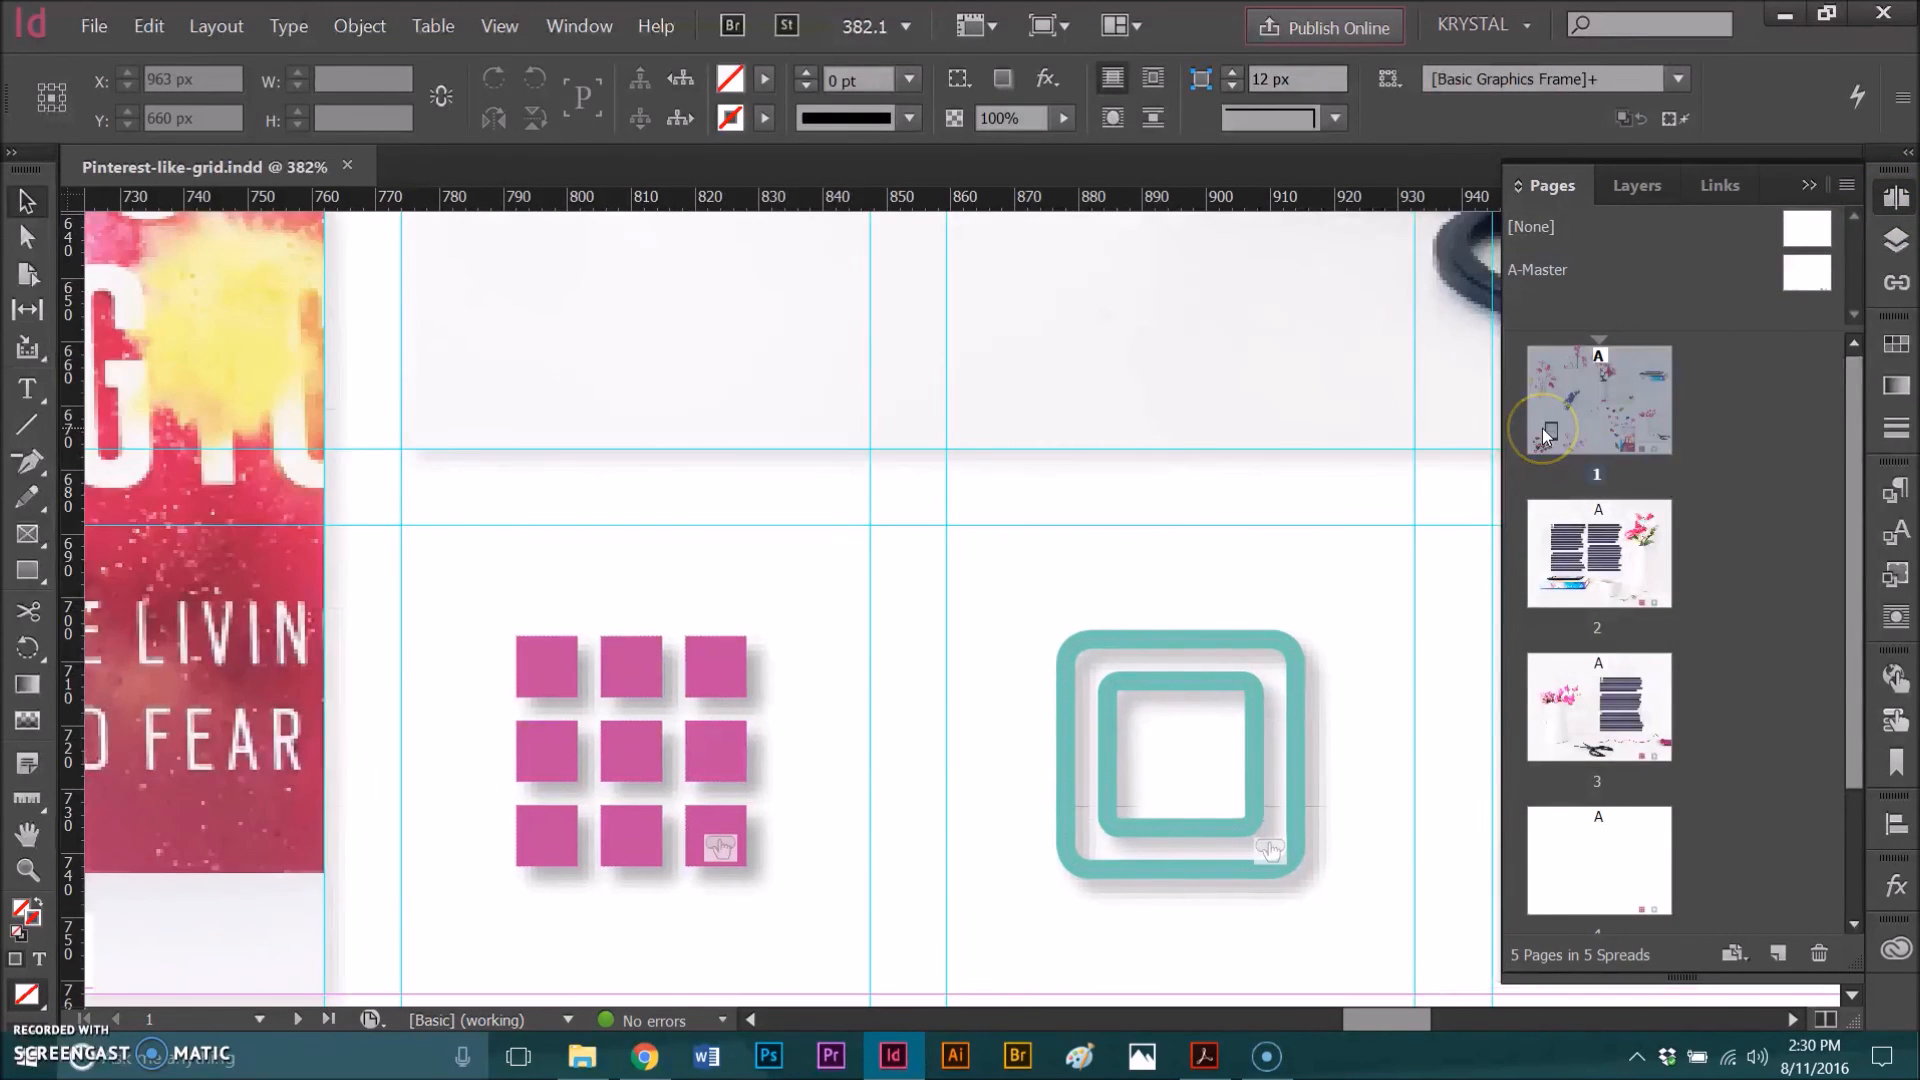
Step: Close the Pages panel and fit the whole page in the window
click(1803, 186)
click(1416, 387)
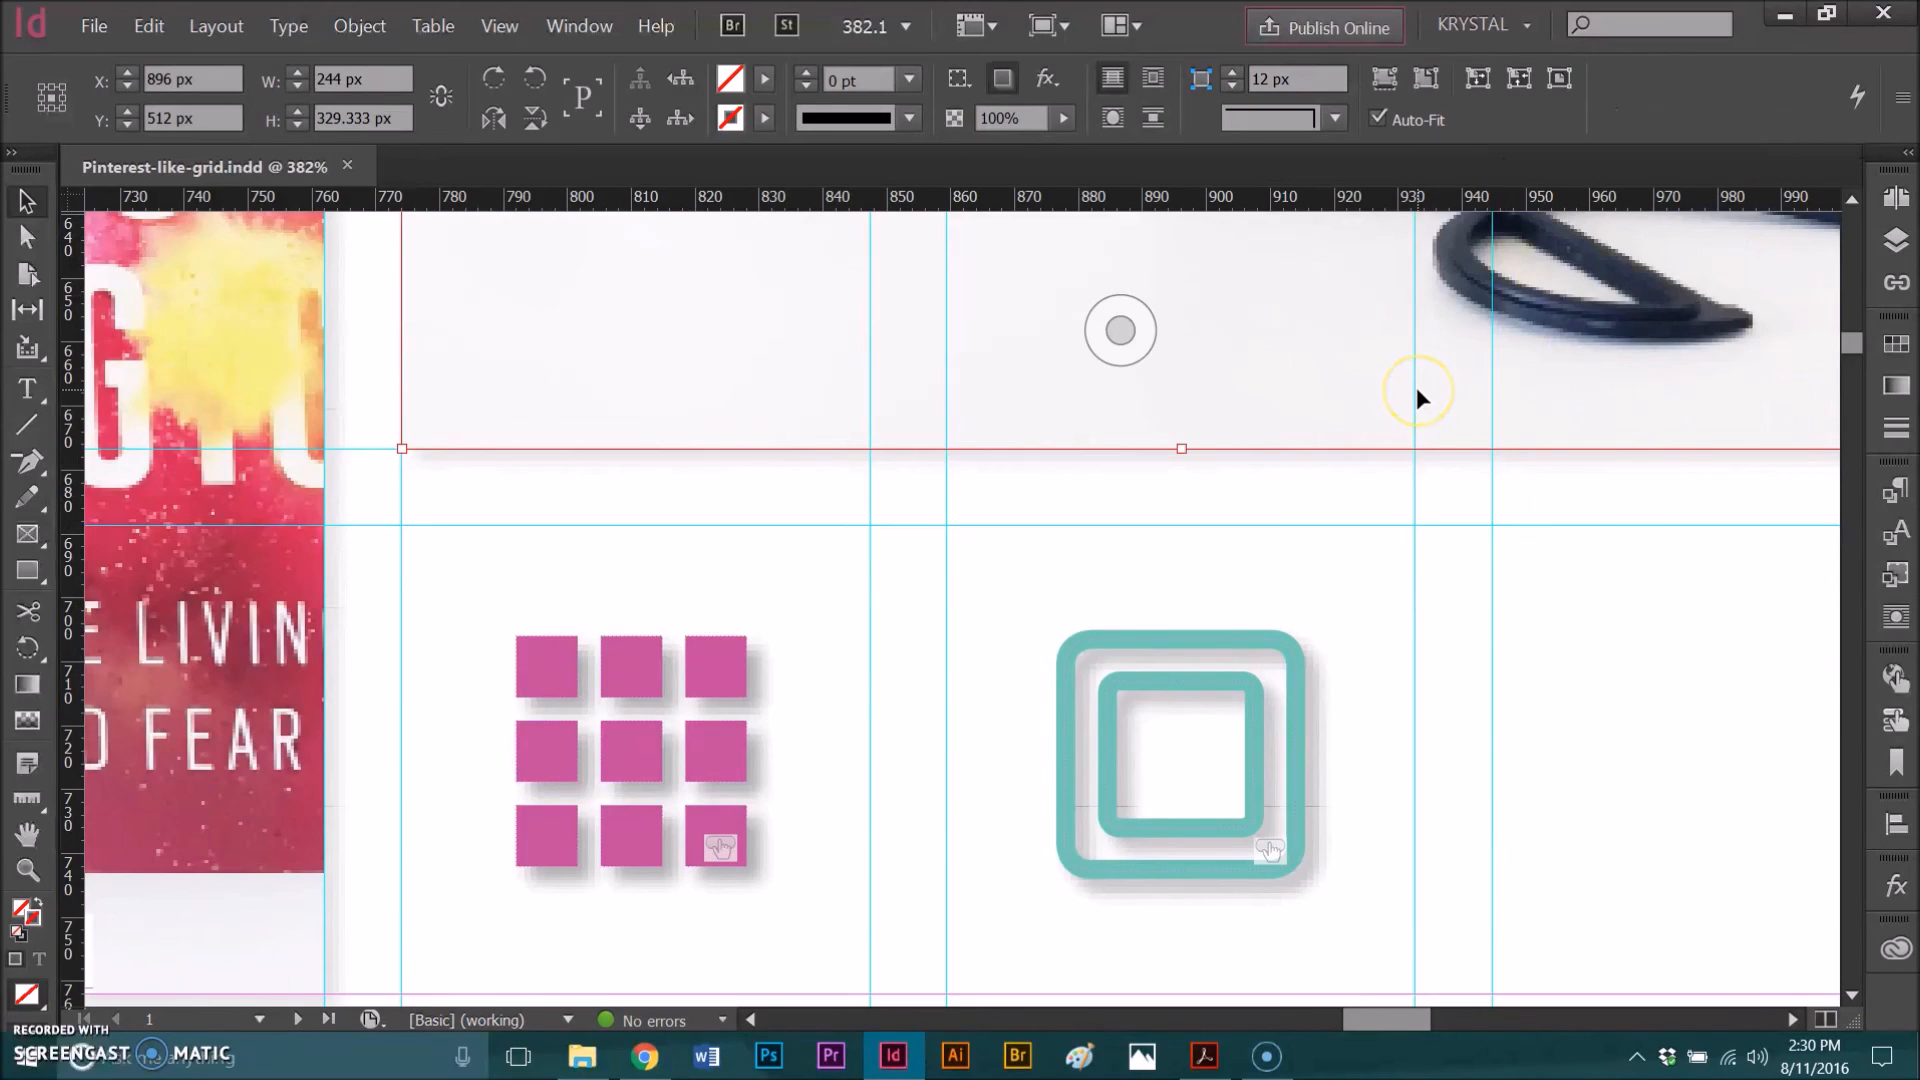
key(ctrl+0)
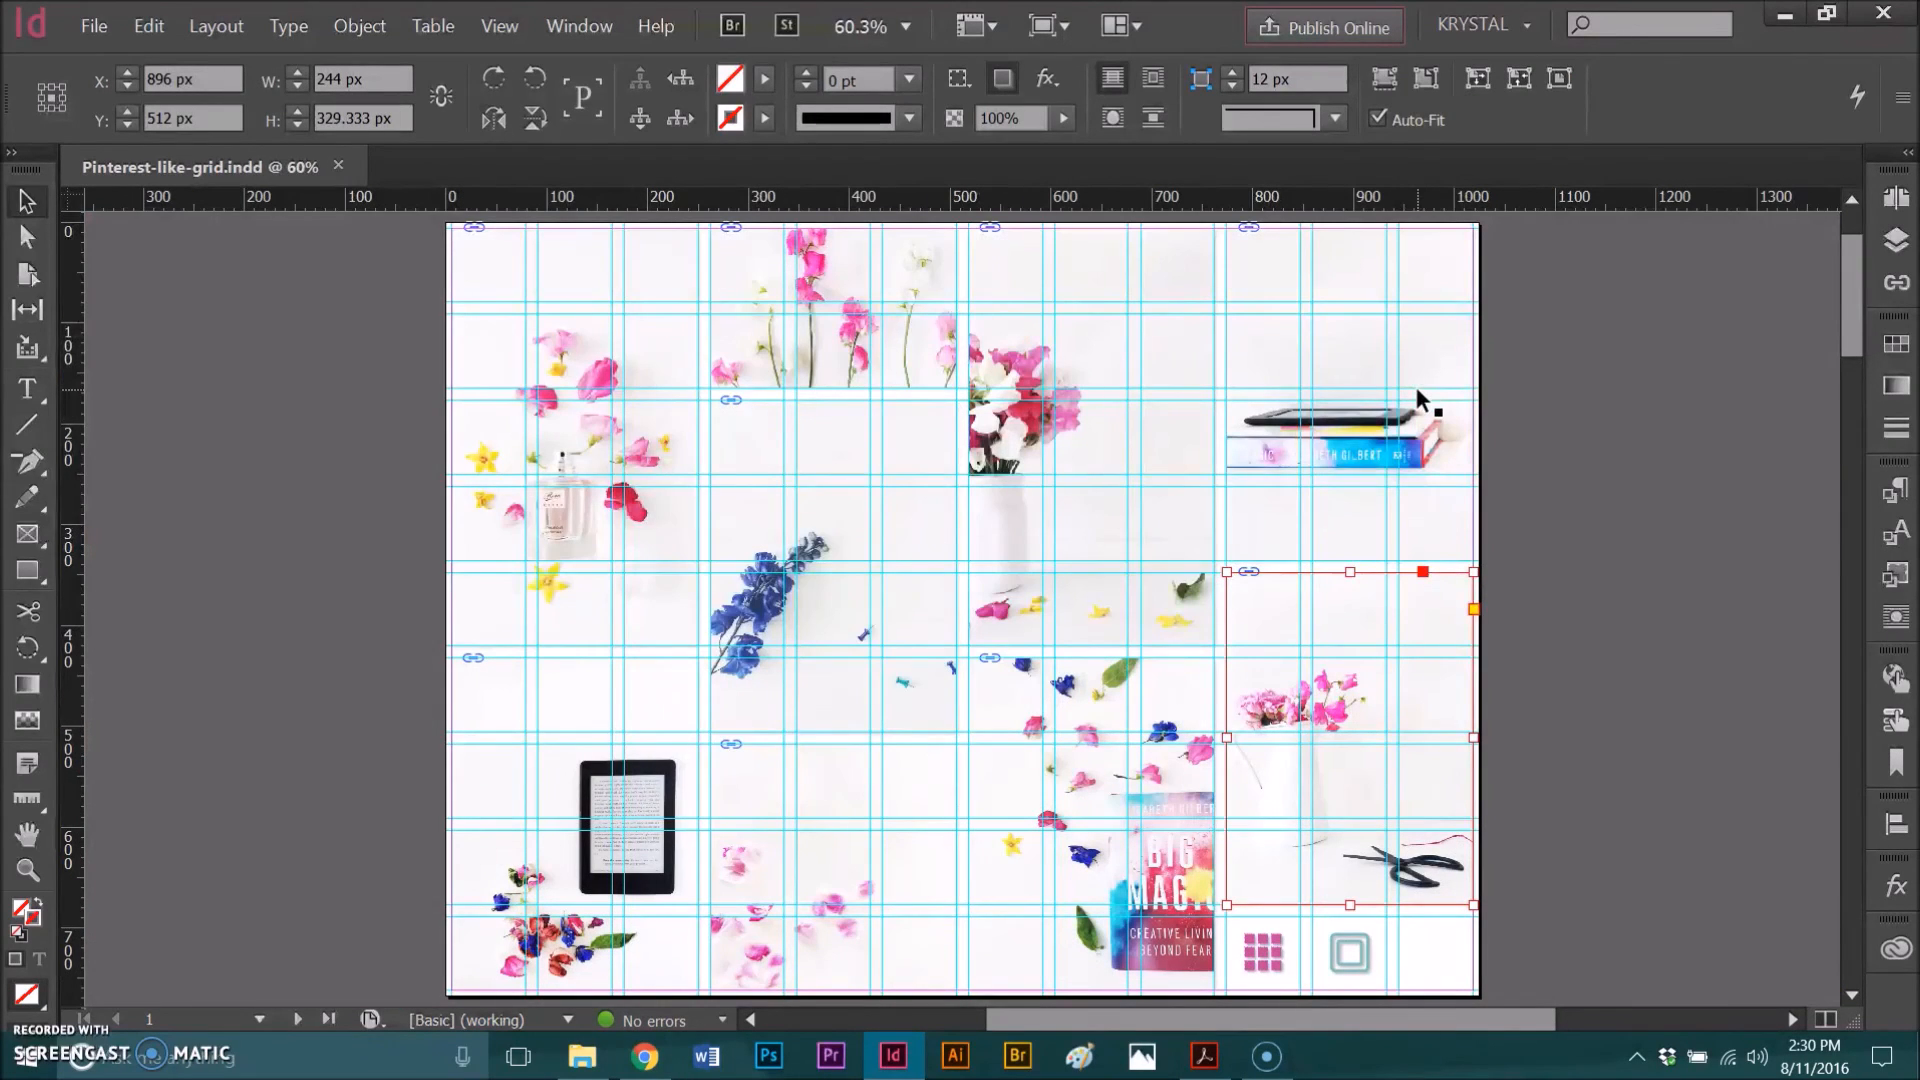
Step: Export the document to the Desktop as an interactive PDF named Pinterest-like-grid, replacing the existing file, with Fade page transitions
click(92, 26)
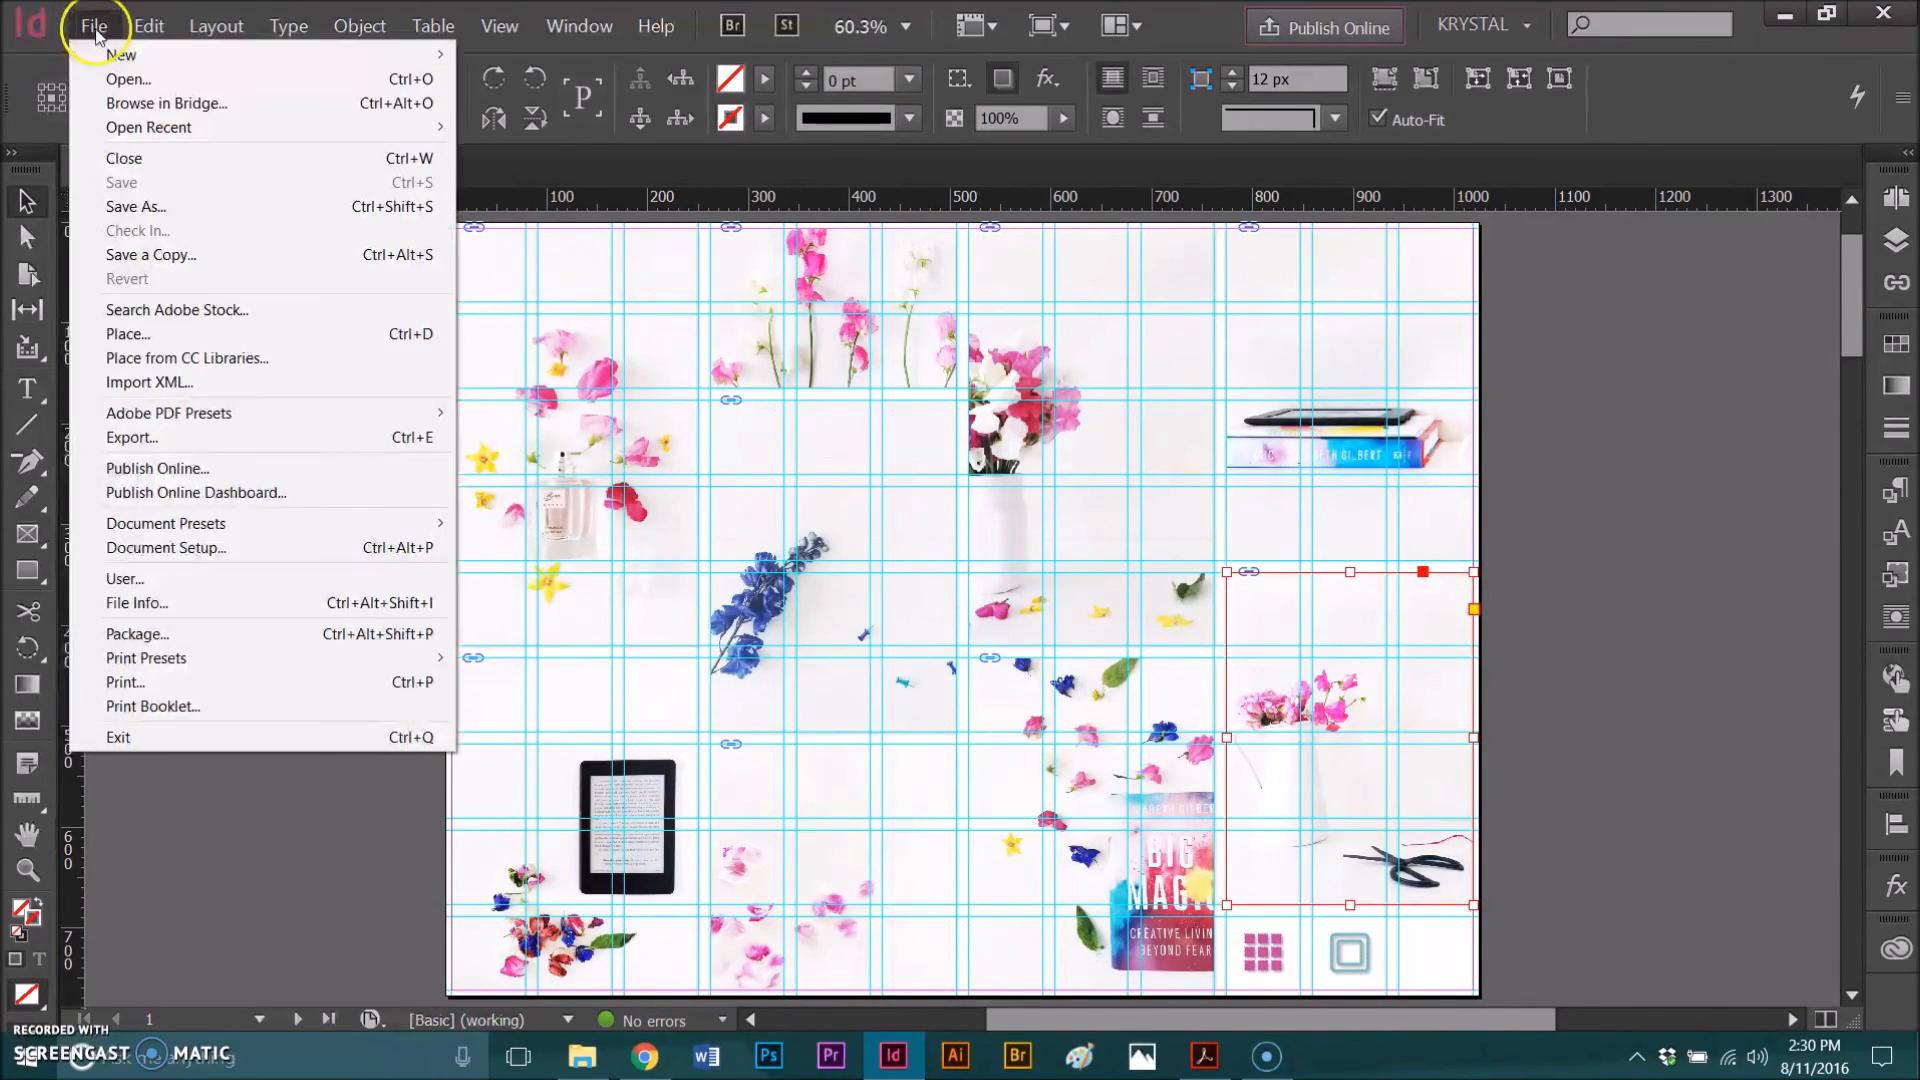
click(157, 441)
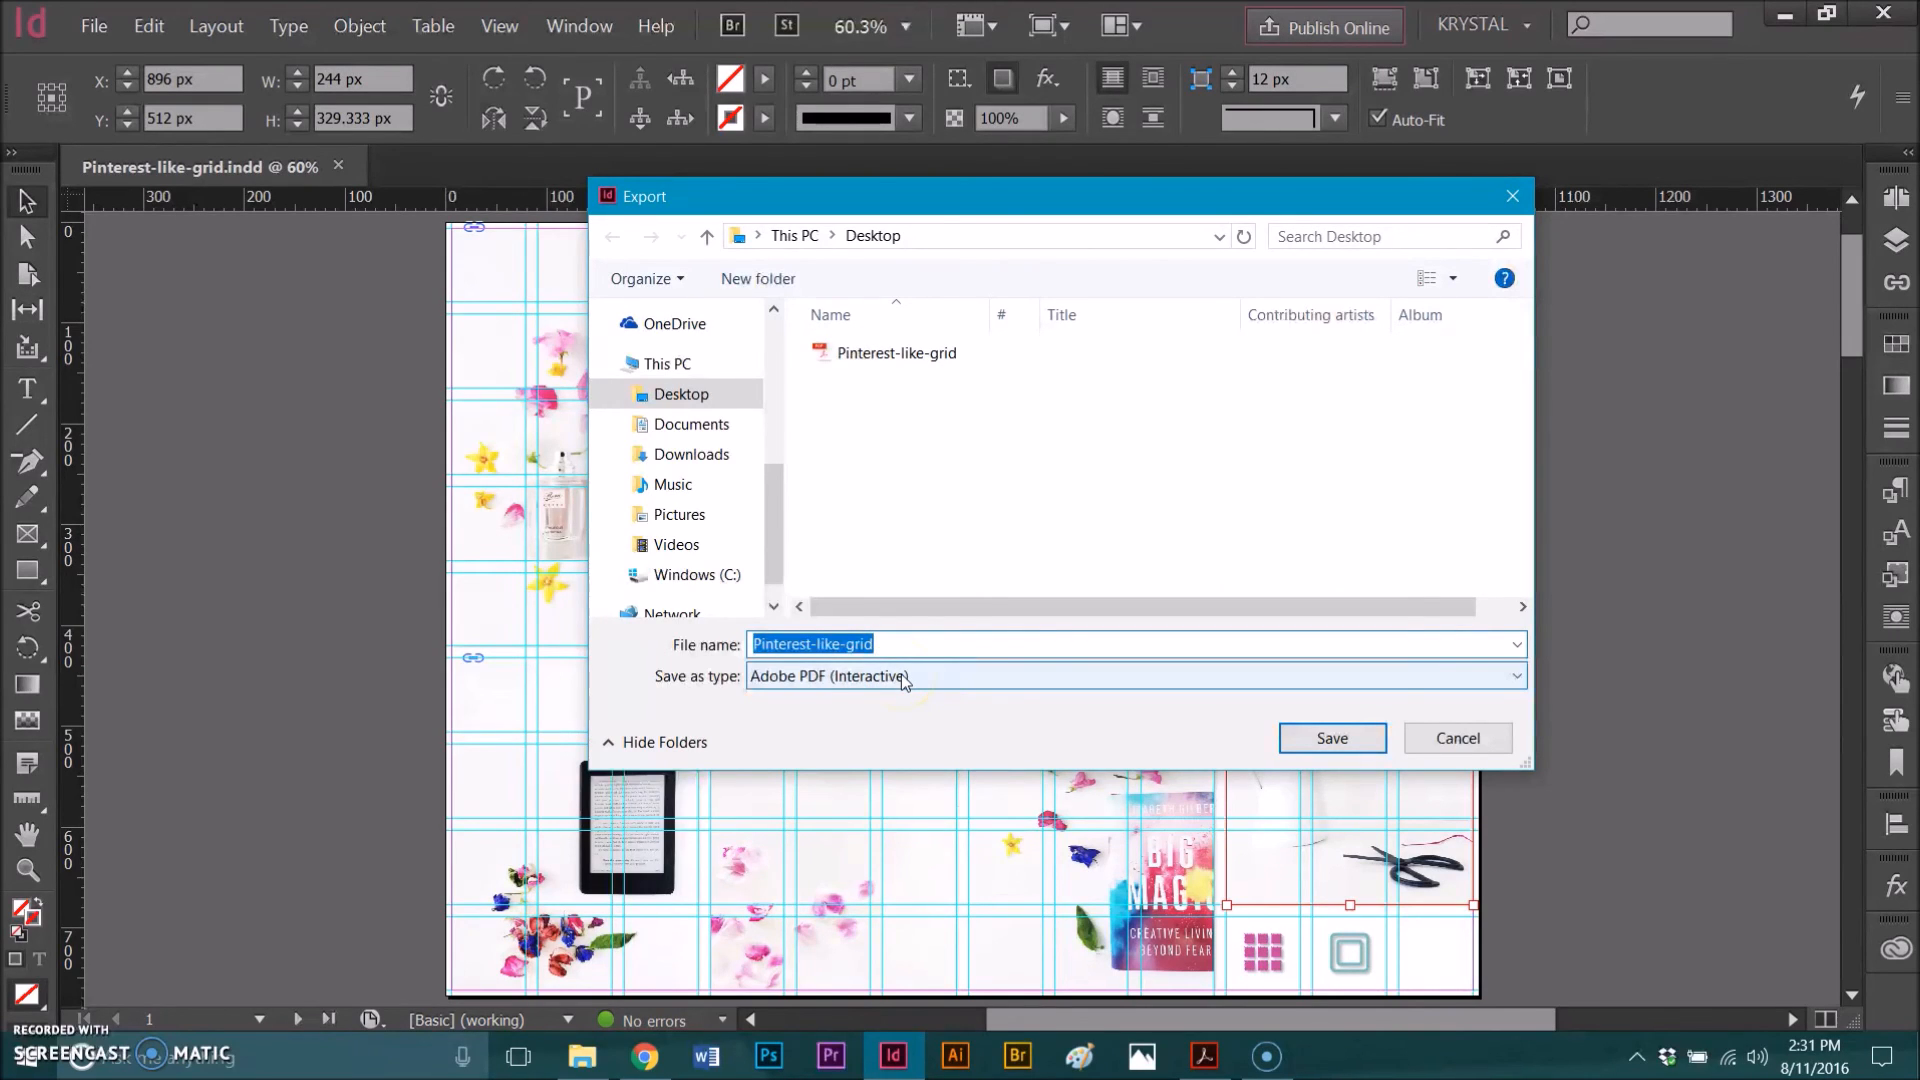
click(1288, 746)
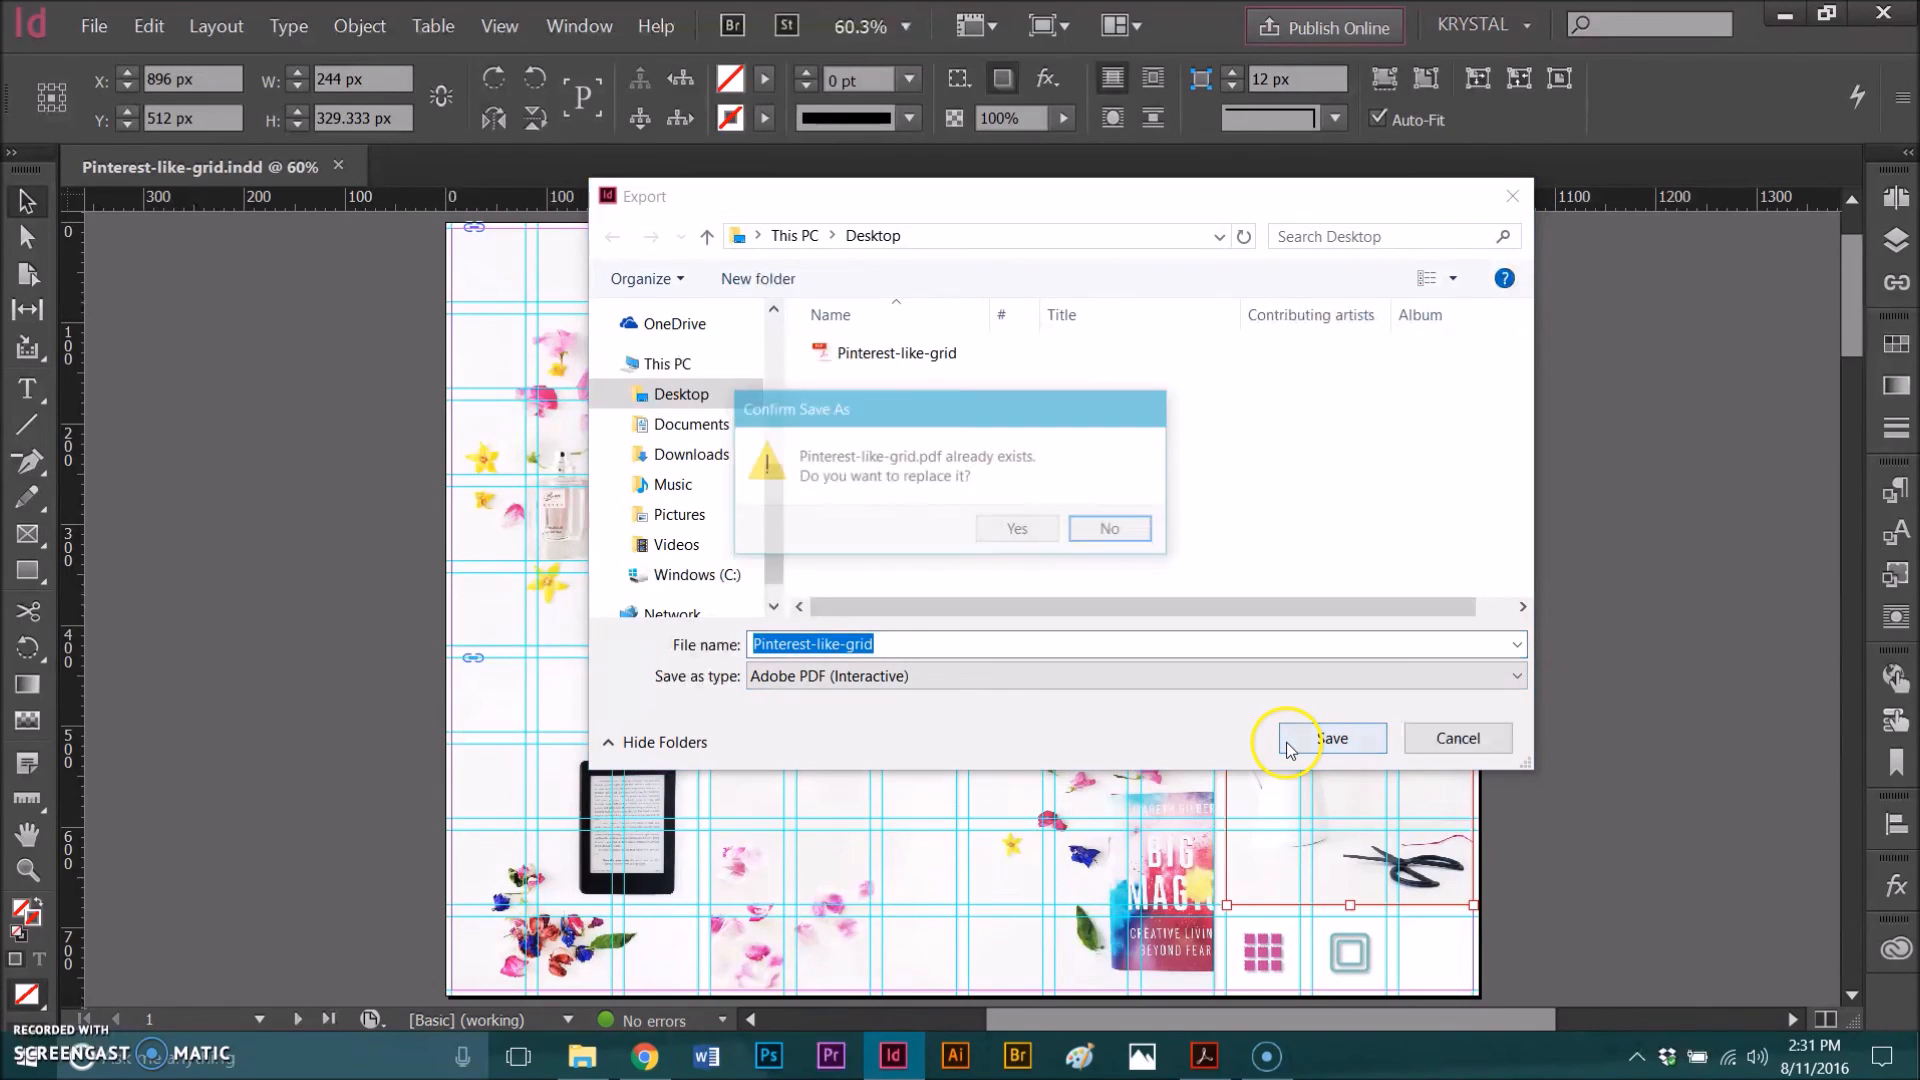
click(1018, 530)
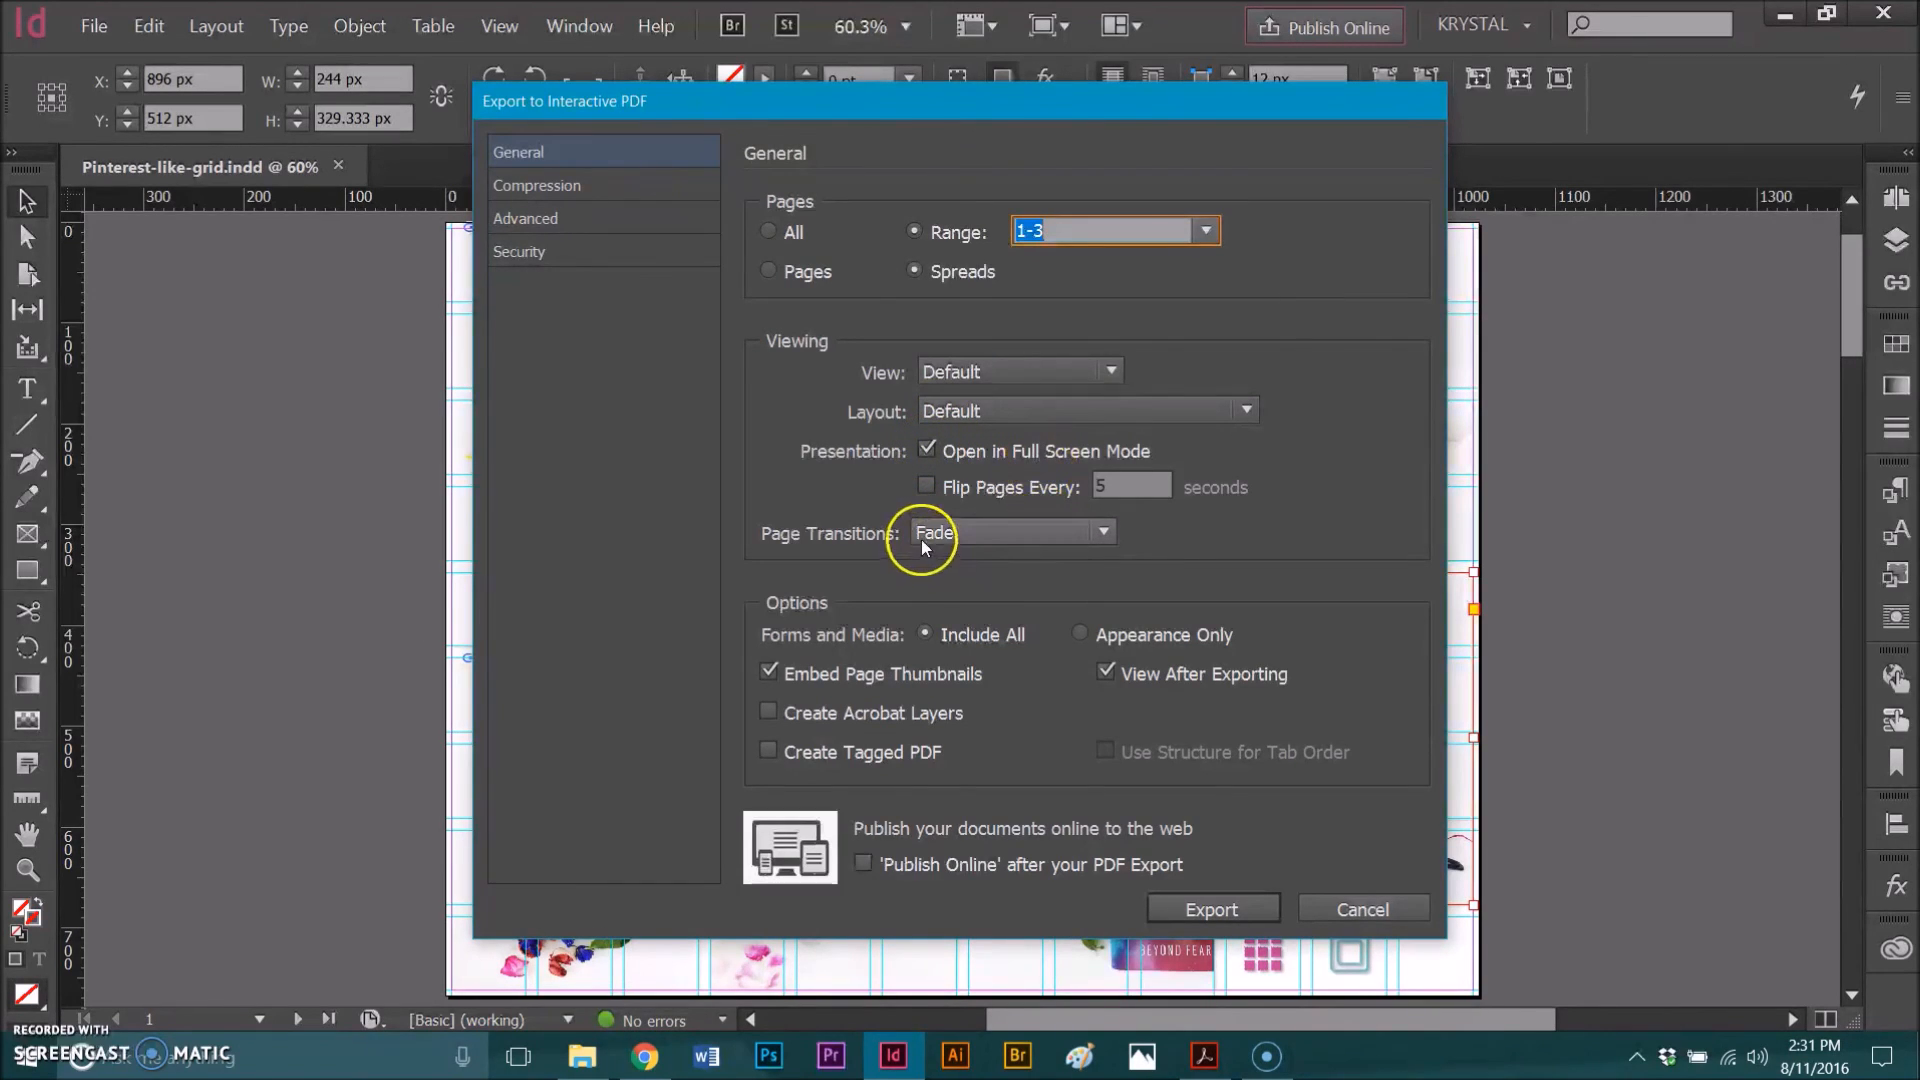
click(1104, 532)
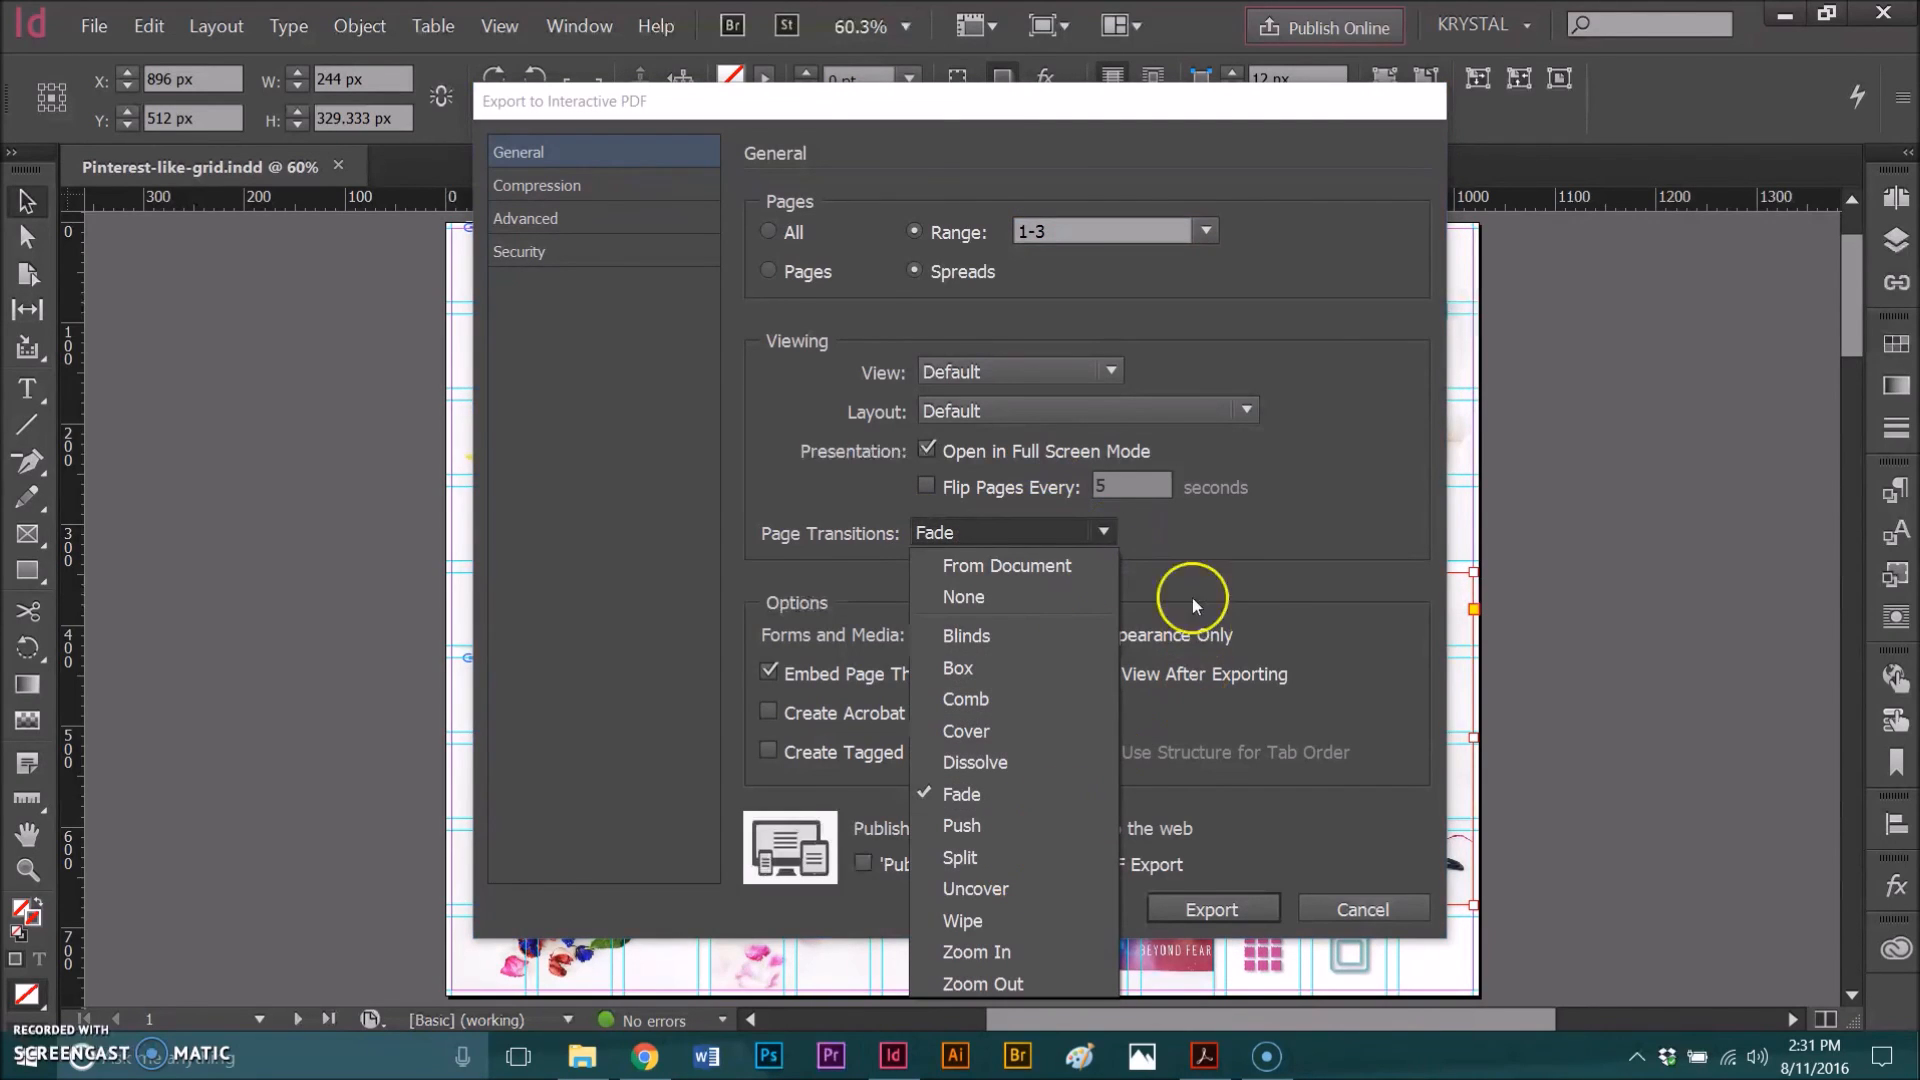
click(1130, 531)
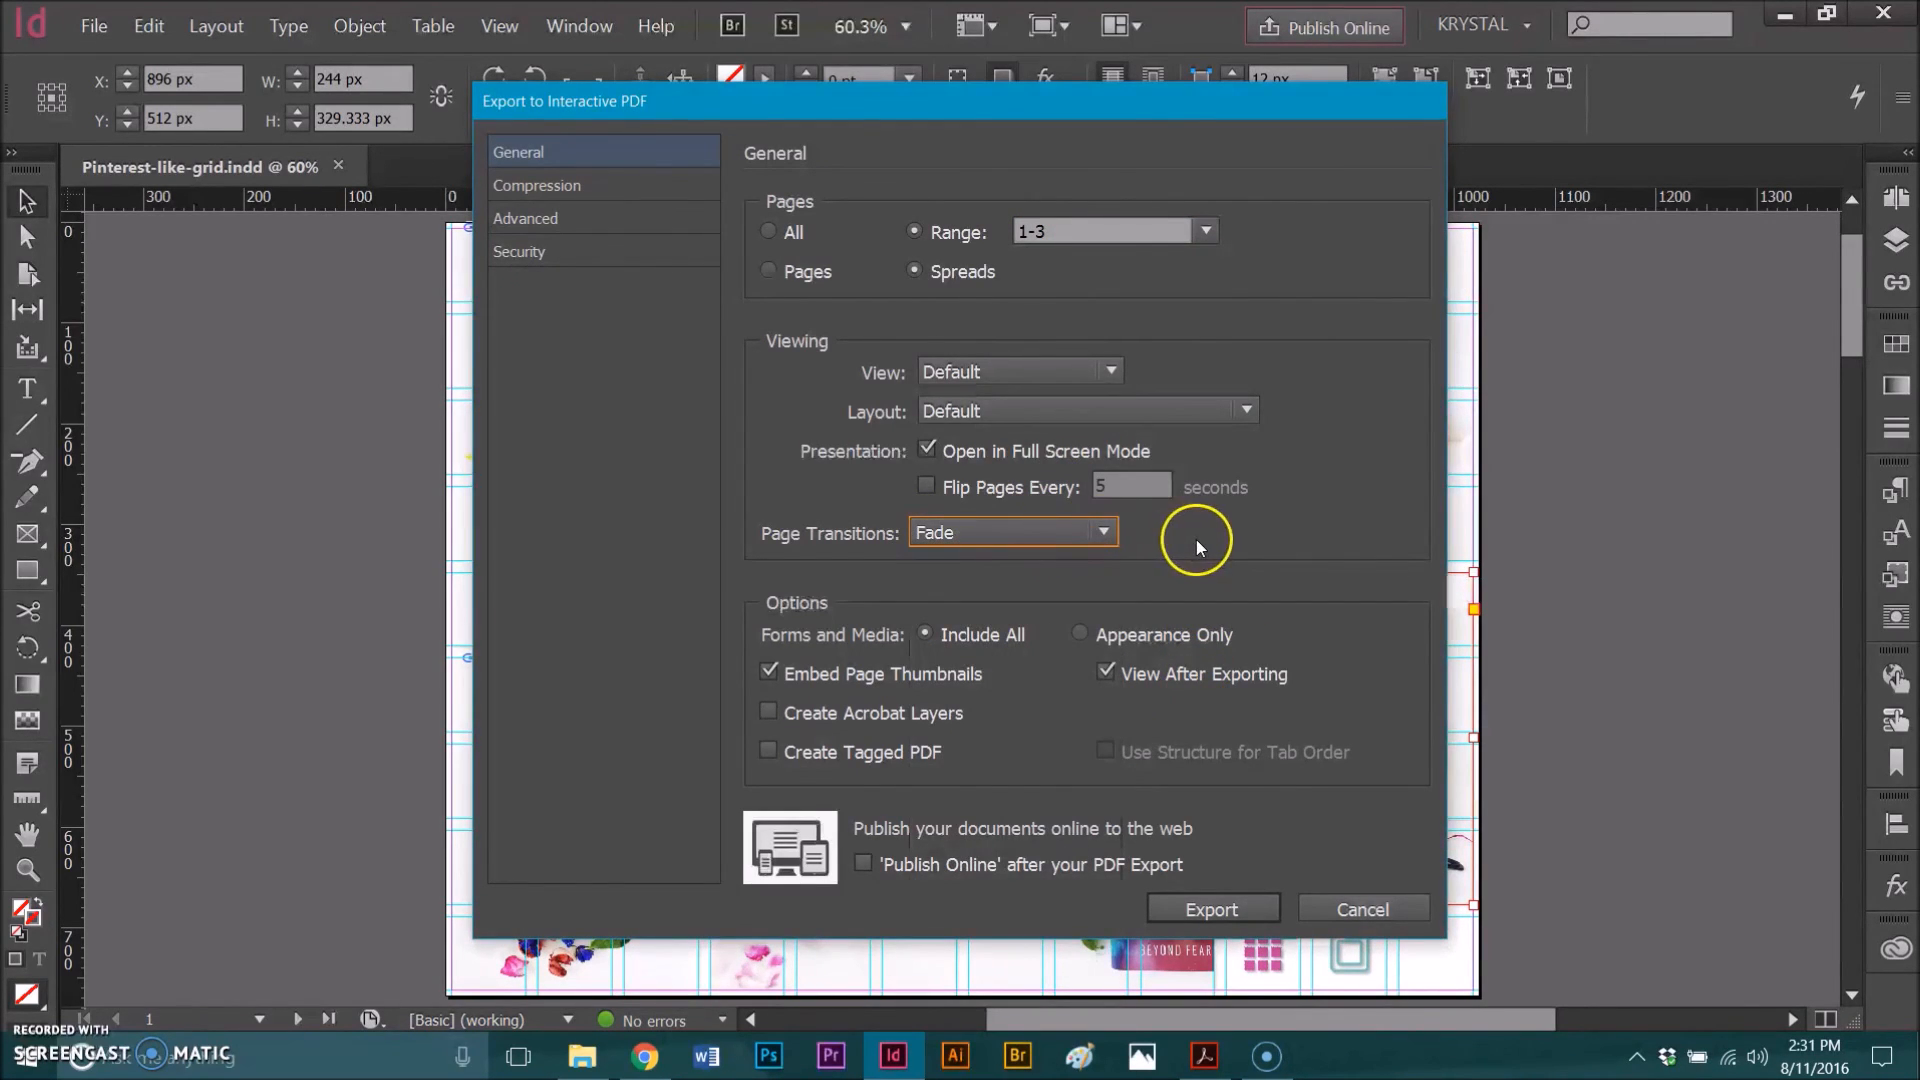
click(1234, 908)
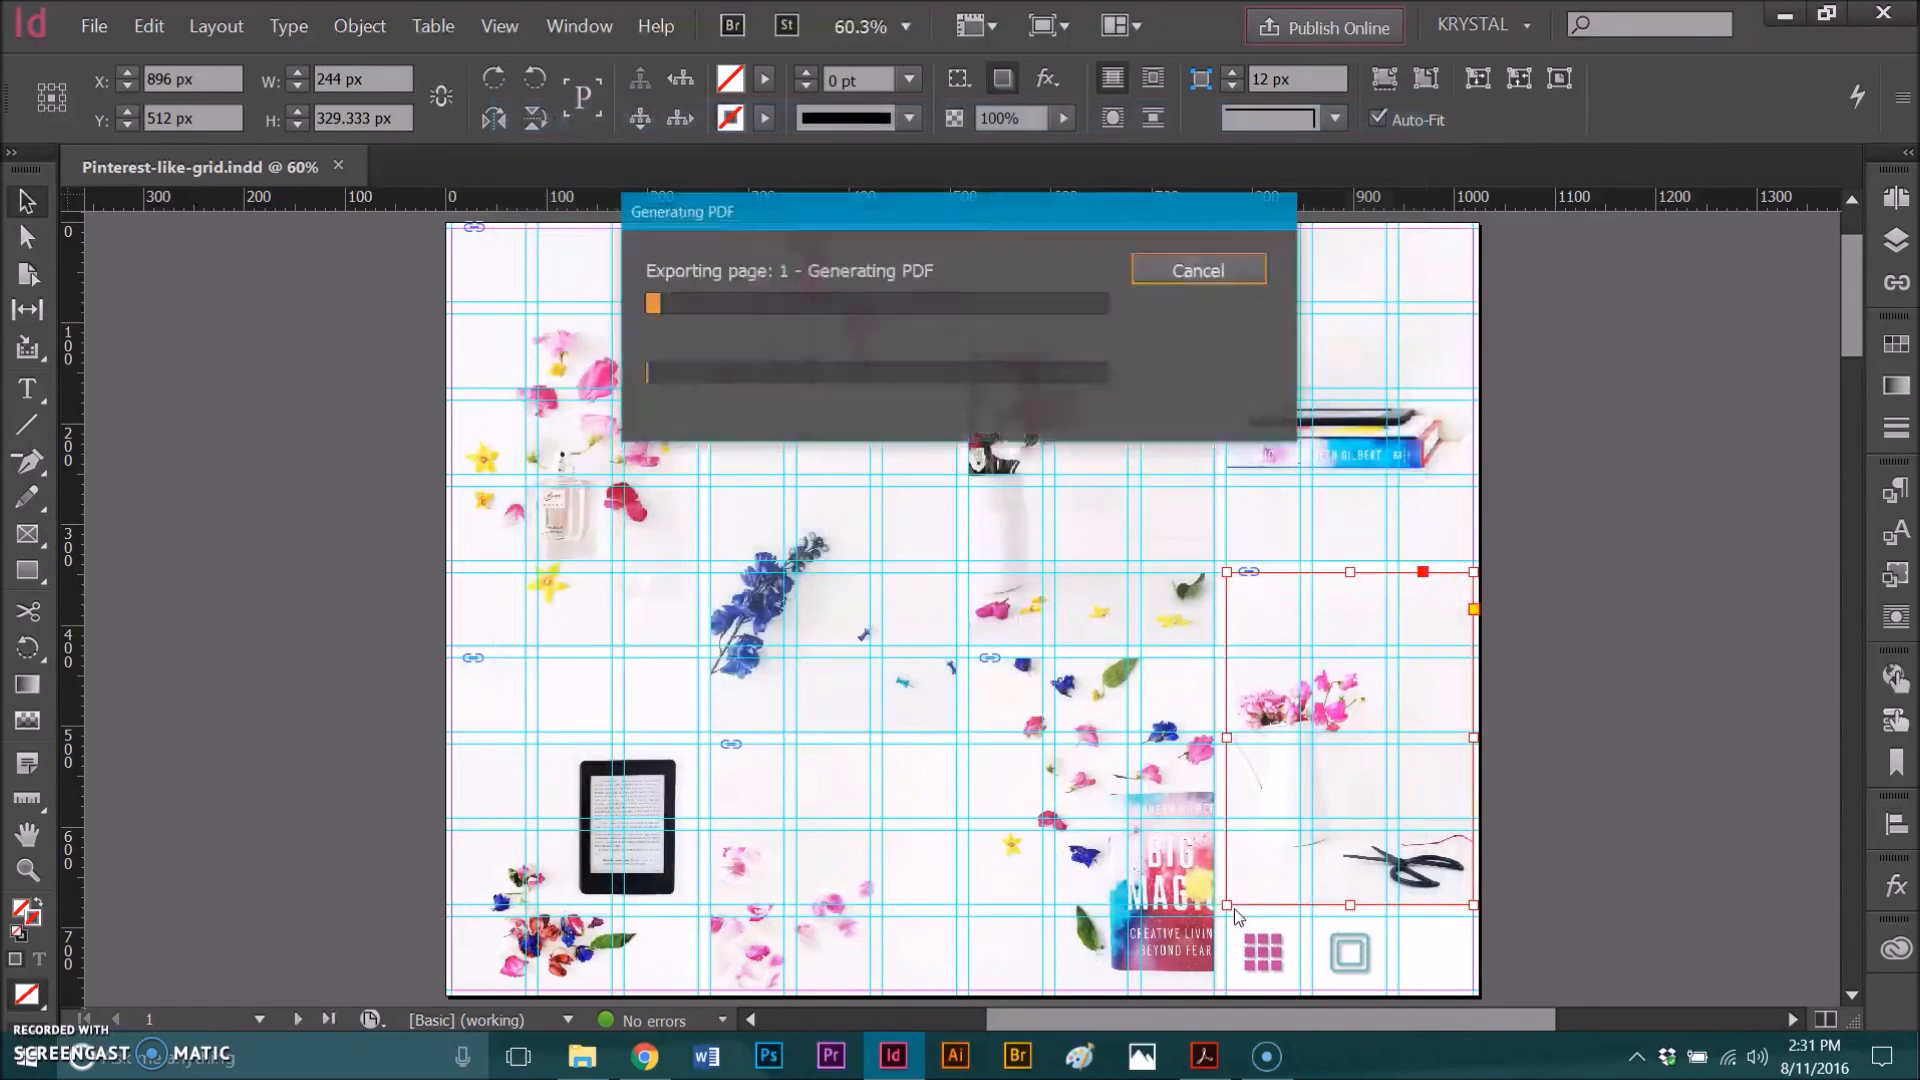